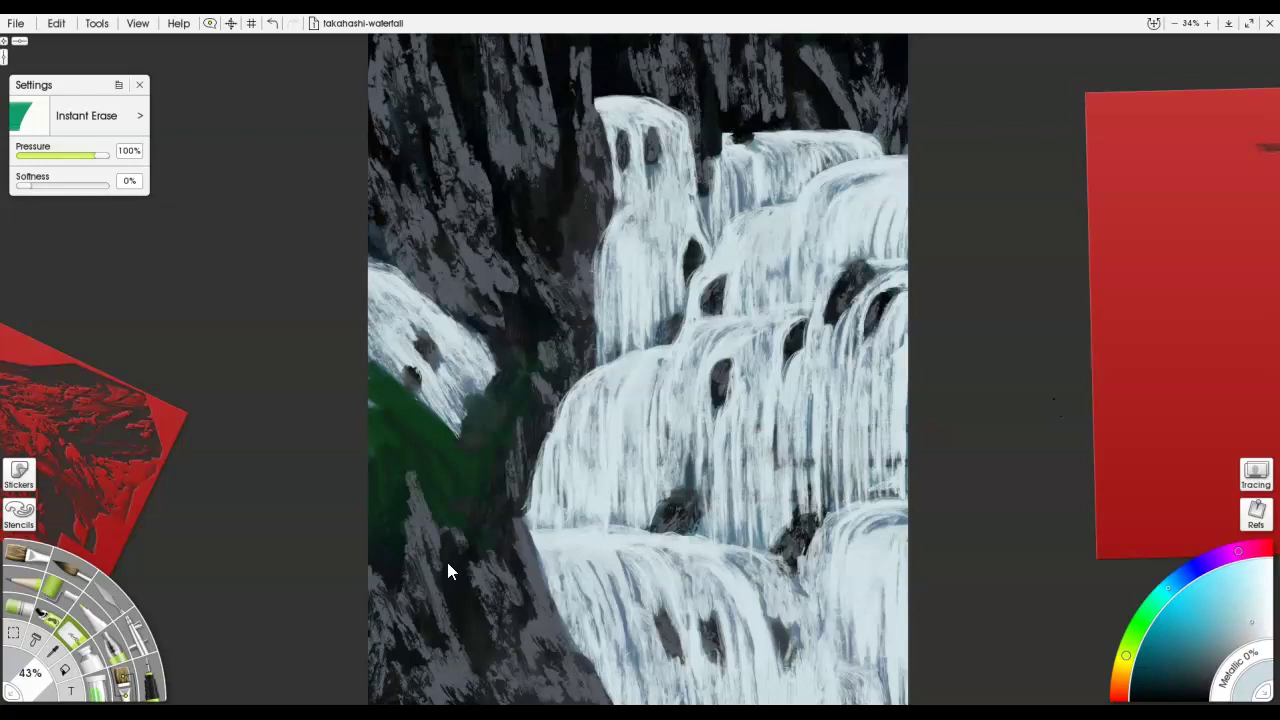
# Sample the dark green and paint base foliage with the bush brush below the small left waterfall and up the adjacent rock gap.
pyautogui.keyDown('alt'); pyautogui.click(453, 461); pyautogui.keyUp('alt')
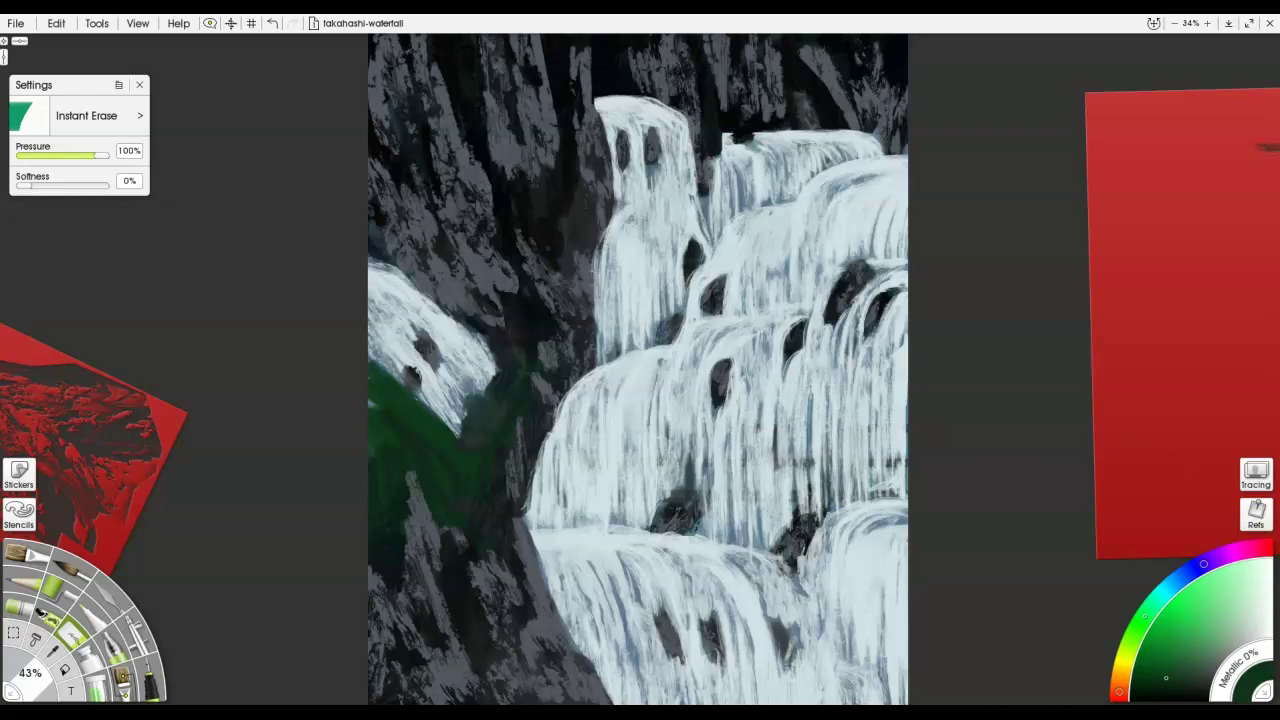
pyautogui.press('e')
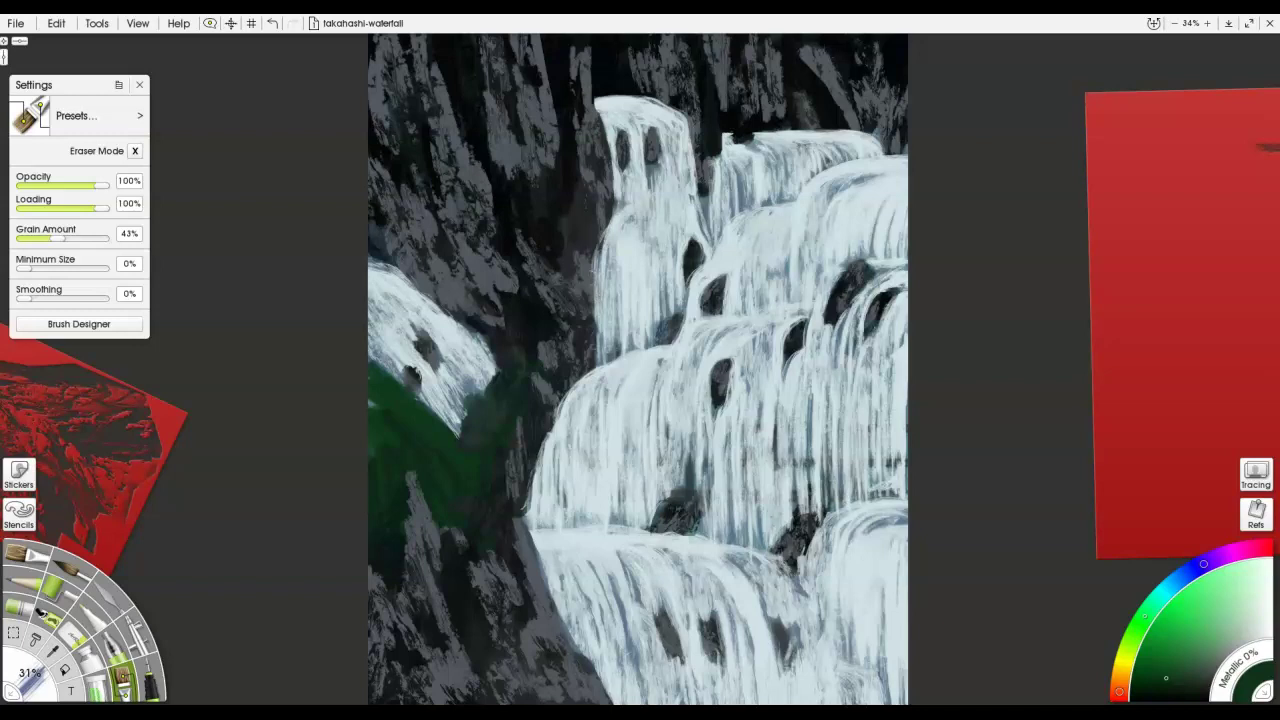
pyautogui.moveTo(424, 480); pyautogui.dragTo(498, 479)
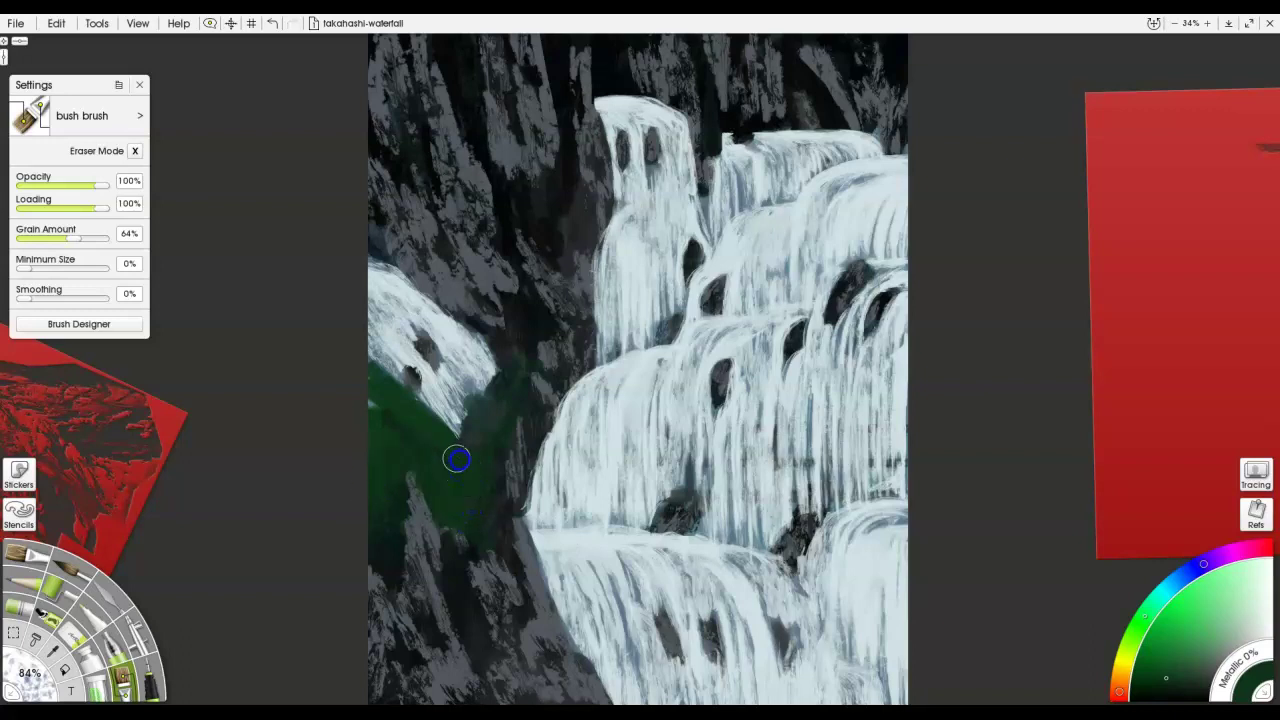
pyautogui.moveTo(454, 459); pyautogui.dragTo(421, 420)
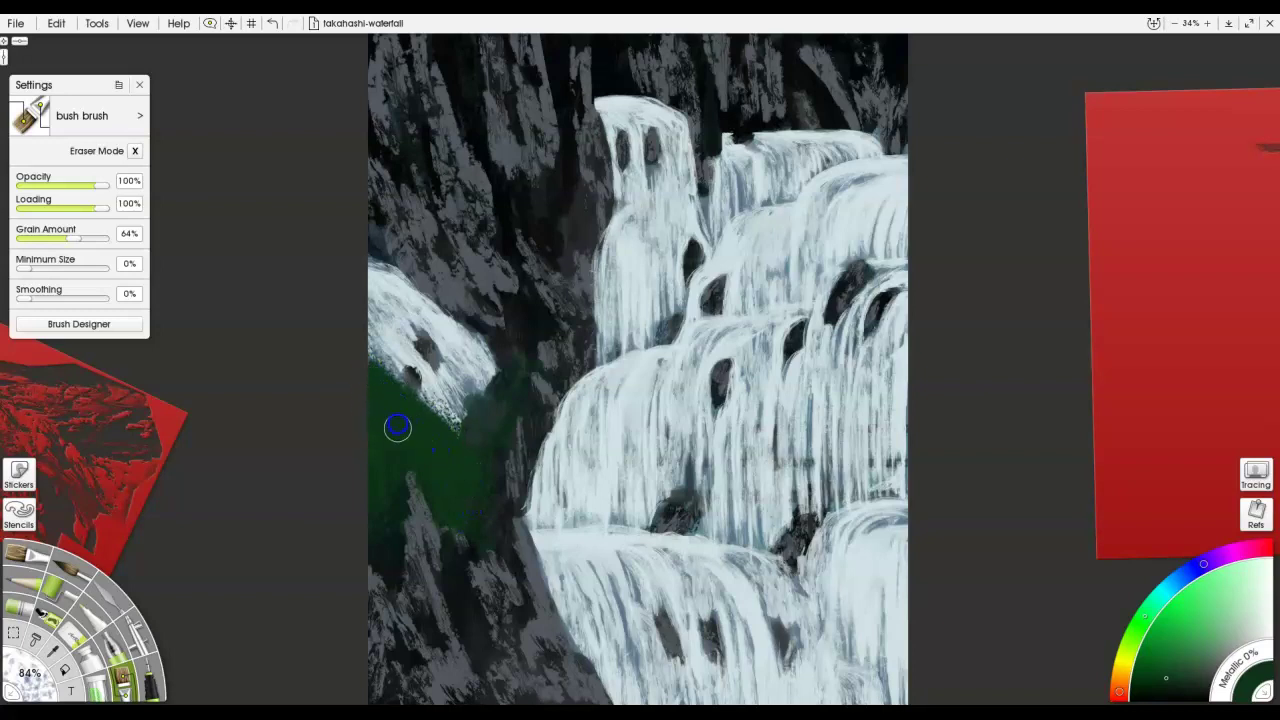
pyautogui.moveTo(488, 425); pyautogui.dragTo(474, 441)
pyautogui.moveTo(512, 384)
pyautogui.mouseDown()
pyautogui.moveTo(534, 331)
pyautogui.moveTo(560, 329)
pyautogui.mouseUp()
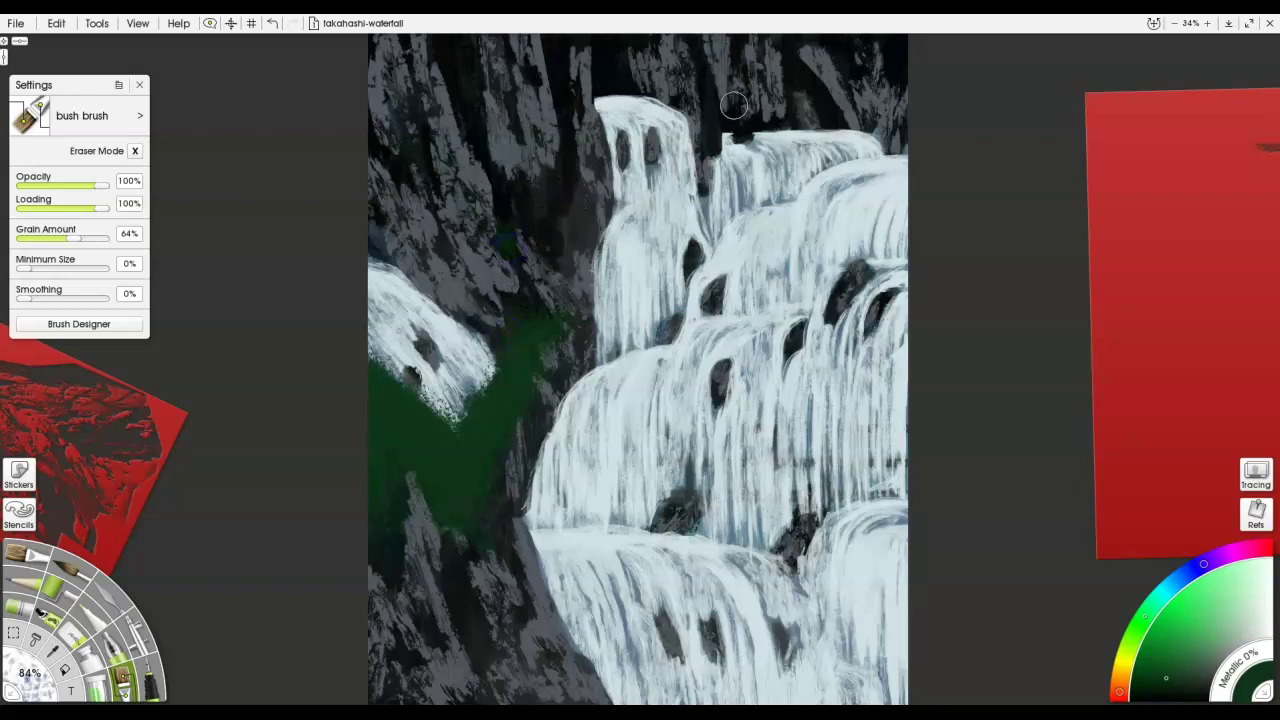
# Dab dark green moss patches onto the upper-right cliff and lower-left rocks, and fill in the foliage along the small waterfall's lower edge.
pyautogui.moveTo(824, 90)
pyautogui.mouseDown()
pyautogui.moveTo(866, 100)
pyautogui.moveTo(881, 77)
pyautogui.moveTo(922, 75)
pyautogui.moveTo(886, 104)
pyautogui.mouseUp()
pyautogui.moveTo(463, 629)
pyautogui.mouseDown()
pyautogui.moveTo(474, 657)
pyautogui.moveTo(437, 616)
pyautogui.moveTo(483, 688)
pyautogui.moveTo(551, 480)
pyautogui.mouseUp()
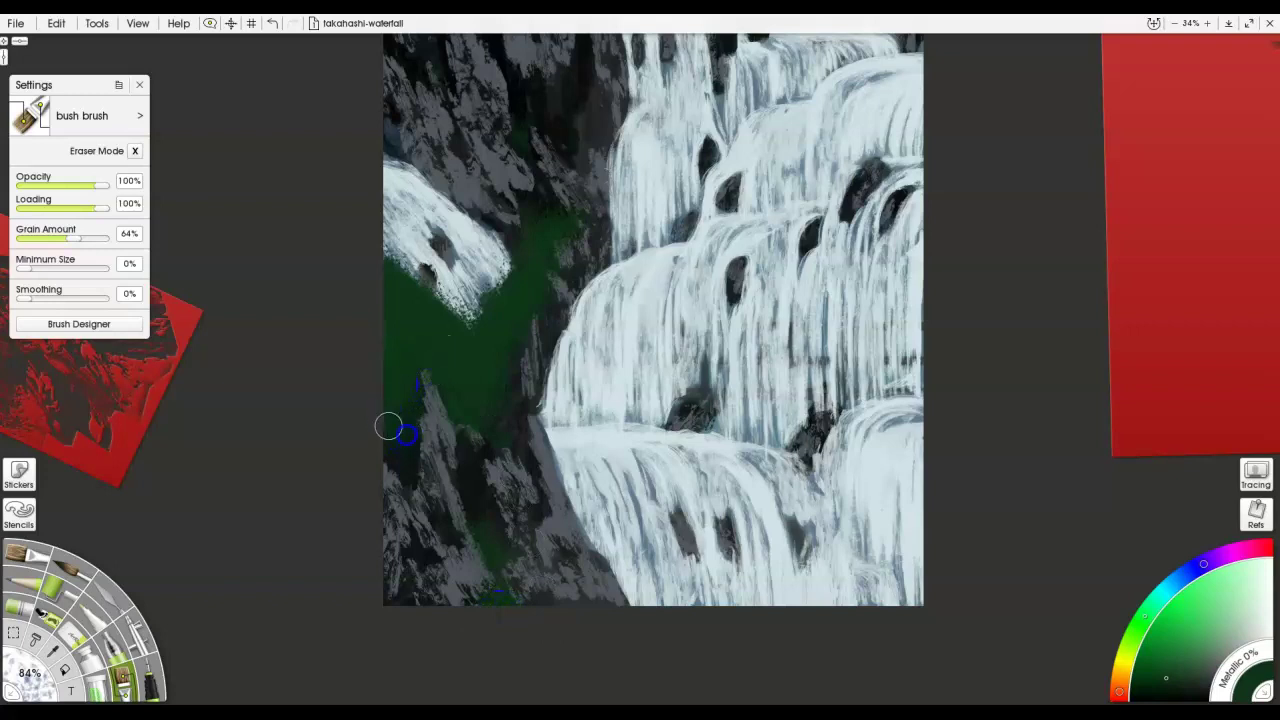
pyautogui.moveTo(391, 443)
pyautogui.mouseDown()
pyautogui.moveTo(360, 468)
pyautogui.moveTo(408, 488)
pyautogui.moveTo(371, 481)
pyautogui.moveTo(417, 481)
pyautogui.moveTo(378, 470)
pyautogui.mouseUp()
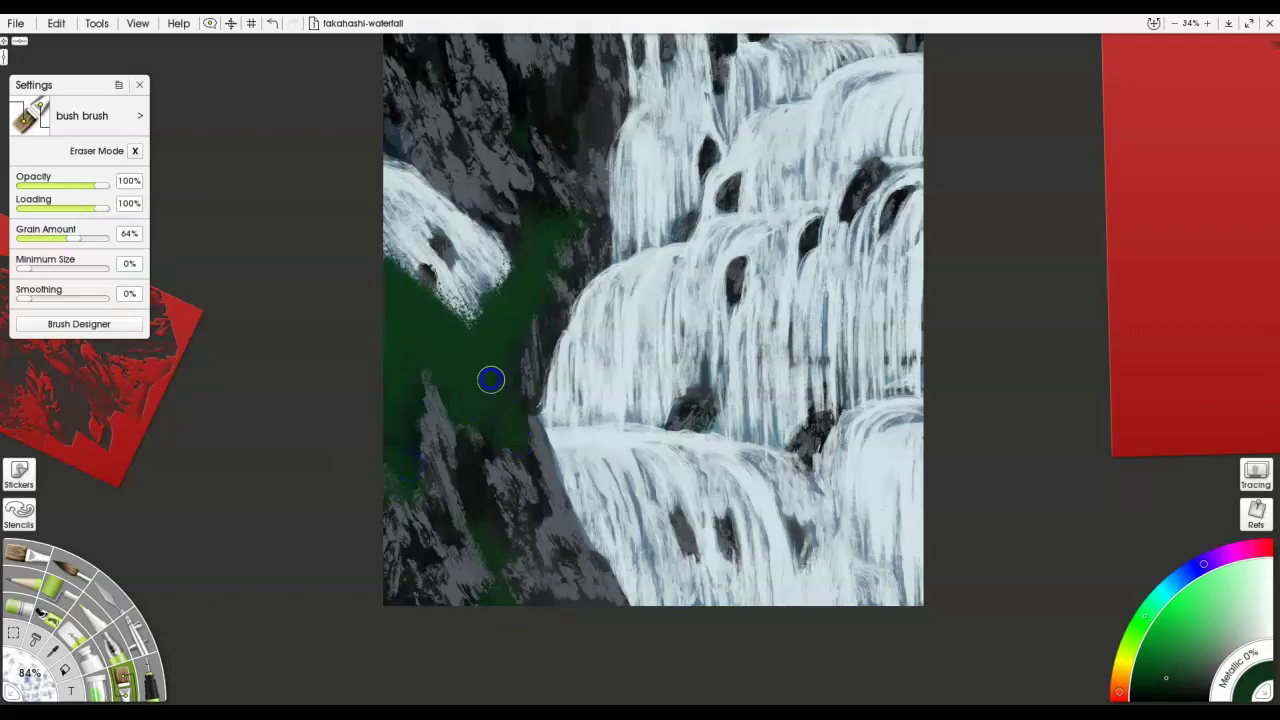
pyautogui.moveTo(448, 327)
pyautogui.mouseDown()
pyautogui.moveTo(428, 291)
pyautogui.moveTo(386, 281)
pyautogui.mouseUp()
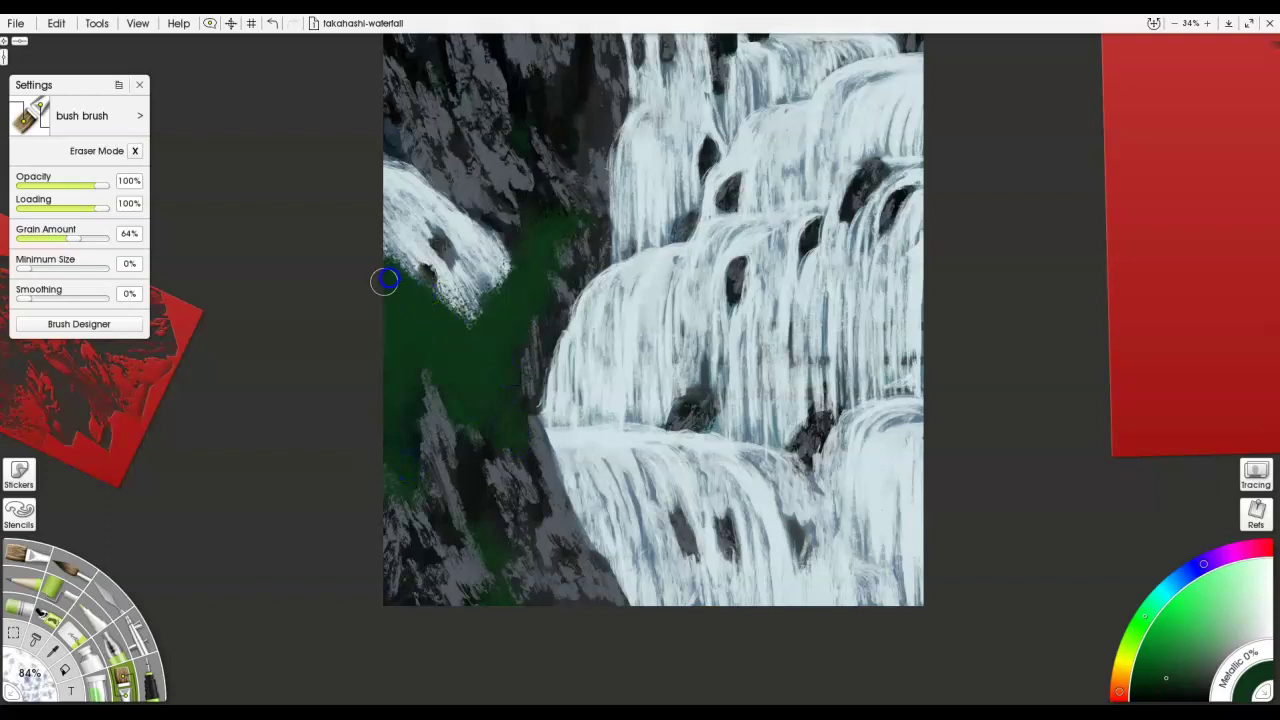
# Paint leaf clusters in a slightly lighter green with the Leaves1 brush across the left bush and the foliage in the rock gap.
pyautogui.scroll(3, 534, 376)
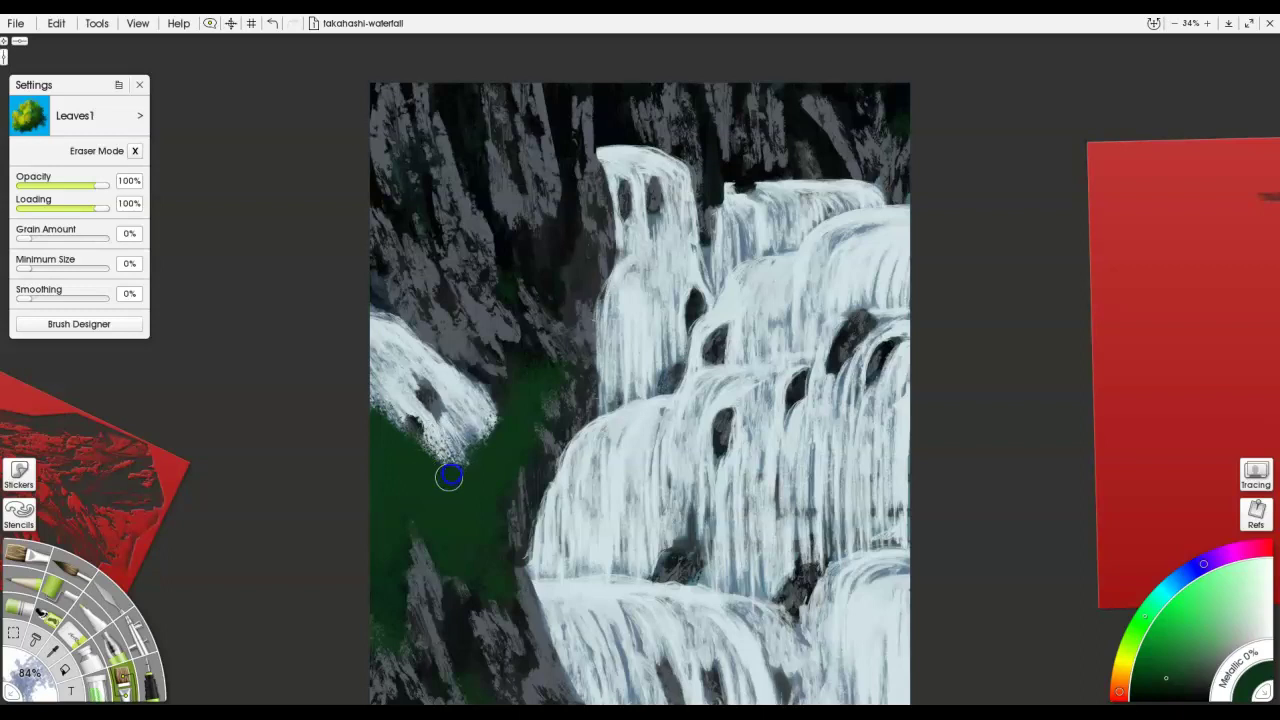
pyautogui.scroll(-2, 419, 465)
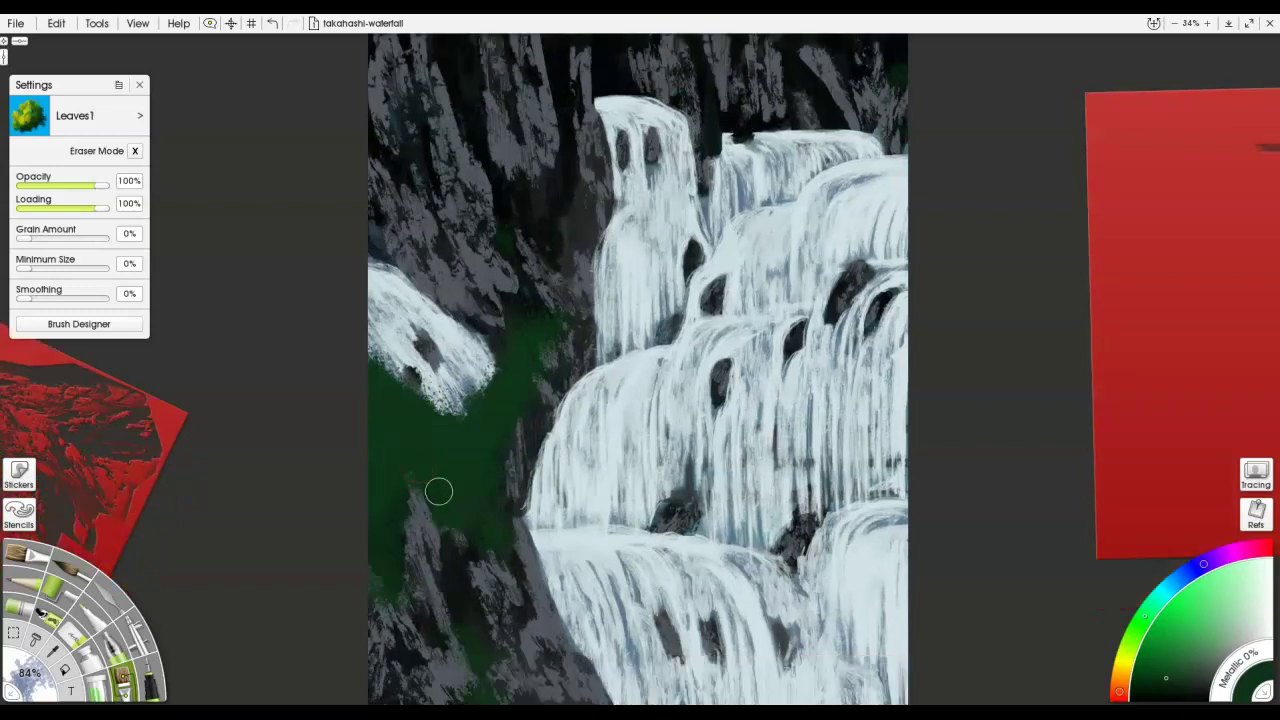
pyautogui.scroll(3, 438, 491)
pyautogui.hscroll(-4, 420, 489)
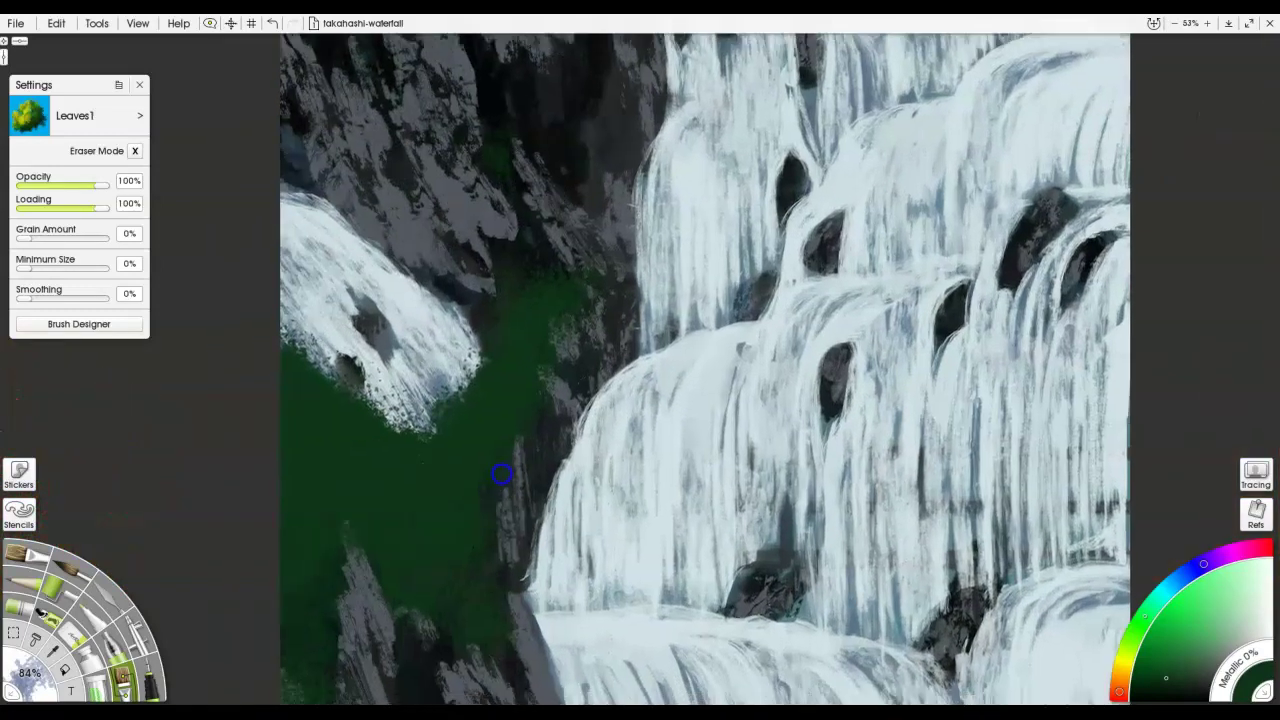
pyautogui.scroll(1, 555, 453)
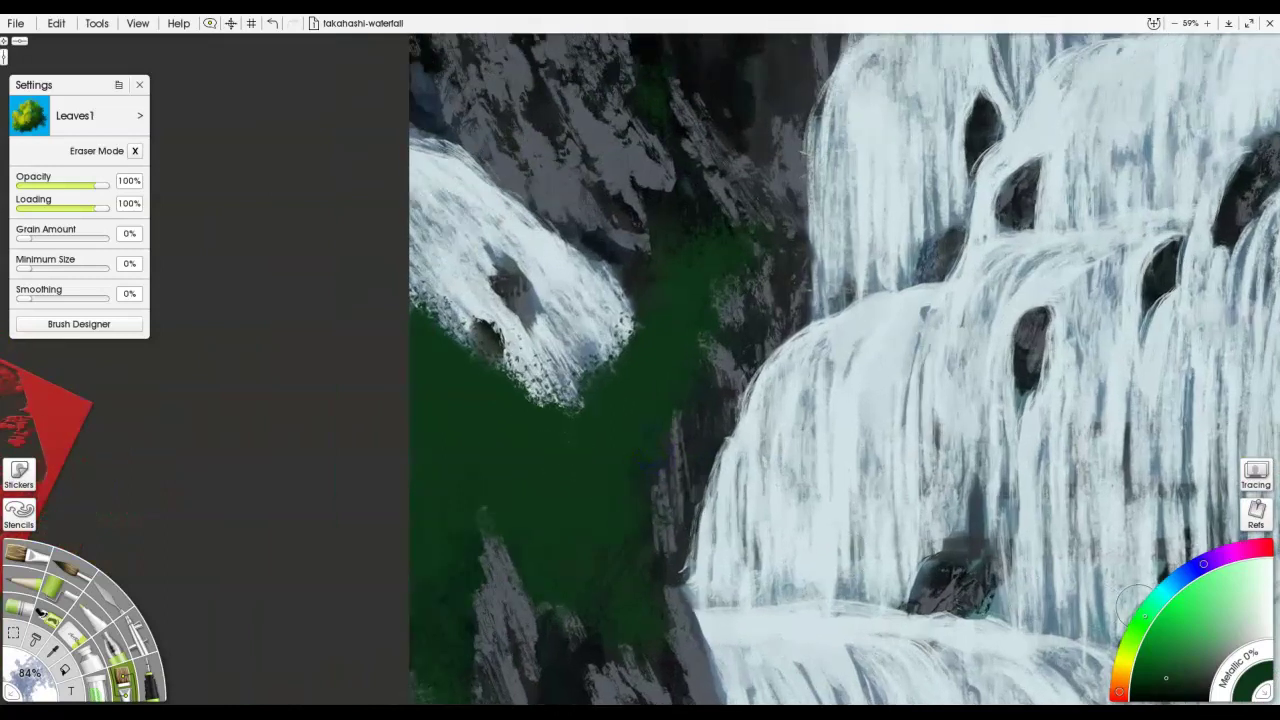
pyautogui.click(1164, 657)
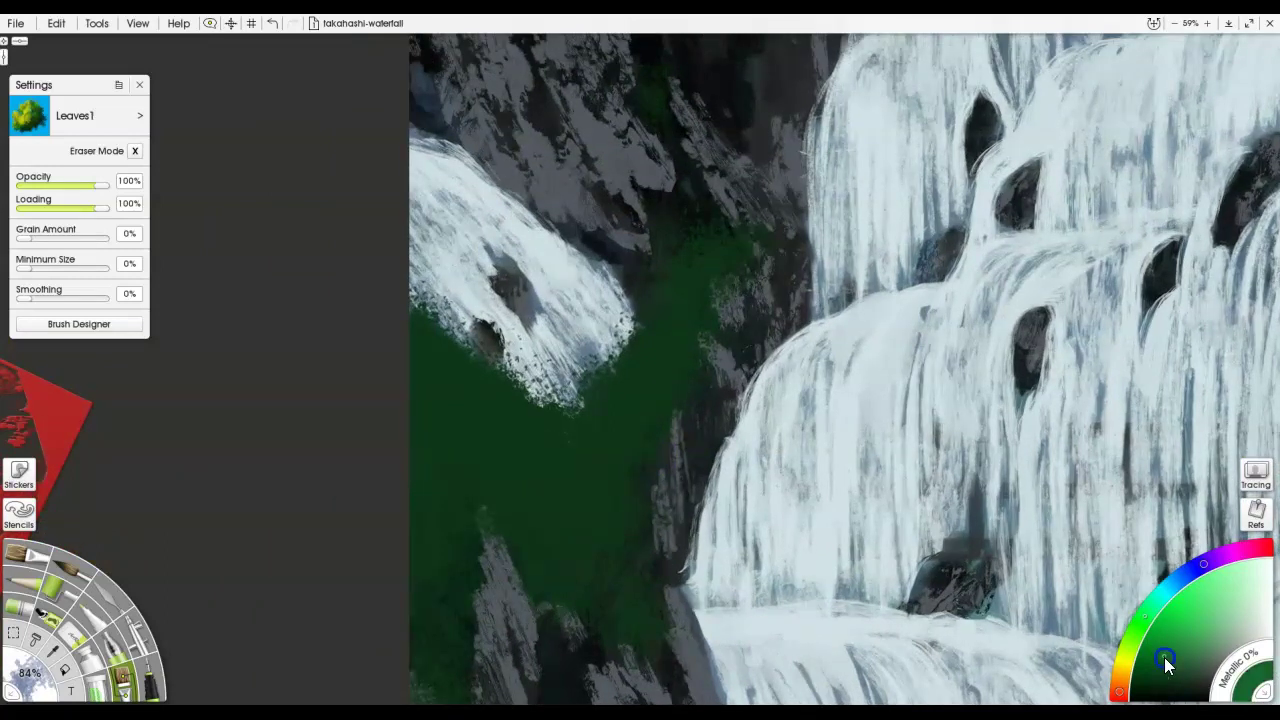
pyautogui.moveTo(557, 520)
pyautogui.mouseDown()
pyautogui.moveTo(548, 471)
pyautogui.moveTo(566, 512)
pyautogui.moveTo(582, 446)
pyautogui.moveTo(566, 445)
pyautogui.moveTo(606, 446)
pyautogui.moveTo(624, 477)
pyautogui.moveTo(631, 498)
pyautogui.moveTo(614, 528)
pyautogui.moveTo(611, 482)
pyautogui.moveTo(580, 529)
pyautogui.moveTo(551, 418)
pyautogui.moveTo(499, 388)
pyautogui.moveTo(532, 446)
pyautogui.moveTo(519, 434)
pyautogui.moveTo(554, 451)
pyautogui.moveTo(598, 411)
pyautogui.moveTo(595, 470)
pyautogui.moveTo(612, 480)
pyautogui.moveTo(628, 464)
pyautogui.moveTo(646, 510)
pyautogui.moveTo(624, 500)
pyautogui.moveTo(670, 535)
pyautogui.moveTo(626, 519)
pyautogui.moveTo(620, 543)
pyautogui.moveTo(634, 544)
pyautogui.moveTo(570, 441)
pyautogui.moveTo(408, 312)
pyautogui.mouseUp()
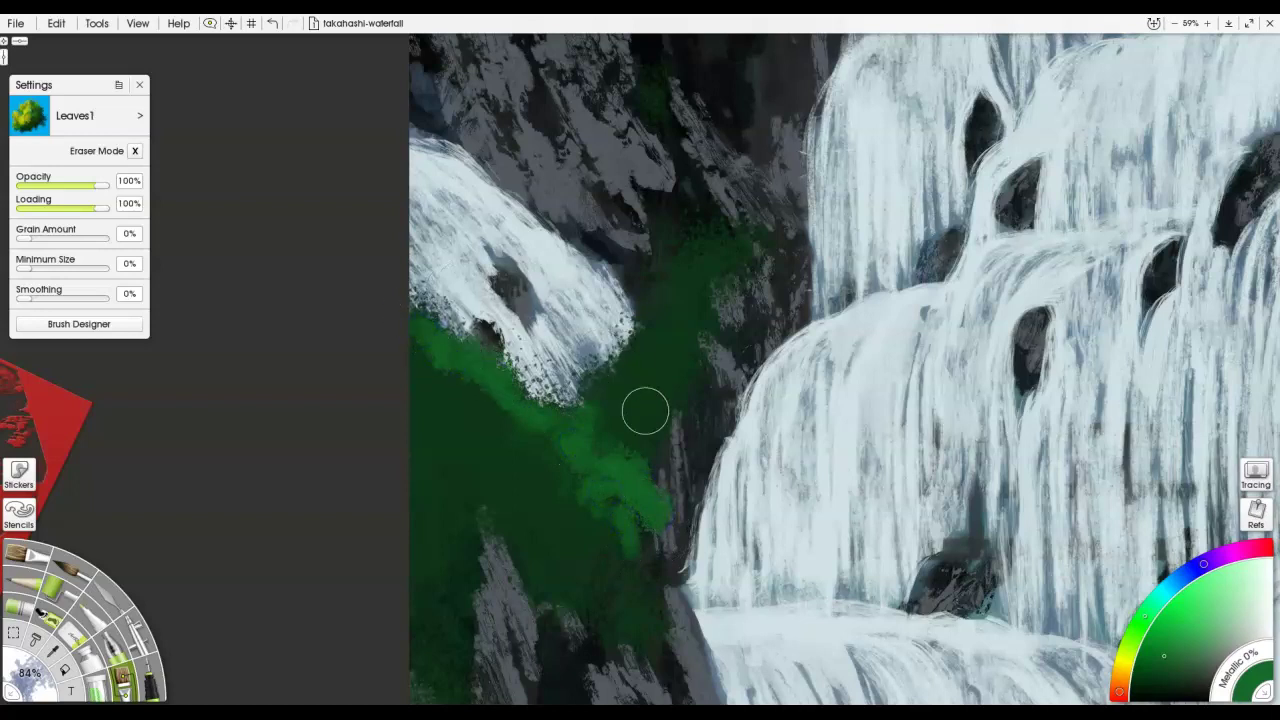
pyautogui.moveTo(489, 457)
pyautogui.mouseDown()
pyautogui.moveTo(465, 507)
pyautogui.moveTo(476, 493)
pyautogui.moveTo(422, 439)
pyautogui.moveTo(434, 540)
pyautogui.moveTo(464, 575)
pyautogui.moveTo(454, 594)
pyautogui.moveTo(432, 576)
pyautogui.moveTo(460, 648)
pyautogui.mouseUp()
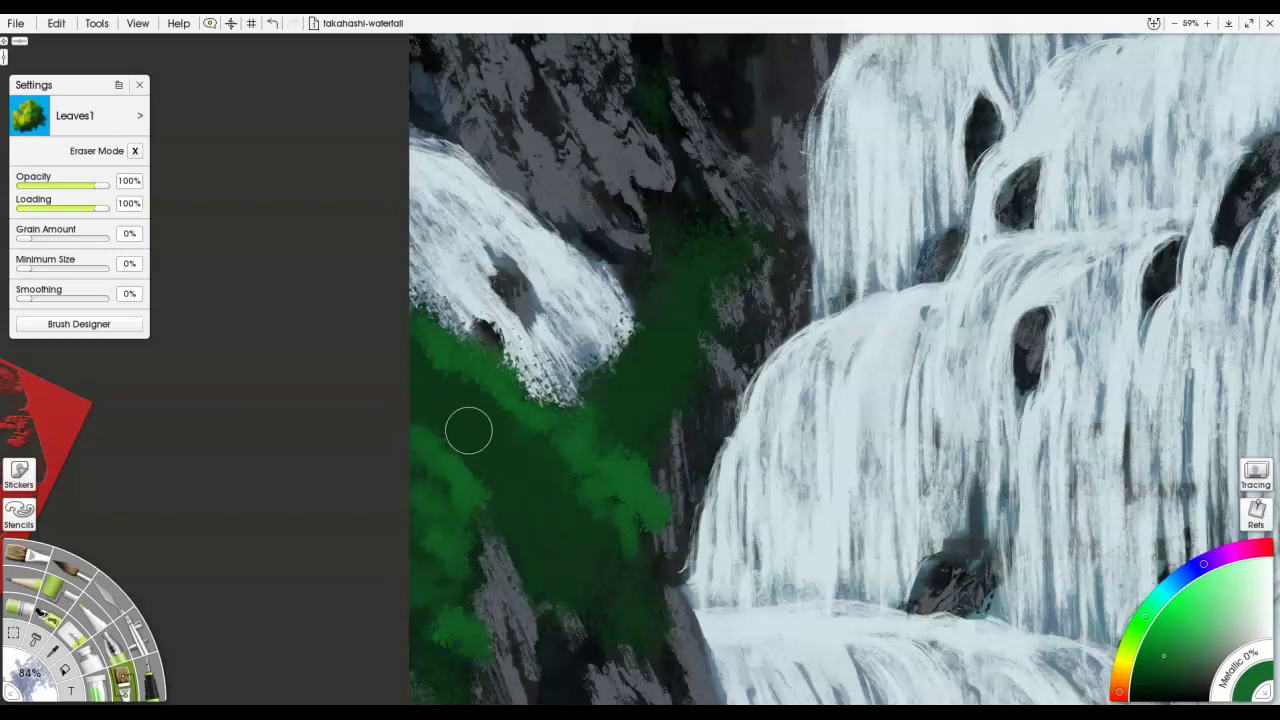
pyautogui.moveTo(439, 378)
pyautogui.mouseDown()
pyautogui.moveTo(415, 399)
pyautogui.moveTo(469, 386)
pyautogui.moveTo(458, 383)
pyautogui.moveTo(491, 424)
pyautogui.moveTo(472, 420)
pyautogui.moveTo(548, 441)
pyautogui.moveTo(491, 436)
pyautogui.moveTo(586, 520)
pyautogui.moveTo(553, 542)
pyautogui.moveTo(600, 545)
pyautogui.moveTo(580, 549)
pyautogui.moveTo(589, 567)
pyautogui.moveTo(651, 629)
pyautogui.moveTo(638, 591)
pyautogui.moveTo(575, 595)
pyautogui.moveTo(603, 651)
pyautogui.moveTo(545, 591)
pyautogui.moveTo(683, 621)
pyautogui.moveTo(676, 508)
pyautogui.moveTo(639, 542)
pyautogui.moveTo(673, 582)
pyautogui.mouseUp()
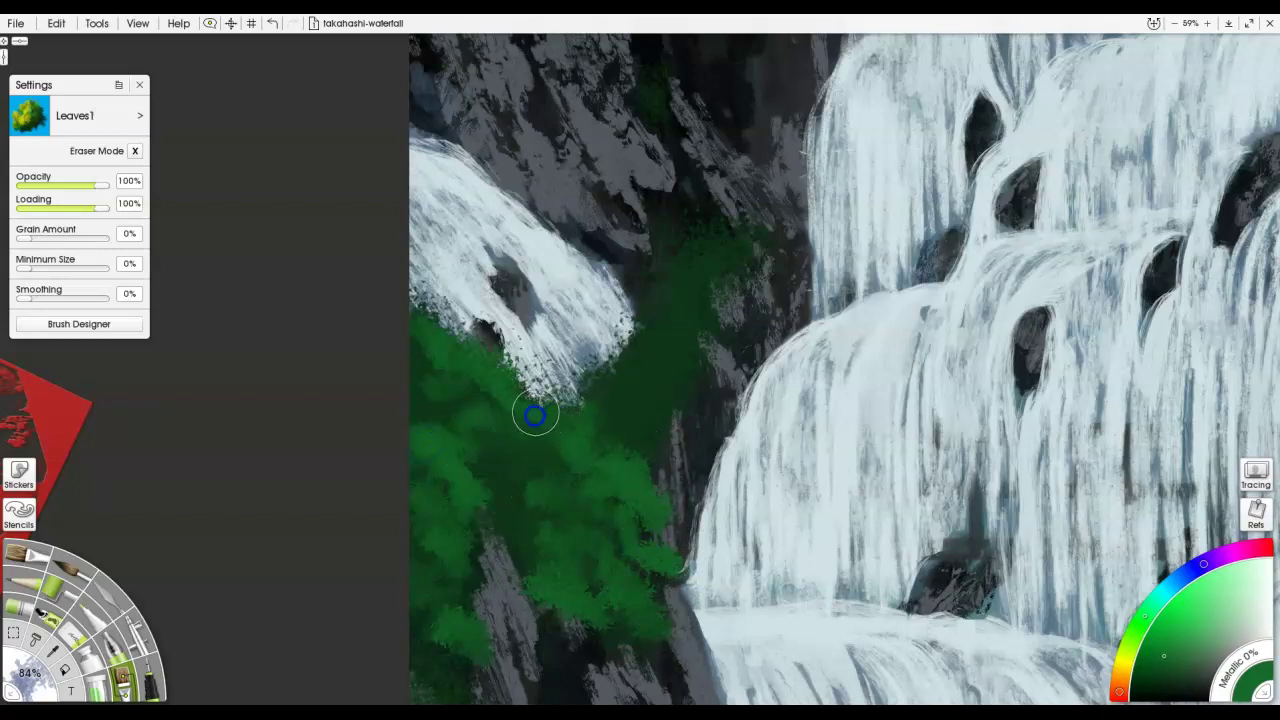
pyautogui.moveTo(645, 371)
pyautogui.mouseDown()
pyautogui.moveTo(688, 338)
pyautogui.moveTo(697, 282)
pyautogui.moveTo(728, 249)
pyautogui.moveTo(706, 250)
pyautogui.moveTo(677, 221)
pyautogui.moveTo(723, 188)
pyautogui.moveTo(659, 304)
pyautogui.moveTo(766, 236)
pyautogui.moveTo(751, 266)
pyautogui.moveTo(675, 269)
pyautogui.moveTo(701, 291)
pyautogui.moveTo(743, 274)
pyautogui.mouseUp()
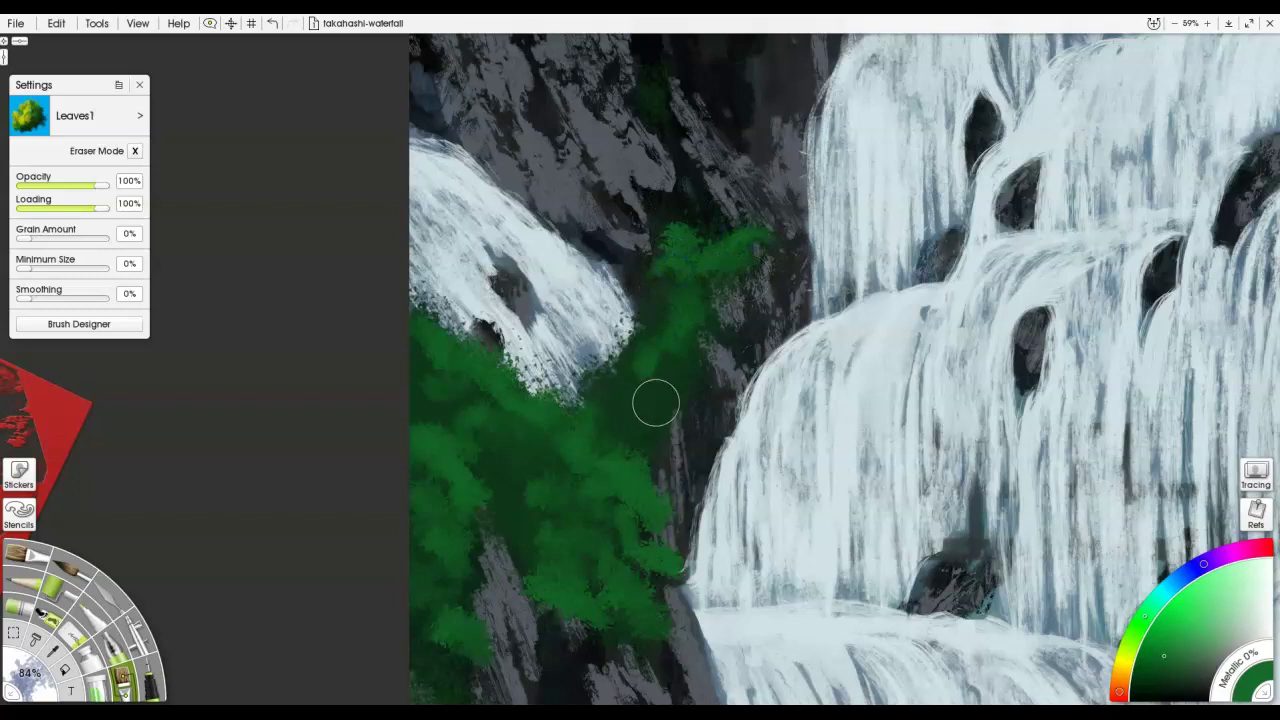
pyautogui.click(676, 369)
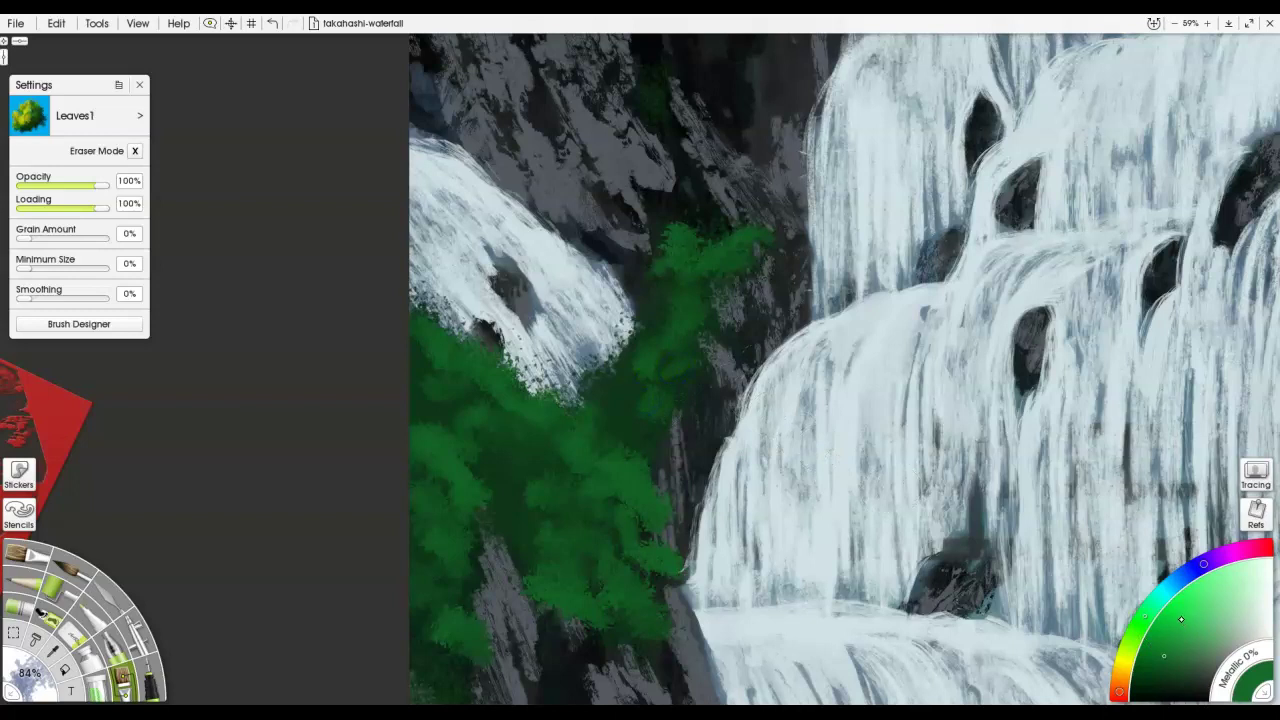
# Choose a bright yellow-green and dab sunlit highlights on the upper and right edges of the left bush.
pyautogui.click(1130, 655)
pyautogui.click(1183, 612)
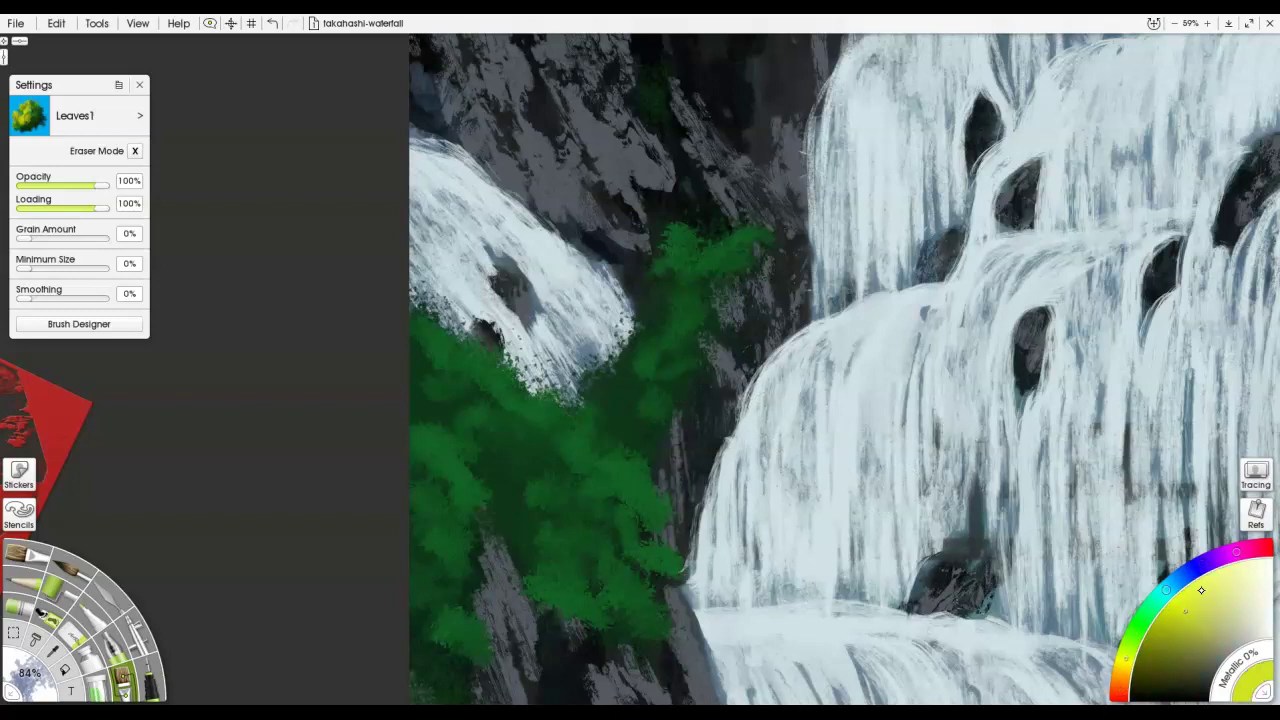
pyautogui.click(1180, 606)
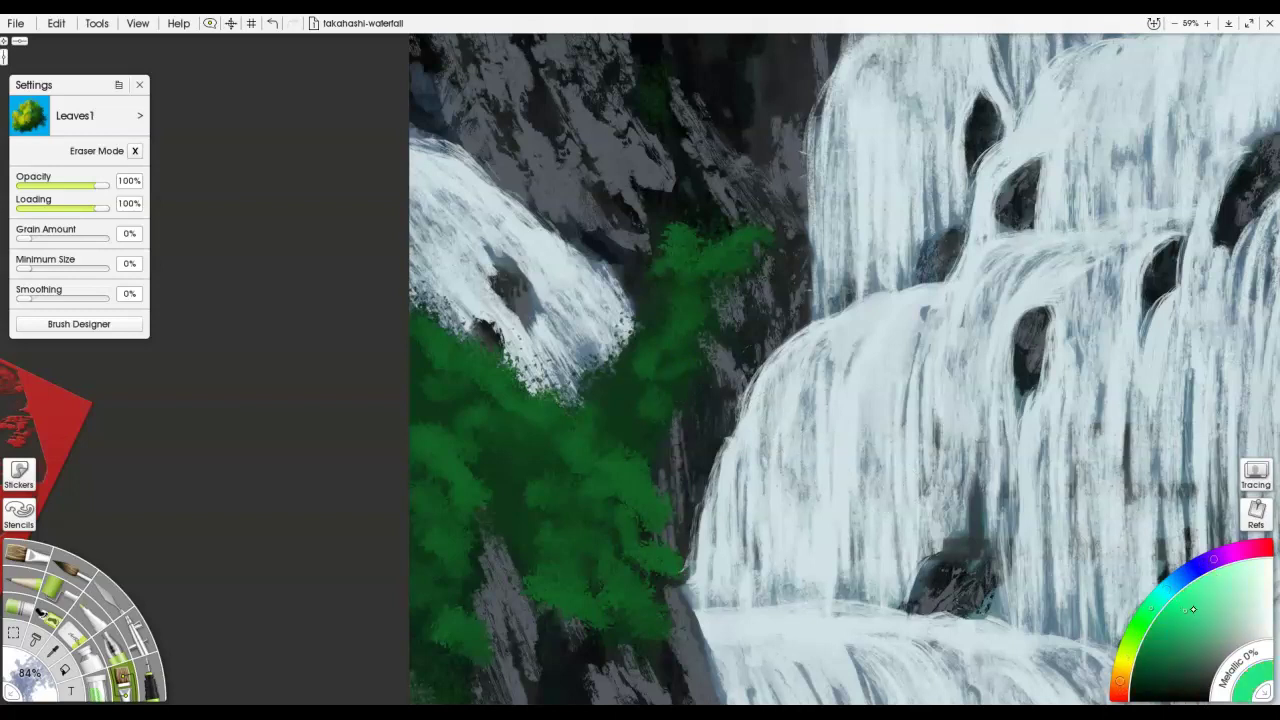
pyautogui.click(1161, 615)
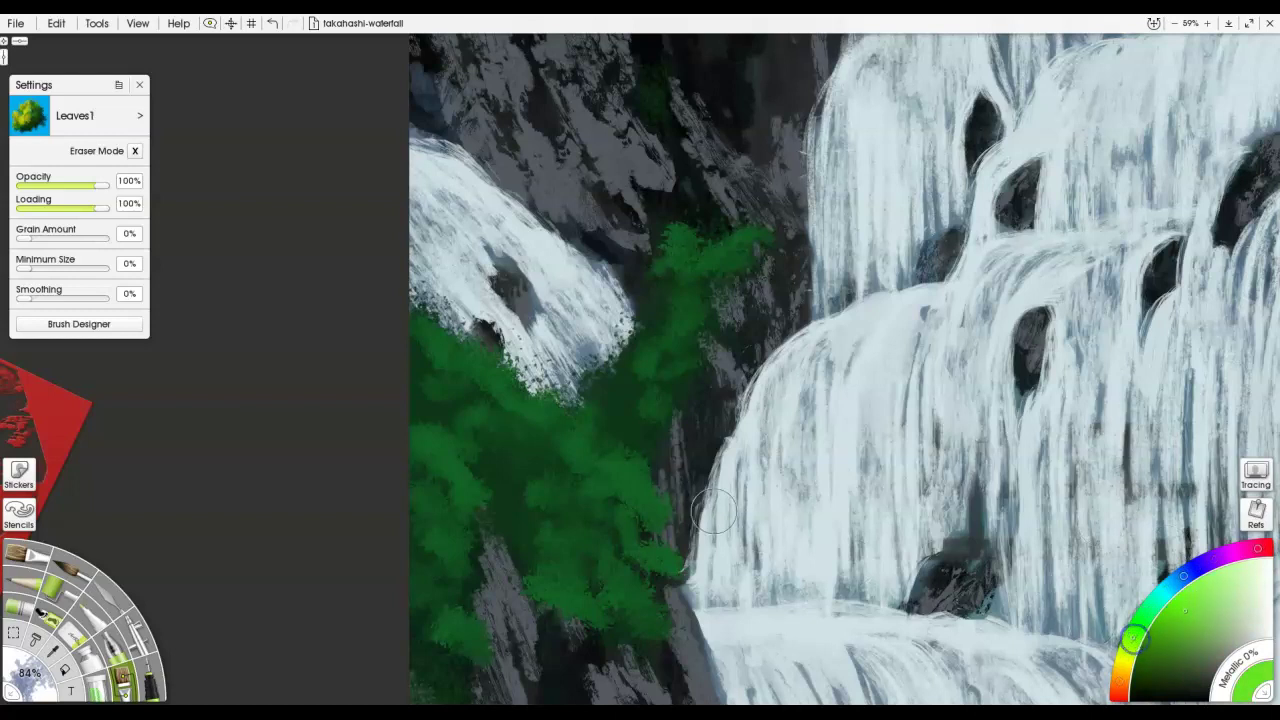
pyautogui.moveTo(618, 476)
pyautogui.mouseDown()
pyautogui.moveTo(652, 512)
pyautogui.moveTo(614, 467)
pyautogui.moveTo(603, 416)
pyautogui.moveTo(623, 451)
pyautogui.mouseUp()
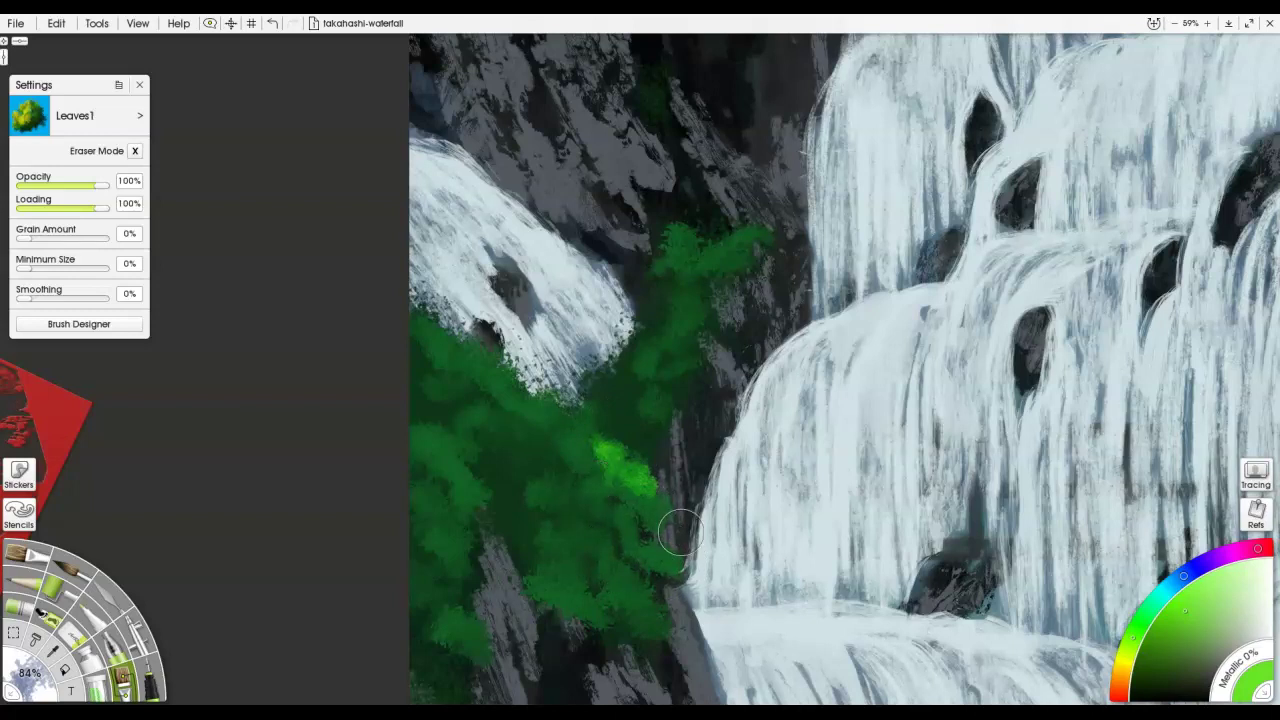
pyautogui.moveTo(619, 574)
pyautogui.mouseDown()
pyautogui.moveTo(658, 630)
pyautogui.moveTo(643, 607)
pyautogui.moveTo(664, 599)
pyautogui.moveTo(668, 566)
pyautogui.mouseUp()
pyautogui.moveTo(557, 409)
pyautogui.mouseDown()
pyautogui.moveTo(538, 454)
pyautogui.moveTo(618, 439)
pyautogui.moveTo(582, 454)
pyautogui.moveTo(584, 442)
pyautogui.moveTo(663, 506)
pyautogui.moveTo(631, 478)
pyautogui.moveTo(642, 509)
pyautogui.moveTo(653, 443)
pyautogui.moveTo(636, 421)
pyautogui.moveTo(620, 460)
pyautogui.moveTo(671, 472)
pyautogui.mouseUp()
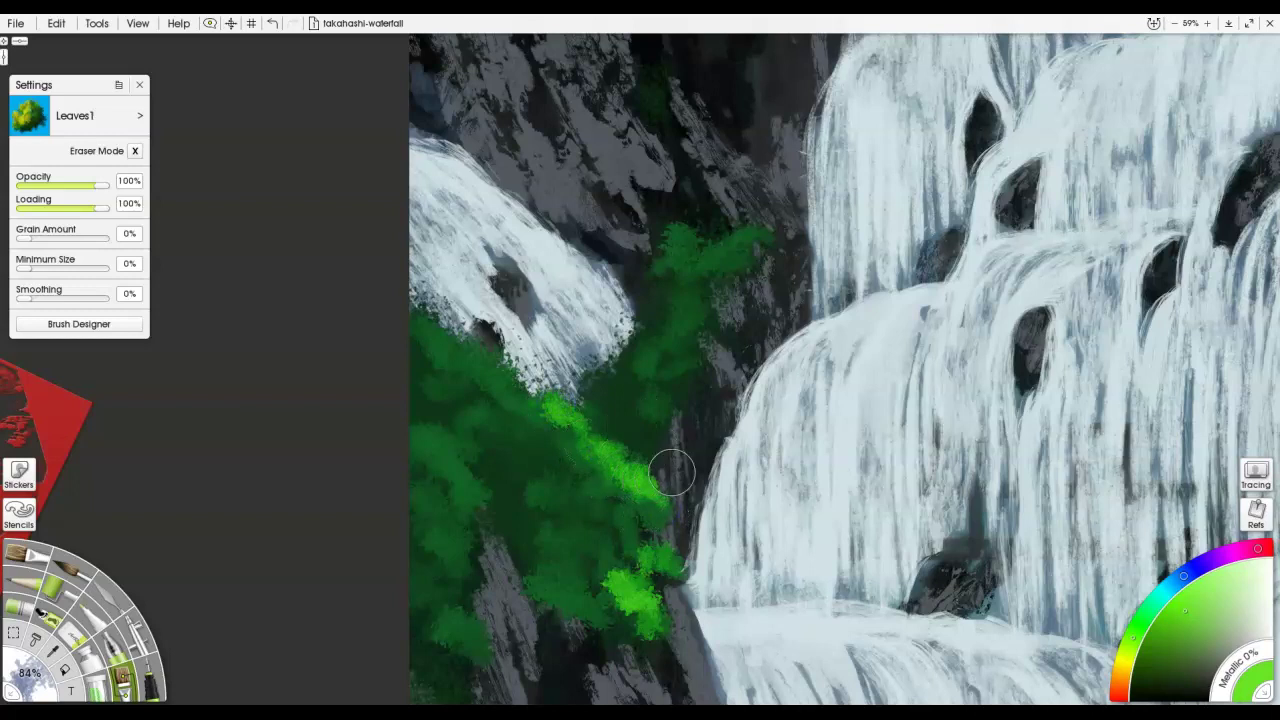
# Paint very dark green shadows into the rock gap and between the bush's leaf clusters, with bright green highlights on its left clusters.
pyautogui.click(1137, 690)
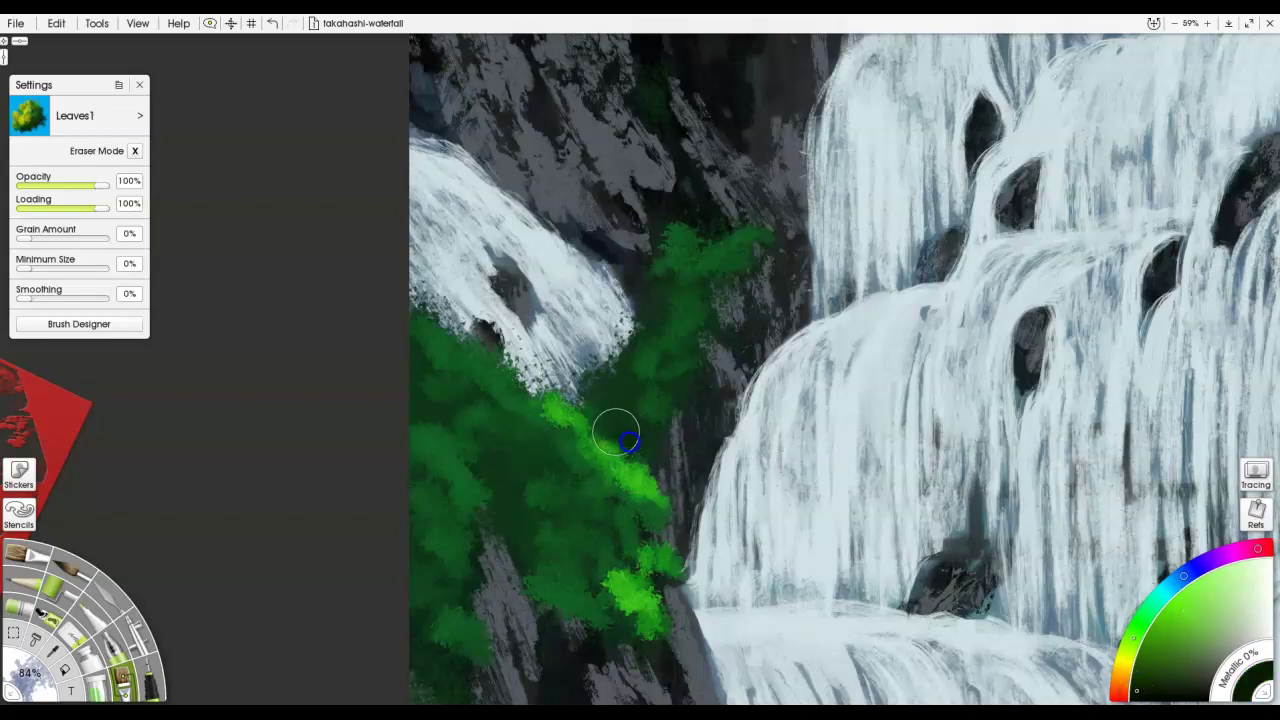
pyautogui.moveTo(610, 422)
pyautogui.mouseDown()
pyautogui.moveTo(652, 461)
pyautogui.moveTo(640, 440)
pyautogui.moveTo(659, 443)
pyautogui.moveTo(636, 396)
pyautogui.moveTo(618, 412)
pyautogui.moveTo(612, 376)
pyautogui.moveTo(612, 348)
pyautogui.moveTo(628, 353)
pyautogui.moveTo(662, 313)
pyautogui.moveTo(652, 285)
pyautogui.moveTo(620, 366)
pyautogui.moveTo(673, 429)
pyautogui.moveTo(642, 474)
pyautogui.moveTo(613, 447)
pyautogui.moveTo(620, 483)
pyautogui.moveTo(638, 472)
pyautogui.moveTo(630, 453)
pyautogui.moveTo(615, 469)
pyautogui.moveTo(570, 417)
pyautogui.moveTo(486, 385)
pyautogui.moveTo(488, 364)
pyautogui.moveTo(451, 376)
pyautogui.moveTo(478, 373)
pyautogui.moveTo(457, 384)
pyautogui.moveTo(505, 431)
pyautogui.moveTo(435, 451)
pyautogui.moveTo(470, 491)
pyautogui.moveTo(407, 451)
pyautogui.moveTo(441, 504)
pyautogui.moveTo(445, 553)
pyautogui.moveTo(489, 558)
pyautogui.moveTo(454, 567)
pyautogui.moveTo(484, 630)
pyautogui.moveTo(415, 590)
pyautogui.mouseUp()
pyautogui.keyDown('alt'); pyautogui.click(638, 527); pyautogui.keyUp('alt')
pyautogui.keyDown('alt'); pyautogui.click(530, 500); pyautogui.keyUp('alt')
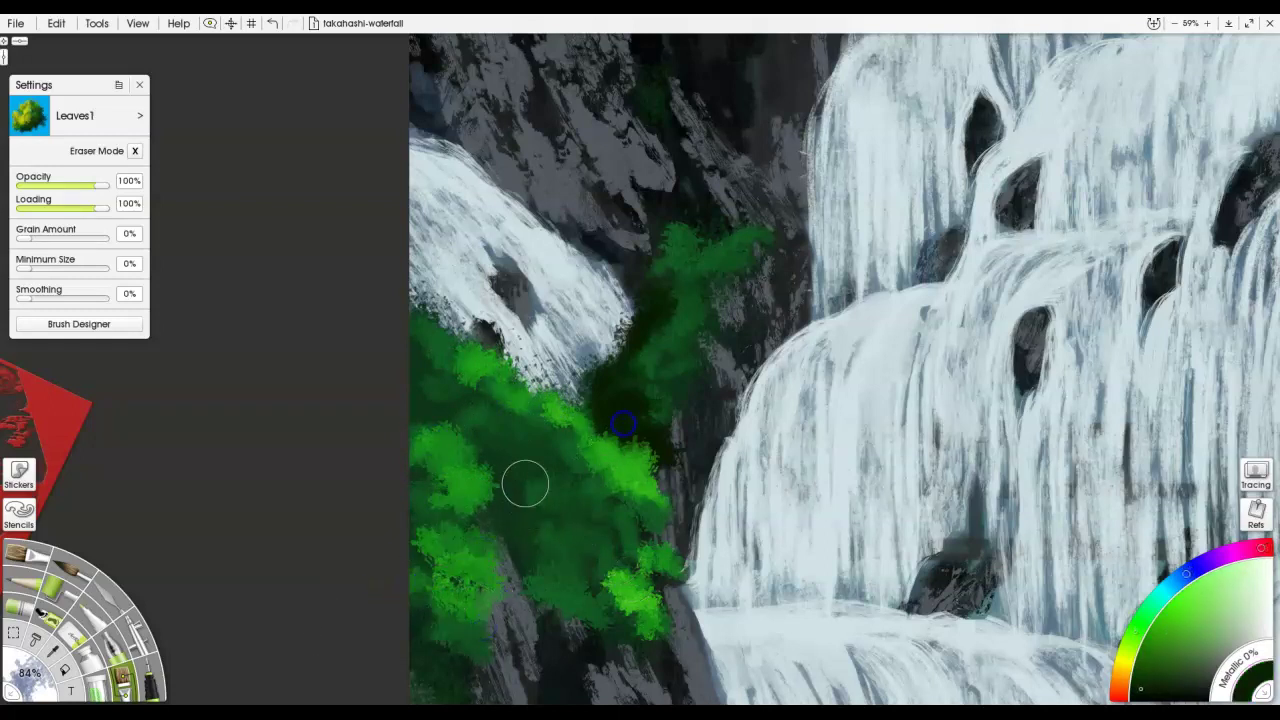
pyautogui.moveTo(513, 518)
pyautogui.mouseDown()
pyautogui.moveTo(519, 557)
pyautogui.moveTo(501, 511)
pyautogui.moveTo(517, 516)
pyautogui.moveTo(531, 577)
pyautogui.moveTo(516, 469)
pyautogui.moveTo(504, 492)
pyautogui.moveTo(499, 457)
pyautogui.moveTo(436, 345)
pyautogui.mouseUp()
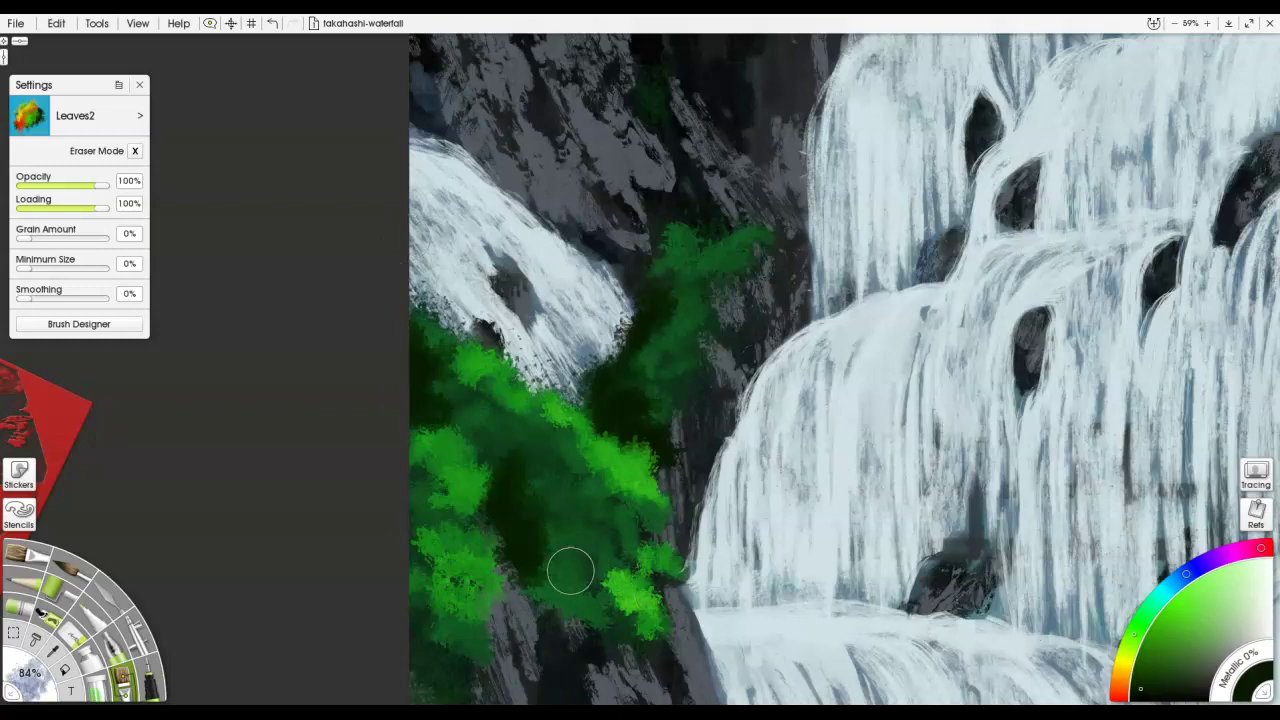
# Enlarge the Leaves2 brush to 102% and deepen the dark green shading in the bush's centre and the rock-gap foliage.
pyautogui.press(']')
pyautogui.press(']')
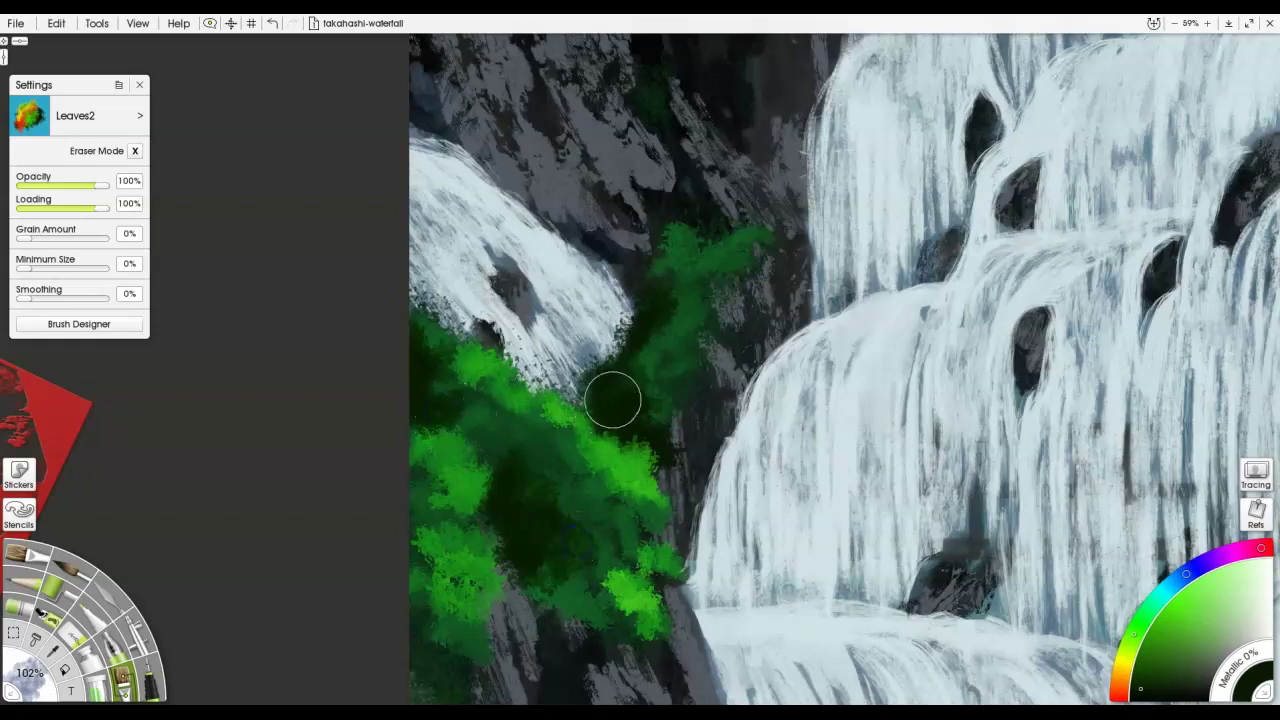
pyautogui.moveTo(662, 333)
pyautogui.mouseDown()
pyautogui.moveTo(658, 270)
pyautogui.moveTo(690, 252)
pyautogui.mouseUp()
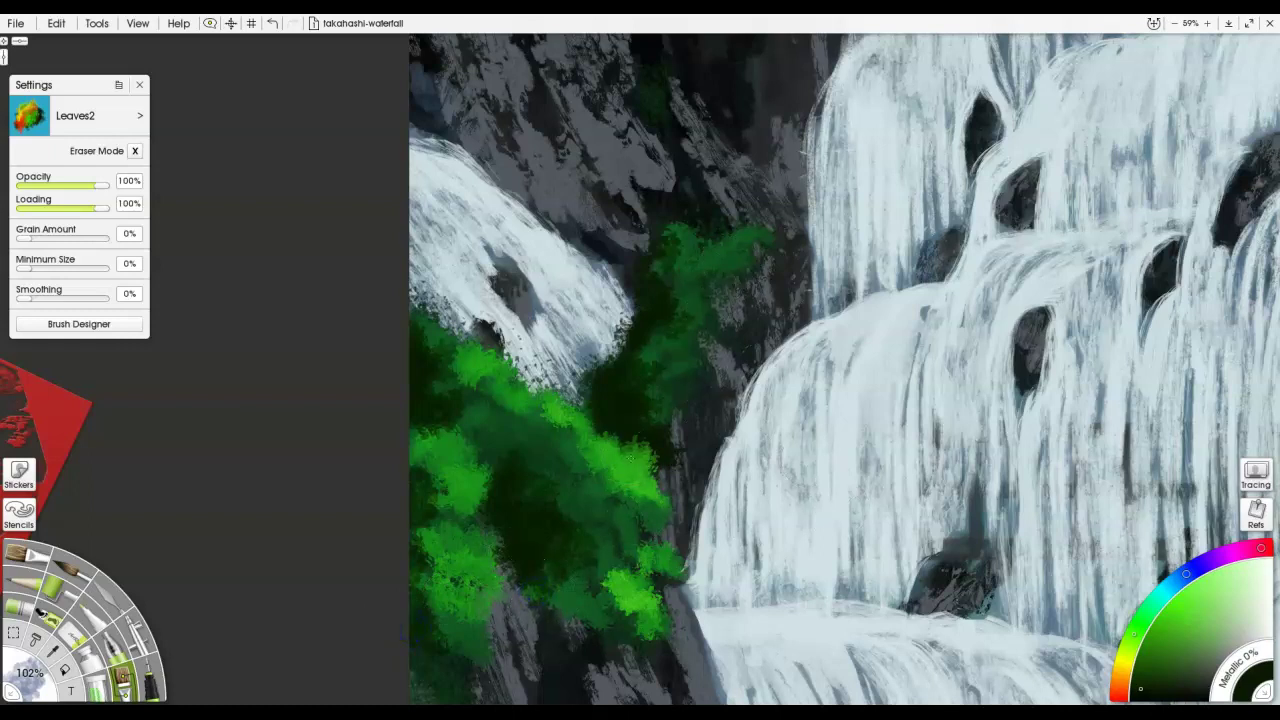
# Sample a bright green from the bush and dab small foliage tufts on the cliff face around the upper waterfalls.
pyautogui.keyDown('alt'); pyautogui.click(631, 466); pyautogui.keyUp('alt')
pyautogui.moveTo(737, 200)
pyautogui.mouseDown()
pyautogui.moveTo(739, 256)
pyautogui.moveTo(751, 239)
pyautogui.moveTo(769, 252)
pyautogui.moveTo(734, 262)
pyautogui.moveTo(745, 272)
pyautogui.moveTo(718, 261)
pyautogui.moveTo(715, 213)
pyautogui.moveTo(712, 250)
pyautogui.mouseUp()
pyautogui.moveTo(922, 185)
pyautogui.mouseDown()
pyautogui.moveTo(886, 349)
pyautogui.moveTo(814, 526)
pyautogui.mouseUp()
pyautogui.moveTo(540, 320); pyautogui.dragTo(563, 343)
pyautogui.moveTo(827, 333); pyautogui.dragTo(571, 606)
pyautogui.moveTo(990, 287); pyautogui.dragTo(994, 306)
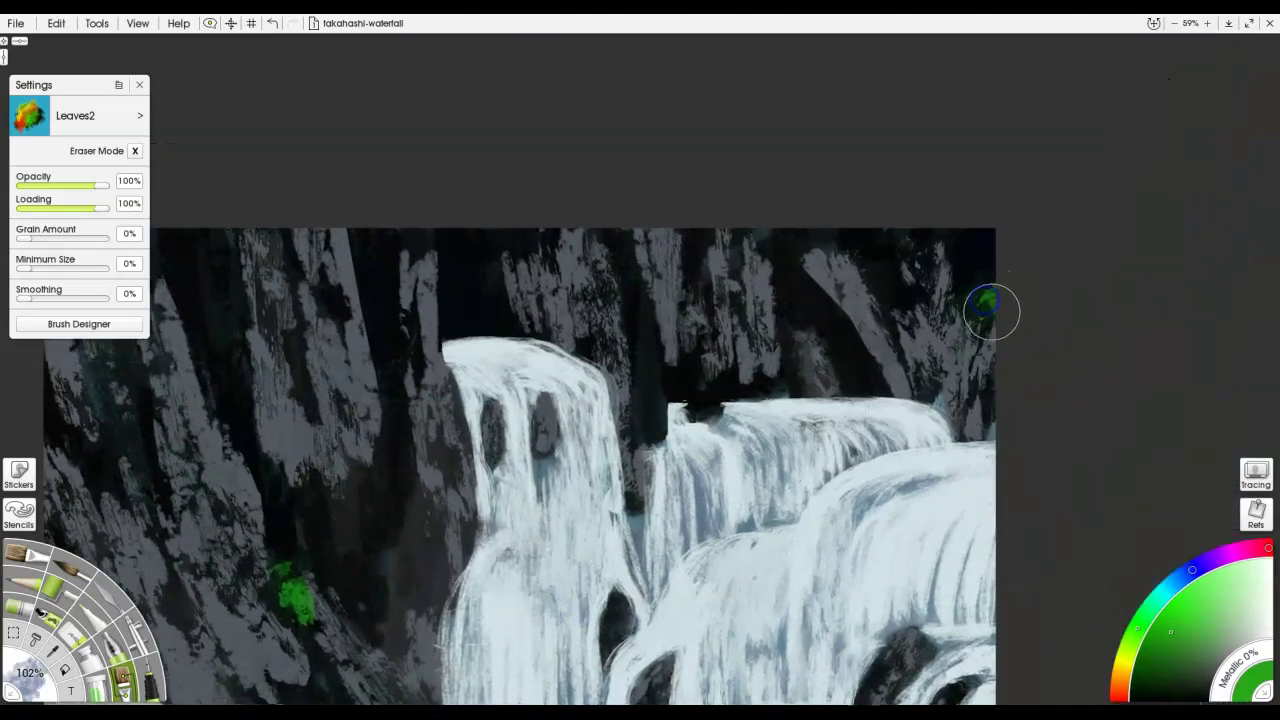
pyautogui.moveTo(789, 299)
pyautogui.mouseDown()
pyautogui.moveTo(786, 312)
pyautogui.moveTo(818, 314)
pyautogui.mouseUp()
pyautogui.moveTo(754, 351); pyautogui.dragTo(784, 353)
pyautogui.moveTo(498, 289); pyautogui.dragTo(753, 321)
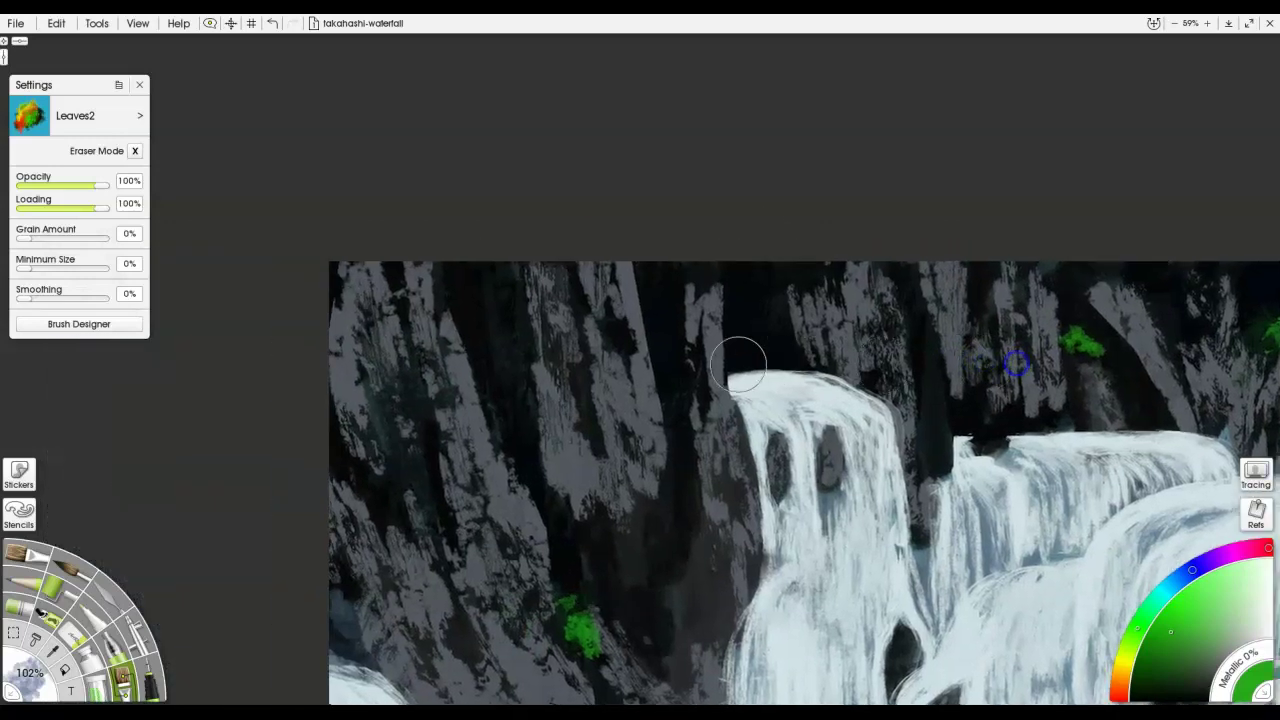
pyautogui.moveTo(669, 386)
pyautogui.mouseDown()
pyautogui.moveTo(705, 403)
pyautogui.moveTo(677, 371)
pyautogui.moveTo(722, 350)
pyautogui.mouseUp()
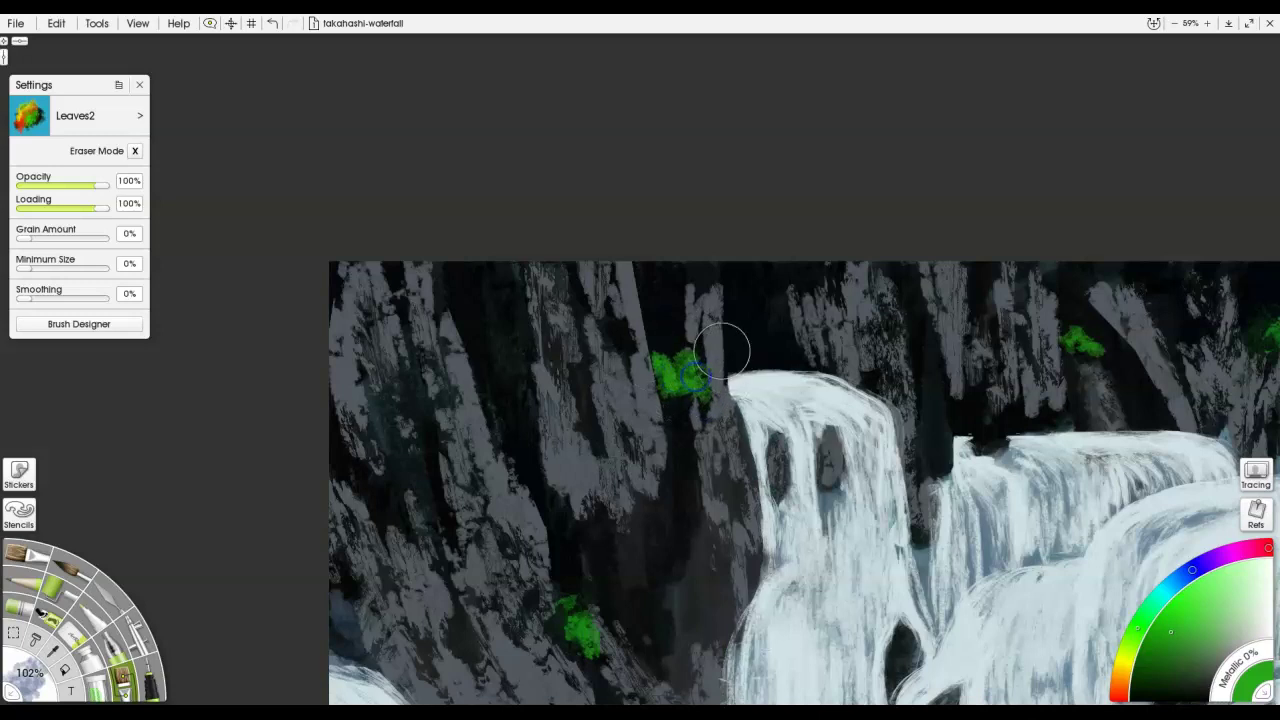
# Sample the dark green from the foliage and shade the tuft beside the top of the tall waterfall.
pyautogui.hotkey('ctrl', '0')
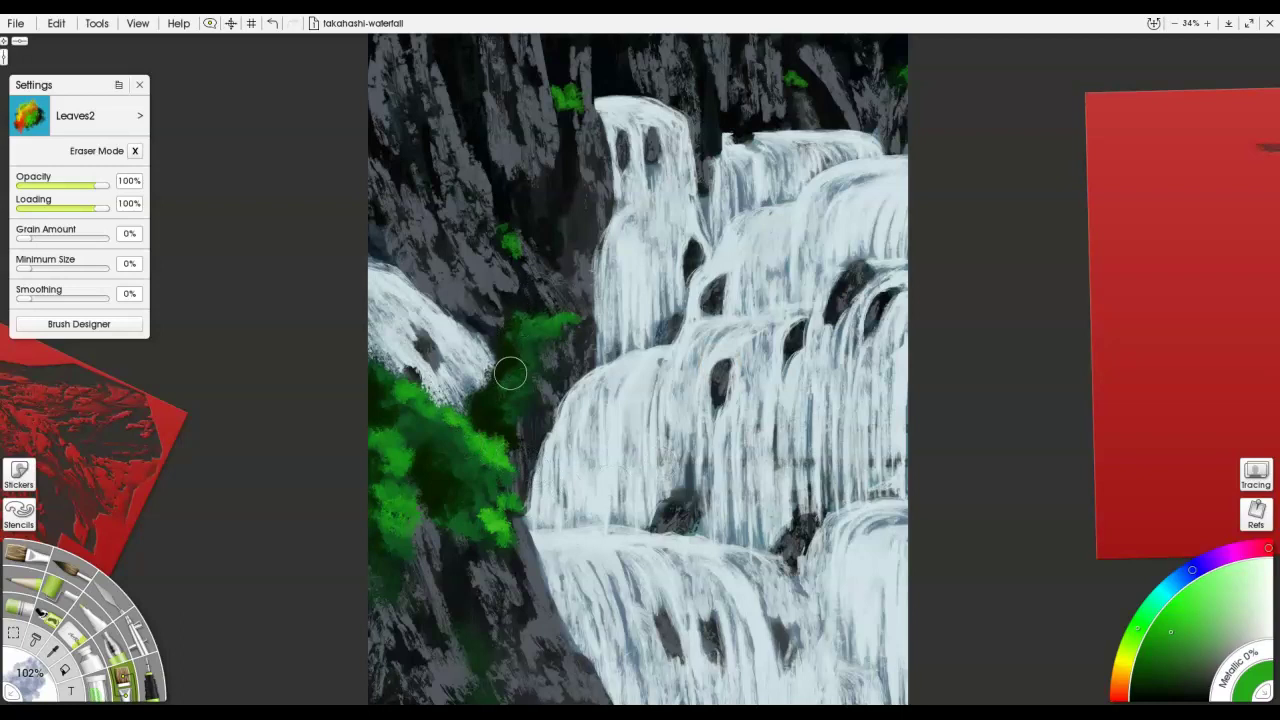
pyautogui.keyDown('alt'); pyautogui.click(488, 425); pyautogui.keyUp('alt')
pyautogui.moveTo(552, 98)
pyautogui.mouseDown()
pyautogui.moveTo(561, 90)
pyautogui.moveTo(548, 98)
pyautogui.moveTo(566, 115)
pyautogui.mouseUp()
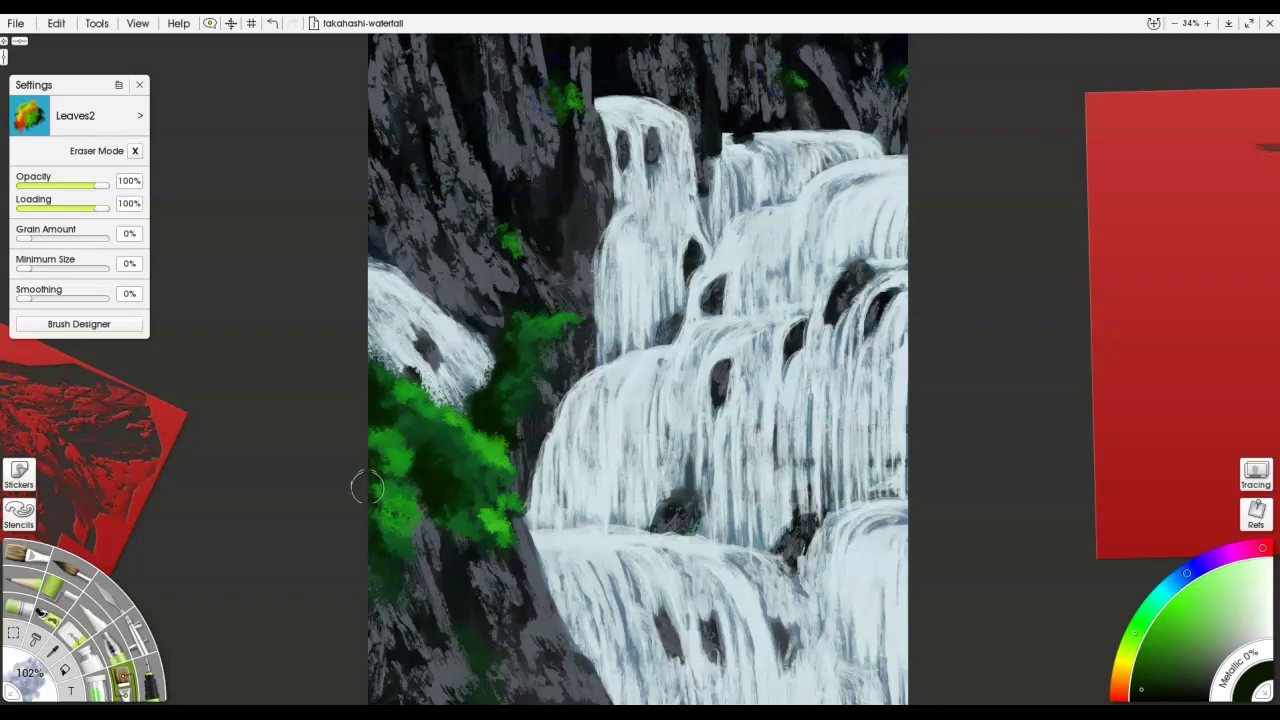
# Paint dark green foliage over the lower-left rocks beneath the bush and darken the bush's edge below the small waterfall.
pyautogui.moveTo(437, 518)
pyautogui.mouseDown()
pyautogui.moveTo(466, 567)
pyautogui.moveTo(461, 597)
pyautogui.moveTo(475, 548)
pyautogui.moveTo(488, 666)
pyautogui.moveTo(513, 683)
pyautogui.mouseUp()
pyautogui.moveTo(533, 633); pyautogui.dragTo(561, 544)
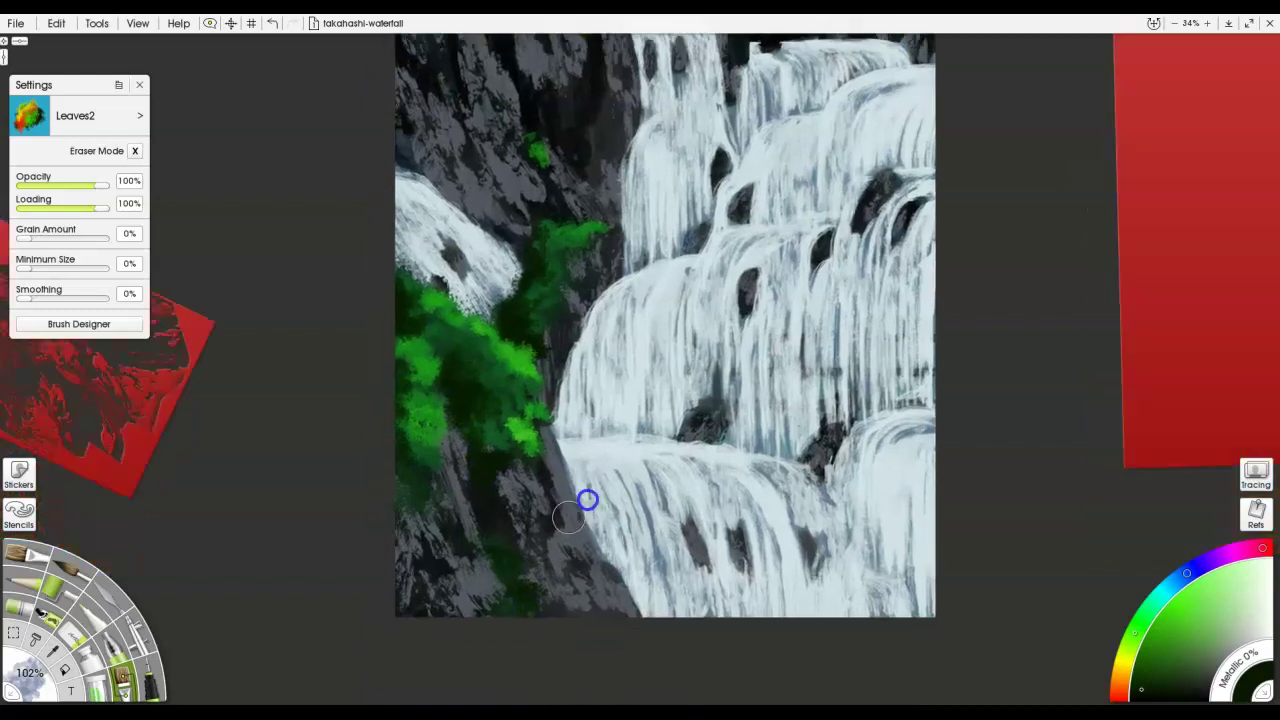
pyautogui.moveTo(571, 600)
pyautogui.mouseDown()
pyautogui.moveTo(540, 602)
pyautogui.moveTo(521, 625)
pyautogui.moveTo(495, 601)
pyautogui.moveTo(477, 627)
pyautogui.moveTo(446, 635)
pyautogui.moveTo(408, 462)
pyautogui.moveTo(383, 518)
pyautogui.mouseUp()
pyautogui.moveTo(446, 340)
pyautogui.mouseDown()
pyautogui.moveTo(429, 334)
pyautogui.moveTo(457, 343)
pyautogui.moveTo(416, 318)
pyautogui.mouseUp()
pyautogui.moveTo(812, 385); pyautogui.dragTo(755, 527)
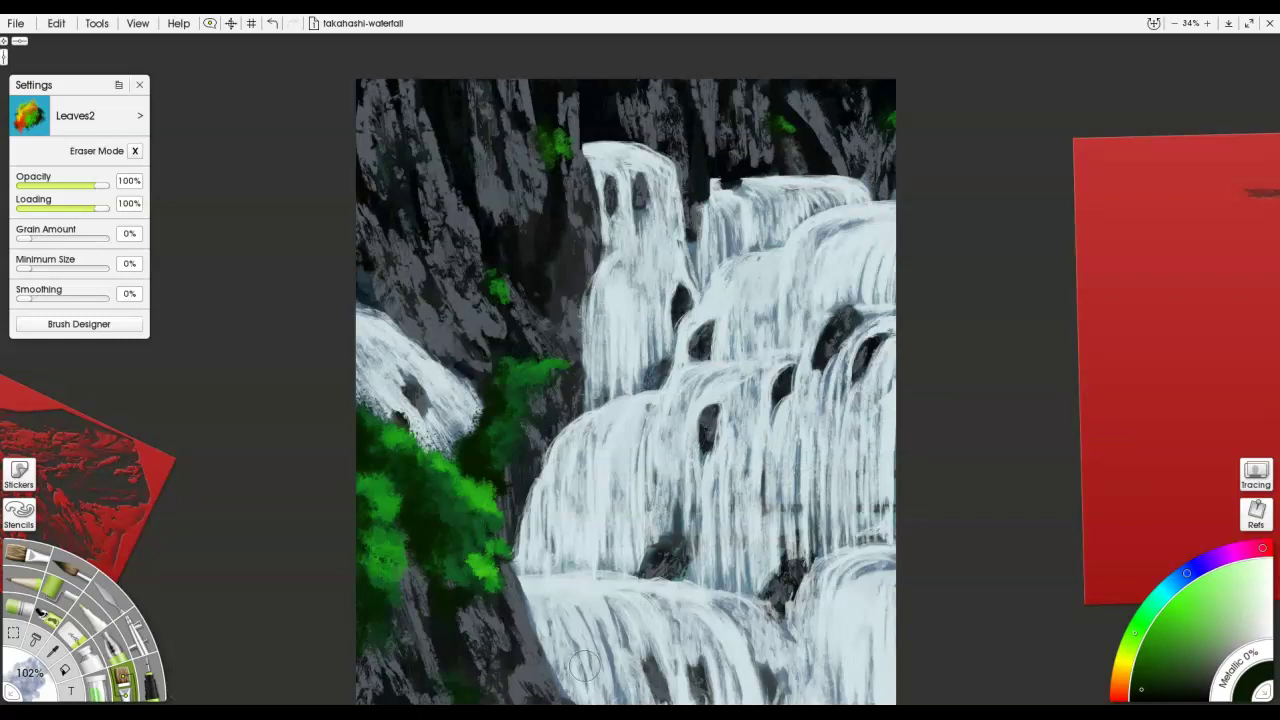
# Add the Forest Grove stencil from the New GR Stencils group and place it over the painting's lower-left corner.
pyautogui.moveTo(570, 622); pyautogui.dragTo(597, 520)
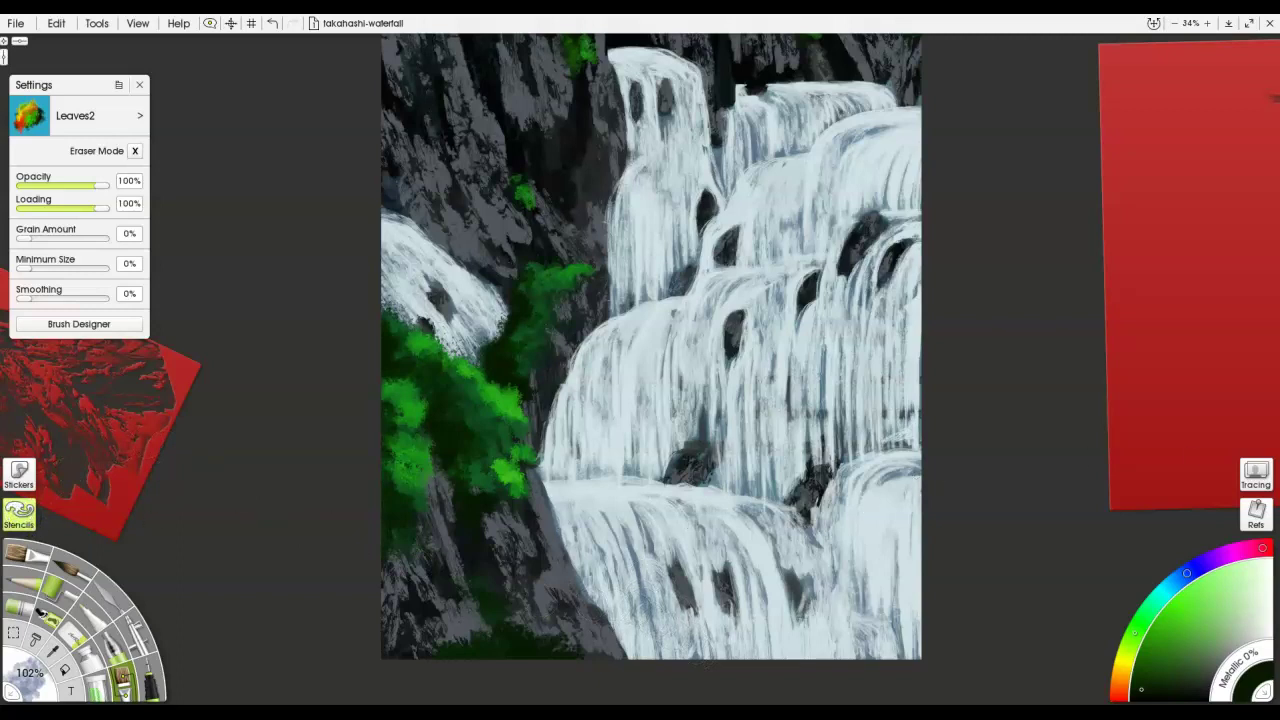
pyautogui.click(18, 515)
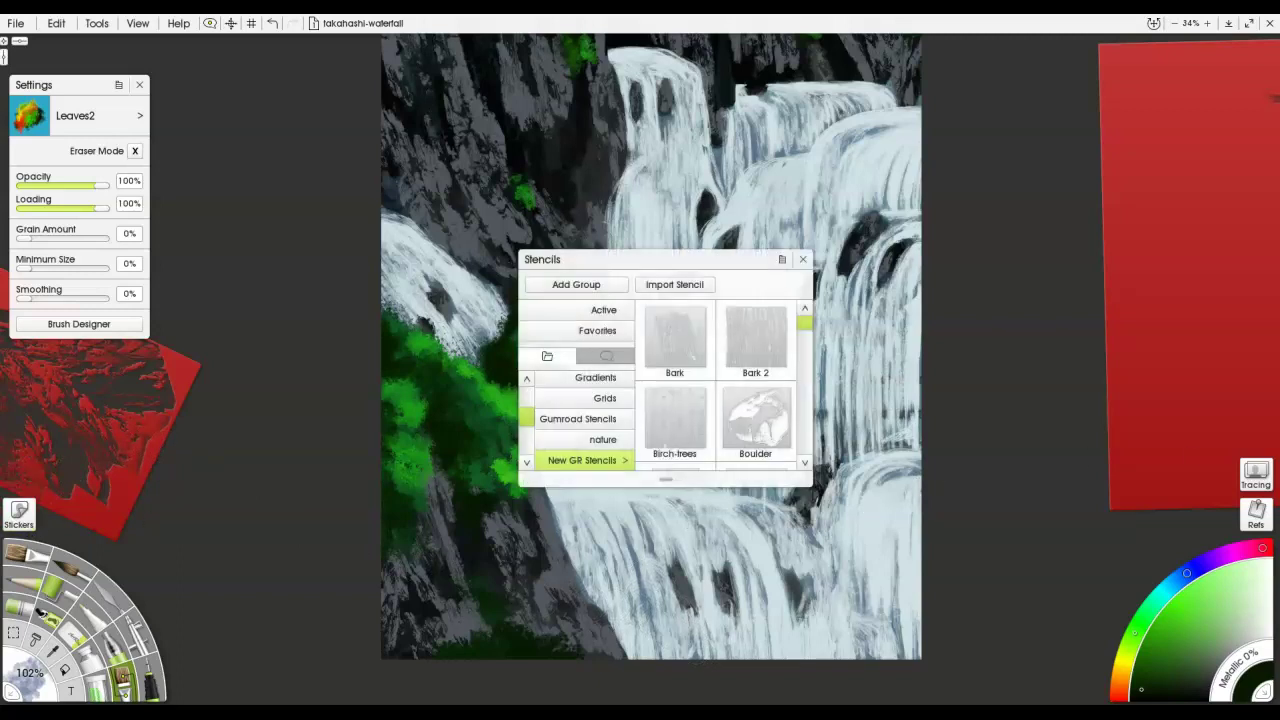
pyautogui.moveTo(632, 264); pyautogui.dragTo(665, 152)
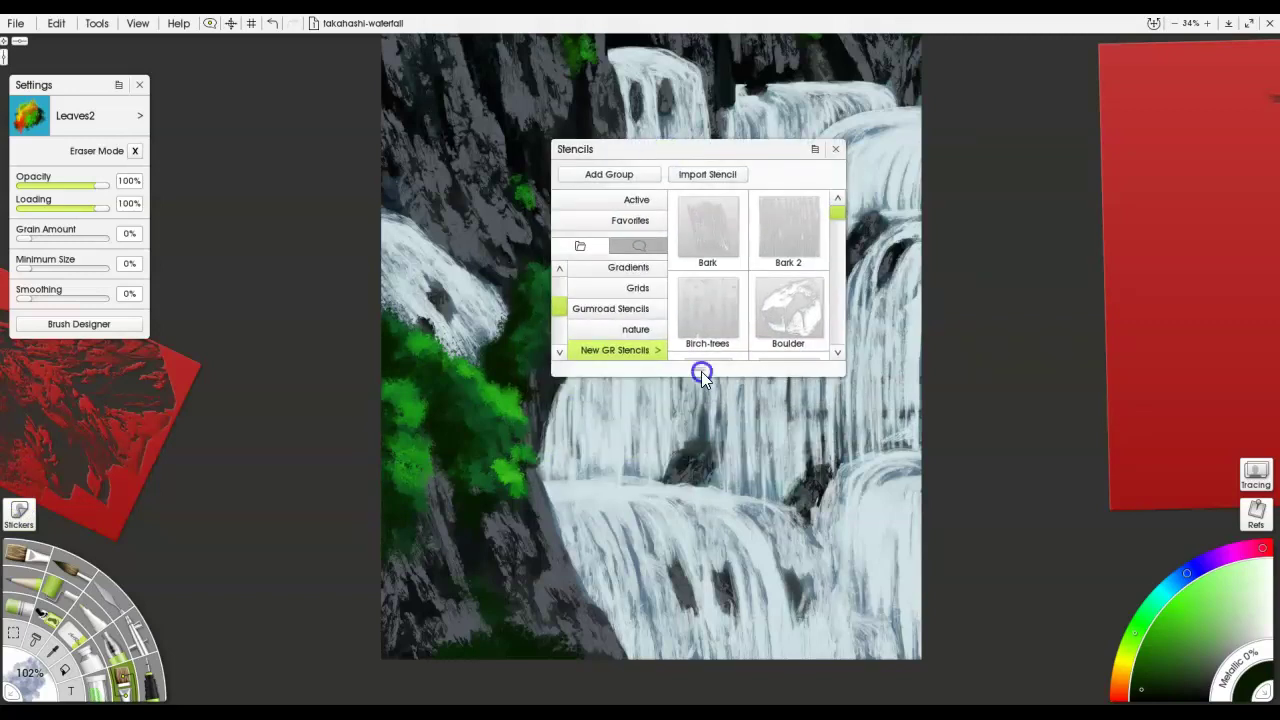
pyautogui.moveTo(702, 375); pyautogui.dragTo(697, 643)
pyautogui.scroll(-3, 778, 477)
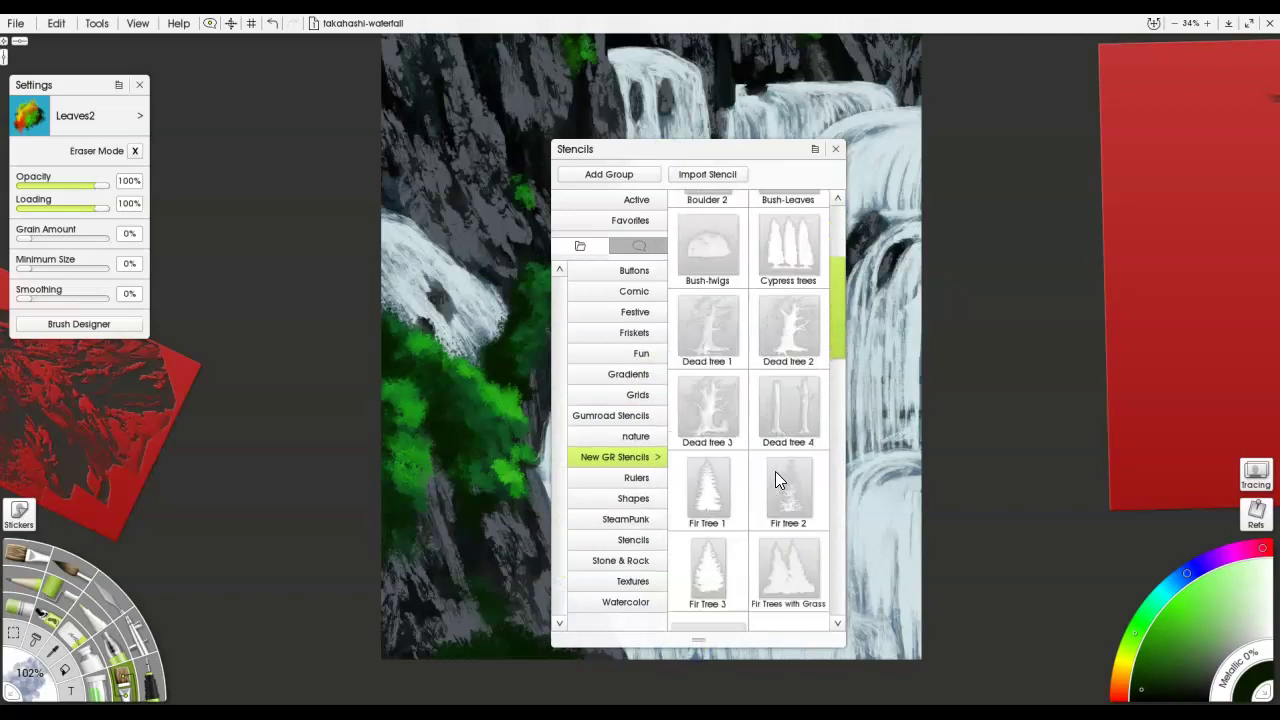
pyautogui.scroll(-1, 775, 471)
pyautogui.click(717, 593)
pyautogui.moveTo(748, 149); pyautogui.dragTo(1272, 140)
pyautogui.moveTo(804, 639); pyautogui.dragTo(656, 575)
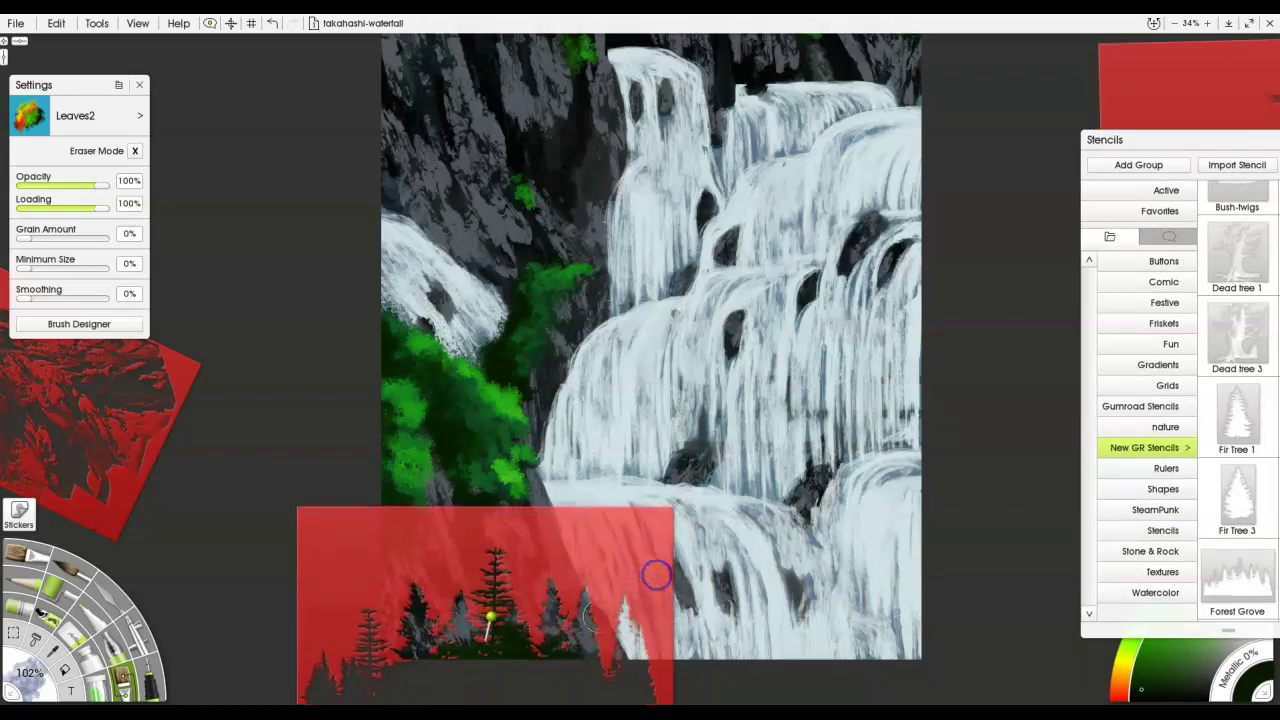
# Paint a row of fir trees through the Forest Grove stencil in dark green with a lighter sampled green over it, and remove the stencil.
pyautogui.moveTo(634, 651)
pyautogui.mouseDown()
pyautogui.moveTo(634, 625)
pyautogui.moveTo(588, 624)
pyautogui.moveTo(543, 648)
pyautogui.moveTo(487, 594)
pyautogui.moveTo(472, 640)
pyautogui.moveTo(444, 602)
pyautogui.moveTo(410, 655)
pyautogui.moveTo(392, 628)
pyautogui.moveTo(465, 637)
pyautogui.mouseUp()
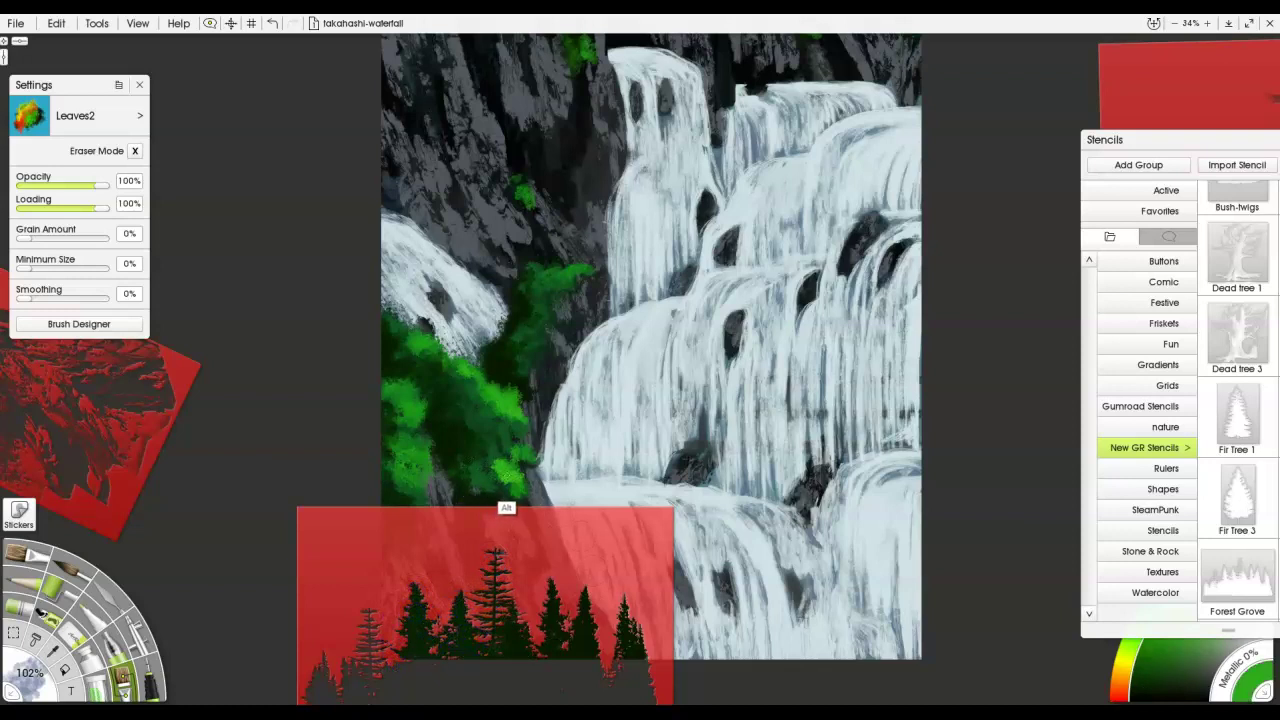
pyautogui.keyDown('alt'); pyautogui.click(490, 480); pyautogui.keyUp('alt')
pyautogui.moveTo(550, 578)
pyautogui.mouseDown()
pyautogui.moveTo(575, 602)
pyautogui.moveTo(622, 607)
pyautogui.moveTo(641, 662)
pyautogui.mouseUp()
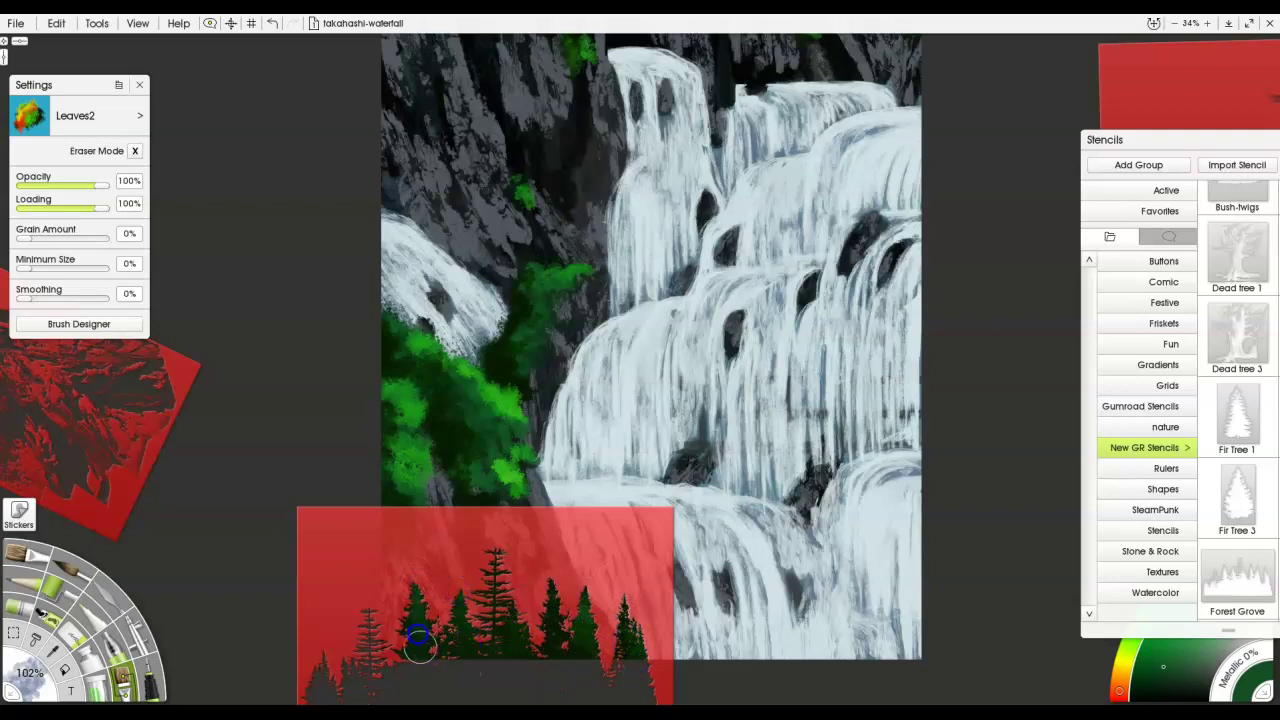
pyautogui.moveTo(606, 547); pyautogui.dragTo(620, 460)
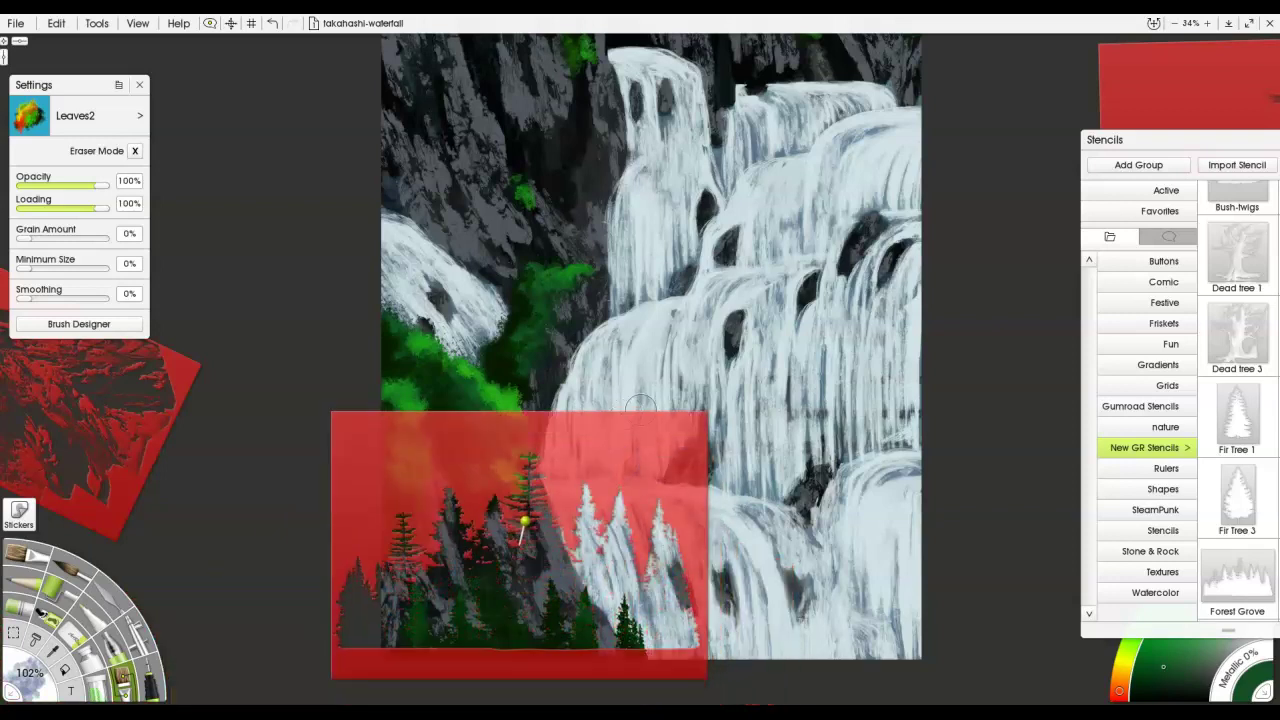
pyautogui.rightClick(636, 464)
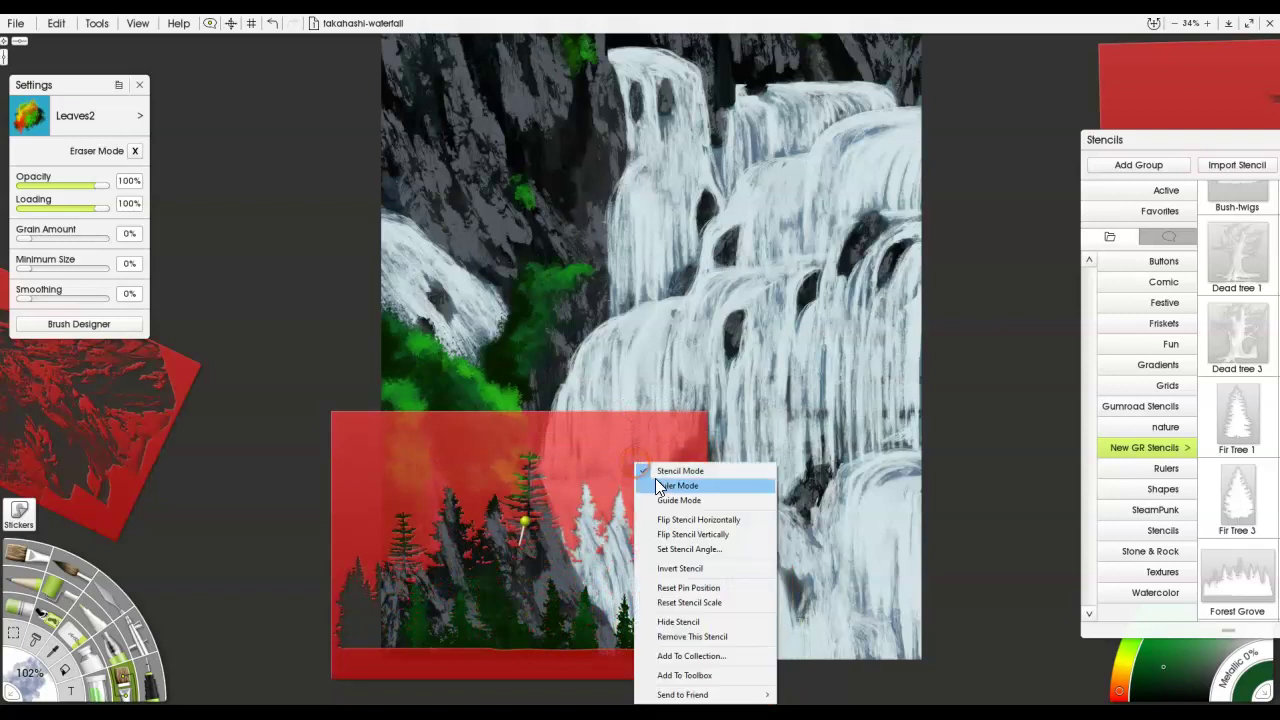
pyautogui.click(662, 640)
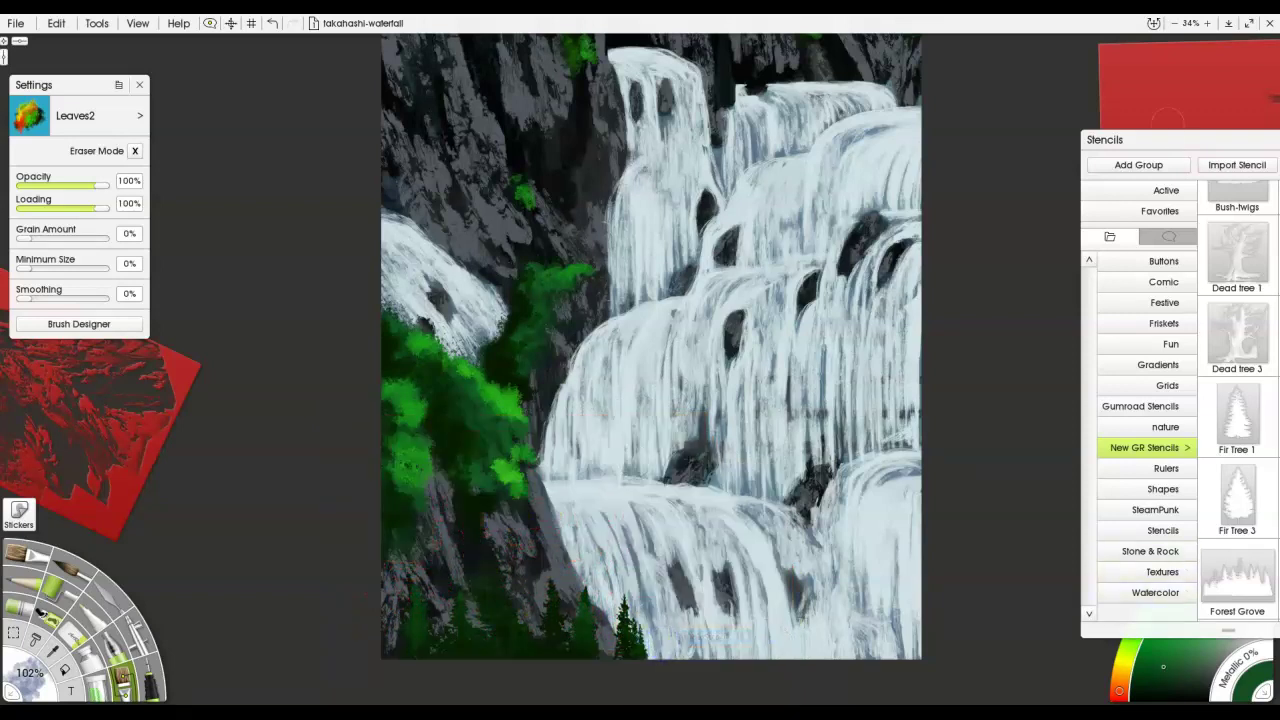
# Place the Fir Tree 1 stencil over the small firs at the waterfall's lower-left edge and paint a larger fir in sampled dark green.
pyautogui.moveTo(1183, 148); pyautogui.dragTo(824, 150)
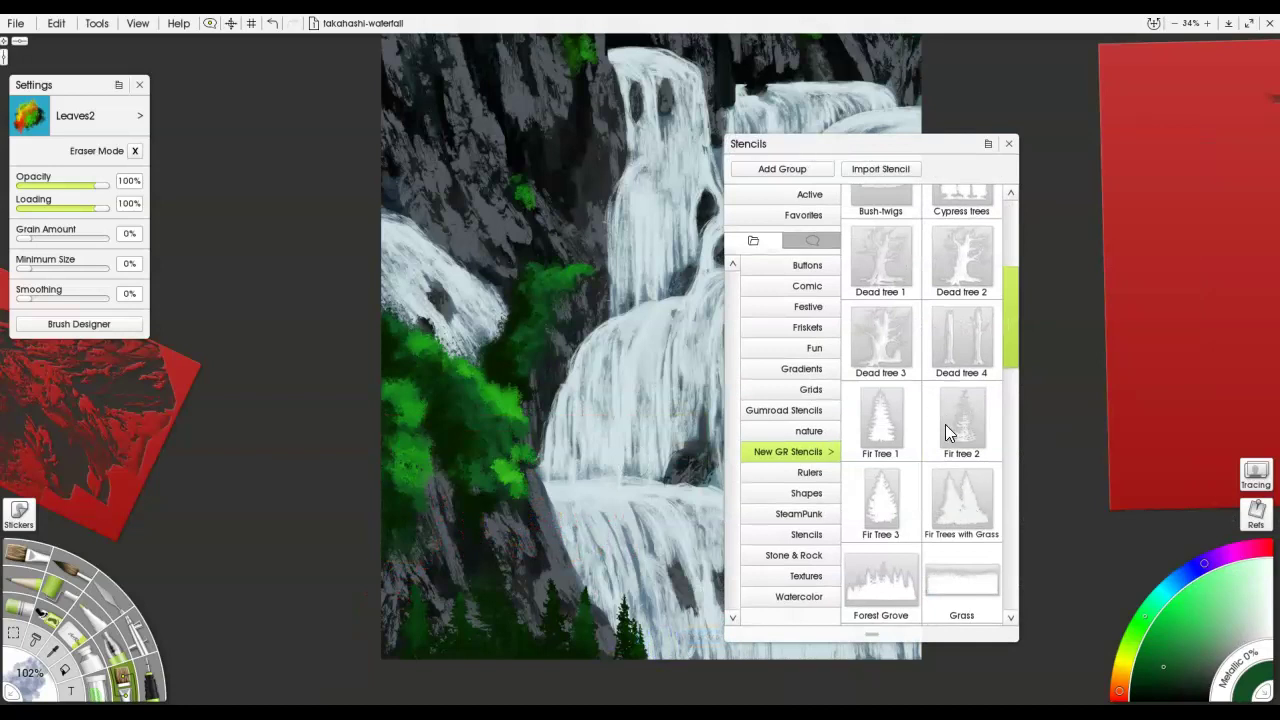
pyautogui.scroll(-2, 945, 424)
pyautogui.click(880, 268)
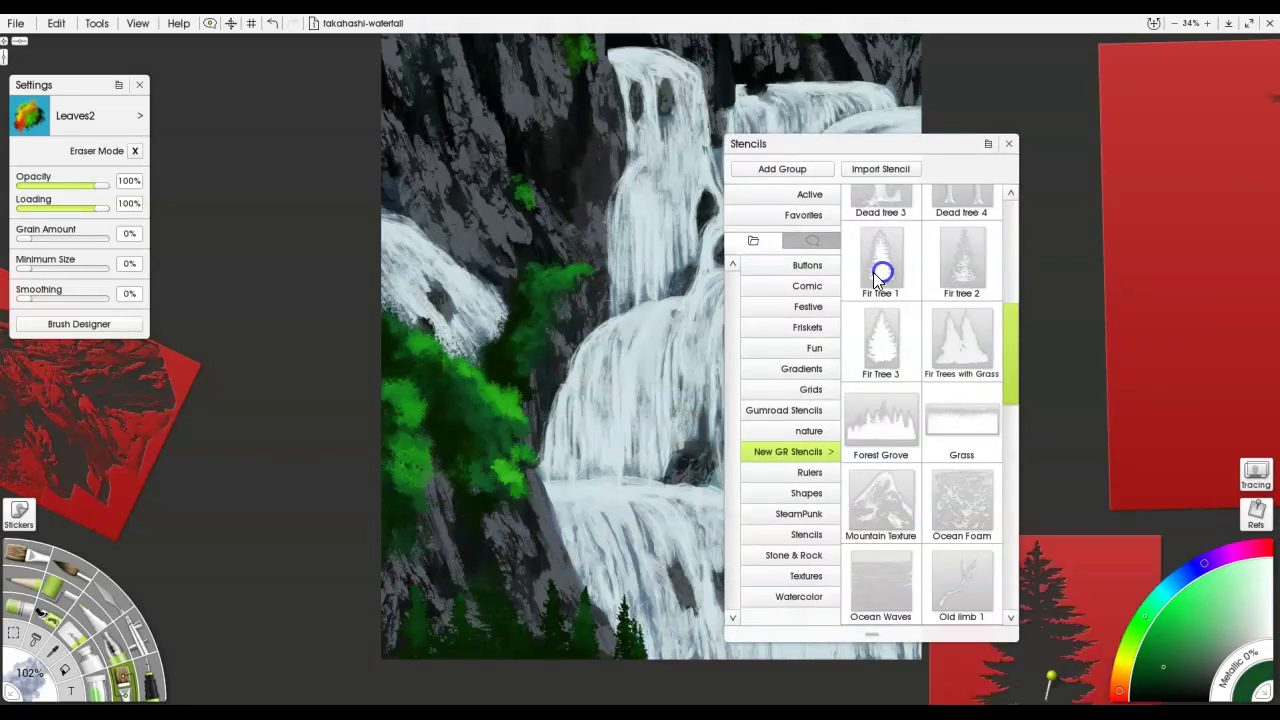
pyautogui.moveTo(1084, 573); pyautogui.dragTo(663, 613)
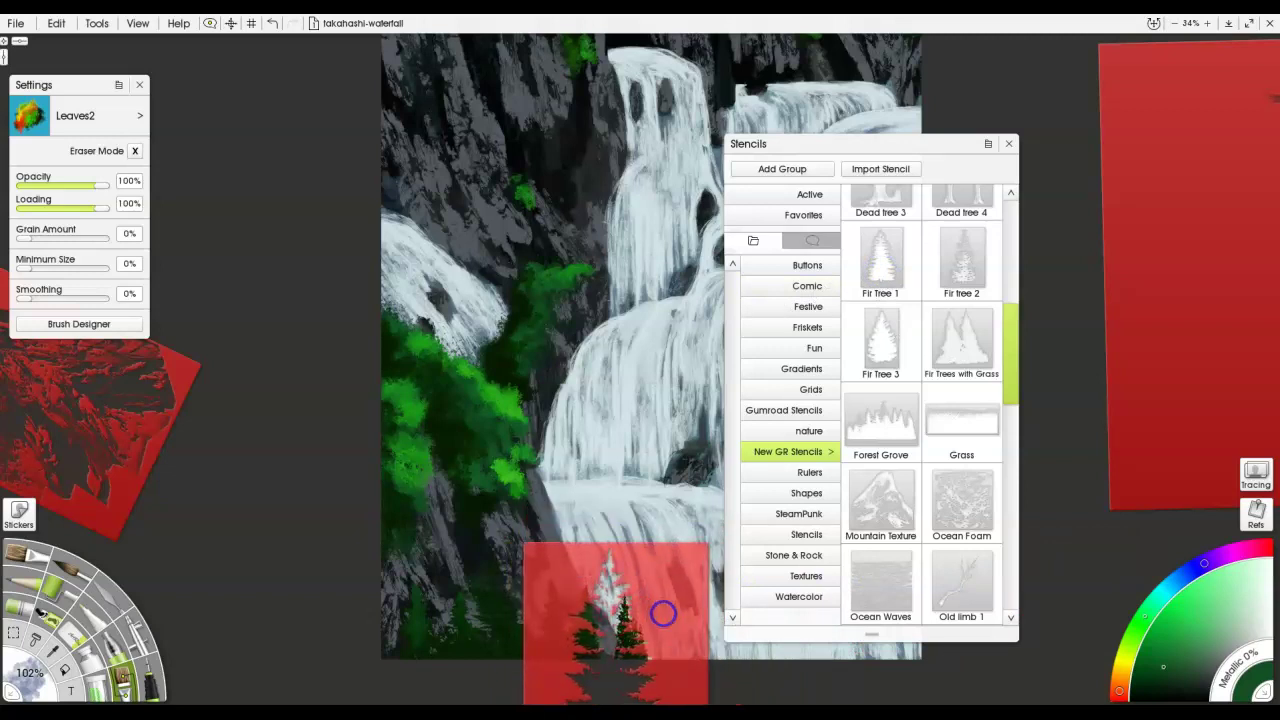
pyautogui.keyDown('alt'); pyautogui.click(441, 441); pyautogui.keyUp('alt')
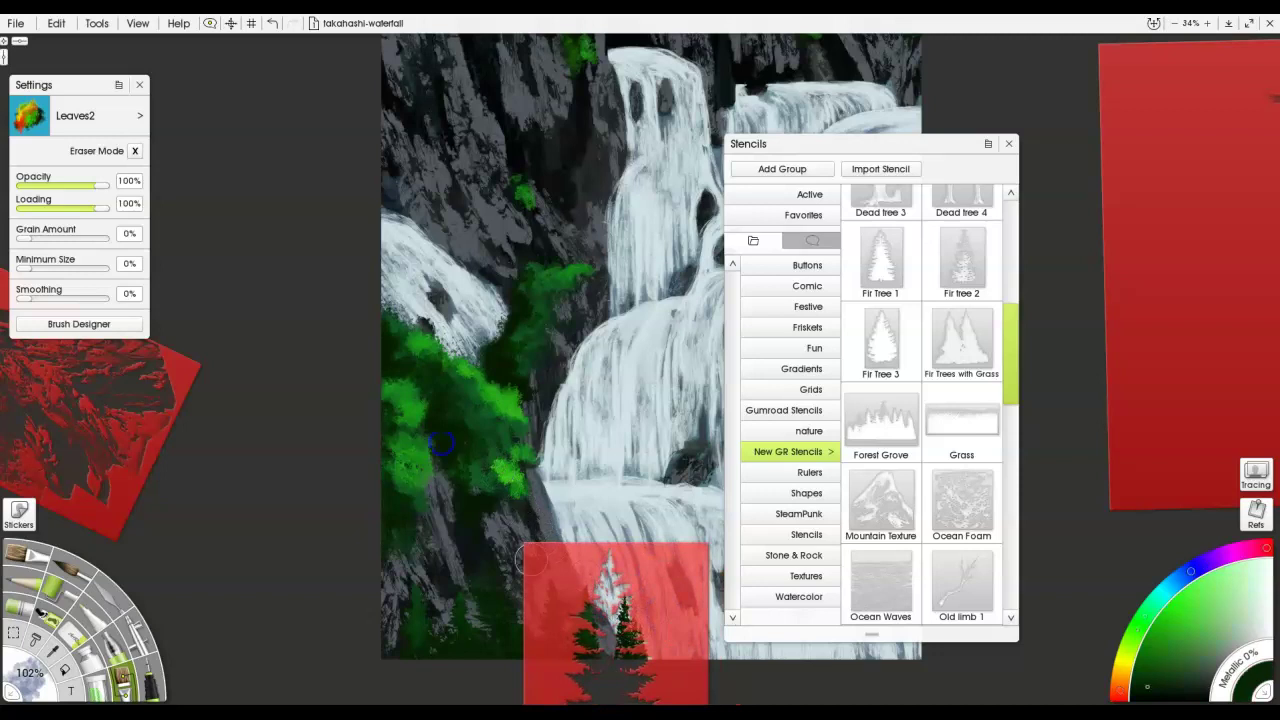
pyautogui.moveTo(600, 645)
pyautogui.mouseDown()
pyautogui.moveTo(602, 615)
pyautogui.moveTo(608, 655)
pyautogui.moveTo(612, 582)
pyautogui.moveTo(605, 572)
pyautogui.moveTo(582, 584)
pyautogui.mouseUp()
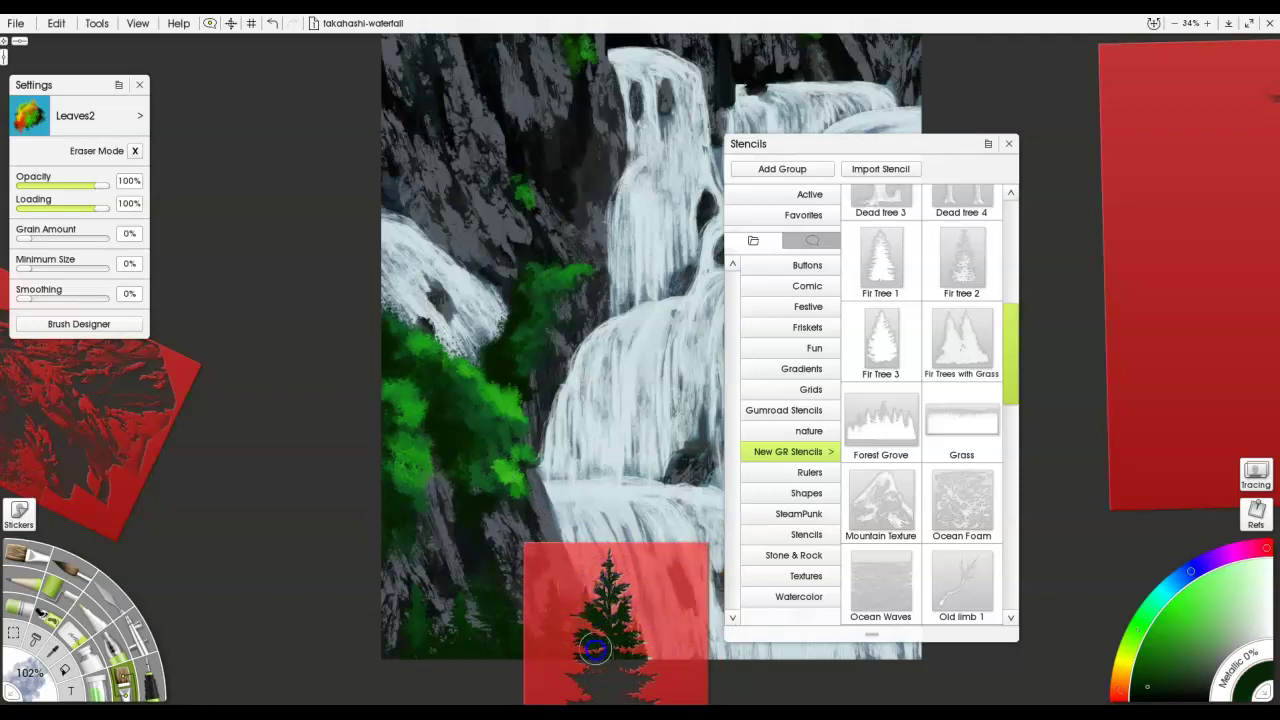
pyautogui.moveTo(649, 651); pyautogui.dragTo(581, 633)
# Sample a brighter green from the bush and highlight the sunlit side of the large fir through the stencil.
pyautogui.keyDown('alt'); pyautogui.click(594, 665); pyautogui.keyUp('alt')
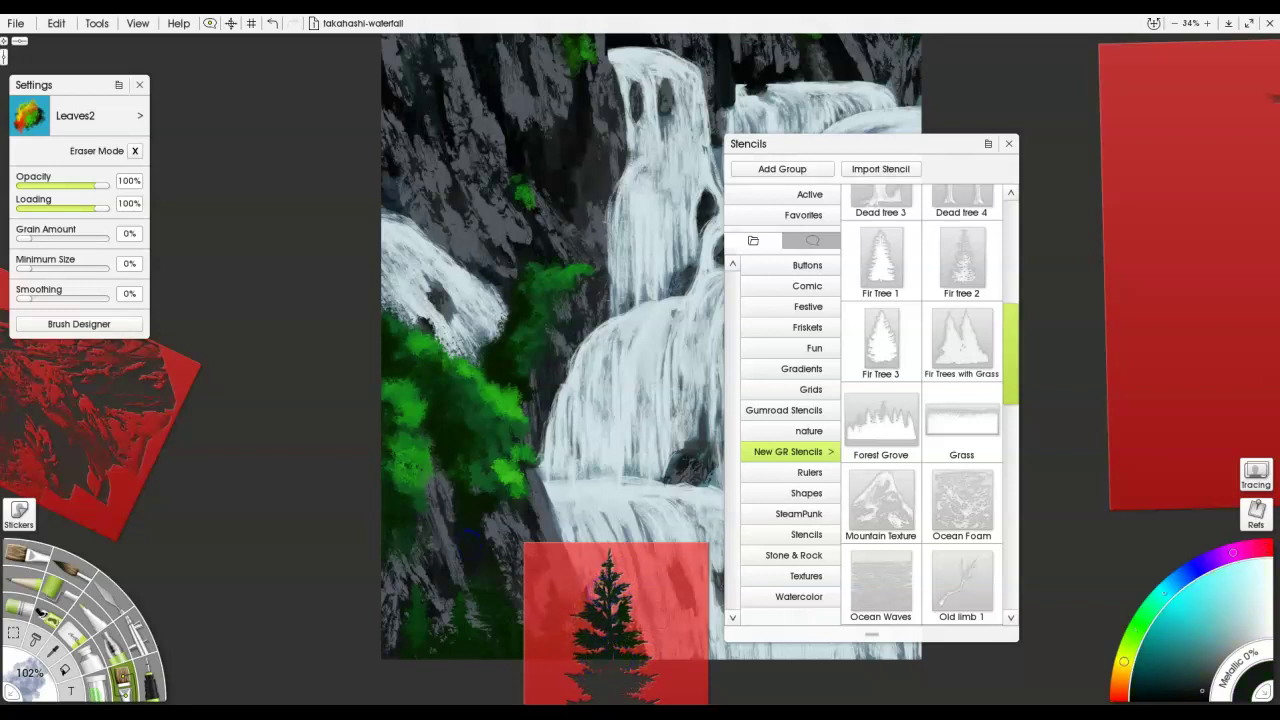
pyautogui.keyDown('alt'); pyautogui.click(503, 466); pyautogui.keyUp('alt')
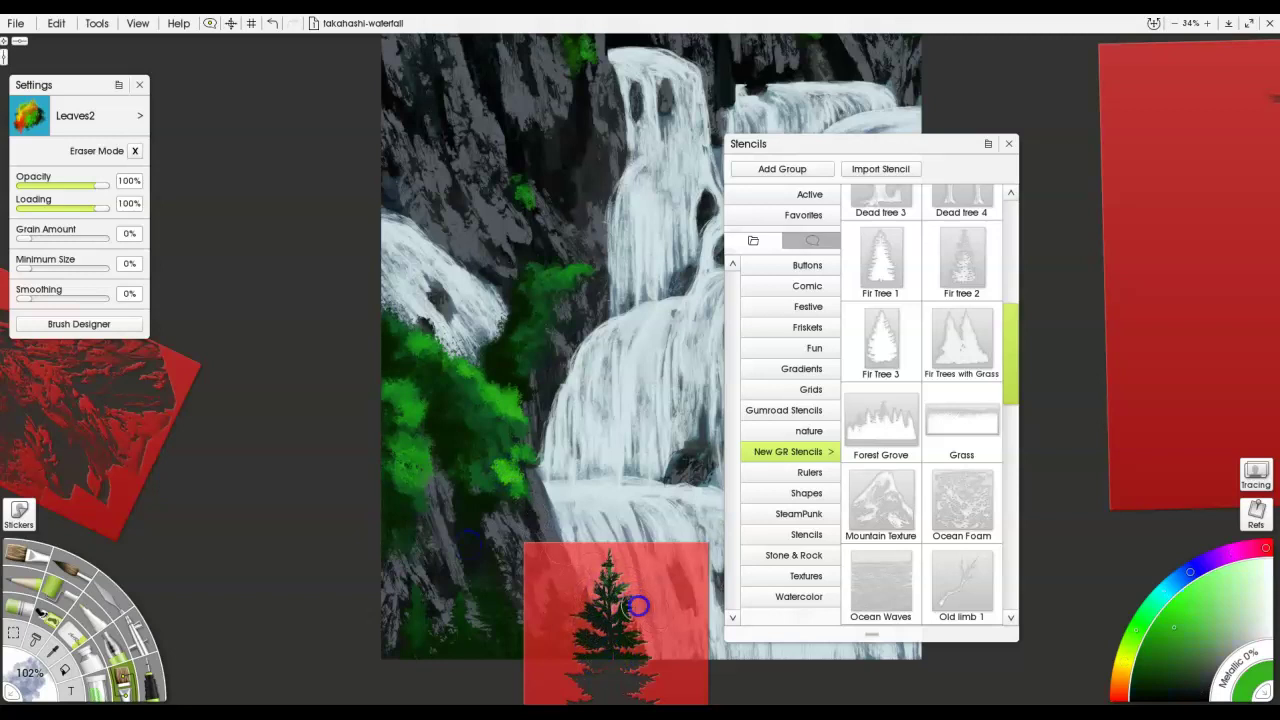
pyautogui.moveTo(634, 628)
pyautogui.mouseDown()
pyautogui.moveTo(648, 660)
pyautogui.moveTo(633, 647)
pyautogui.moveTo(603, 661)
pyautogui.moveTo(634, 657)
pyautogui.mouseUp()
pyautogui.moveTo(625, 598); pyautogui.dragTo(638, 638)
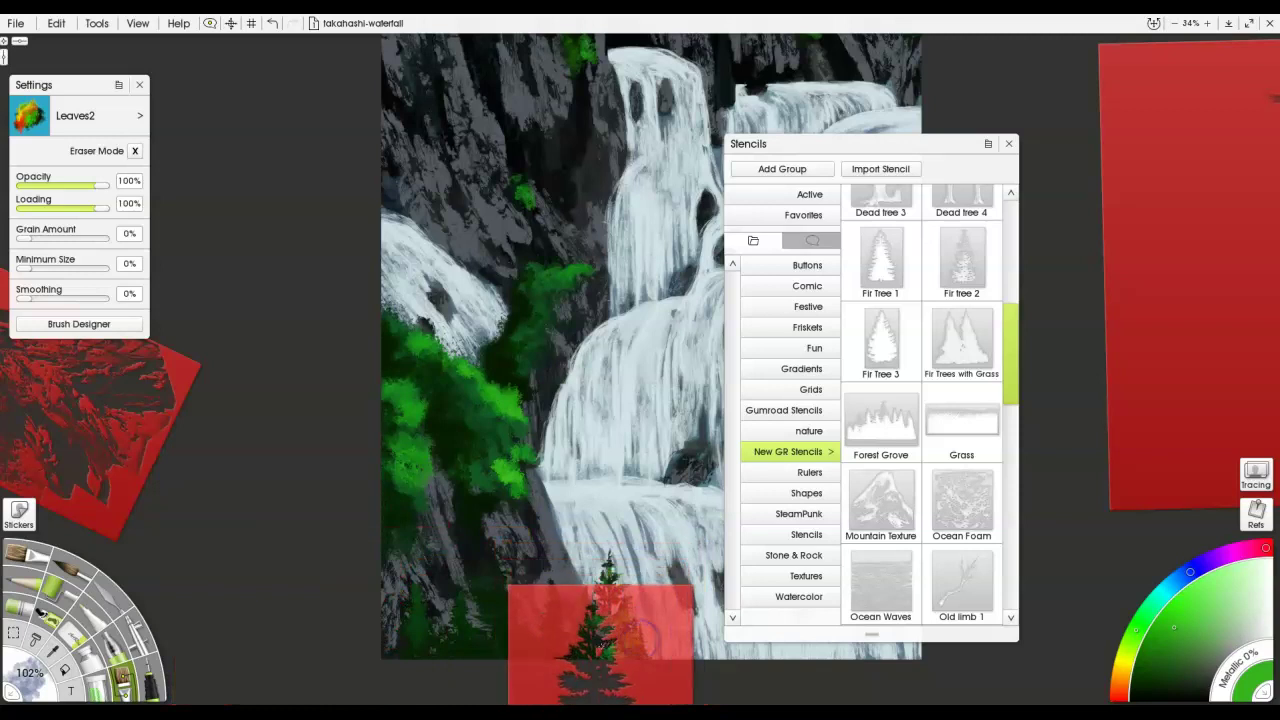
# Sample dark green from the firs, paint another fir through the shifted stencil beside the large one, and hide the stencil.
pyautogui.keyDown('alt'); pyautogui.click(597, 610); pyautogui.keyUp('alt')
pyautogui.moveTo(588, 630); pyautogui.dragTo(577, 658)
pyautogui.moveTo(645, 631); pyautogui.dragTo(273, 476)
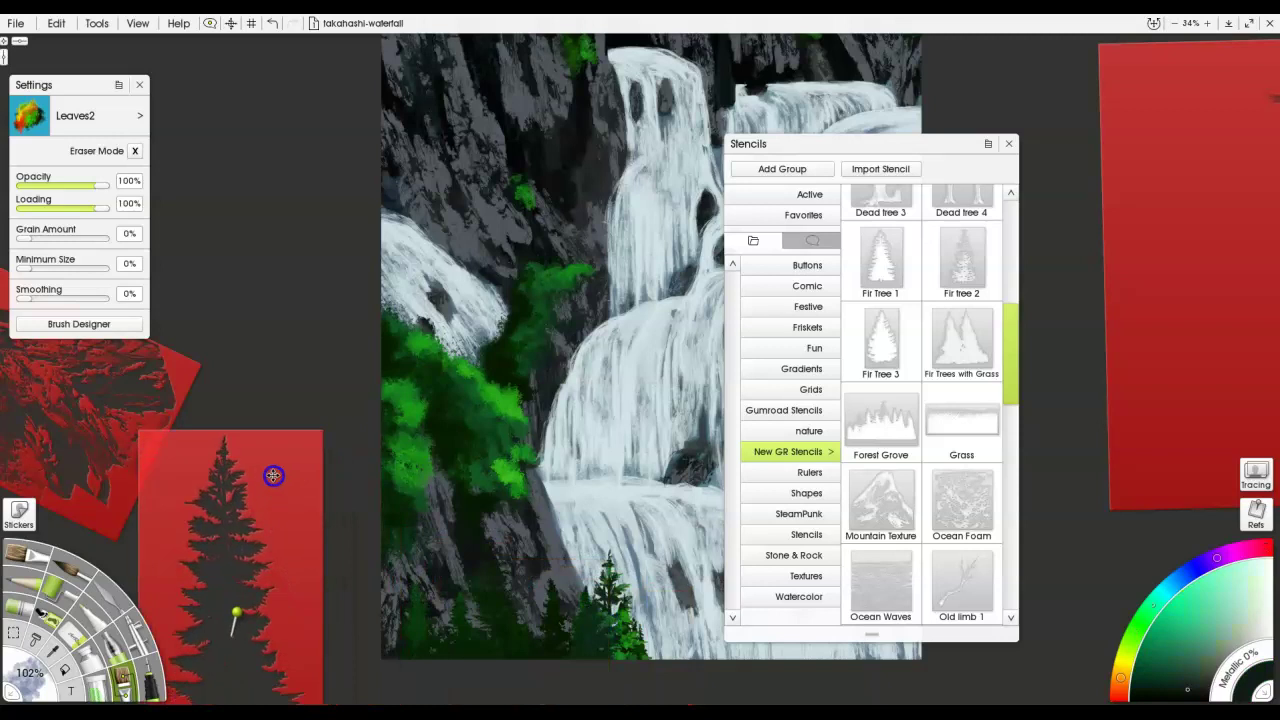
pyautogui.rightClick(258, 466)
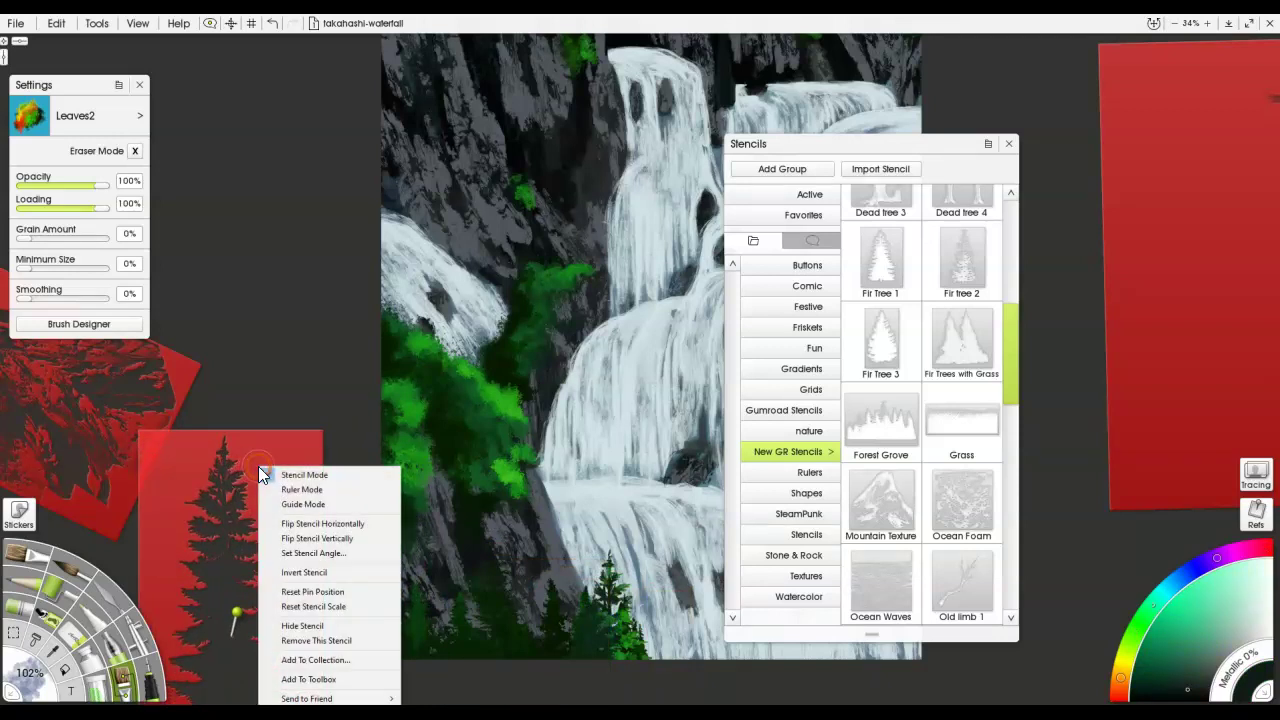
pyautogui.click(307, 623)
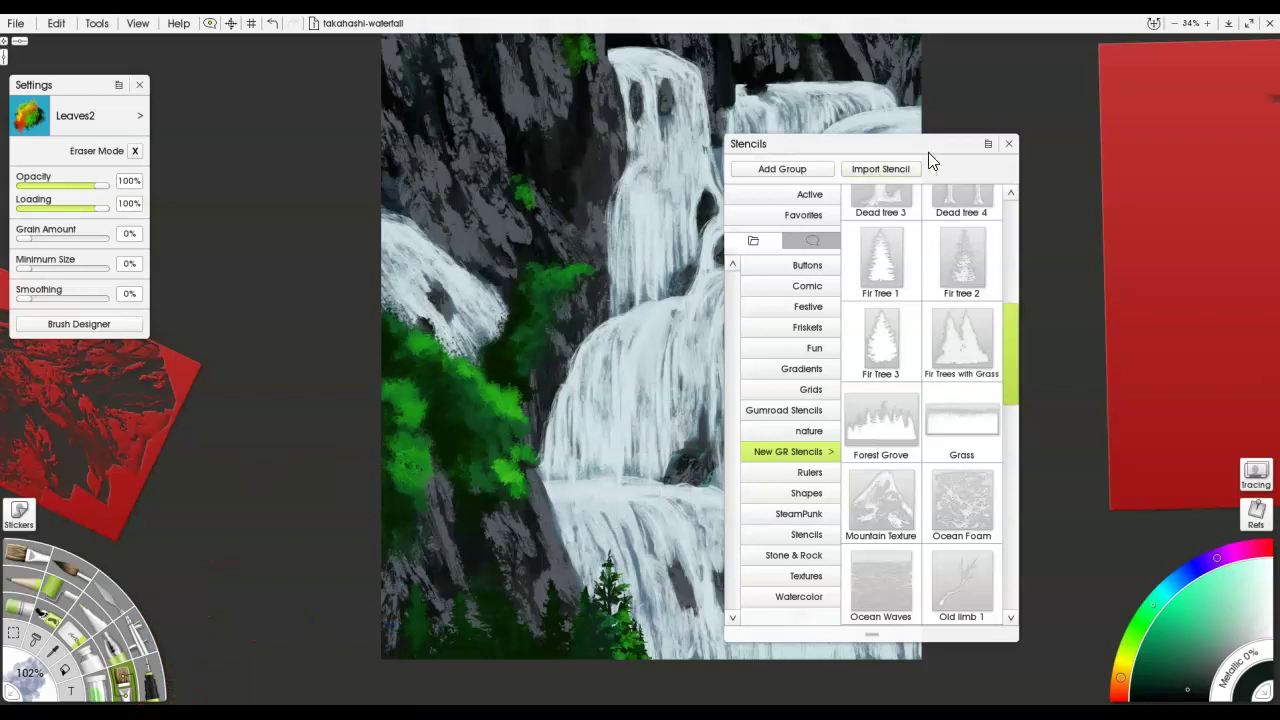
# Place an old limb stencil over the bush's edge beside the waterfall and scale it down to fit the foliage.
pyautogui.moveTo(930, 160); pyautogui.dragTo(960, 148)
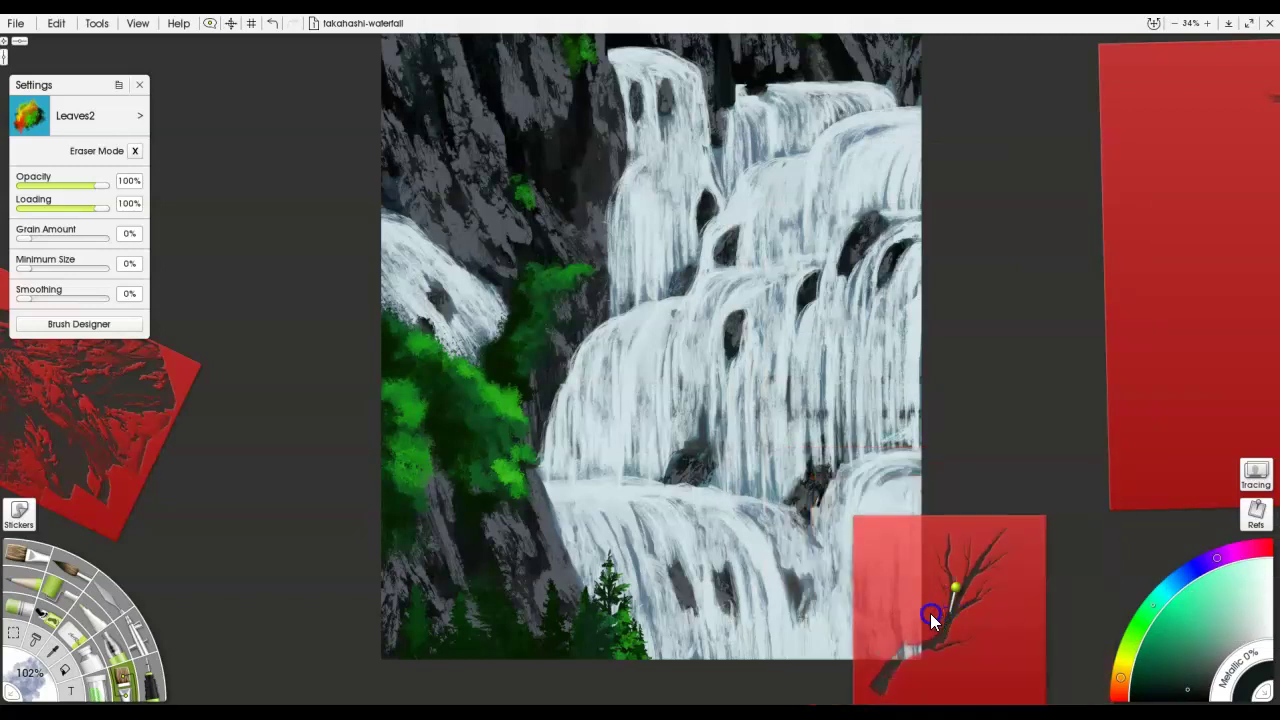
pyautogui.moveTo(548, 638); pyautogui.dragTo(548, 500)
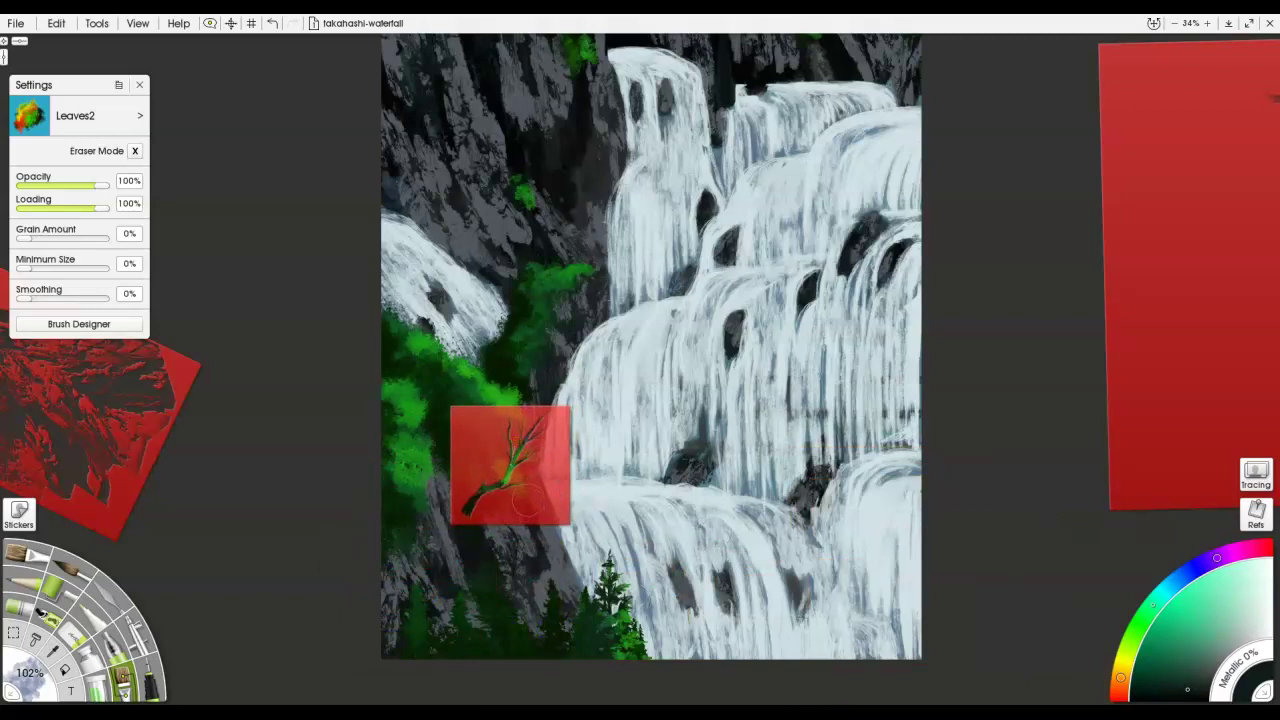
pyautogui.scroll(-2, 530, 500)
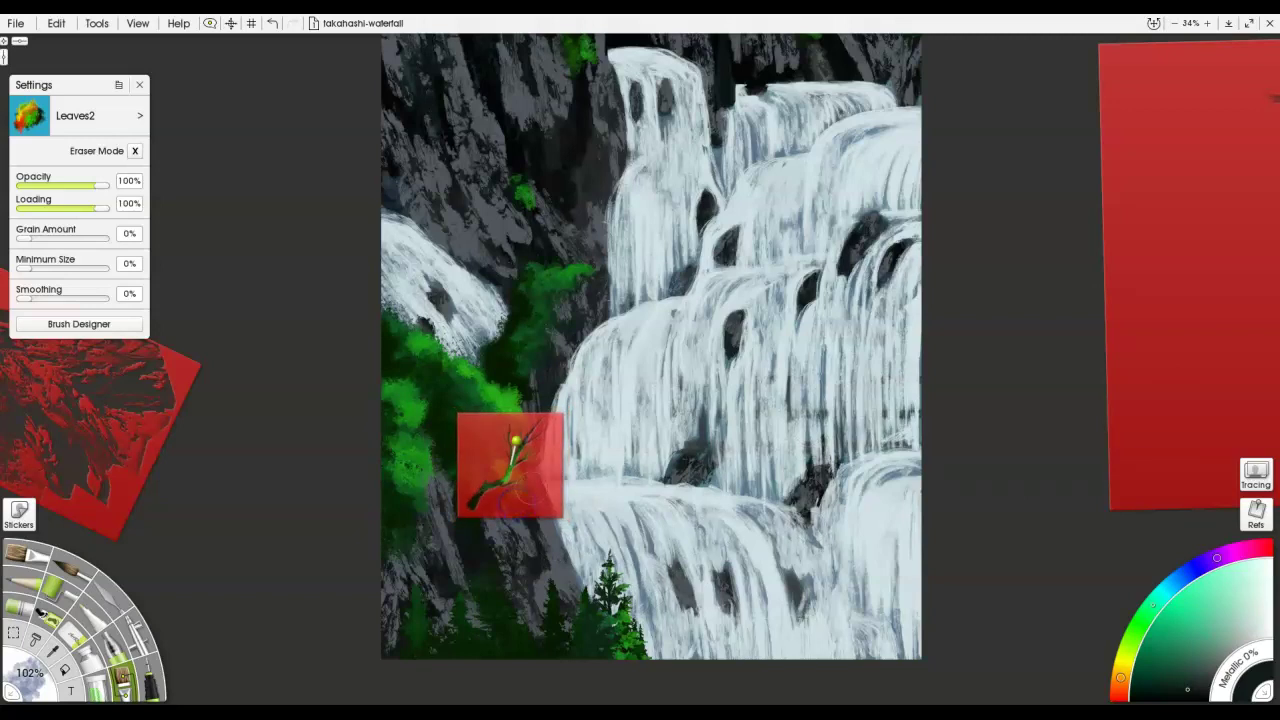
pyautogui.scroll(2, 527, 491)
pyautogui.scroll(-1, 527, 491)
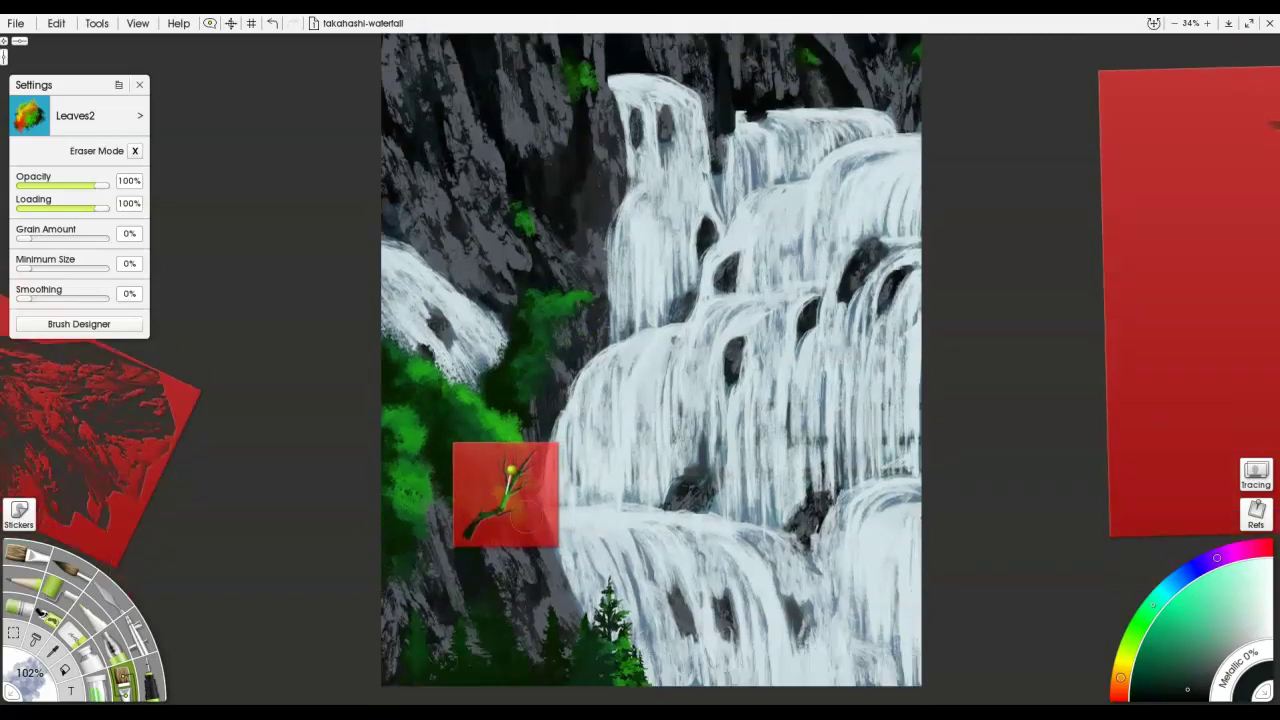
# Sample the dark rock colour beneath the limb stencil and shift its hue to orange for a dark brown.
pyautogui.hotkey('ctrl', '=')
pyautogui.scroll(4, 666, 389)
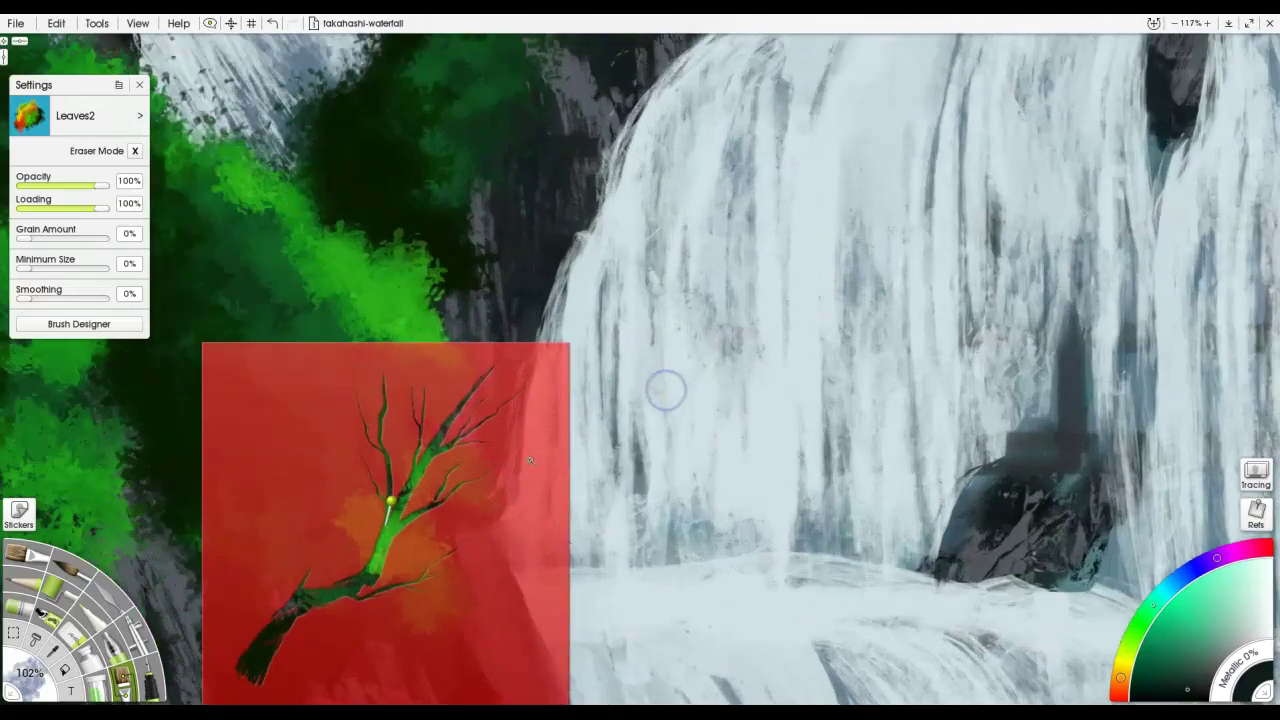
pyautogui.moveTo(786, 437); pyautogui.dragTo(871, 383)
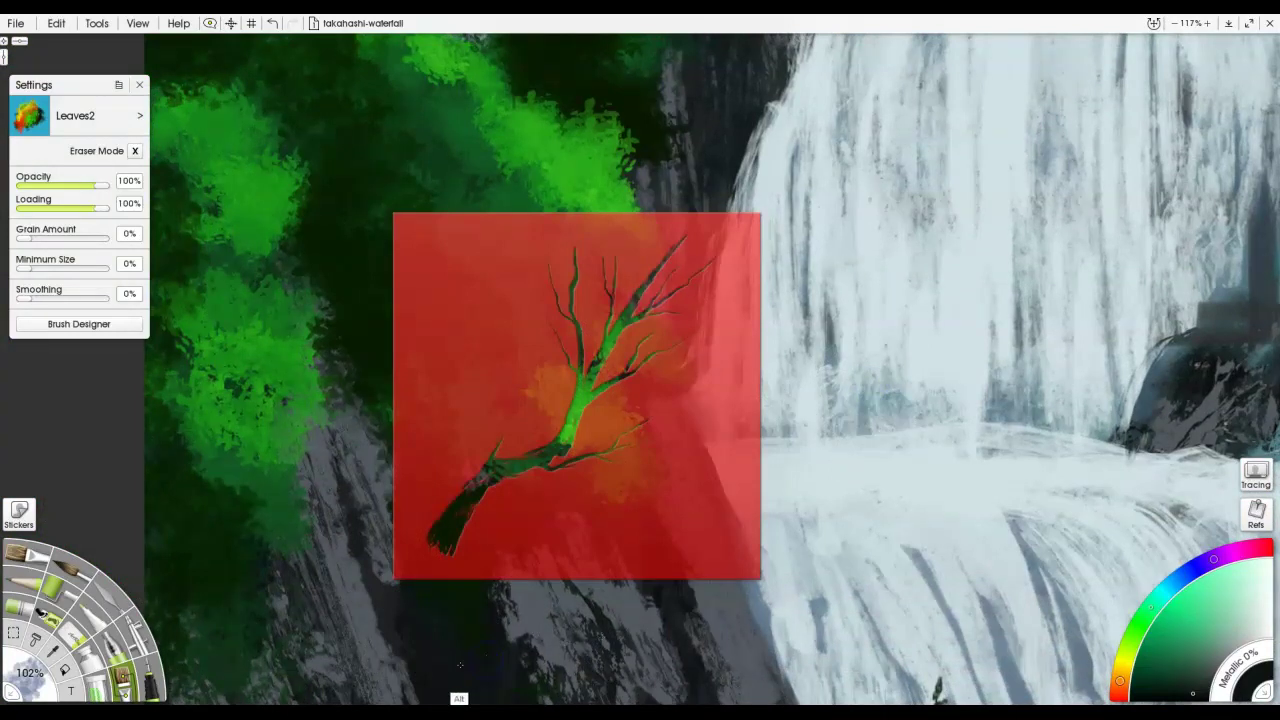
pyautogui.keyDown('alt'); pyautogui.click(490, 661); pyautogui.keyUp('alt')
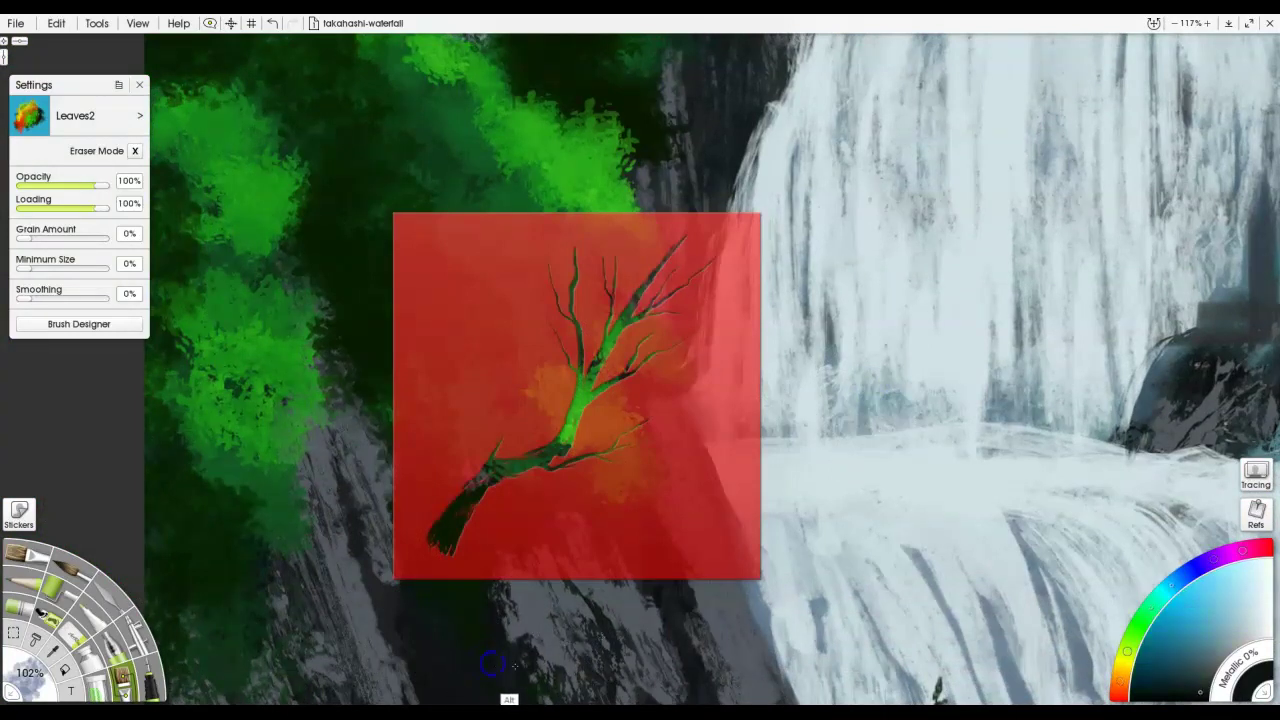
pyautogui.click(1122, 679)
pyautogui.click(1122, 682)
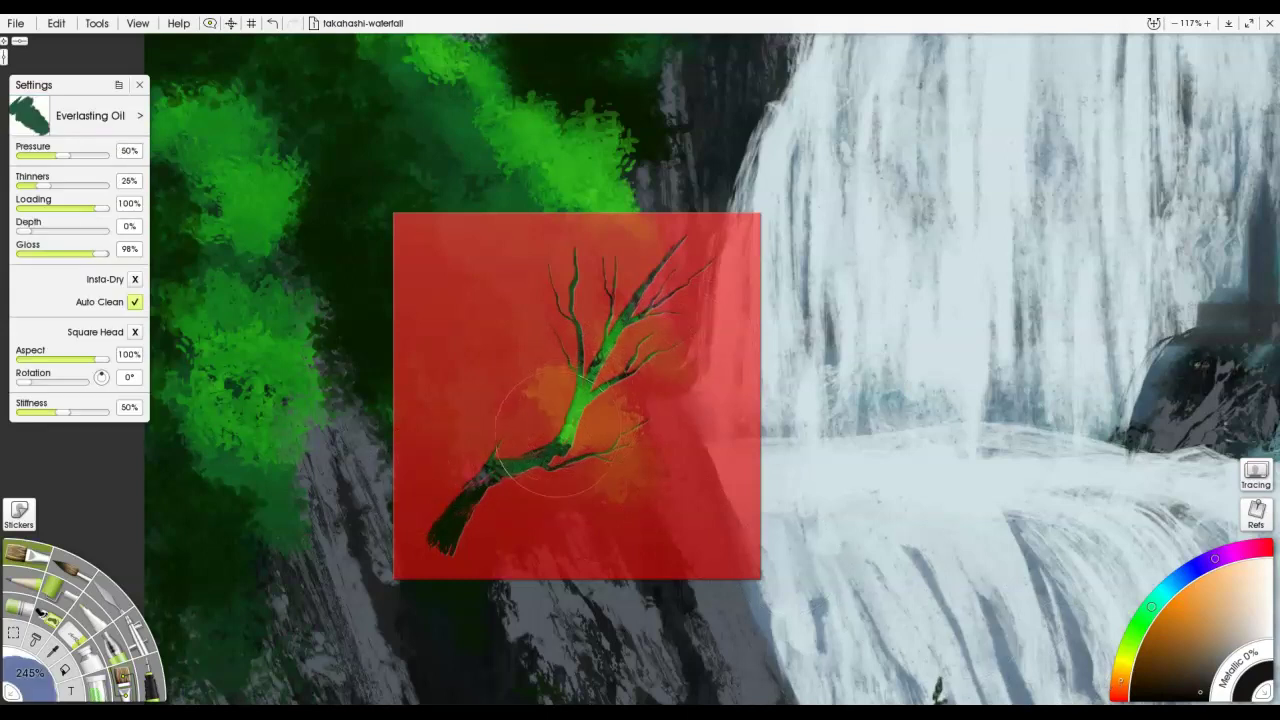
# Paint the dark brown limb through the stencil with the Everlasting Oil brush, reducing its size to 77% for the twigs.
pyautogui.moveTo(594, 425)
pyautogui.mouseDown()
pyautogui.moveTo(550, 448)
pyautogui.moveTo(599, 370)
pyautogui.mouseUp()
pyautogui.moveTo(577, 439)
pyautogui.mouseDown()
pyautogui.moveTo(598, 384)
pyautogui.moveTo(548, 457)
pyautogui.moveTo(600, 433)
pyautogui.mouseUp()
pyautogui.moveTo(1018, 362); pyautogui.dragTo(789, 371)
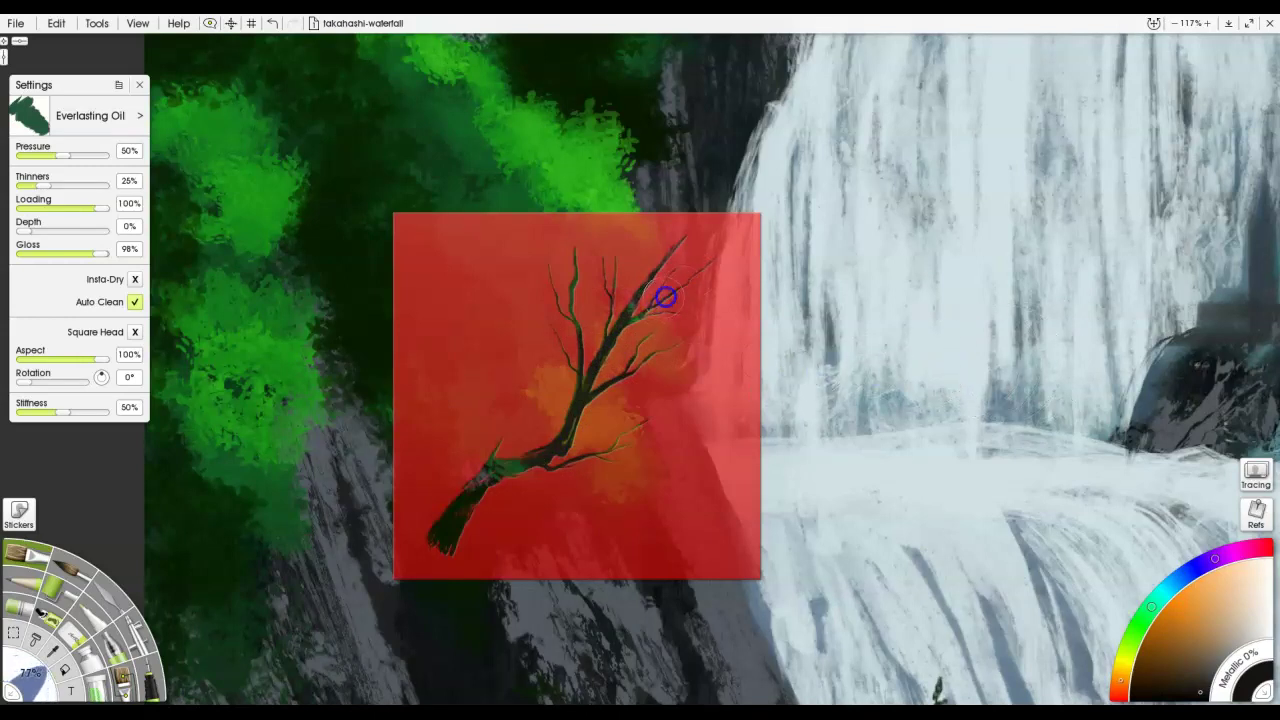
pyautogui.moveTo(580, 328); pyautogui.dragTo(561, 287)
pyautogui.moveTo(536, 462); pyautogui.dragTo(497, 457)
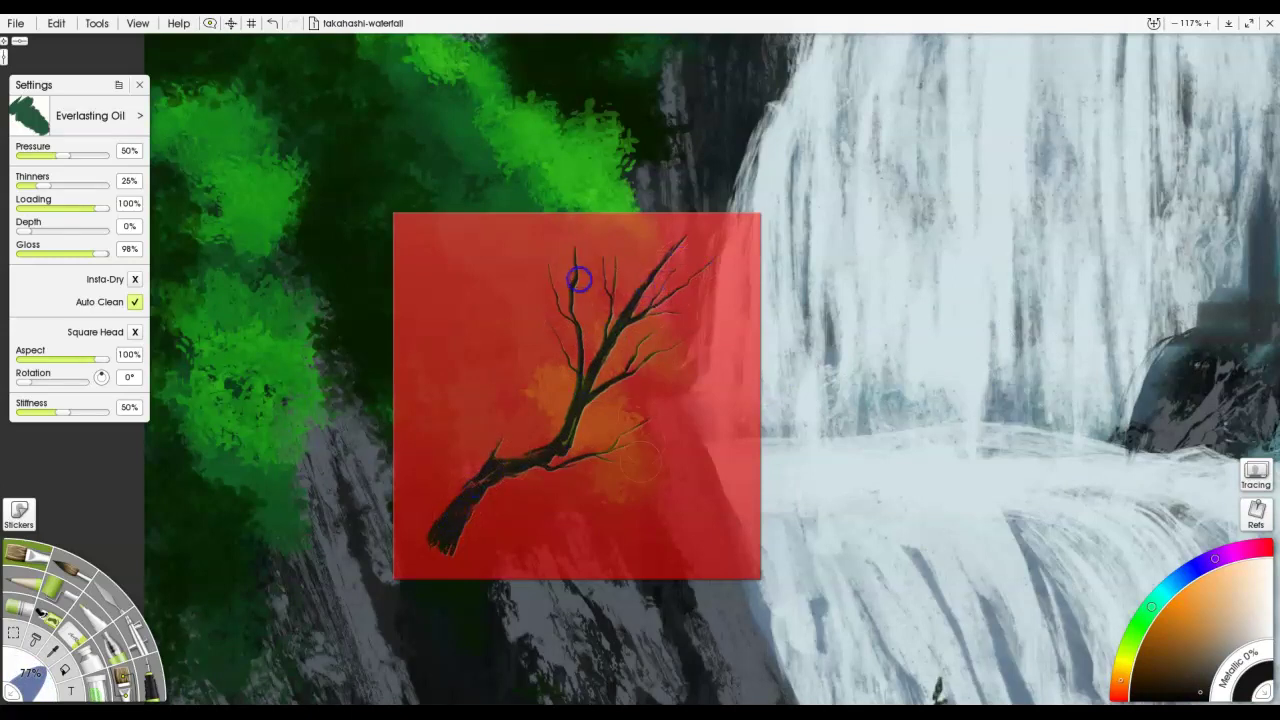
# Shift the limb stencil over the bush's outer foliage and paint a few partial brown twigs through it.
pyautogui.moveTo(629, 501); pyautogui.dragTo(313, 514)
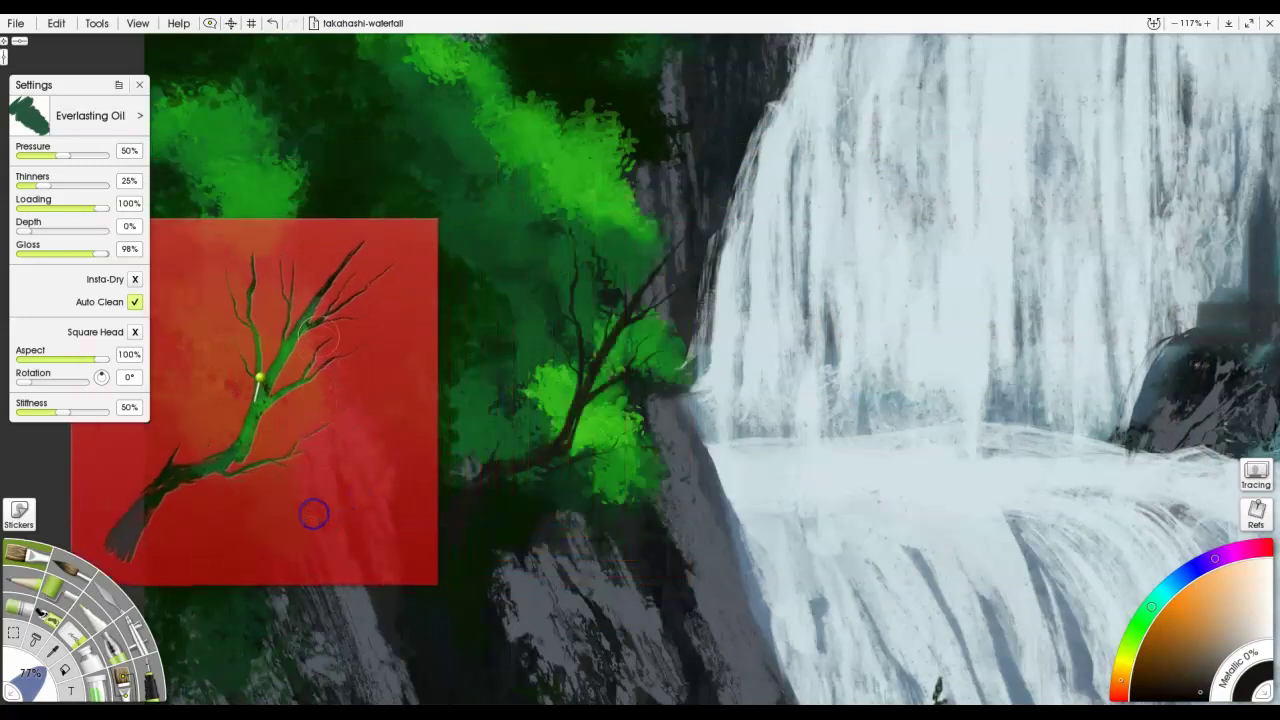
pyautogui.moveTo(329, 327)
pyautogui.mouseDown()
pyautogui.moveTo(385, 292)
pyautogui.moveTo(345, 329)
pyautogui.moveTo(334, 369)
pyautogui.moveTo(366, 347)
pyautogui.mouseUp()
pyautogui.moveTo(364, 441); pyautogui.dragTo(306, 413)
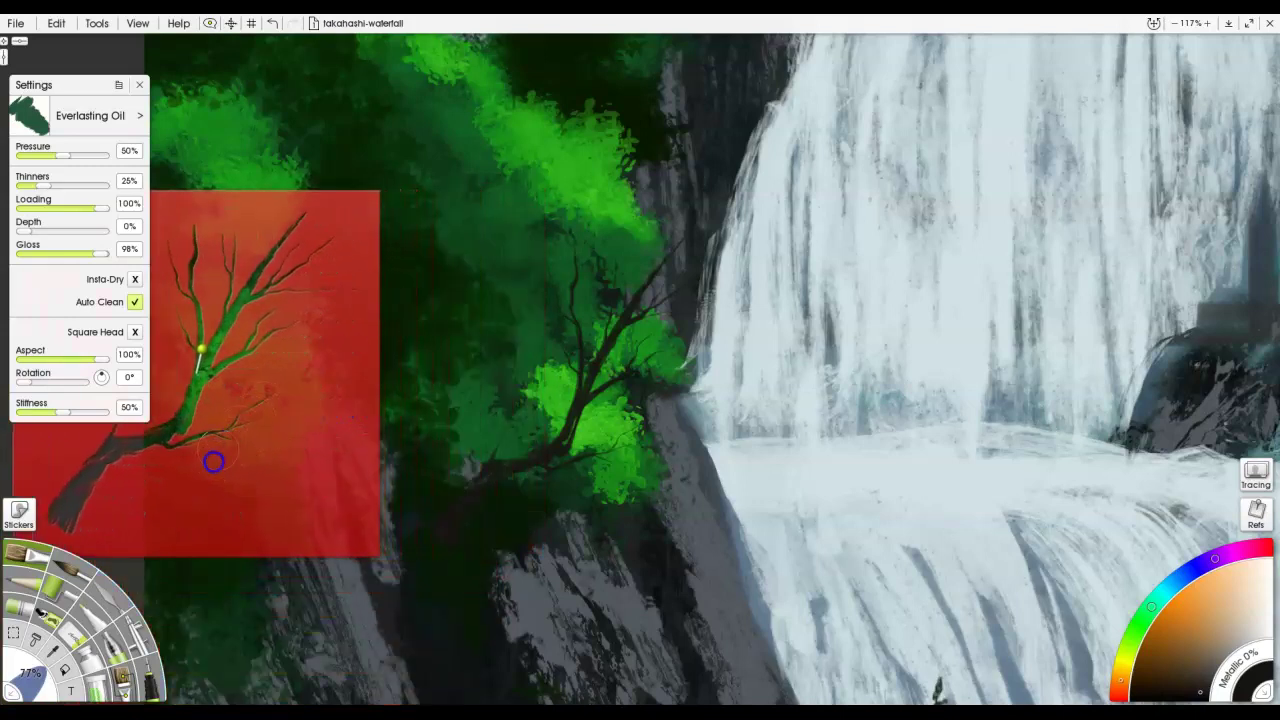
# Move the limb stencil off the bush and remove it from the canvas.
pyautogui.moveTo(193, 458)
pyautogui.mouseDown()
pyautogui.moveTo(252, 425)
pyautogui.moveTo(317, 440)
pyautogui.moveTo(1040, 323)
pyautogui.moveTo(1090, 331)
pyautogui.mouseUp()
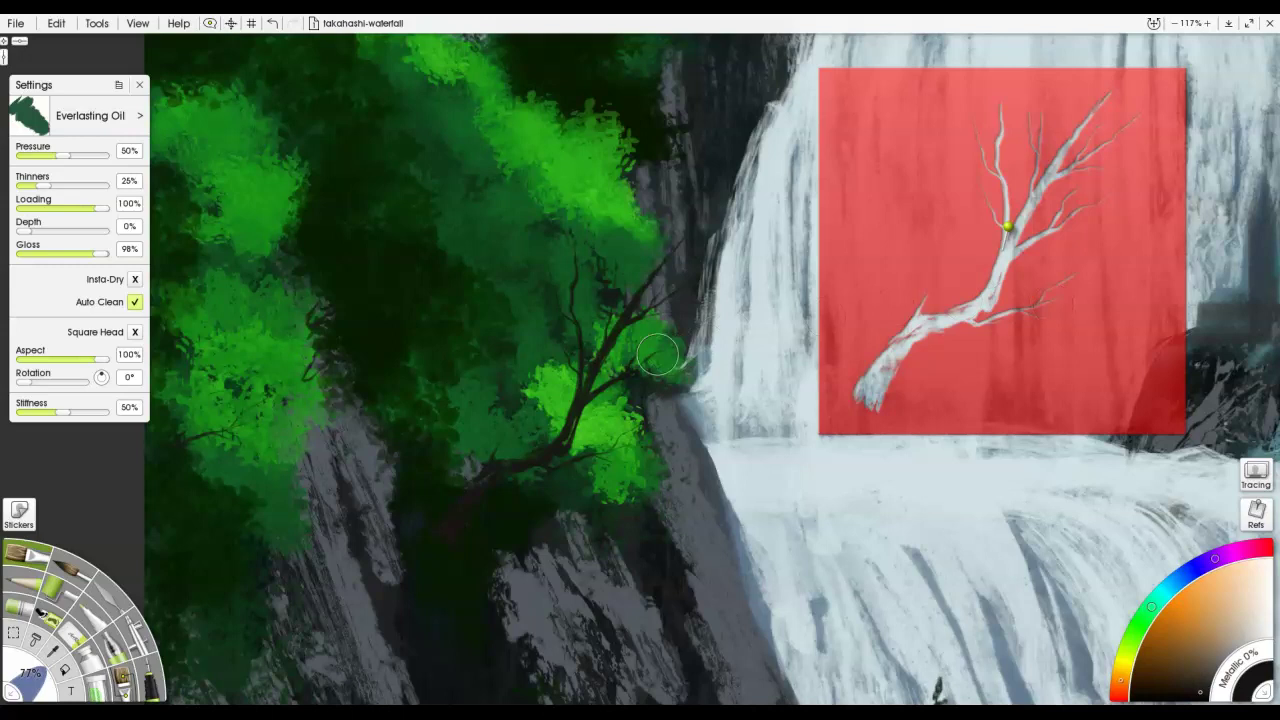
pyautogui.hotkey('ctrl', '0')
pyautogui.rightClick(635, 508)
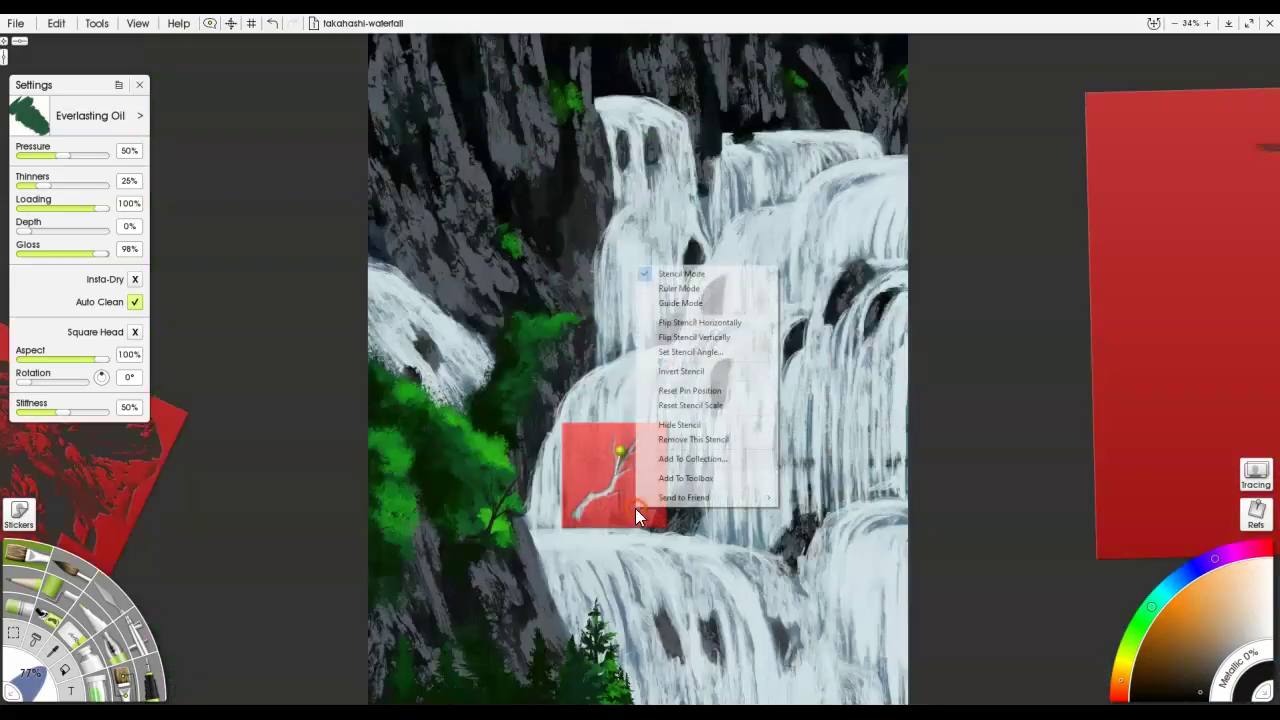
pyautogui.click(675, 440)
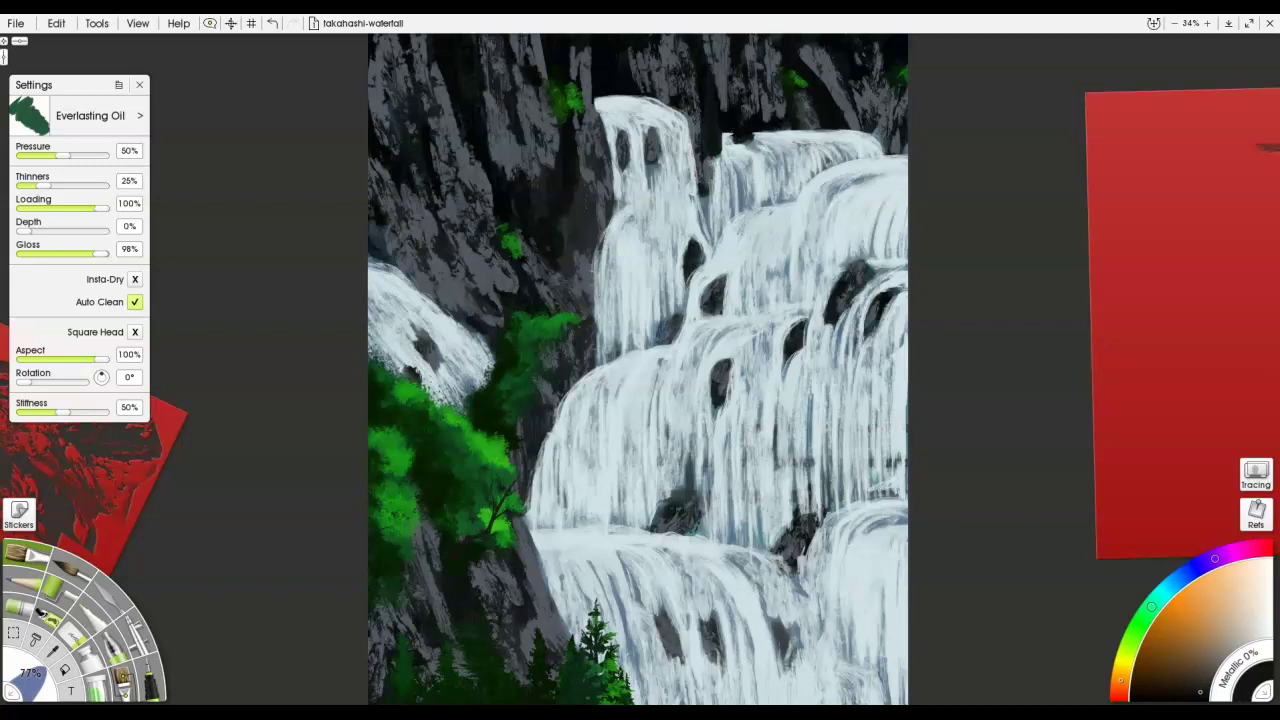
# Set the blend mode of Layer 8 to Overlay.
pyautogui.moveTo(1243, 196); pyautogui.dragTo(947, 256)
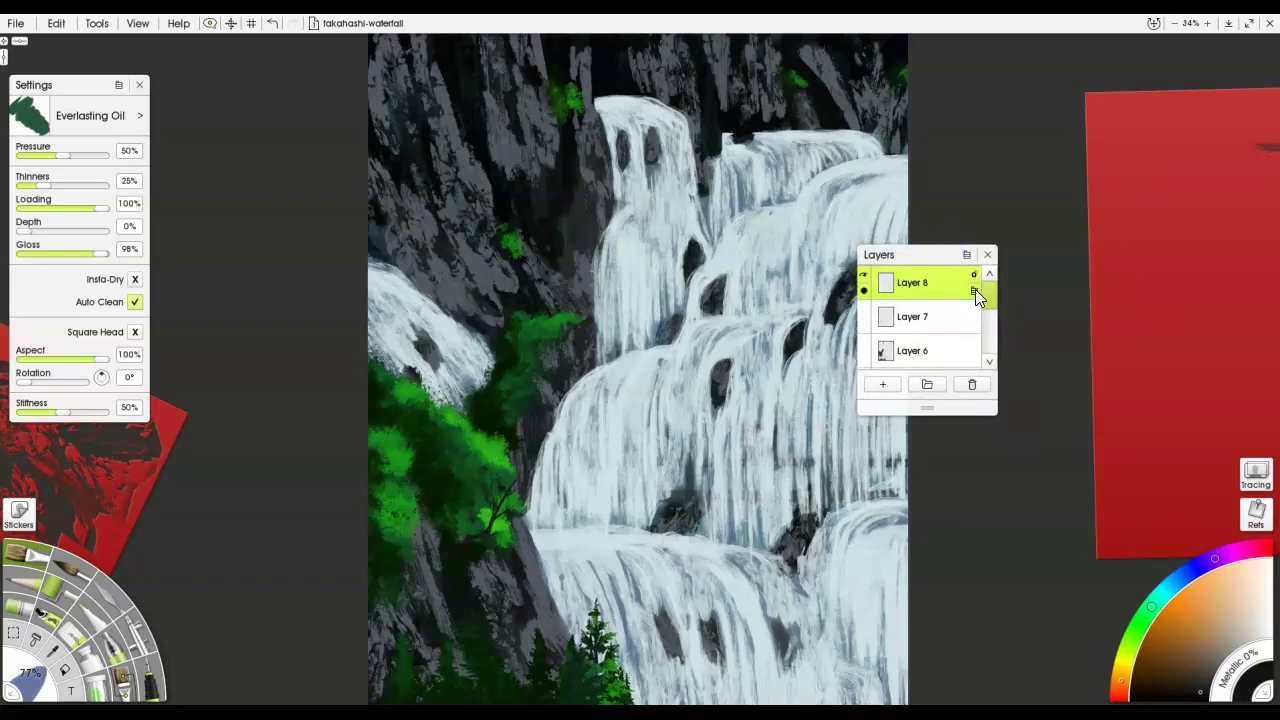
pyautogui.click(975, 289)
pyautogui.moveTo(1033, 392)
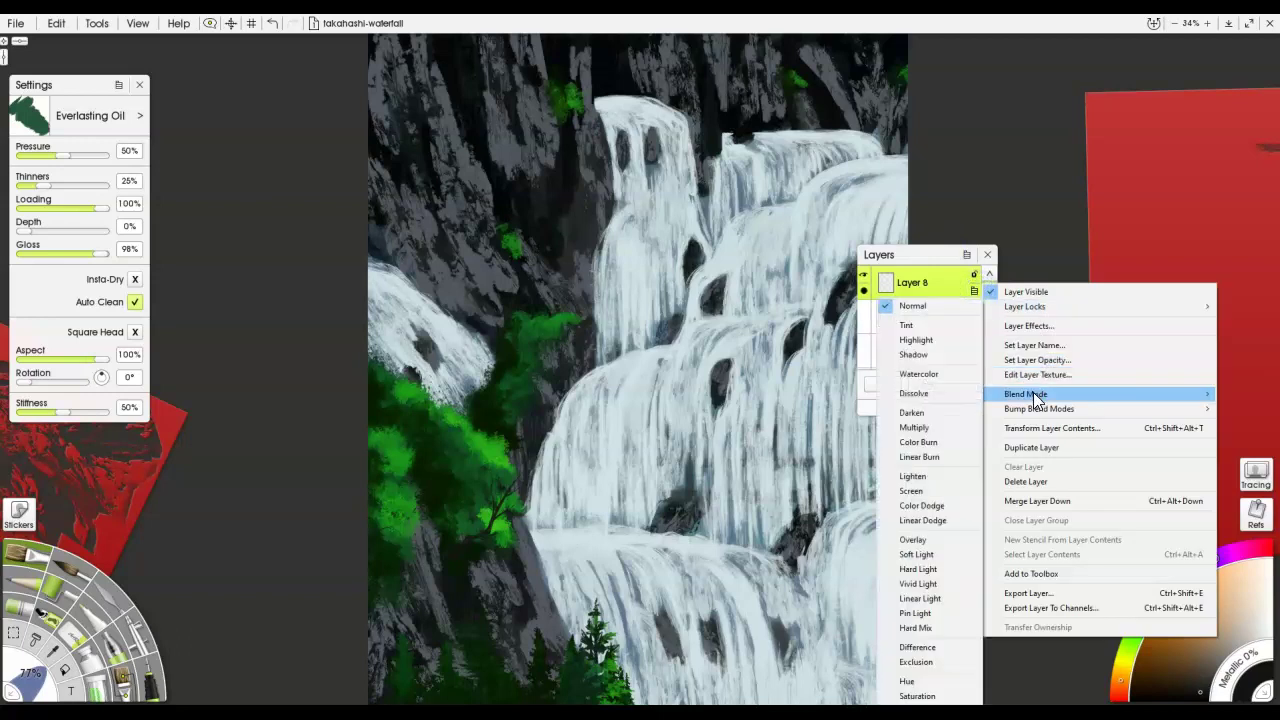
pyautogui.click(910, 540)
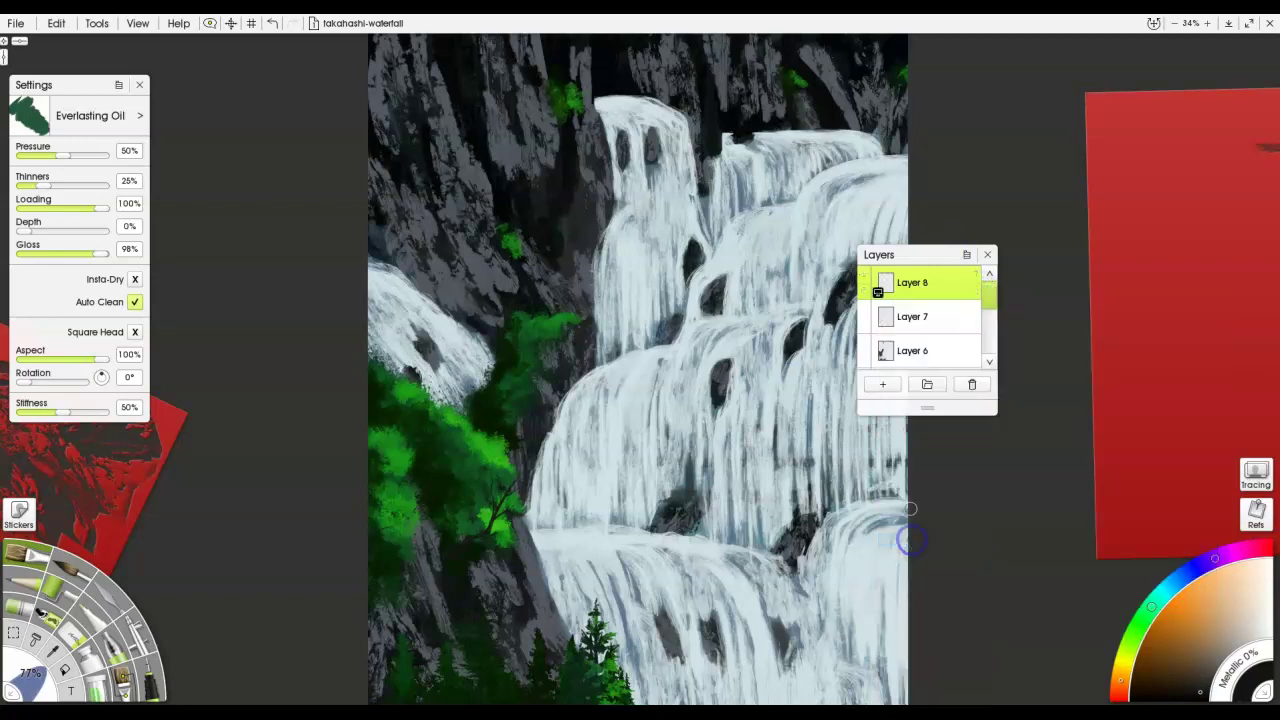
pyautogui.moveTo(912, 255); pyautogui.dragTo(1250, 180)
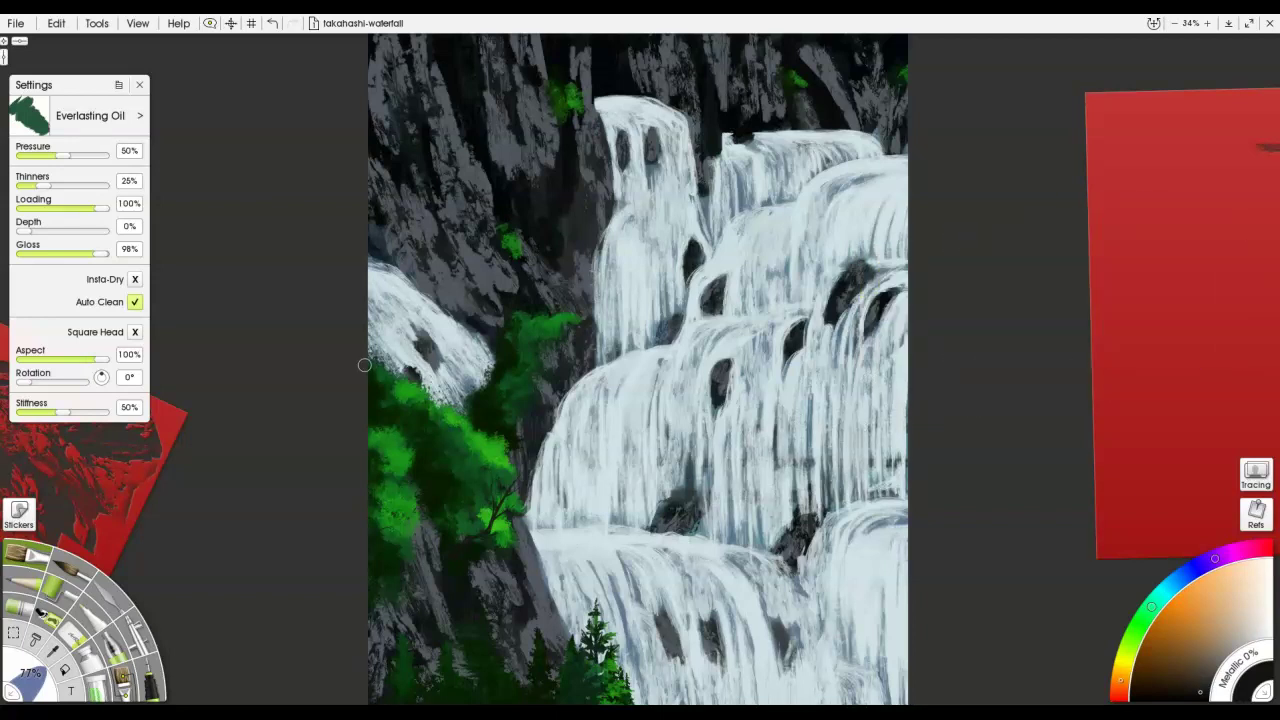
# Choose the Old Brush with a muted pale yellow and paint sunlit highlights down the right-hand cascades.
pyautogui.press('b')
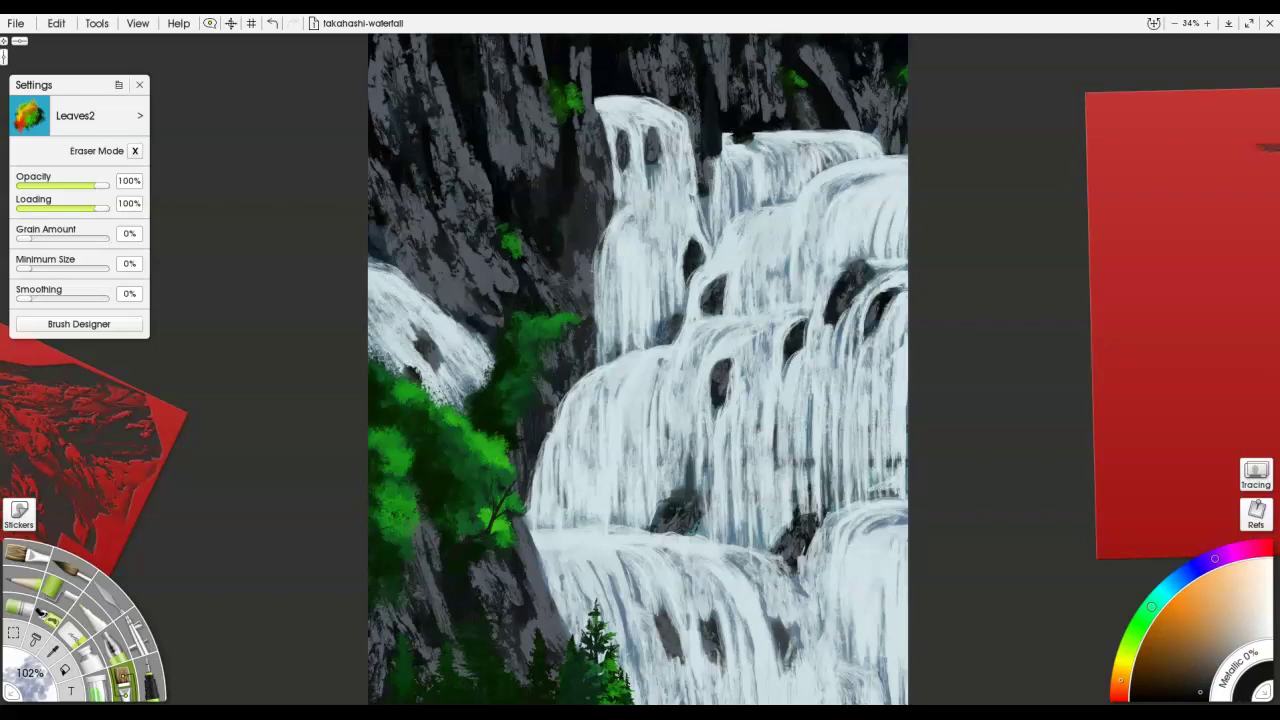
pyautogui.press('o')
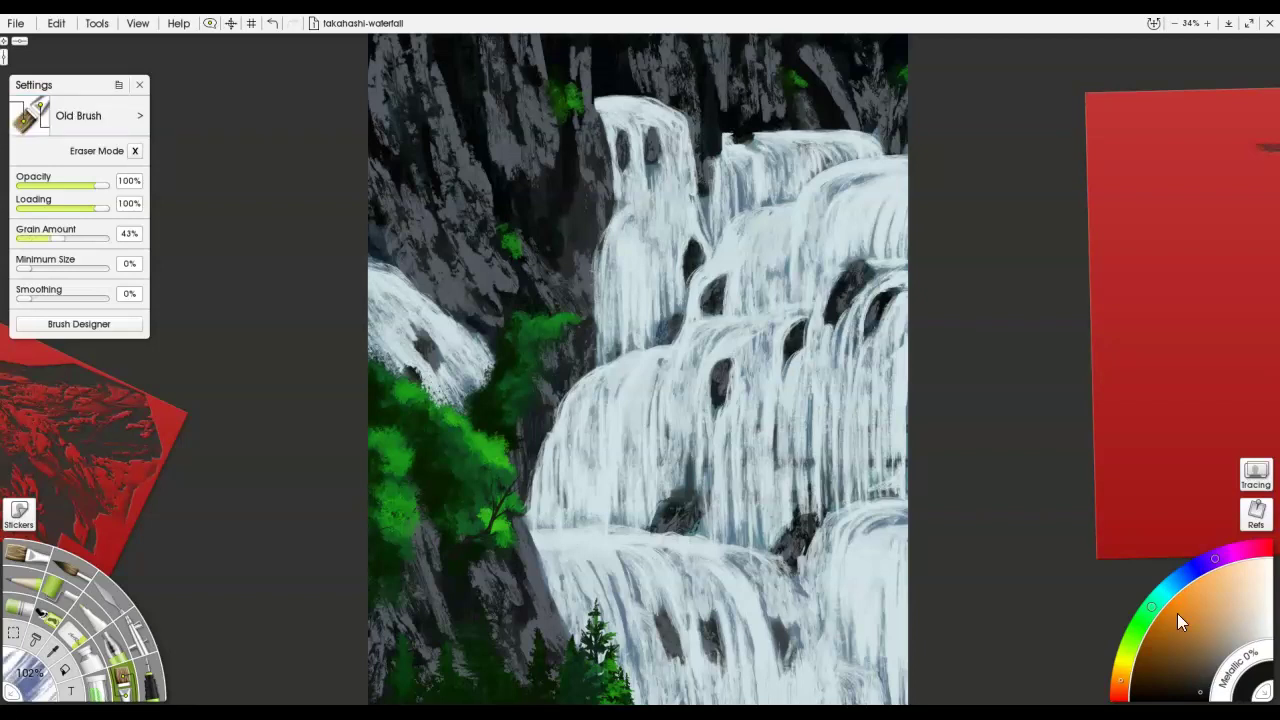
pyautogui.moveTo(1128, 652); pyautogui.dragTo(1132, 657)
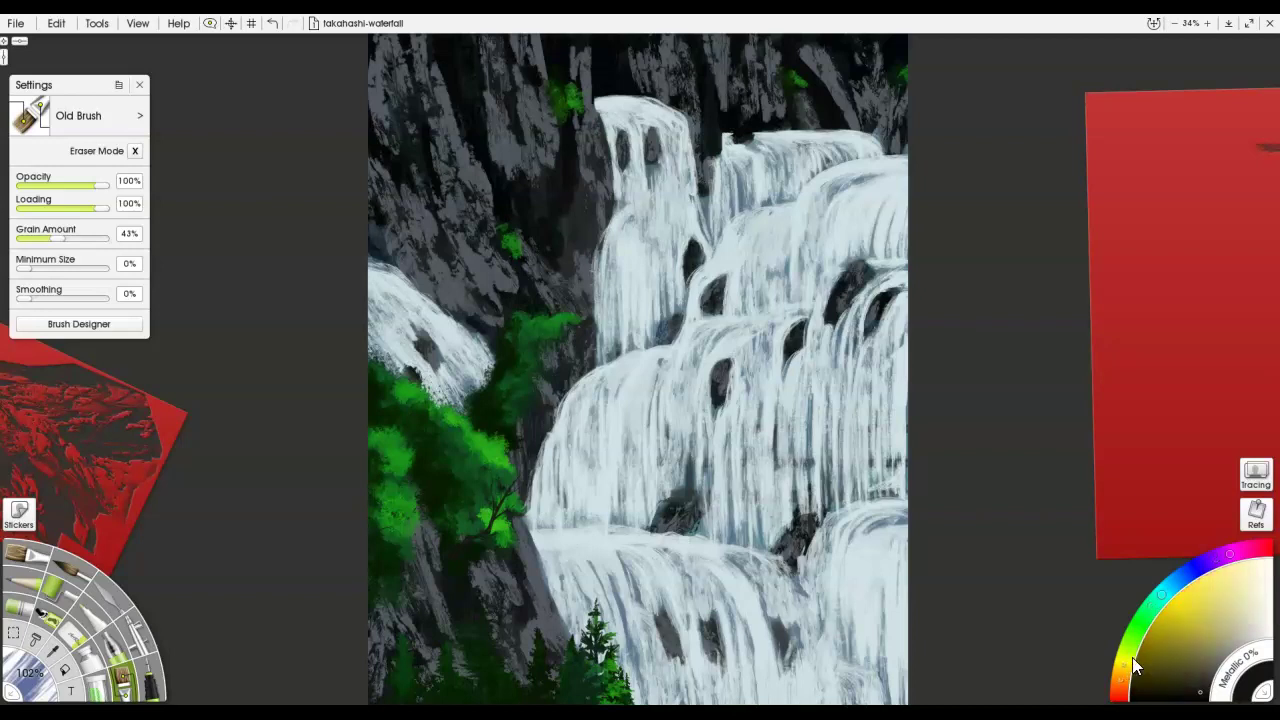
pyautogui.click(1230, 616)
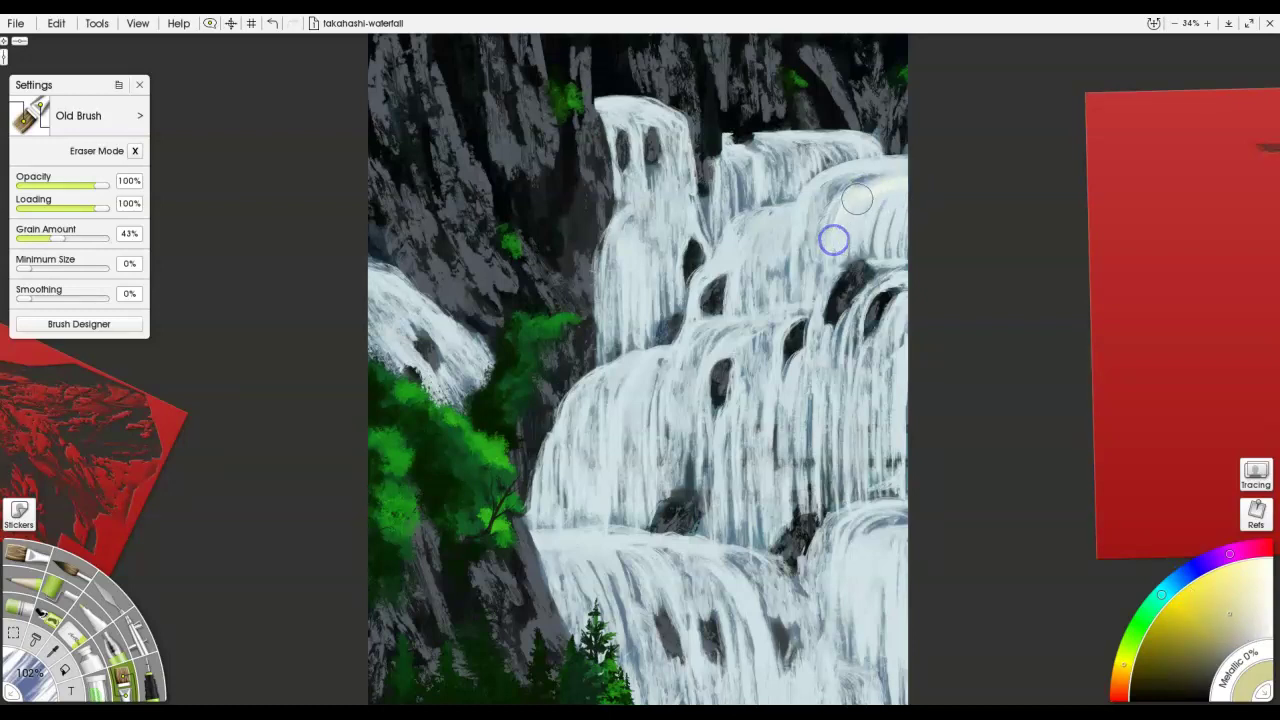
pyautogui.moveTo(853, 238)
pyautogui.mouseDown()
pyautogui.moveTo(910, 195)
pyautogui.moveTo(878, 234)
pyautogui.moveTo(888, 244)
pyautogui.moveTo(914, 196)
pyautogui.moveTo(897, 243)
pyautogui.moveTo(855, 225)
pyautogui.moveTo(906, 189)
pyautogui.moveTo(907, 162)
pyautogui.moveTo(845, 189)
pyautogui.moveTo(895, 169)
pyautogui.moveTo(833, 209)
pyautogui.moveTo(862, 167)
pyautogui.moveTo(797, 222)
pyautogui.moveTo(824, 184)
pyautogui.moveTo(808, 262)
pyautogui.moveTo(807, 182)
pyautogui.moveTo(847, 213)
pyautogui.moveTo(836, 212)
pyautogui.moveTo(866, 201)
pyautogui.moveTo(876, 211)
pyautogui.moveTo(901, 304)
pyautogui.moveTo(916, 300)
pyautogui.moveTo(896, 366)
pyautogui.moveTo(905, 287)
pyautogui.mouseUp()
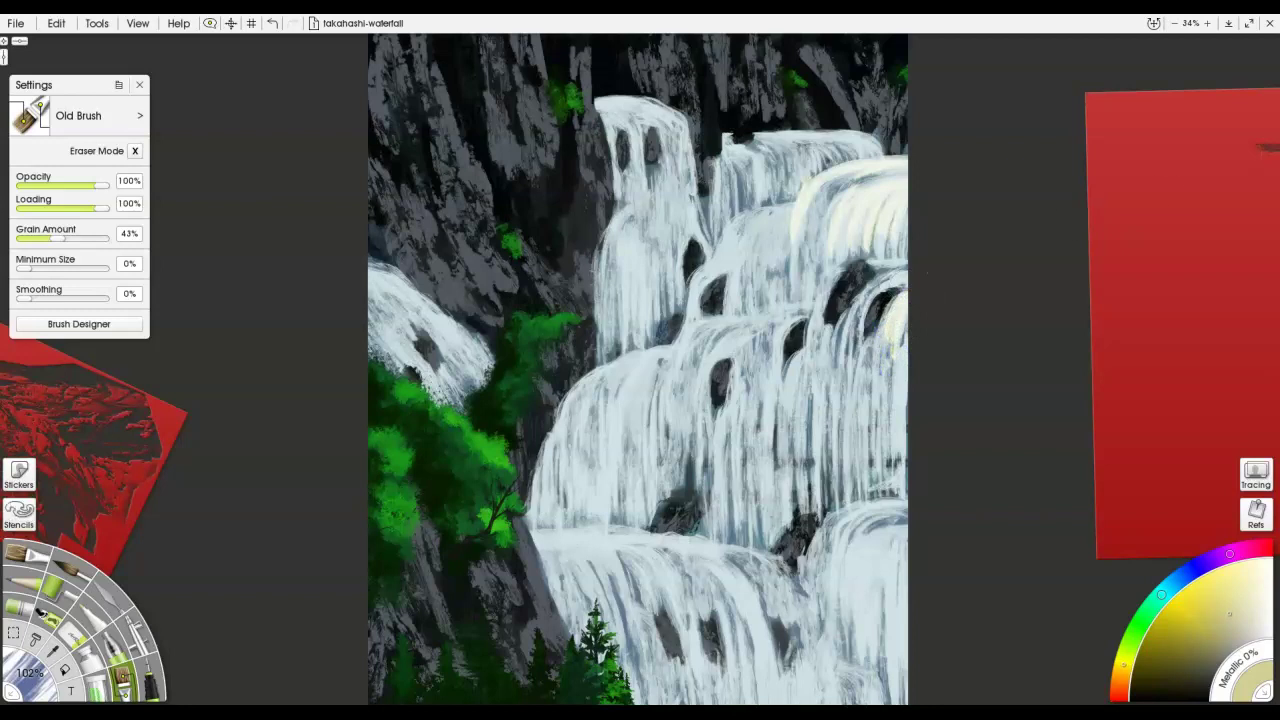
pyautogui.moveTo(889, 323)
pyautogui.mouseDown()
pyautogui.moveTo(878, 363)
pyautogui.moveTo(898, 308)
pyautogui.moveTo(891, 398)
pyautogui.moveTo(903, 325)
pyautogui.moveTo(901, 417)
pyautogui.mouseUp()
pyautogui.moveTo(895, 300)
pyautogui.mouseDown()
pyautogui.moveTo(866, 317)
pyautogui.moveTo(910, 274)
pyautogui.moveTo(841, 361)
pyautogui.mouseUp()
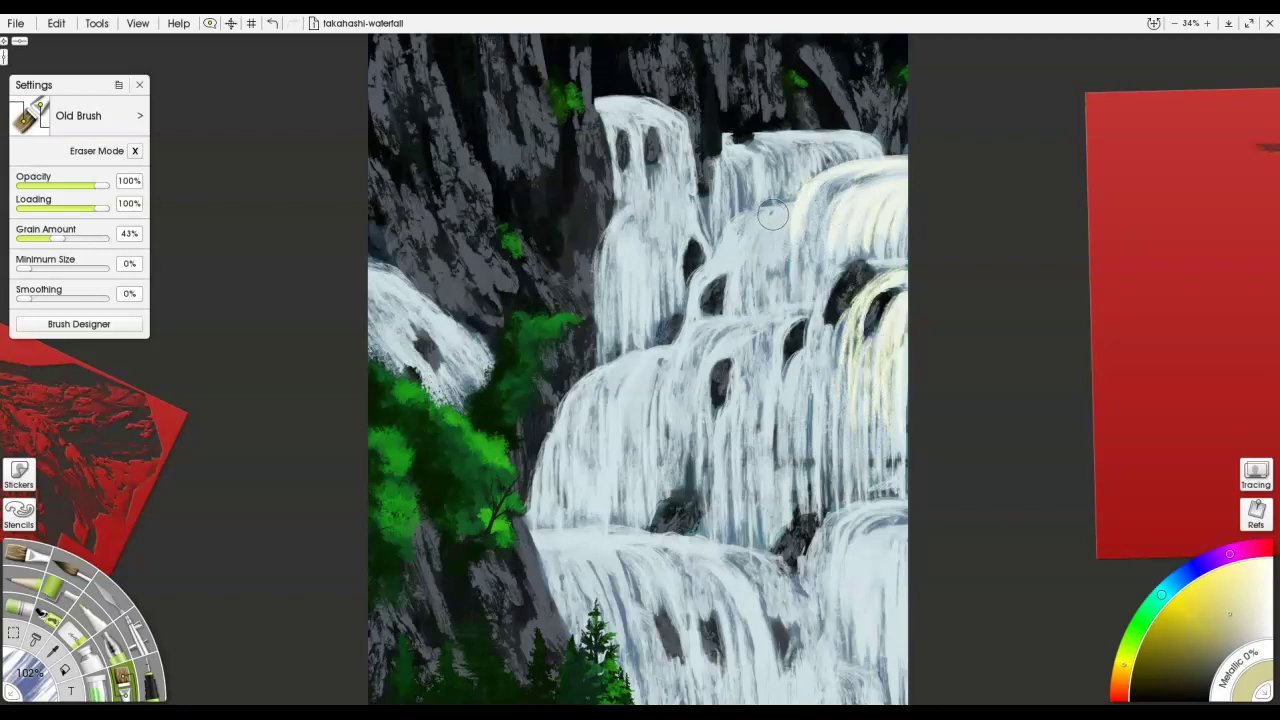
# Paint pale yellow highlights with the Old Brush over the middle cascades around the dark rock openings.
pyautogui.moveTo(732, 244)
pyautogui.mouseDown()
pyautogui.moveTo(731, 277)
pyautogui.moveTo(760, 277)
pyautogui.moveTo(762, 254)
pyautogui.moveTo(737, 311)
pyautogui.moveTo(731, 294)
pyautogui.moveTo(731, 329)
pyautogui.moveTo(791, 203)
pyautogui.moveTo(774, 209)
pyautogui.moveTo(769, 314)
pyautogui.moveTo(715, 265)
pyautogui.moveTo(688, 297)
pyautogui.moveTo(740, 252)
pyautogui.mouseUp()
pyautogui.moveTo(788, 330)
pyautogui.mouseDown()
pyautogui.moveTo(766, 360)
pyautogui.moveTo(771, 389)
pyautogui.moveTo(777, 346)
pyautogui.moveTo(742, 415)
pyautogui.moveTo(790, 376)
pyautogui.moveTo(780, 434)
pyautogui.moveTo(806, 426)
pyautogui.moveTo(829, 389)
pyautogui.moveTo(783, 365)
pyautogui.mouseUp()
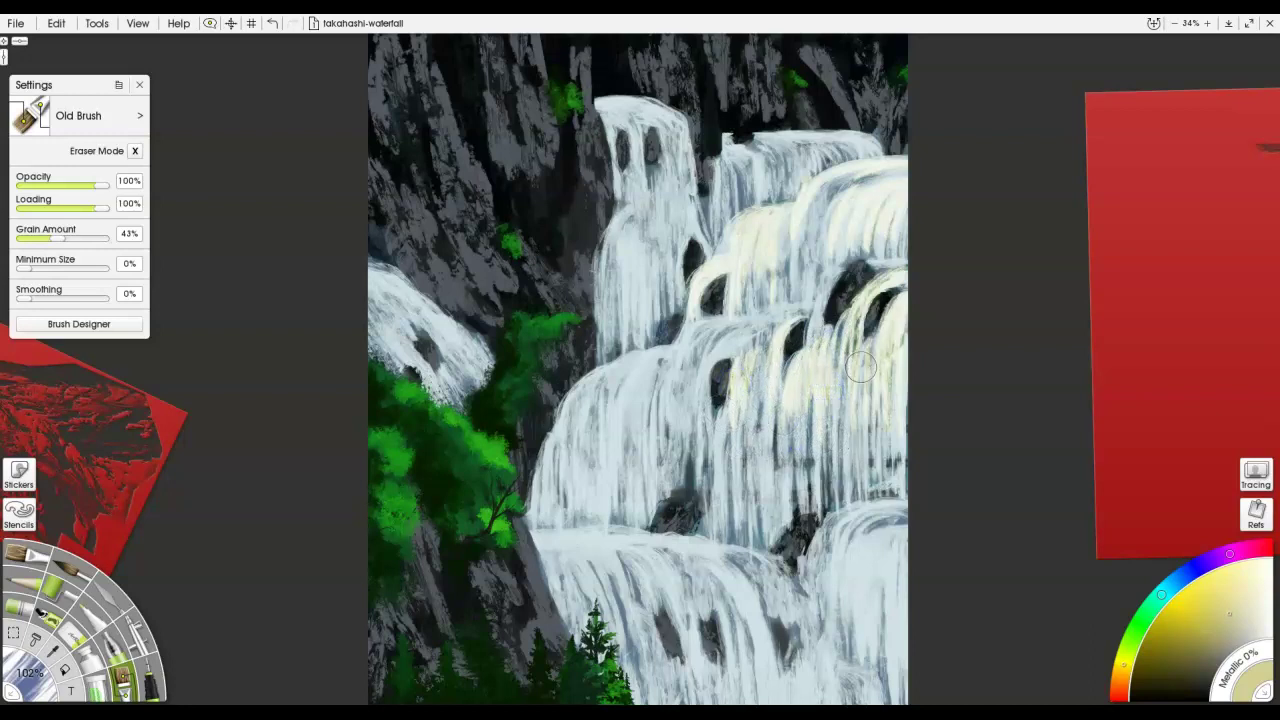
pyautogui.moveTo(738, 328)
pyautogui.mouseDown()
pyautogui.moveTo(694, 349)
pyautogui.moveTo(707, 351)
pyautogui.moveTo(705, 331)
pyautogui.moveTo(698, 355)
pyautogui.moveTo(691, 336)
pyautogui.moveTo(676, 412)
pyautogui.moveTo(703, 341)
pyautogui.moveTo(680, 426)
pyautogui.moveTo(699, 333)
pyautogui.moveTo(668, 404)
pyautogui.moveTo(747, 329)
pyautogui.moveTo(707, 356)
pyautogui.moveTo(764, 333)
pyautogui.moveTo(701, 333)
pyautogui.moveTo(815, 310)
pyautogui.moveTo(707, 323)
pyautogui.moveTo(806, 304)
pyautogui.mouseUp()
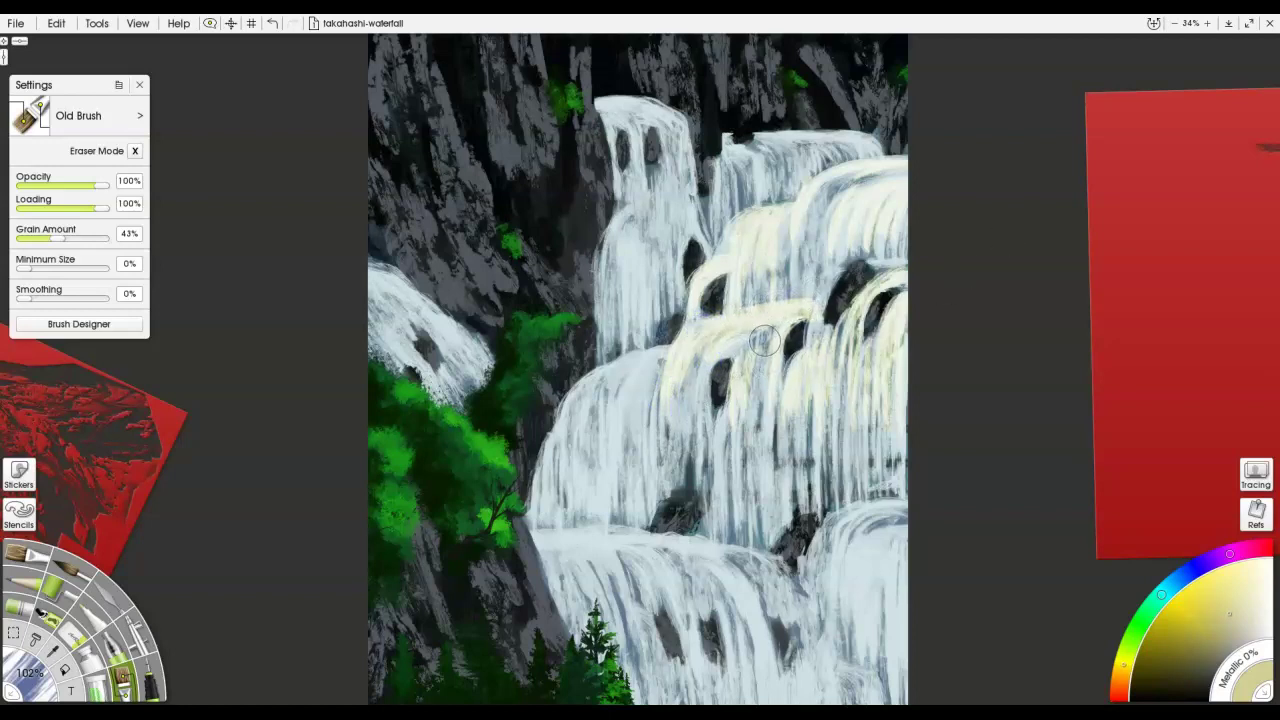
pyautogui.press('e')
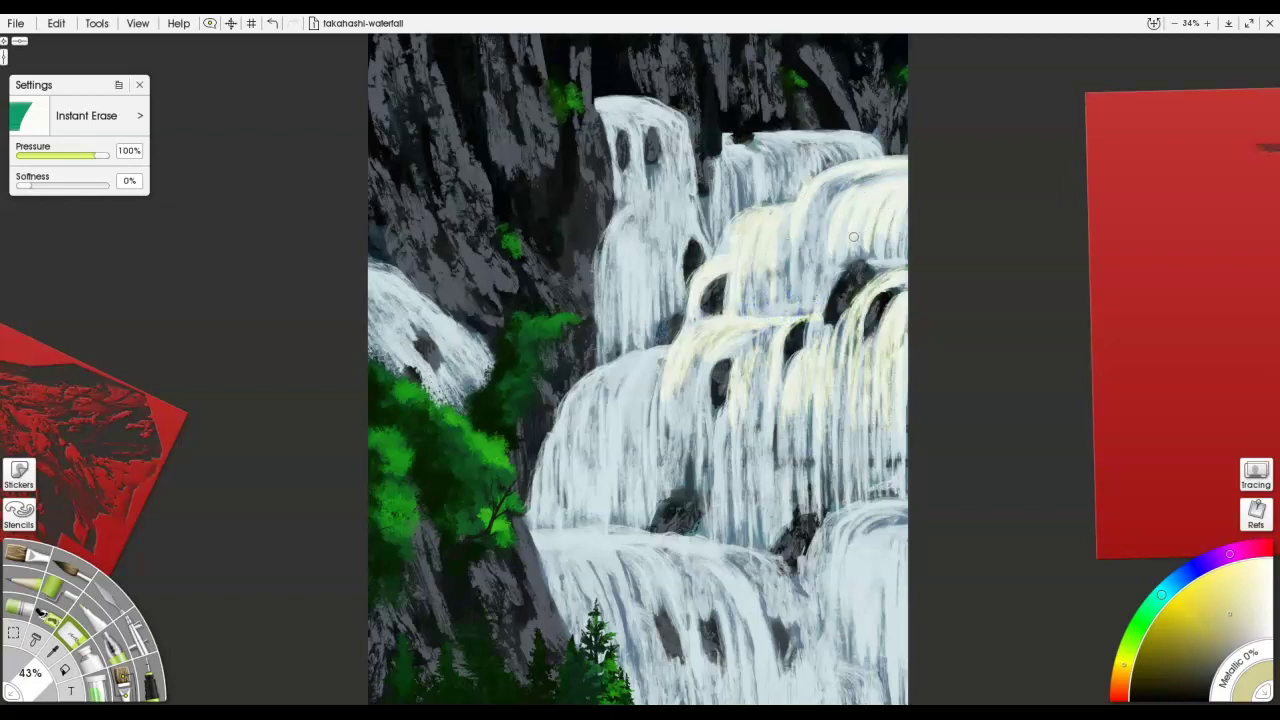
pyautogui.press('e')
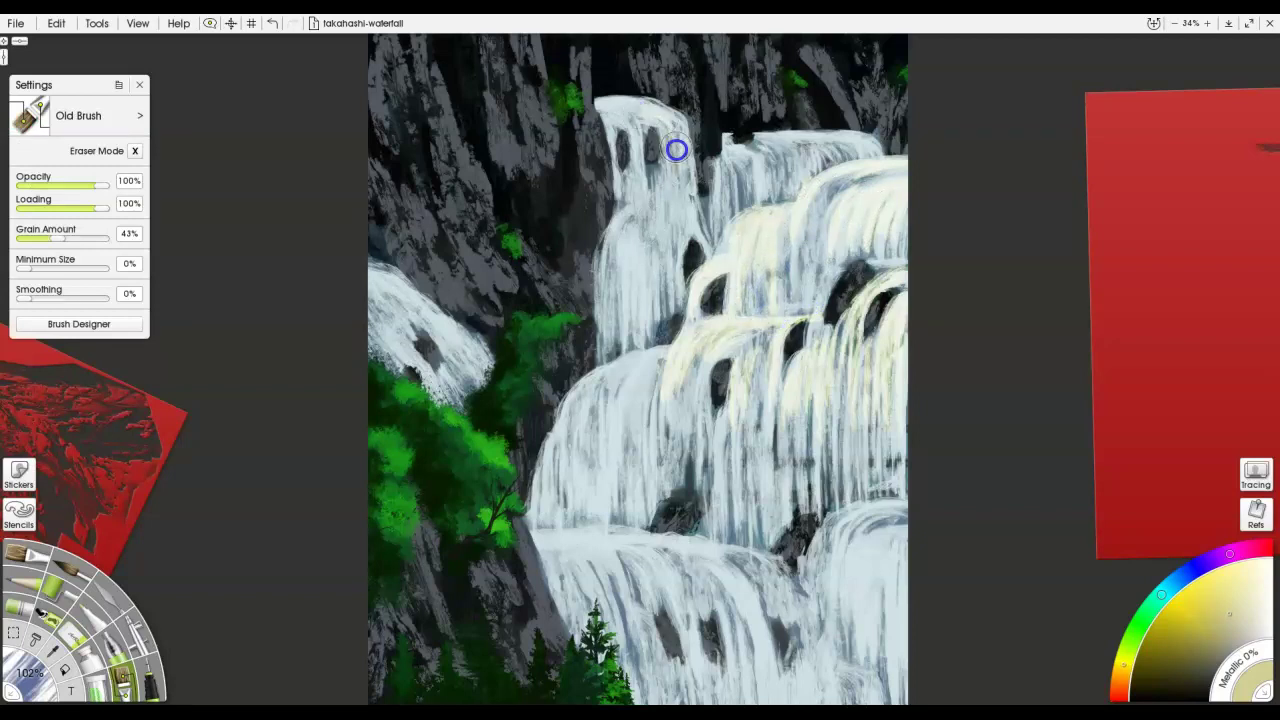
# Extend the pale yellow highlights over the tall upper fall, the rear cascade and the broad middle tier.
pyautogui.moveTo(685, 175)
pyautogui.mouseDown()
pyautogui.moveTo(669, 208)
pyautogui.moveTo(675, 127)
pyautogui.moveTo(686, 187)
pyautogui.moveTo(687, 162)
pyautogui.moveTo(638, 153)
pyautogui.moveTo(632, 125)
pyautogui.moveTo(636, 156)
pyautogui.moveTo(632, 113)
pyautogui.moveTo(621, 115)
pyautogui.moveTo(638, 113)
pyautogui.moveTo(670, 187)
pyautogui.moveTo(656, 215)
pyautogui.moveTo(663, 286)
pyautogui.moveTo(661, 217)
pyautogui.moveTo(672, 277)
pyautogui.moveTo(671, 220)
pyautogui.moveTo(684, 247)
pyautogui.moveTo(683, 197)
pyautogui.moveTo(692, 243)
pyautogui.moveTo(688, 187)
pyautogui.moveTo(696, 198)
pyautogui.moveTo(649, 221)
pyautogui.moveTo(647, 296)
pyautogui.moveTo(640, 229)
pyautogui.moveTo(636, 295)
pyautogui.moveTo(625, 228)
pyautogui.moveTo(617, 284)
pyautogui.moveTo(629, 302)
pyautogui.moveTo(637, 271)
pyautogui.moveTo(645, 296)
pyautogui.moveTo(650, 241)
pyautogui.moveTo(662, 281)
pyautogui.moveTo(651, 243)
pyautogui.moveTo(622, 293)
pyautogui.moveTo(614, 232)
pyautogui.moveTo(612, 325)
pyautogui.mouseUp()
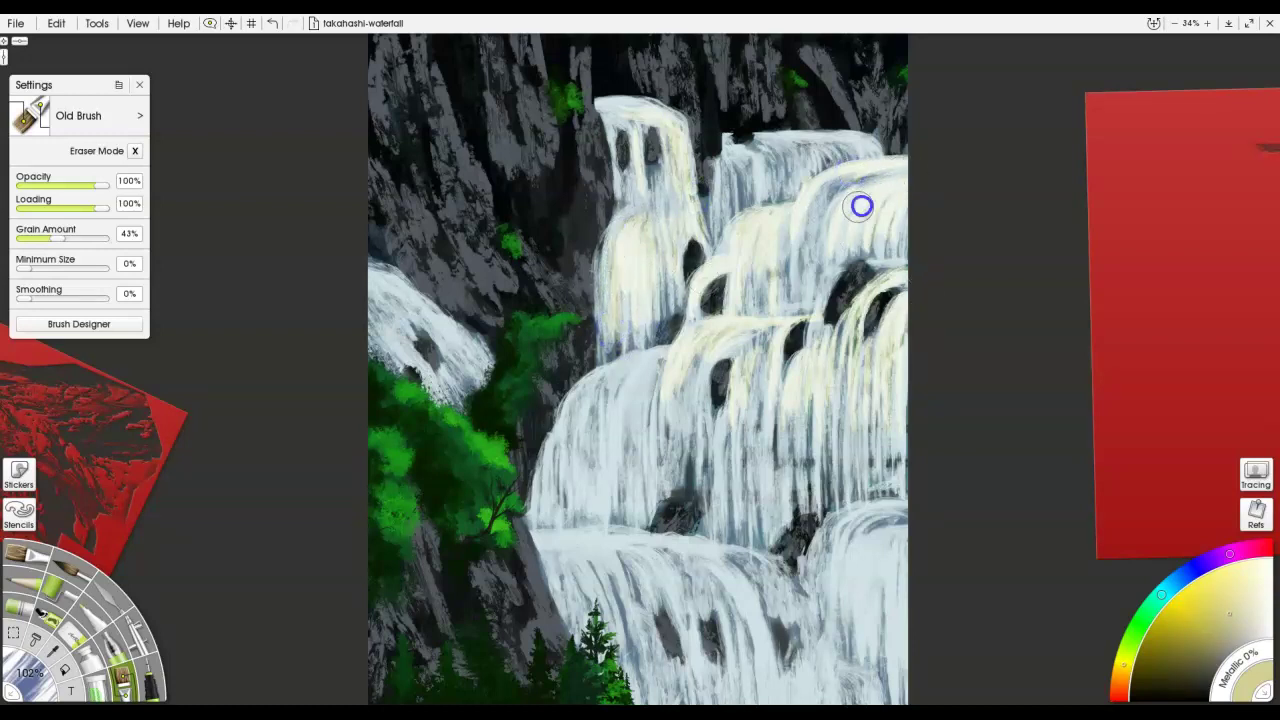
pyautogui.moveTo(776, 147)
pyautogui.mouseDown()
pyautogui.moveTo(843, 140)
pyautogui.moveTo(766, 160)
pyautogui.moveTo(716, 202)
pyautogui.mouseUp()
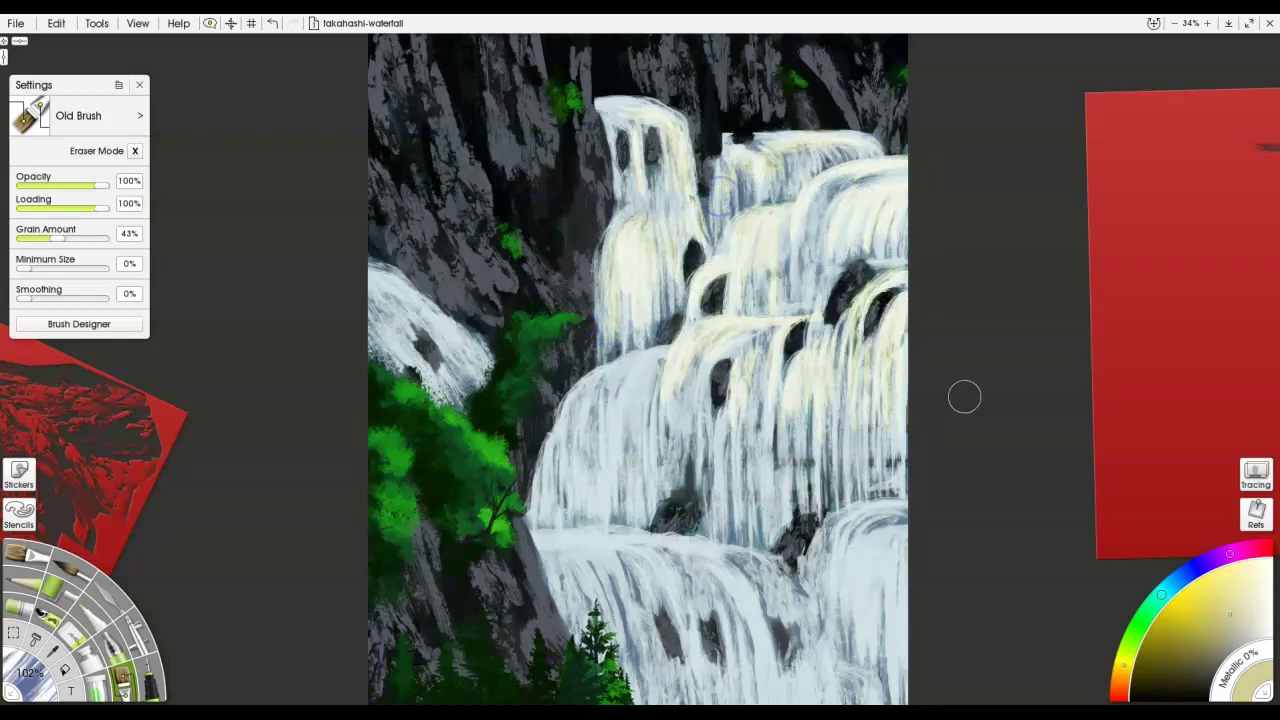
pyautogui.moveTo(645, 374)
pyautogui.mouseDown()
pyautogui.moveTo(626, 411)
pyautogui.moveTo(649, 363)
pyautogui.moveTo(605, 451)
pyautogui.moveTo(574, 420)
pyautogui.moveTo(560, 451)
pyautogui.moveTo(577, 500)
pyautogui.moveTo(617, 366)
pyautogui.moveTo(582, 404)
pyautogui.mouseUp()
pyautogui.moveTo(761, 405)
pyautogui.mouseDown()
pyautogui.moveTo(763, 522)
pyautogui.moveTo(769, 375)
pyautogui.moveTo(775, 521)
pyautogui.moveTo(787, 380)
pyautogui.moveTo(798, 516)
pyautogui.moveTo(794, 446)
pyautogui.moveTo(812, 417)
pyautogui.moveTo(1076, 486)
pyautogui.moveTo(825, 465)
pyautogui.mouseUp()
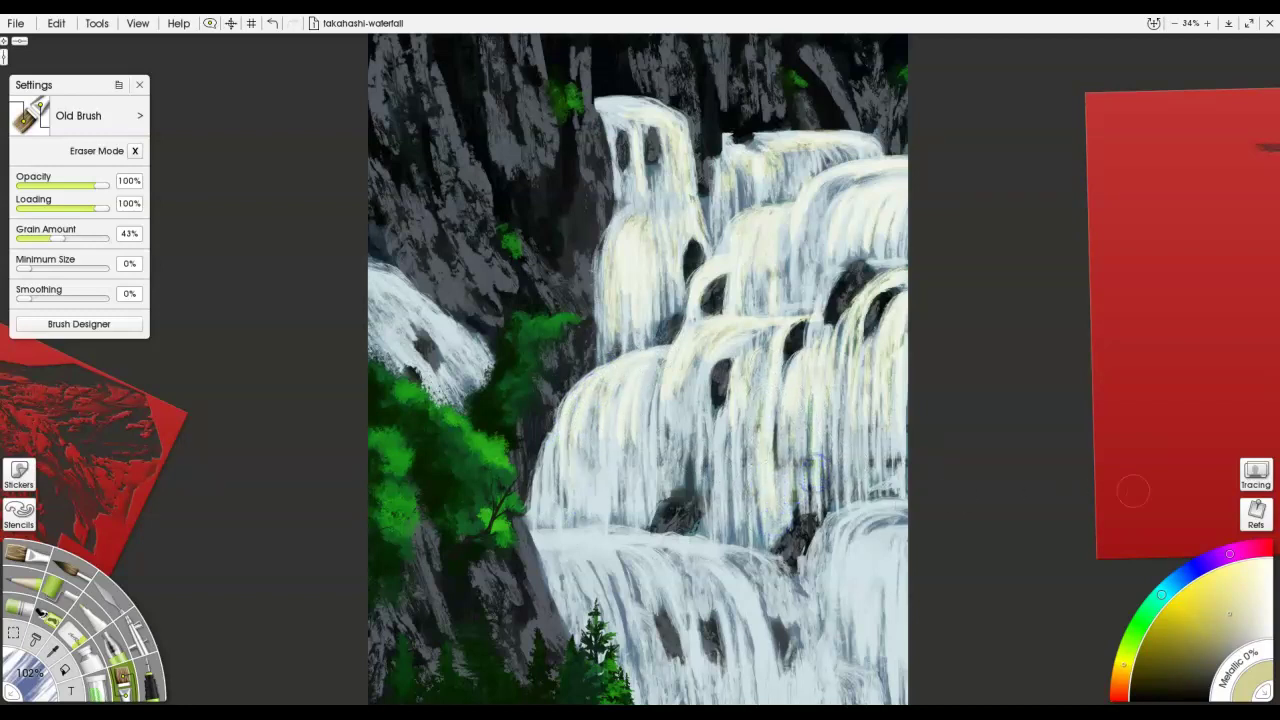
# Pick a lighter pale yellow and brush a second layer of highlights over the middle and upper-right cascades.
pyautogui.click(1248, 585)
pyautogui.moveTo(838, 374)
pyautogui.mouseDown()
pyautogui.moveTo(842, 449)
pyautogui.moveTo(820, 388)
pyautogui.moveTo(795, 451)
pyautogui.moveTo(799, 384)
pyautogui.moveTo(770, 495)
pyautogui.mouseUp()
pyautogui.moveTo(720, 345); pyautogui.dragTo(667, 488)
pyautogui.moveTo(738, 428)
pyautogui.mouseDown()
pyautogui.moveTo(742, 470)
pyautogui.moveTo(745, 440)
pyautogui.mouseUp()
pyautogui.moveTo(814, 277)
pyautogui.mouseDown()
pyautogui.moveTo(820, 240)
pyautogui.moveTo(818, 290)
pyautogui.mouseUp()
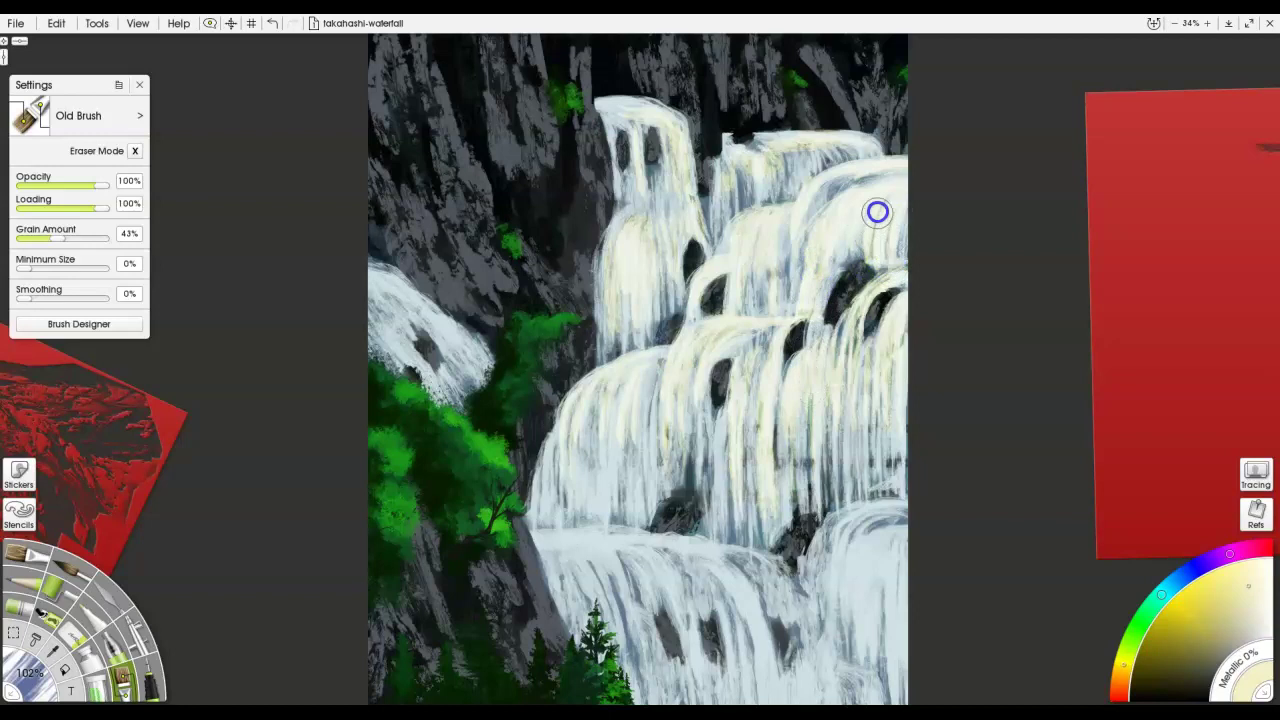
# Paint the lighter yellow highlights over the small left fall and the bottom cascades, reinforcing the middle tier's streaks.
pyautogui.moveTo(409, 307)
pyautogui.mouseDown()
pyautogui.moveTo(469, 360)
pyautogui.moveTo(433, 314)
pyautogui.moveTo(475, 388)
pyautogui.moveTo(385, 320)
pyautogui.moveTo(418, 362)
pyautogui.moveTo(403, 332)
pyautogui.moveTo(423, 297)
pyautogui.mouseUp()
pyautogui.moveTo(602, 565)
pyautogui.mouseDown()
pyautogui.moveTo(633, 612)
pyautogui.moveTo(628, 557)
pyautogui.moveTo(677, 588)
pyautogui.moveTo(689, 579)
pyautogui.moveTo(681, 557)
pyautogui.moveTo(741, 619)
pyautogui.moveTo(741, 576)
pyautogui.moveTo(764, 577)
pyautogui.moveTo(801, 629)
pyautogui.moveTo(776, 582)
pyautogui.moveTo(806, 668)
pyautogui.moveTo(766, 613)
pyautogui.moveTo(763, 631)
pyautogui.moveTo(746, 612)
pyautogui.moveTo(758, 677)
pyautogui.moveTo(750, 591)
pyautogui.moveTo(774, 688)
pyautogui.moveTo(722, 590)
pyautogui.moveTo(742, 674)
pyautogui.moveTo(703, 681)
pyautogui.moveTo(687, 646)
pyautogui.moveTo(703, 637)
pyautogui.moveTo(660, 668)
pyautogui.moveTo(630, 598)
pyautogui.moveTo(649, 656)
pyautogui.moveTo(584, 564)
pyautogui.moveTo(553, 554)
pyautogui.moveTo(597, 556)
pyautogui.mouseUp()
pyautogui.moveTo(880, 551)
pyautogui.mouseDown()
pyautogui.moveTo(875, 587)
pyautogui.moveTo(908, 541)
pyautogui.moveTo(897, 630)
pyautogui.moveTo(897, 537)
pyautogui.moveTo(881, 563)
pyautogui.moveTo(857, 540)
pyautogui.moveTo(881, 538)
pyautogui.moveTo(840, 581)
pyautogui.moveTo(850, 525)
pyautogui.moveTo(846, 630)
pyautogui.moveTo(850, 558)
pyautogui.mouseUp()
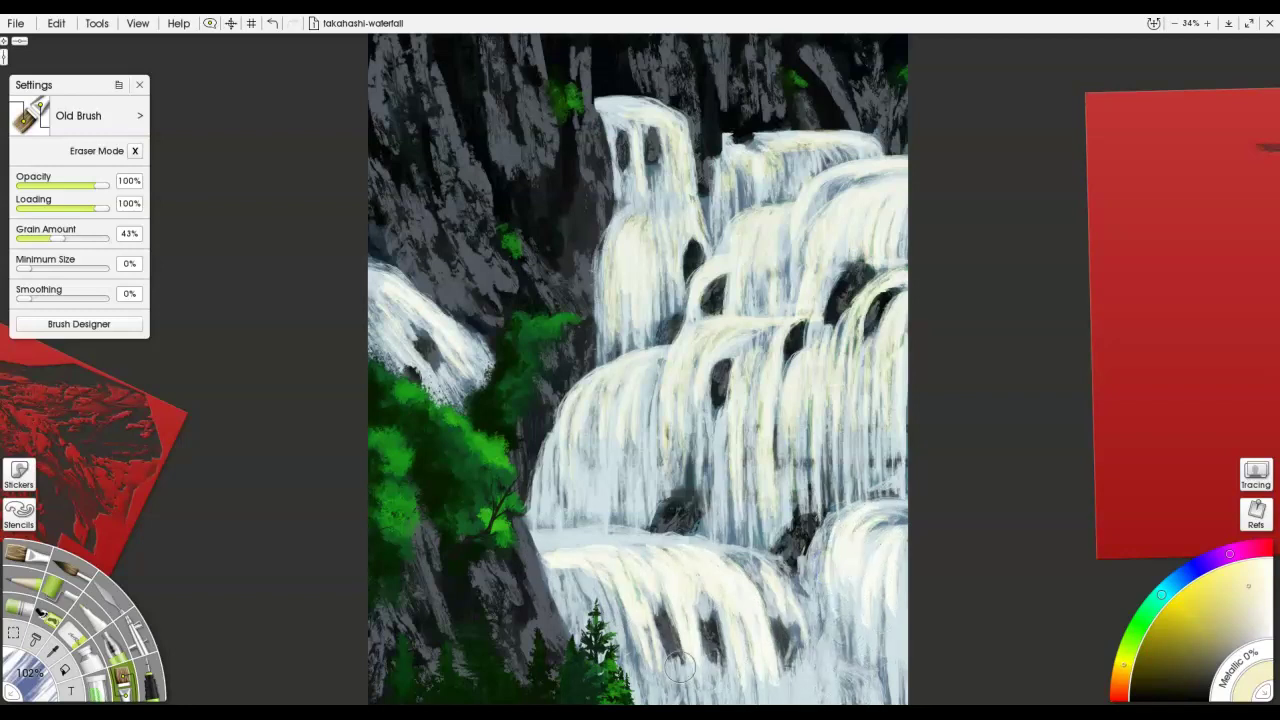
pyautogui.moveTo(597, 565)
pyautogui.mouseDown()
pyautogui.moveTo(577, 603)
pyautogui.moveTo(651, 546)
pyautogui.moveTo(618, 539)
pyautogui.moveTo(654, 537)
pyautogui.moveTo(566, 529)
pyautogui.moveTo(603, 537)
pyautogui.mouseUp()
pyautogui.moveTo(639, 419); pyautogui.dragTo(645, 486)
pyautogui.moveTo(835, 487)
pyautogui.mouseDown()
pyautogui.moveTo(822, 412)
pyautogui.moveTo(810, 414)
pyautogui.moveTo(801, 493)
pyautogui.moveTo(815, 404)
pyautogui.moveTo(816, 452)
pyautogui.mouseUp()
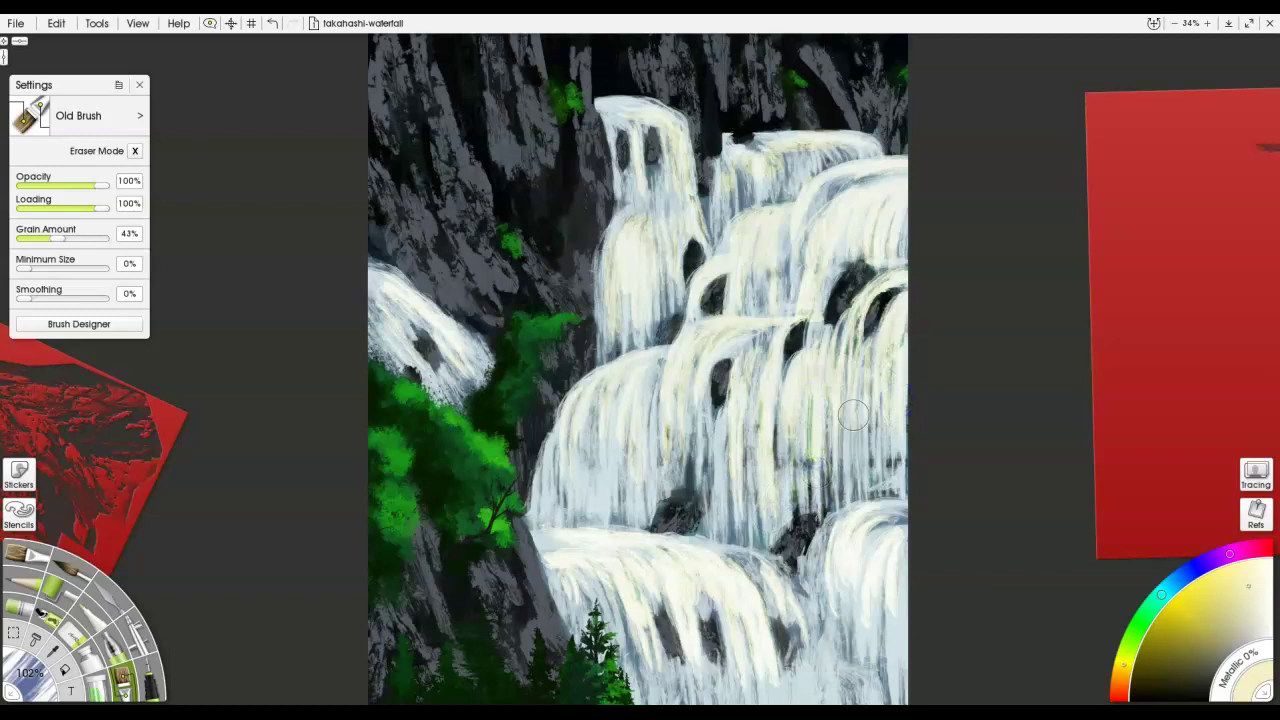
pyautogui.moveTo(851, 523)
pyautogui.mouseDown()
pyautogui.moveTo(822, 586)
pyautogui.moveTo(817, 638)
pyautogui.mouseUp()
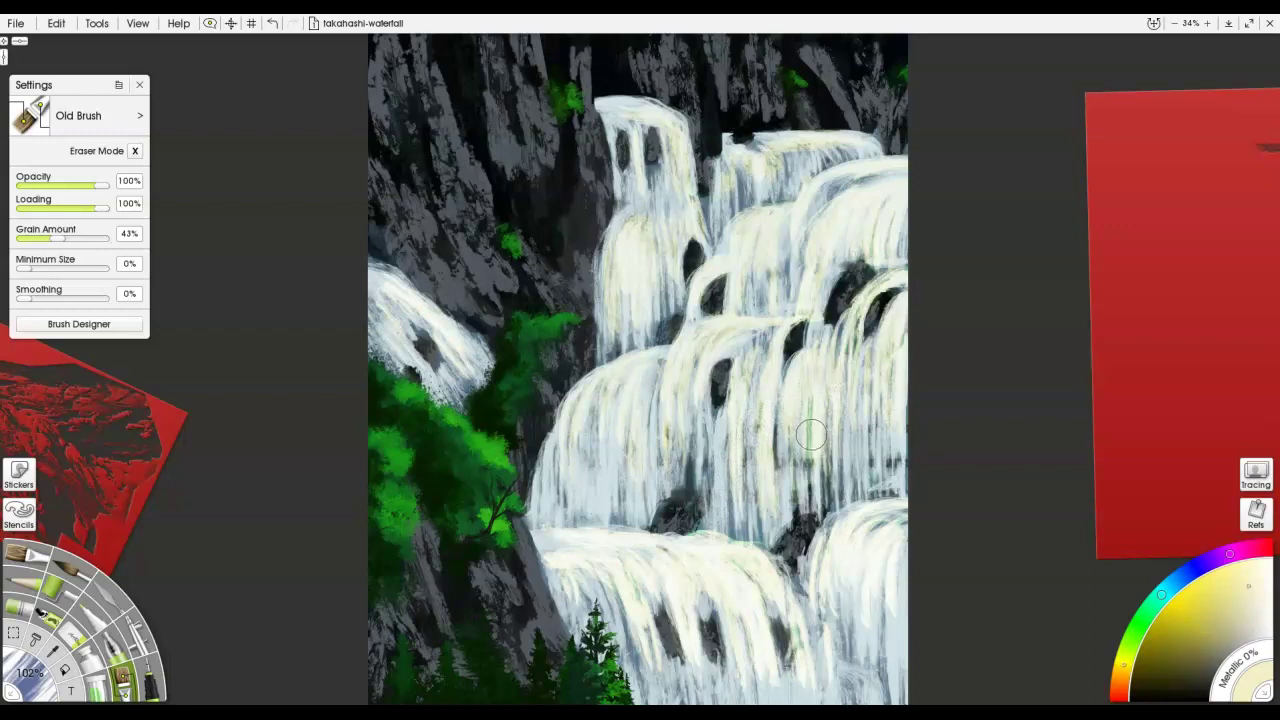
# Erase stray highlight strokes around the middle and lower-right cascades with the Instant Erase tool.
pyautogui.press('e')
pyautogui.moveTo(816, 422)
pyautogui.mouseDown()
pyautogui.moveTo(811, 457)
pyautogui.moveTo(808, 441)
pyautogui.mouseUp()
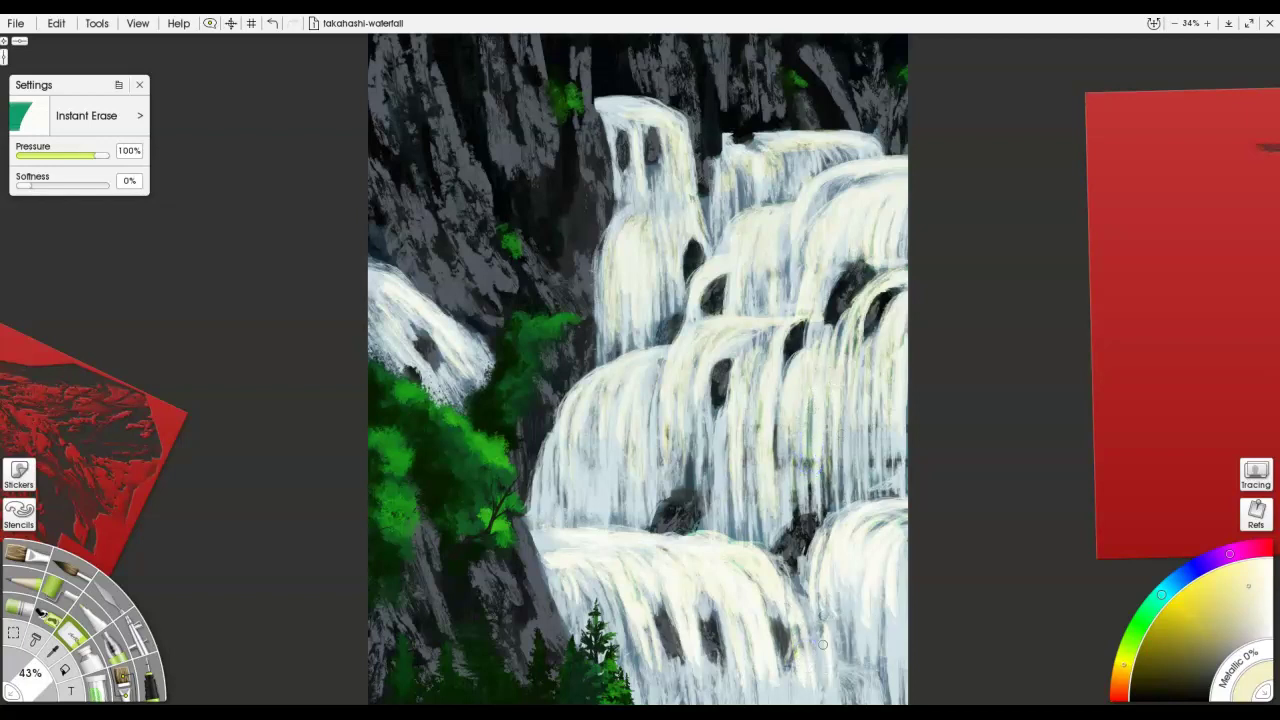
pyautogui.moveTo(900, 522); pyautogui.dragTo(862, 530)
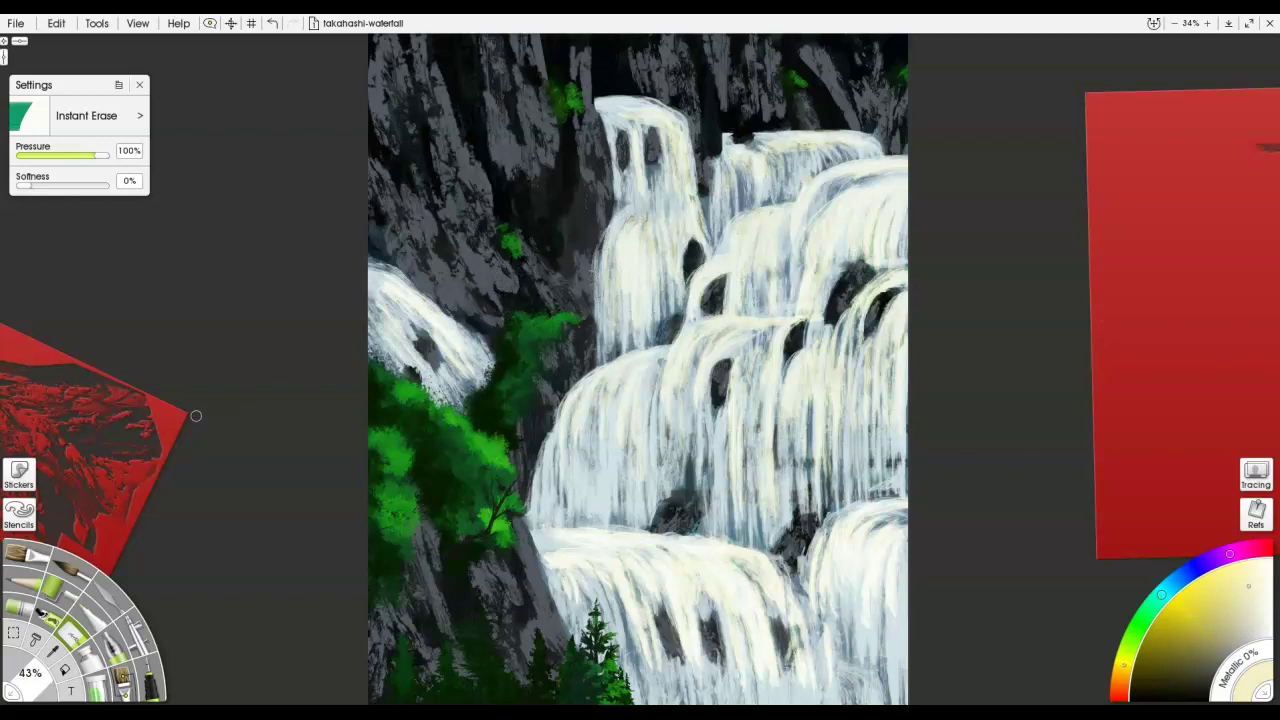
# Place the rock stencil over the cliff beside the tall upper waterfall.
pyautogui.moveTo(162, 414); pyautogui.dragTo(706, 414)
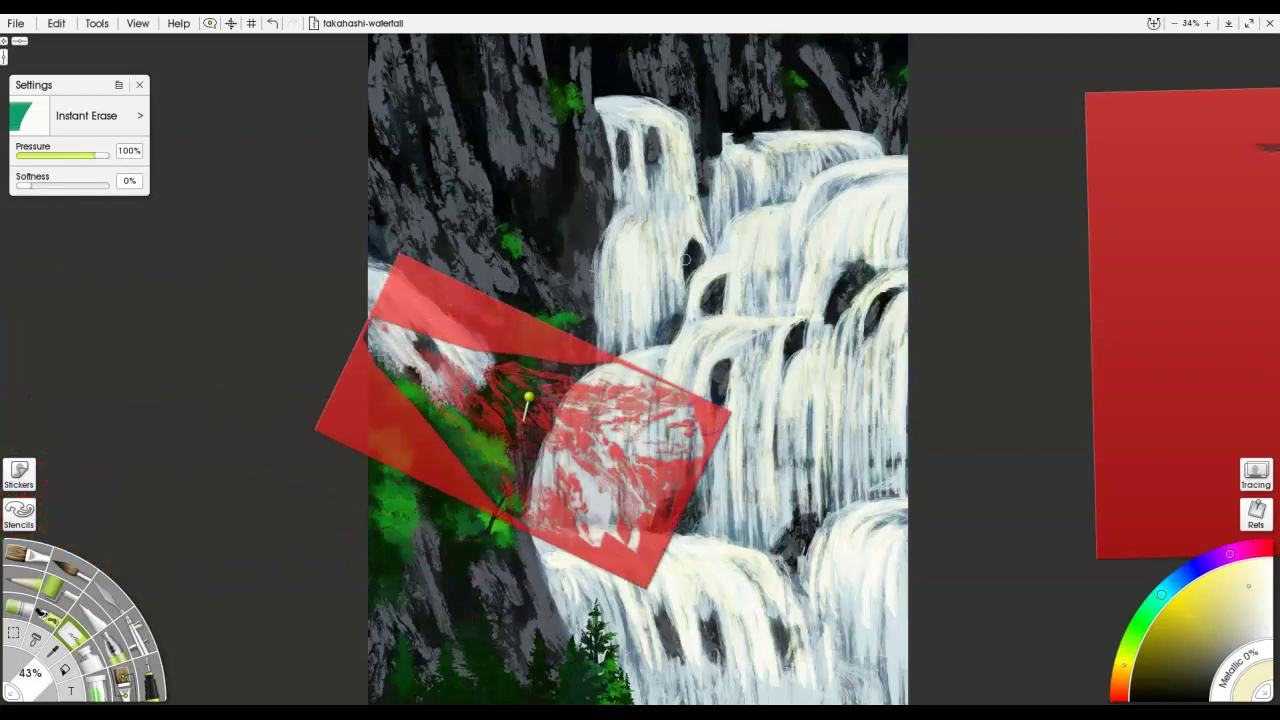
pyautogui.scroll(5, 678, 229)
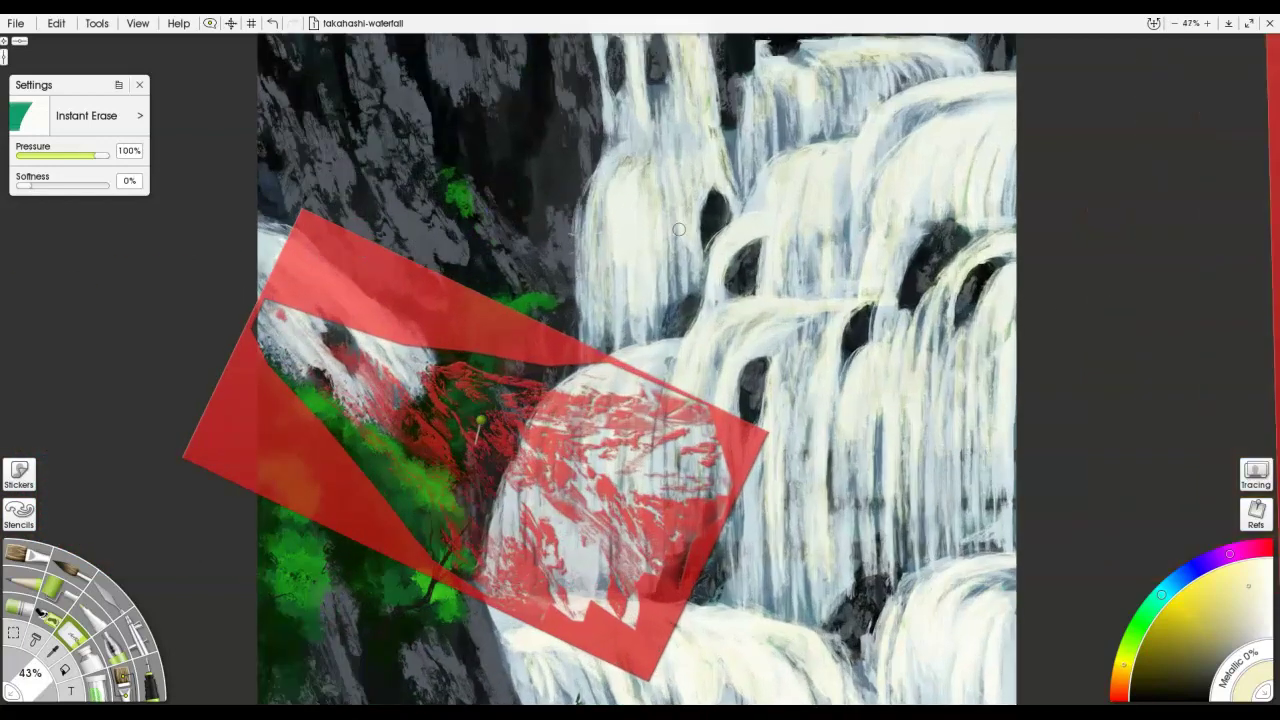
pyautogui.click(1209, 24)
pyautogui.click(1209, 24)
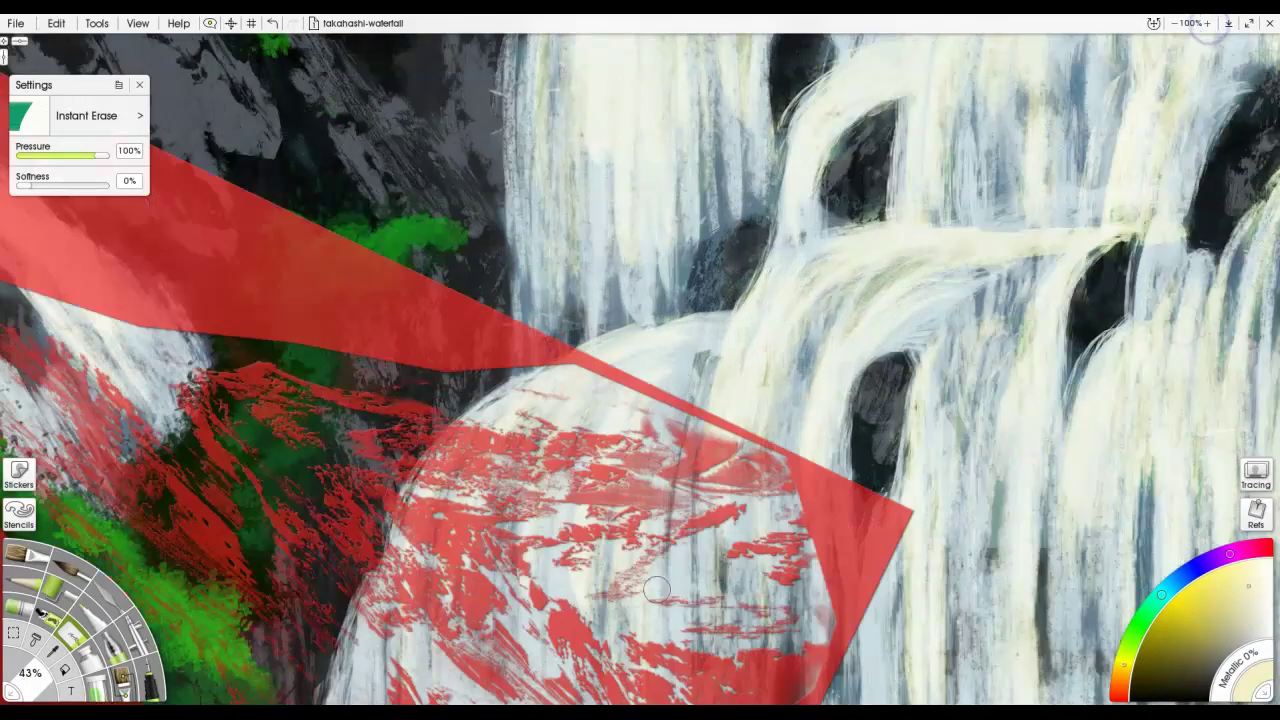
pyautogui.moveTo(656, 590); pyautogui.dragTo(958, 261)
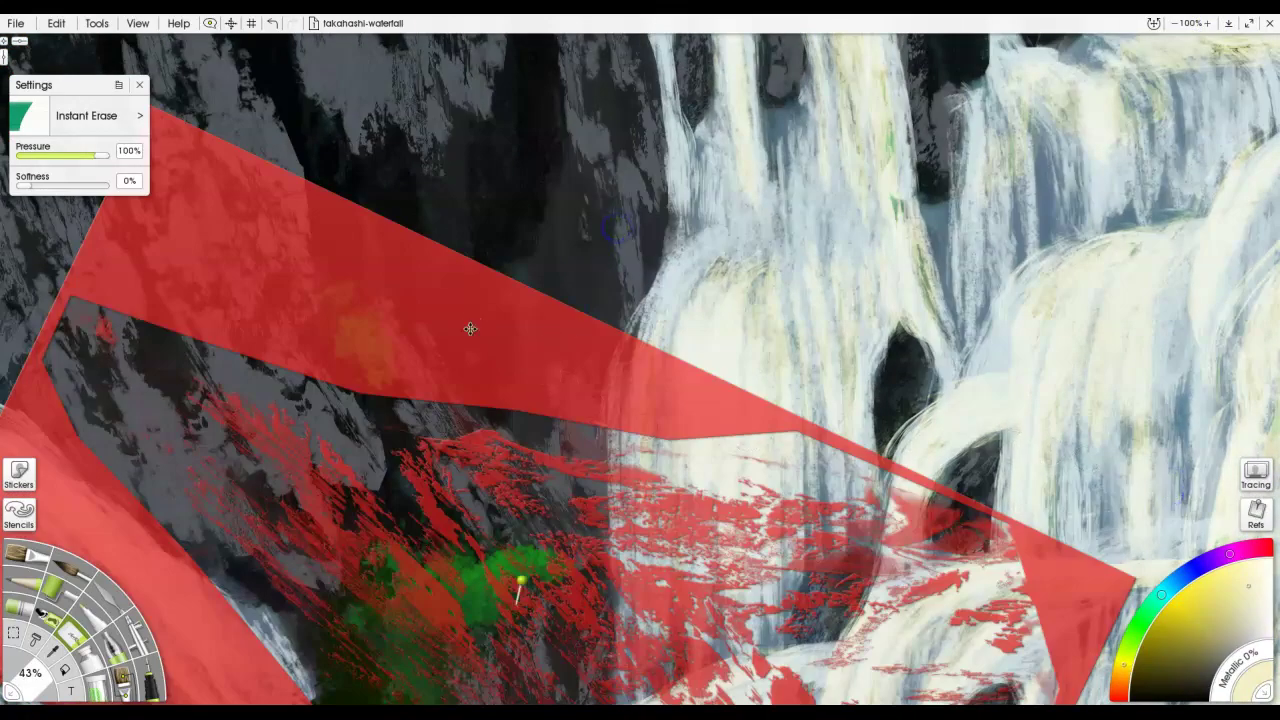
pyautogui.moveTo(470, 328)
pyautogui.mouseDown()
pyautogui.moveTo(523, 223)
pyautogui.moveTo(586, 197)
pyautogui.moveTo(586, 164)
pyautogui.mouseUp()
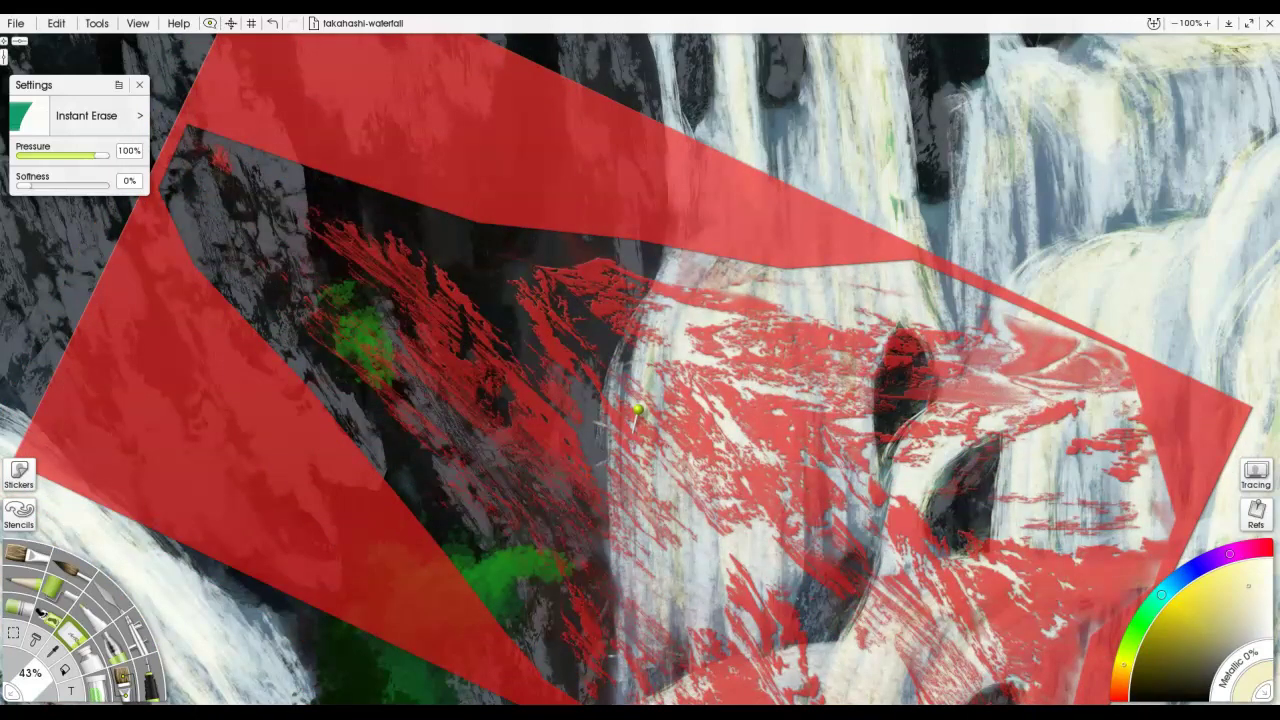
# Move the rock stencil off the cliff and paint pale yellow texture on the rocks above the bush with Bark Brush 1.
pyautogui.press('b')
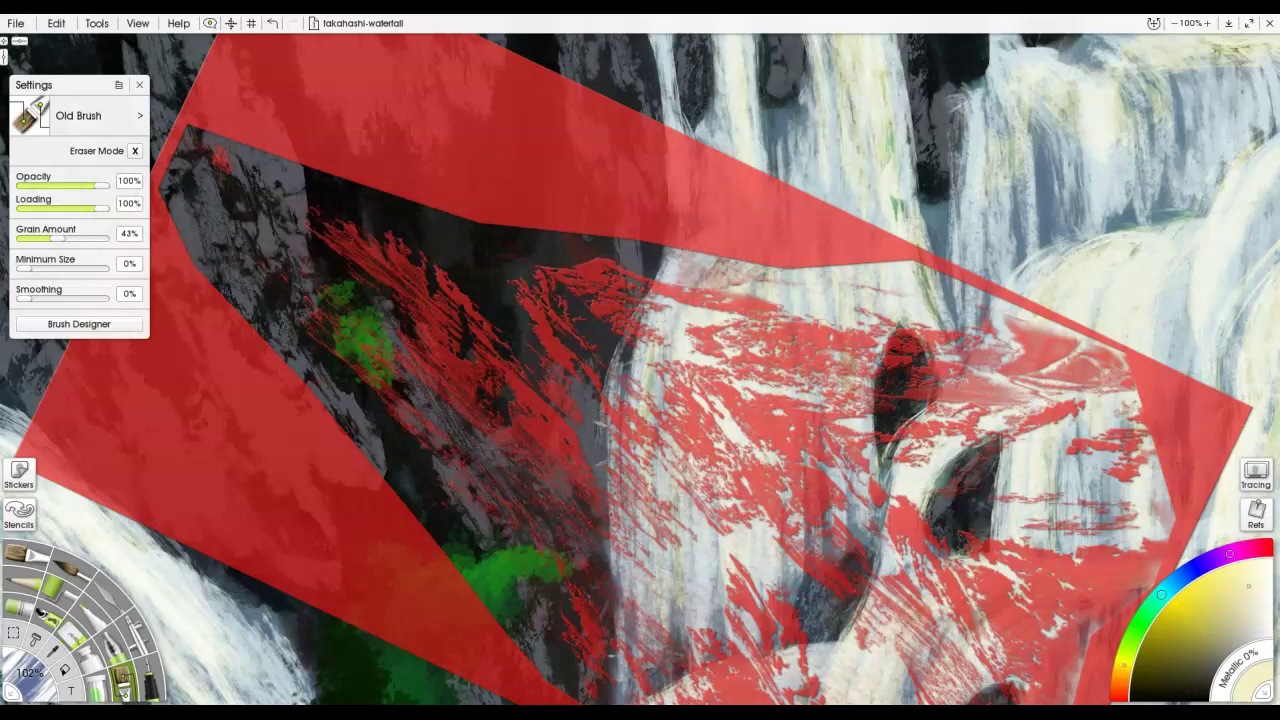
pyautogui.press('1')
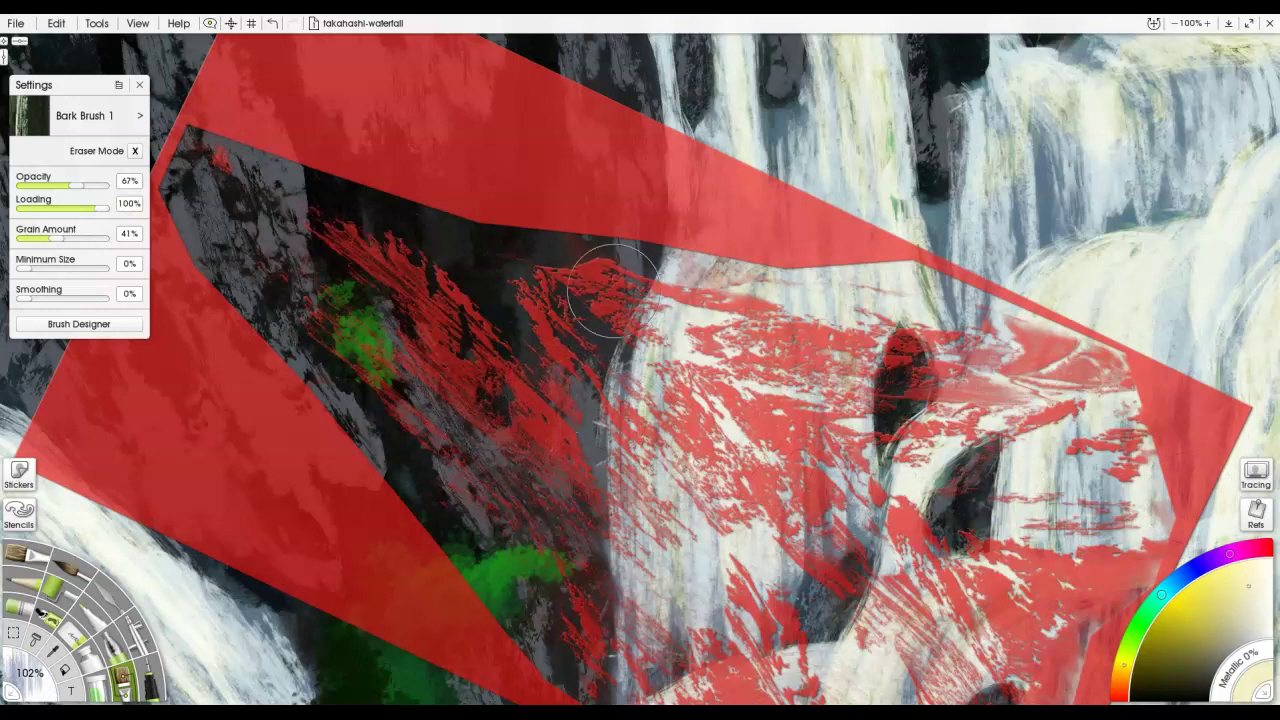
pyautogui.moveTo(646, 205)
pyautogui.mouseDown()
pyautogui.moveTo(767, 198)
pyautogui.moveTo(794, 150)
pyautogui.moveTo(391, 391)
pyautogui.moveTo(863, 377)
pyautogui.mouseUp()
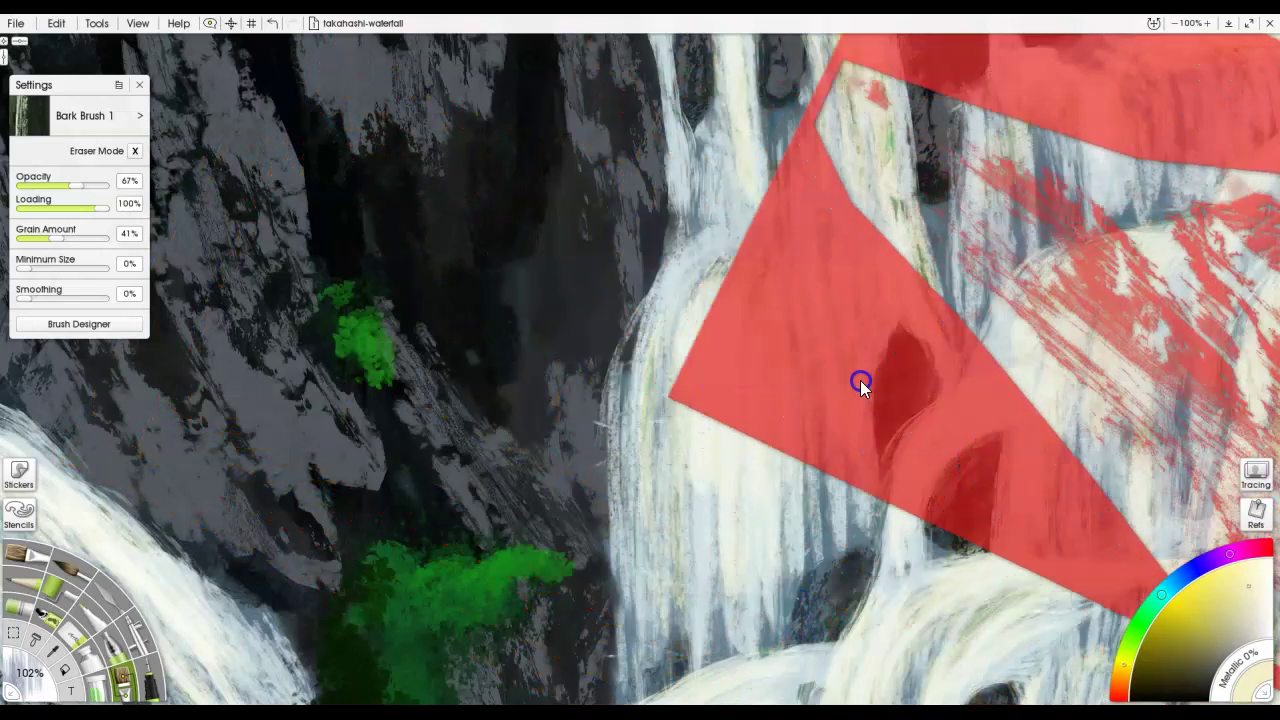
pyautogui.moveTo(451, 457)
pyautogui.mouseDown()
pyautogui.moveTo(460, 490)
pyautogui.moveTo(464, 475)
pyautogui.moveTo(522, 518)
pyautogui.moveTo(509, 483)
pyautogui.moveTo(530, 488)
pyautogui.moveTo(518, 455)
pyautogui.moveTo(534, 489)
pyautogui.moveTo(437, 390)
pyautogui.moveTo(484, 435)
pyautogui.moveTo(476, 392)
pyautogui.moveTo(522, 468)
pyautogui.moveTo(428, 338)
pyautogui.moveTo(495, 447)
pyautogui.moveTo(538, 477)
pyautogui.moveTo(588, 475)
pyautogui.moveTo(577, 393)
pyautogui.moveTo(595, 492)
pyautogui.moveTo(602, 369)
pyautogui.moveTo(605, 457)
pyautogui.moveTo(614, 399)
pyautogui.moveTo(605, 483)
pyautogui.moveTo(608, 333)
pyautogui.moveTo(571, 496)
pyautogui.mouseUp()
pyautogui.click(34, 560)
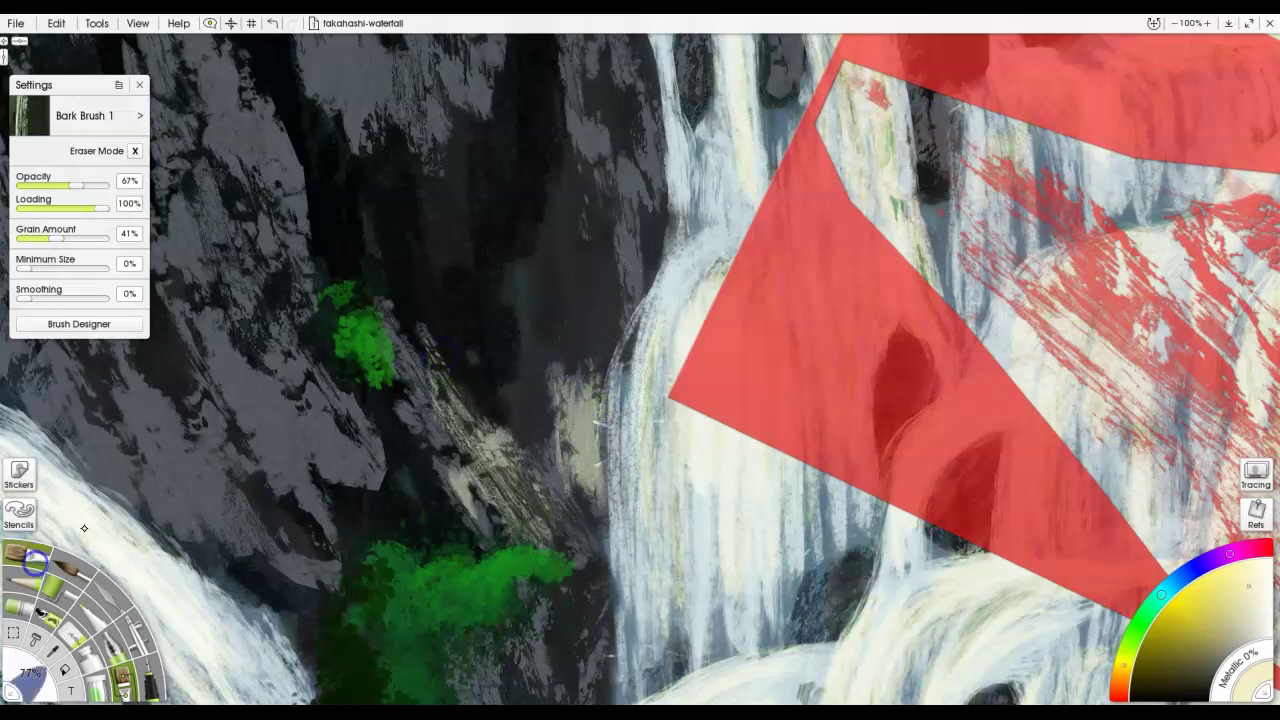
# Paint pale yellow bark texture on the cliff beside the tall upper waterfall, and move the rock stencil off the canvas.
pyautogui.moveTo(635, 199)
pyautogui.mouseDown()
pyautogui.moveTo(623, 177)
pyautogui.moveTo(634, 200)
pyautogui.moveTo(649, 189)
pyautogui.moveTo(635, 250)
pyautogui.moveTo(625, 200)
pyautogui.moveTo(629, 280)
pyautogui.moveTo(620, 174)
pyautogui.moveTo(646, 180)
pyautogui.moveTo(650, 112)
pyautogui.moveTo(646, 163)
pyautogui.moveTo(610, 162)
pyautogui.moveTo(597, 134)
pyautogui.moveTo(586, 163)
pyautogui.moveTo(576, 142)
pyautogui.mouseUp()
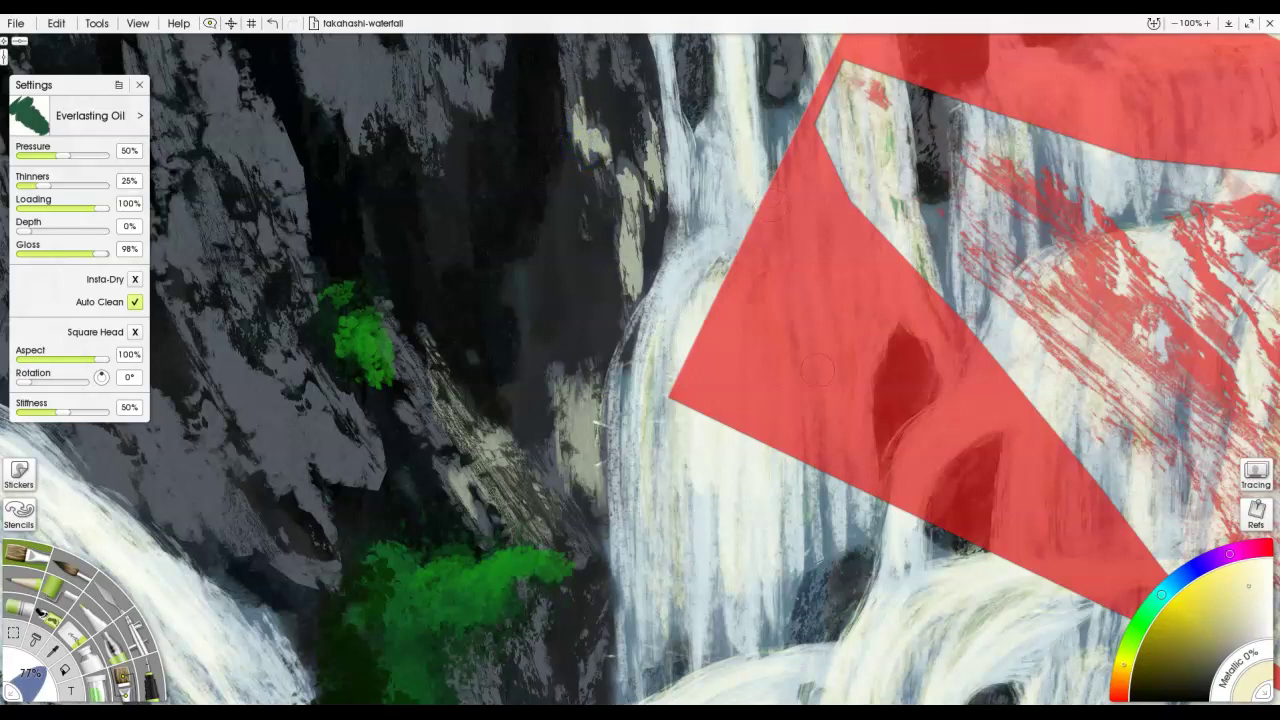
pyautogui.hotkey('ctrl', '0')
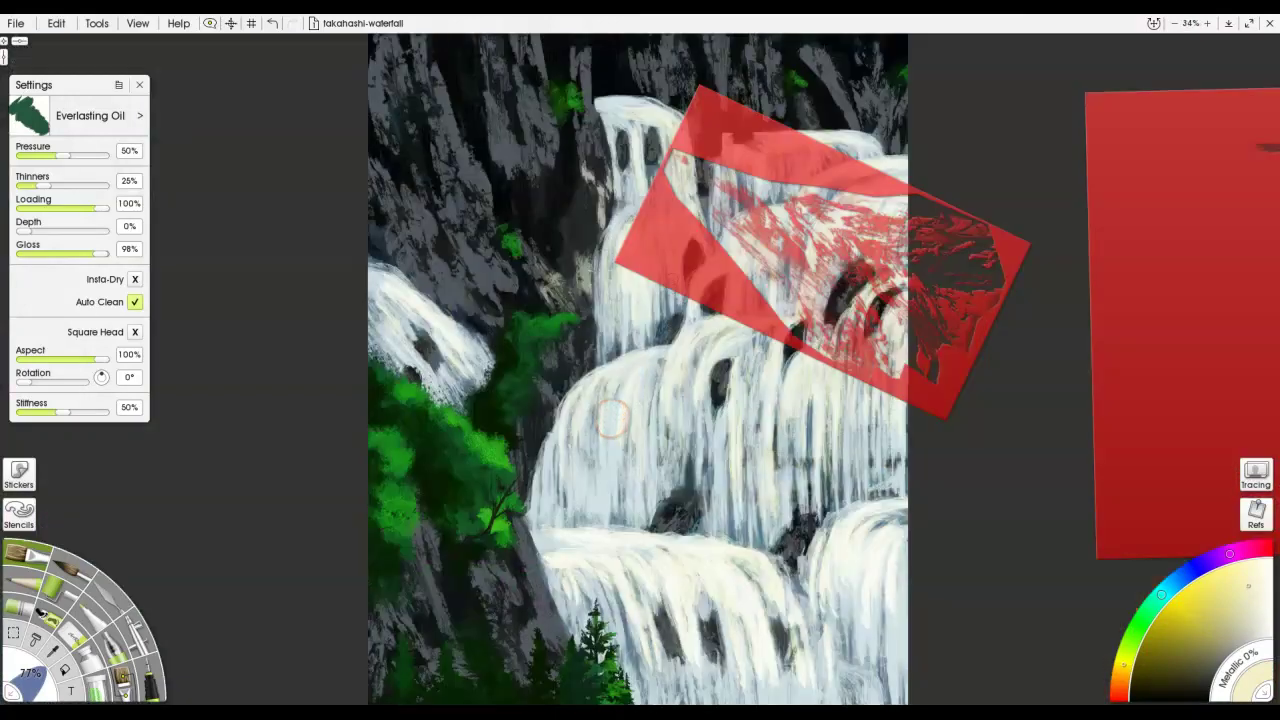
pyautogui.rightClick(673, 282)
pyautogui.click(689, 252)
pyautogui.moveTo(689, 250); pyautogui.dragTo(1057, 307)
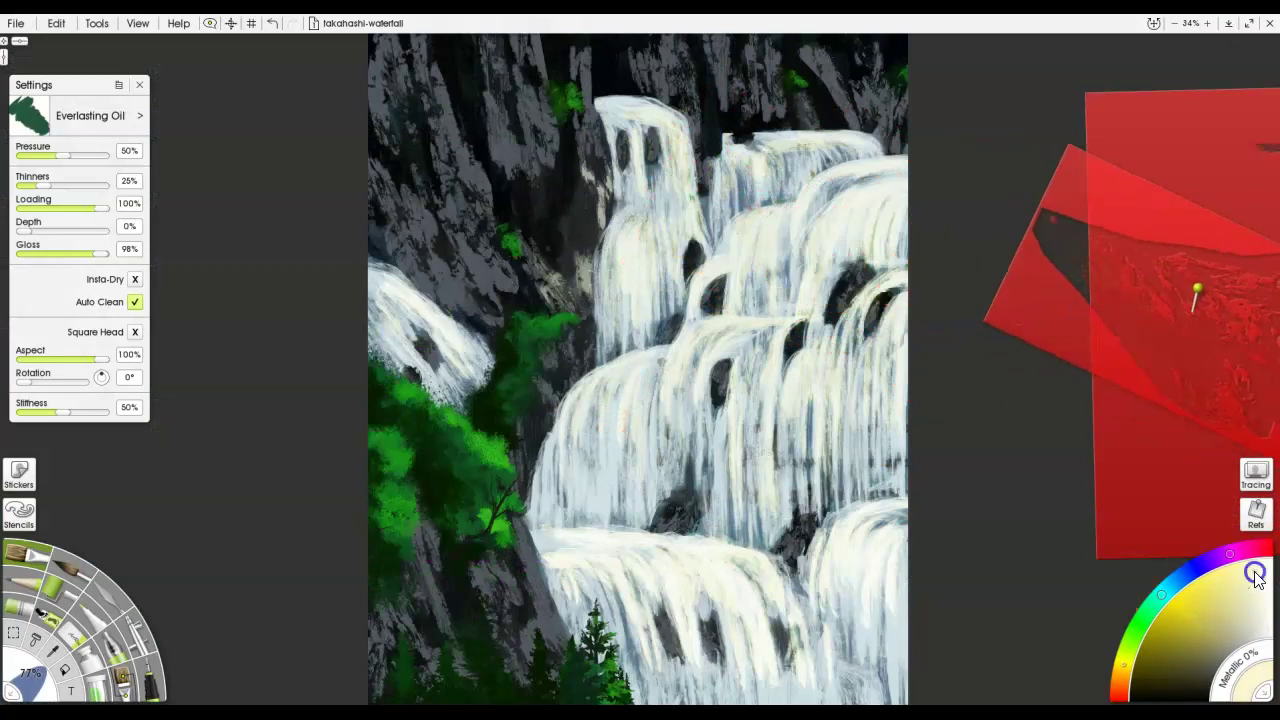
pyautogui.click(1161, 592)
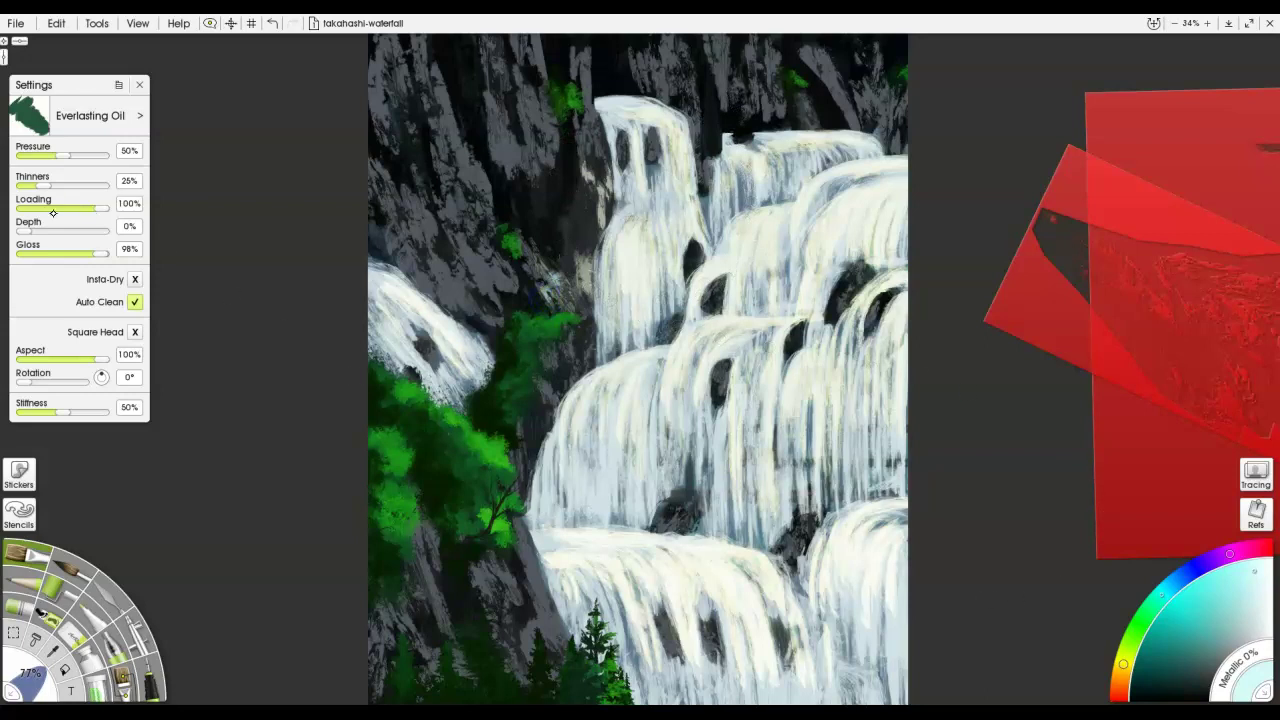
pyautogui.click(127, 636)
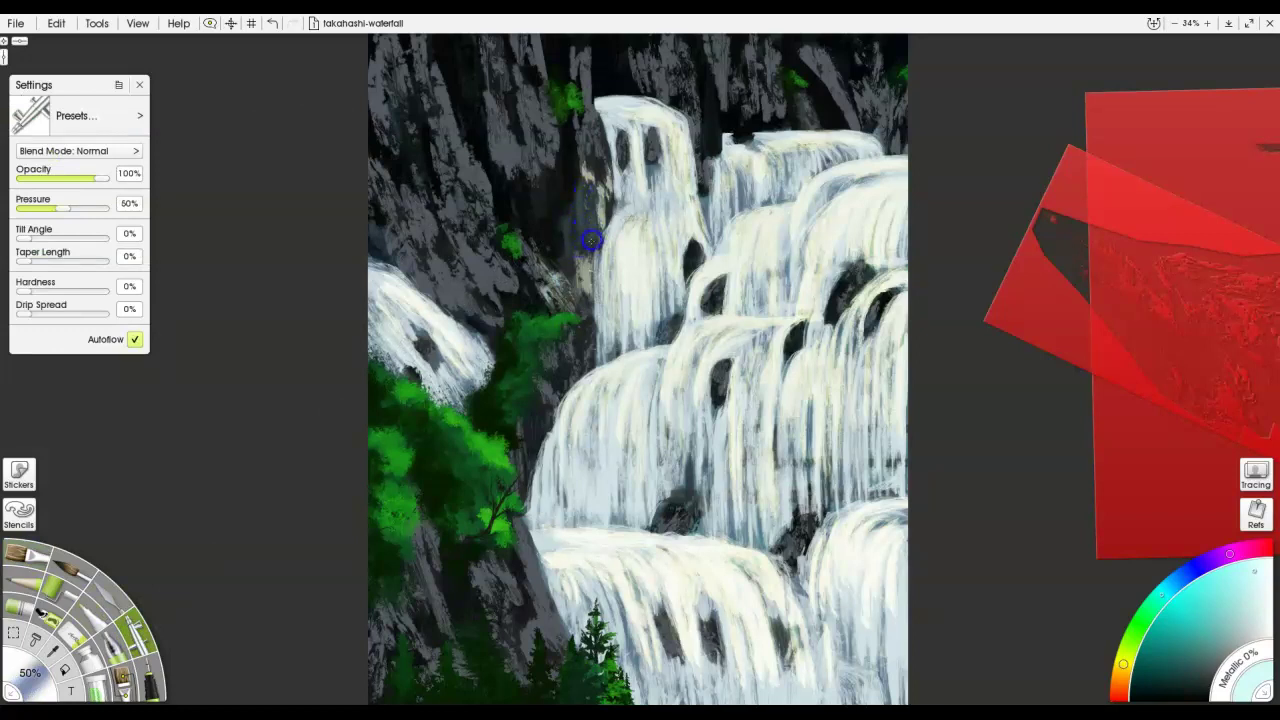
pyautogui.hotkey('ctrl', 'z')
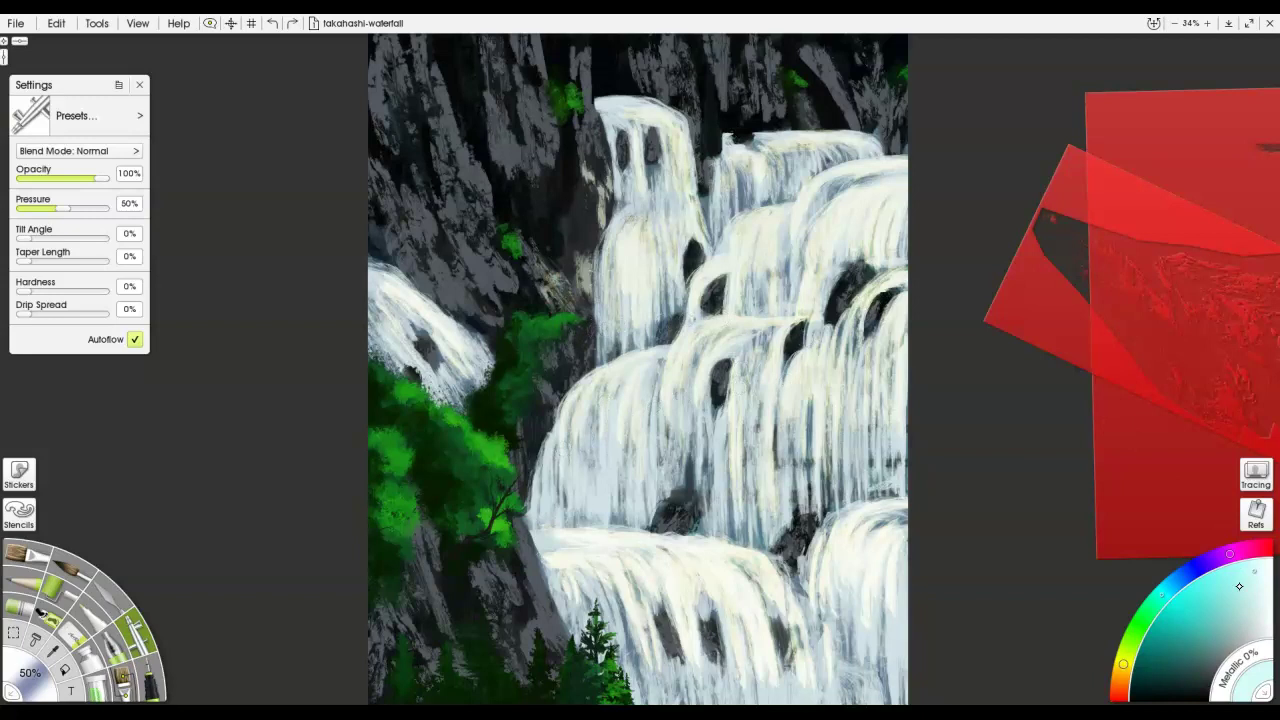
pyautogui.click(1125, 664)
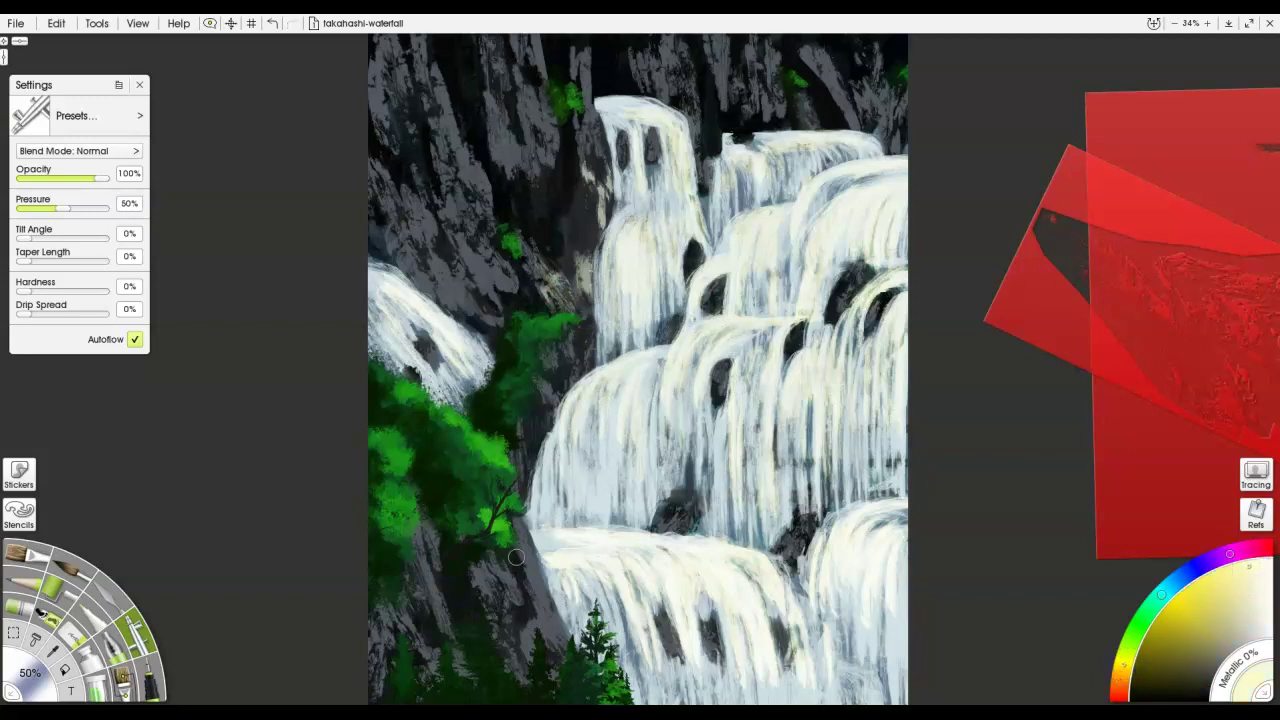
pyautogui.press('o')
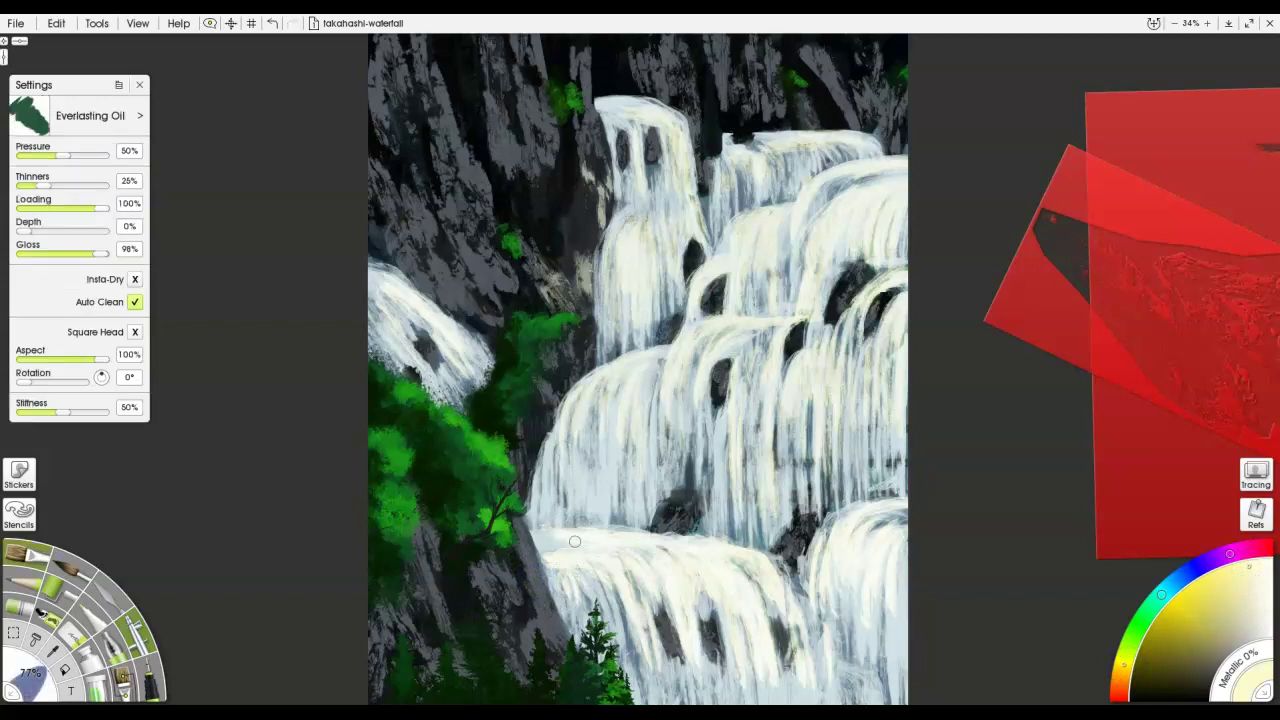
# Angle the rock stencil over the lower-left cliff and paint pale yellow texture there with the Everlasting Oil brush.
pyautogui.moveTo(523, 545)
pyautogui.mouseDown()
pyautogui.moveTo(551, 623)
pyautogui.moveTo(543, 600)
pyautogui.mouseUp()
pyautogui.moveTo(1082, 336); pyautogui.dragTo(414, 543)
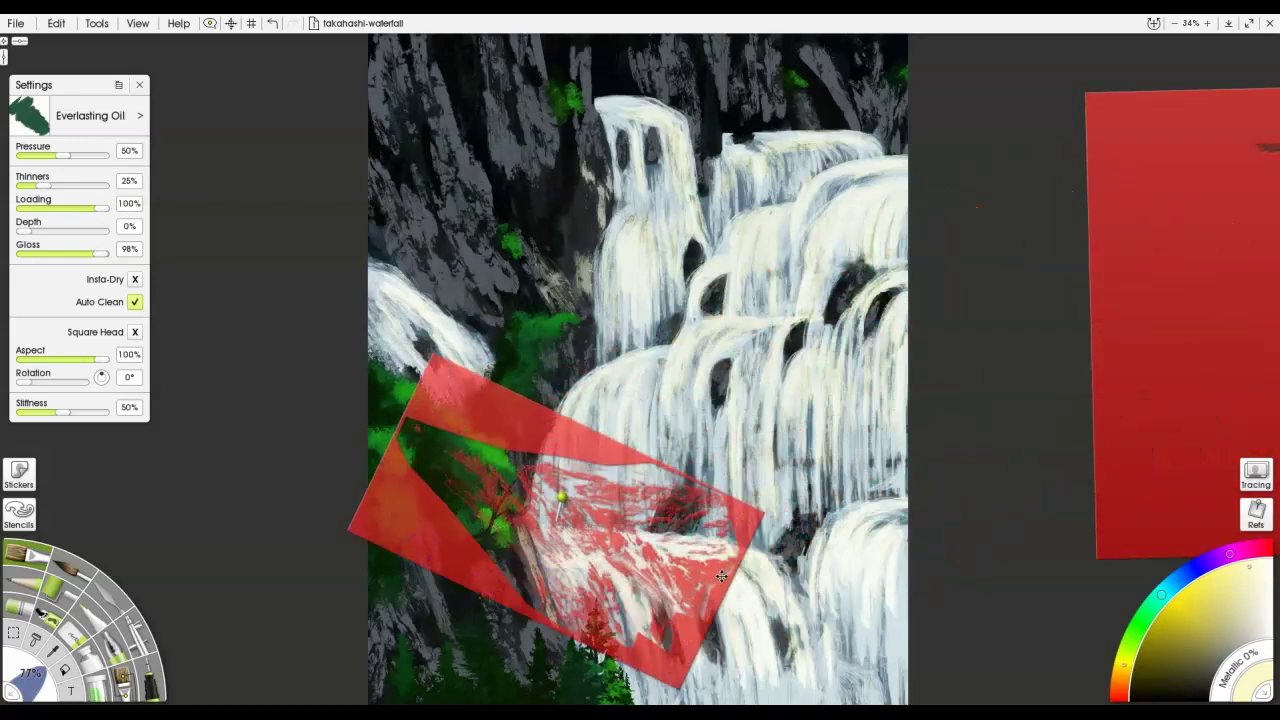
pyautogui.moveTo(722, 576); pyautogui.dragTo(677, 609)
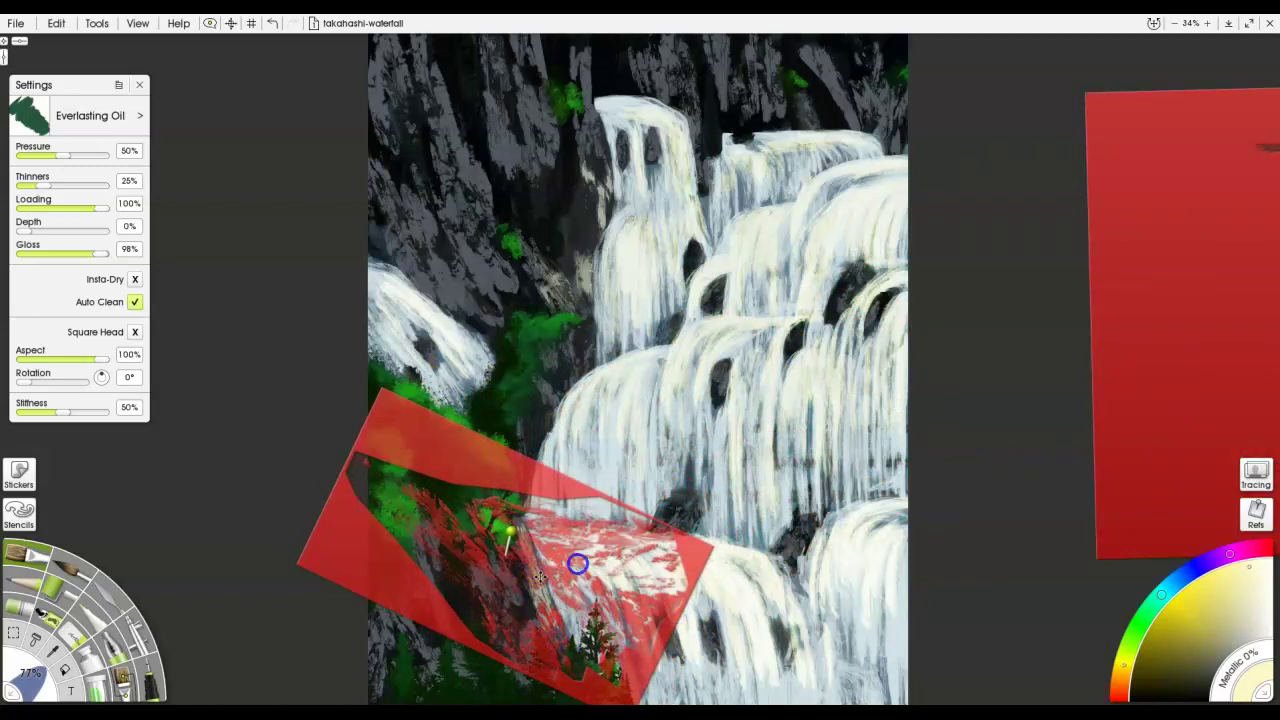
pyautogui.moveTo(566, 577); pyautogui.dragTo(502, 594)
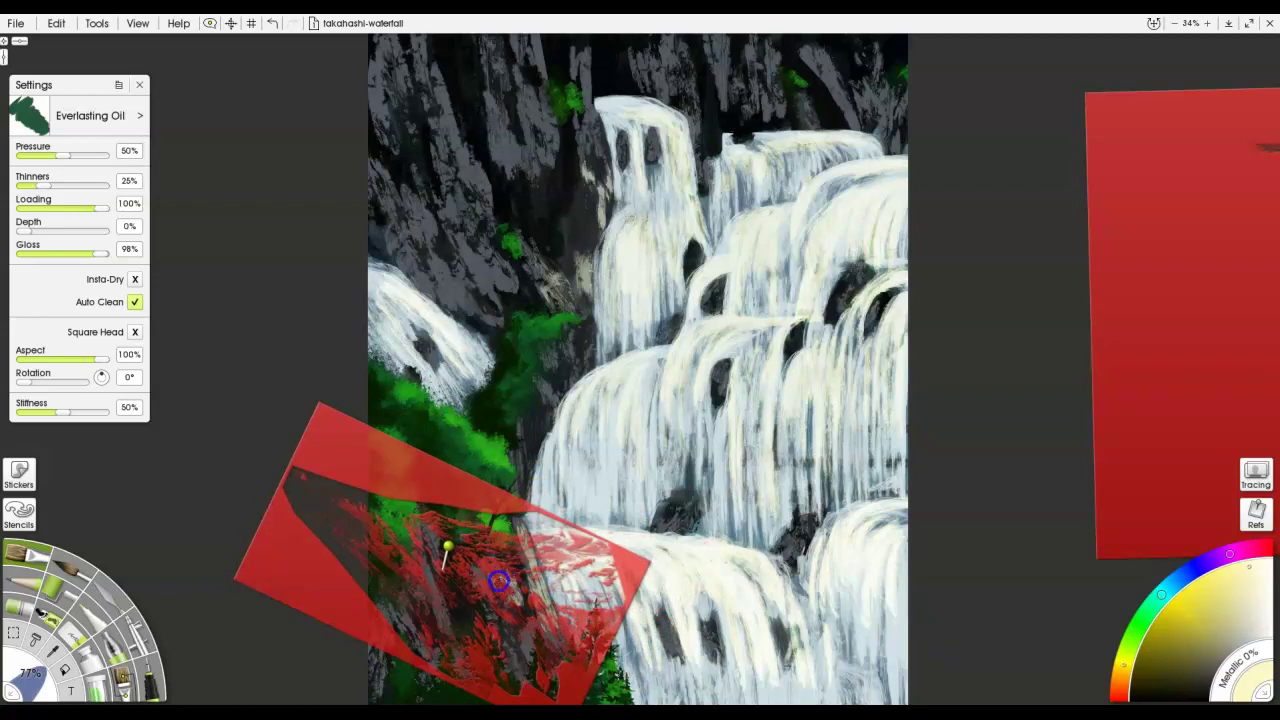
pyautogui.moveTo(483, 587); pyautogui.dragTo(562, 482)
pyautogui.moveTo(663, 537); pyautogui.dragTo(603, 566)
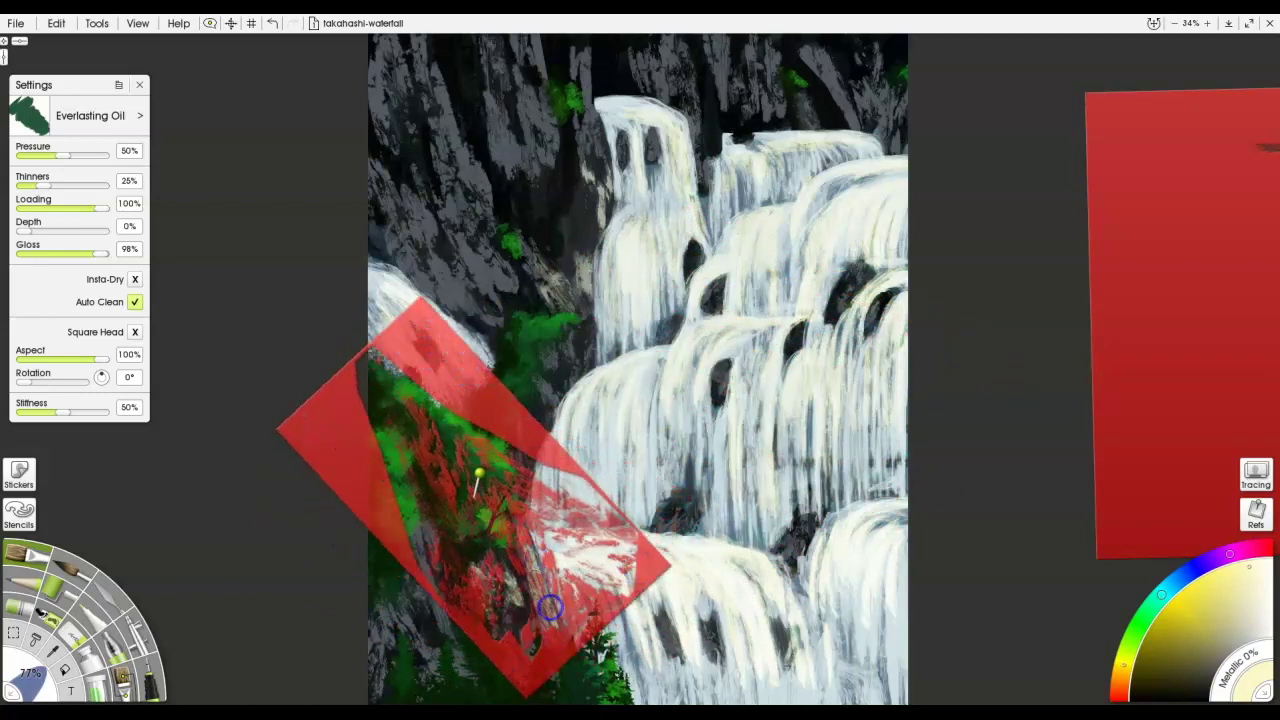
# Shift the rock stencil along the base of the lower-left cliff, rotate it nearly upright, and paint more pale yellow texture.
pyautogui.moveTo(550, 610); pyautogui.dragTo(543, 660)
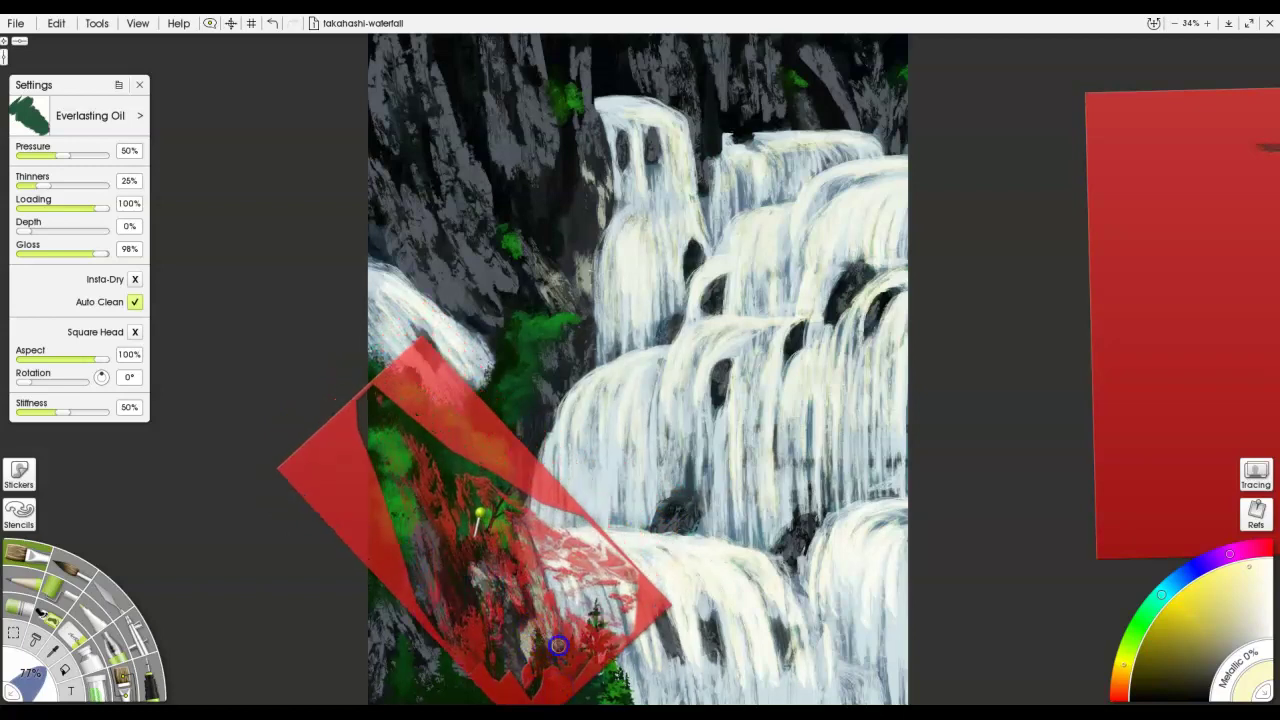
pyautogui.moveTo(600, 627); pyautogui.dragTo(428, 690)
pyautogui.moveTo(446, 552); pyautogui.dragTo(474, 531)
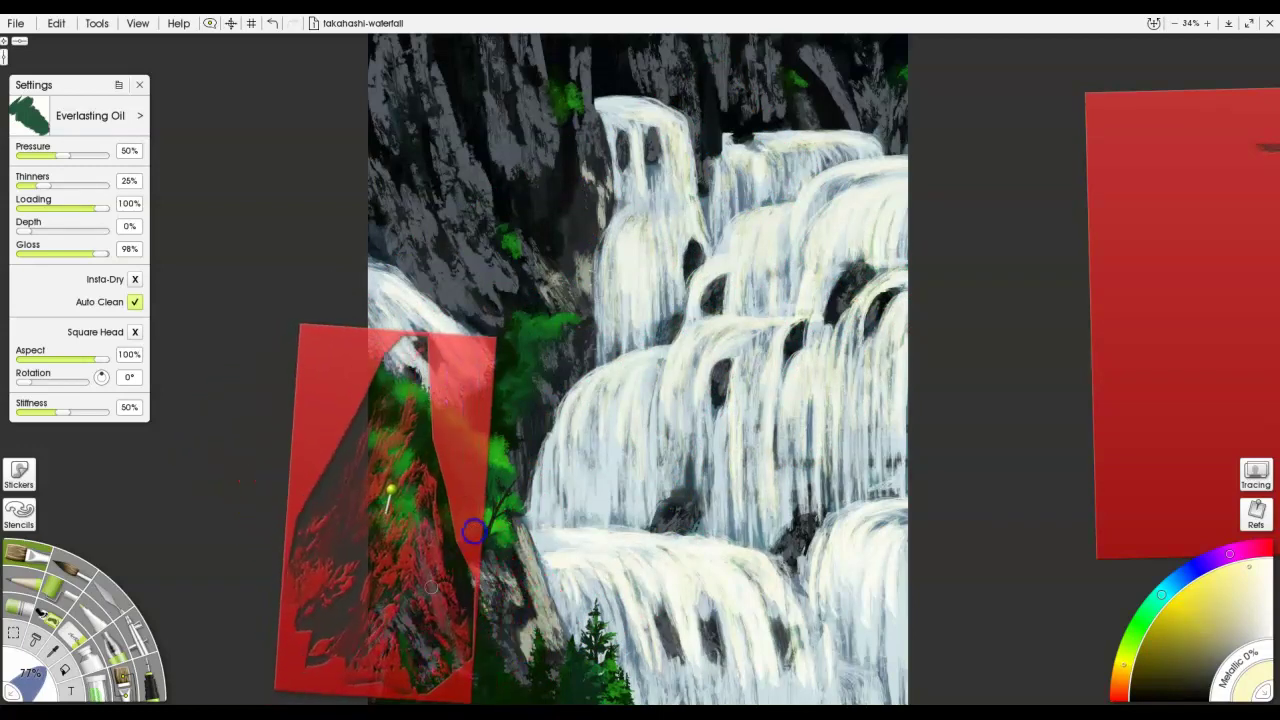
pyautogui.moveTo(443, 616)
pyautogui.mouseDown()
pyautogui.moveTo(428, 640)
pyautogui.moveTo(414, 618)
pyautogui.moveTo(400, 625)
pyautogui.moveTo(566, 283)
pyautogui.moveTo(720, 257)
pyautogui.moveTo(563, 549)
pyautogui.mouseUp()
pyautogui.moveTo(518, 672)
pyautogui.mouseDown()
pyautogui.moveTo(514, 617)
pyautogui.moveTo(523, 645)
pyautogui.moveTo(531, 624)
pyautogui.moveTo(543, 645)
pyautogui.moveTo(519, 527)
pyautogui.moveTo(556, 652)
pyautogui.mouseUp()
# Use the rock stencil to highlight the rocks beside the tall fall and among the right cascades, and set it aside off the canvas.
pyautogui.moveTo(556, 484)
pyautogui.mouseDown()
pyautogui.moveTo(620, 334)
pyautogui.moveTo(1054, 171)
pyautogui.moveTo(643, 229)
pyautogui.moveTo(631, 194)
pyautogui.mouseUp()
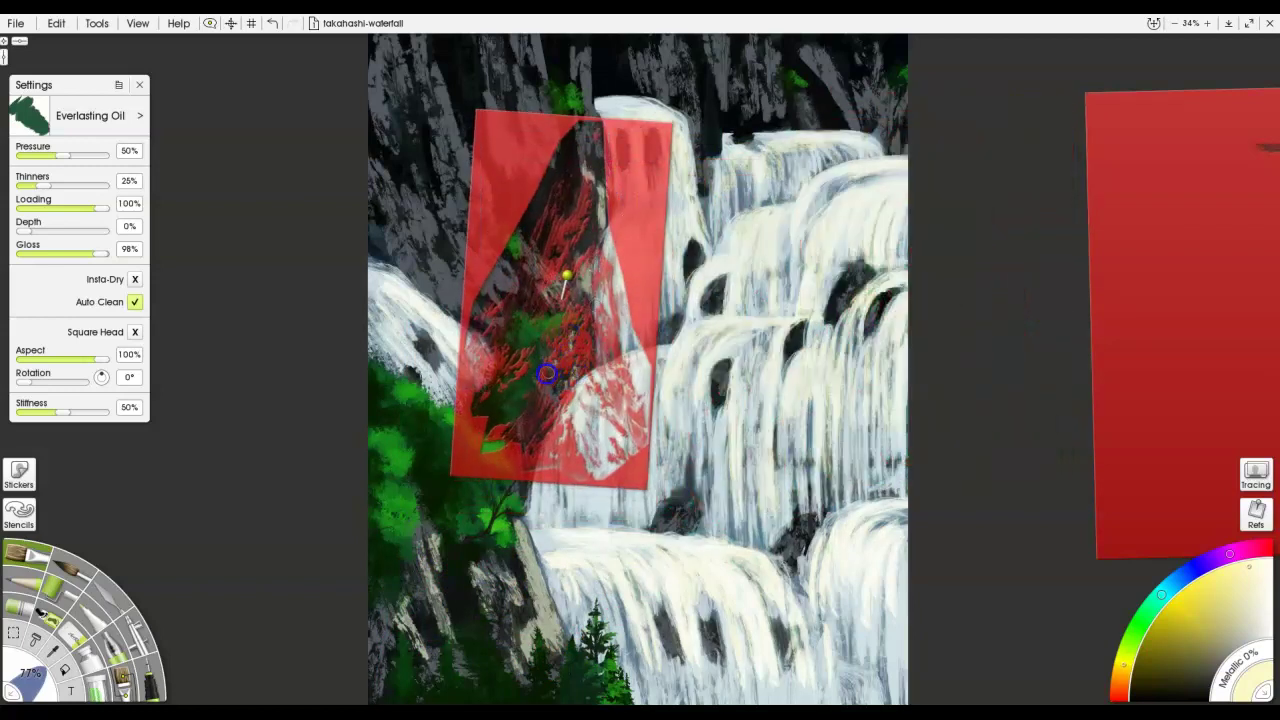
pyautogui.moveTo(547, 390)
pyautogui.mouseDown()
pyautogui.moveTo(729, 229)
pyautogui.moveTo(891, 194)
pyautogui.moveTo(511, 303)
pyautogui.moveTo(486, 256)
pyautogui.mouseUp()
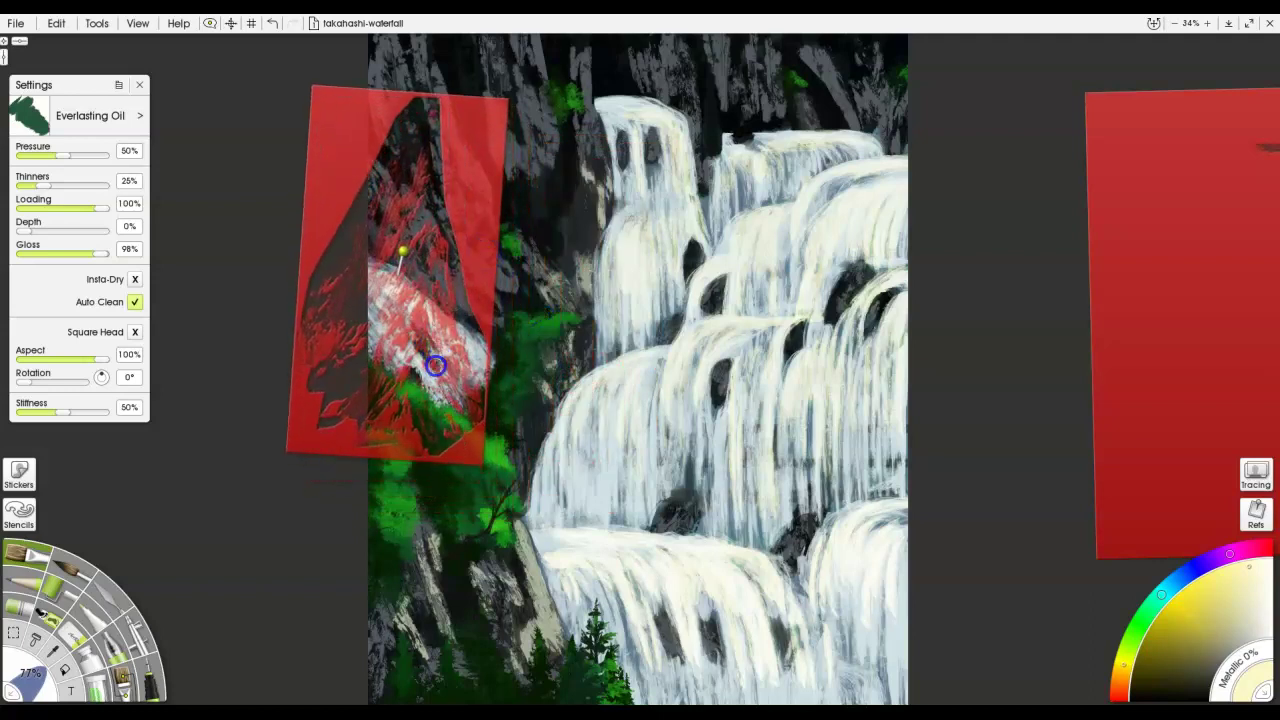
pyautogui.moveTo(432, 355)
pyautogui.mouseDown()
pyautogui.moveTo(939, 171)
pyautogui.moveTo(849, 329)
pyautogui.moveTo(840, 303)
pyautogui.moveTo(820, 320)
pyautogui.moveTo(929, 234)
pyautogui.mouseUp()
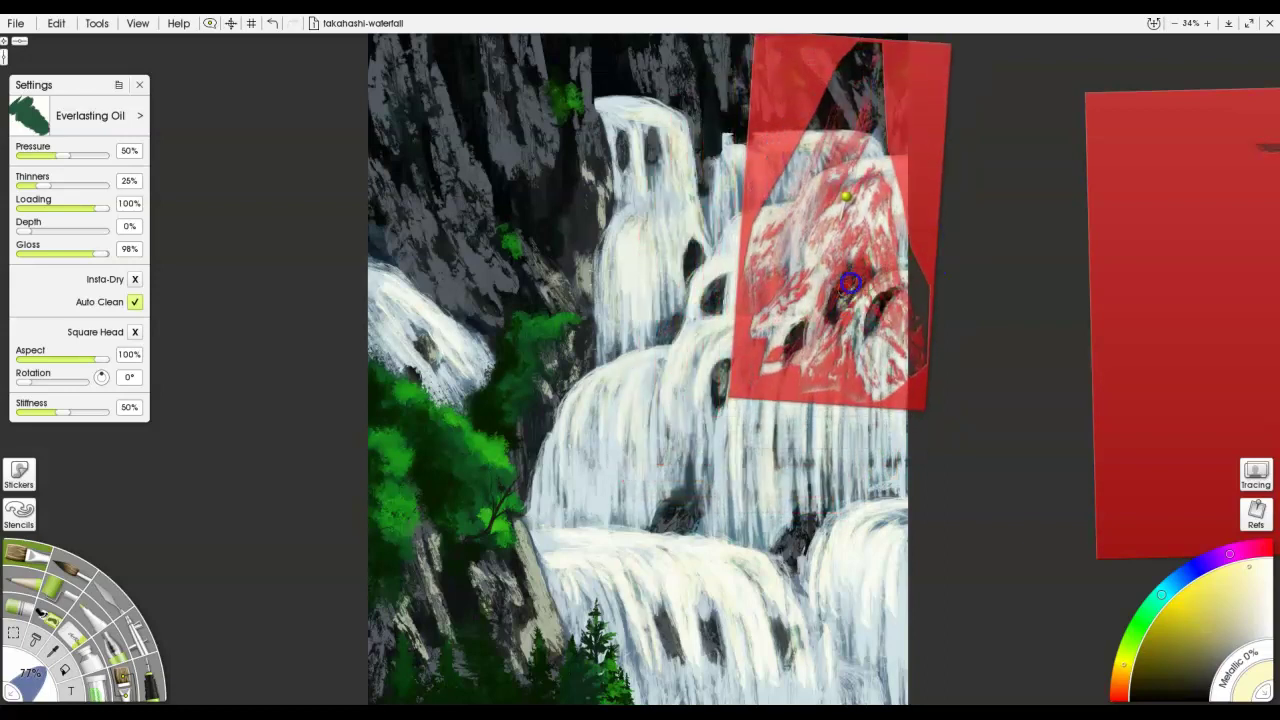
pyautogui.moveTo(831, 320); pyautogui.dragTo(940, 312)
pyautogui.moveTo(834, 373); pyautogui.dragTo(980, 348)
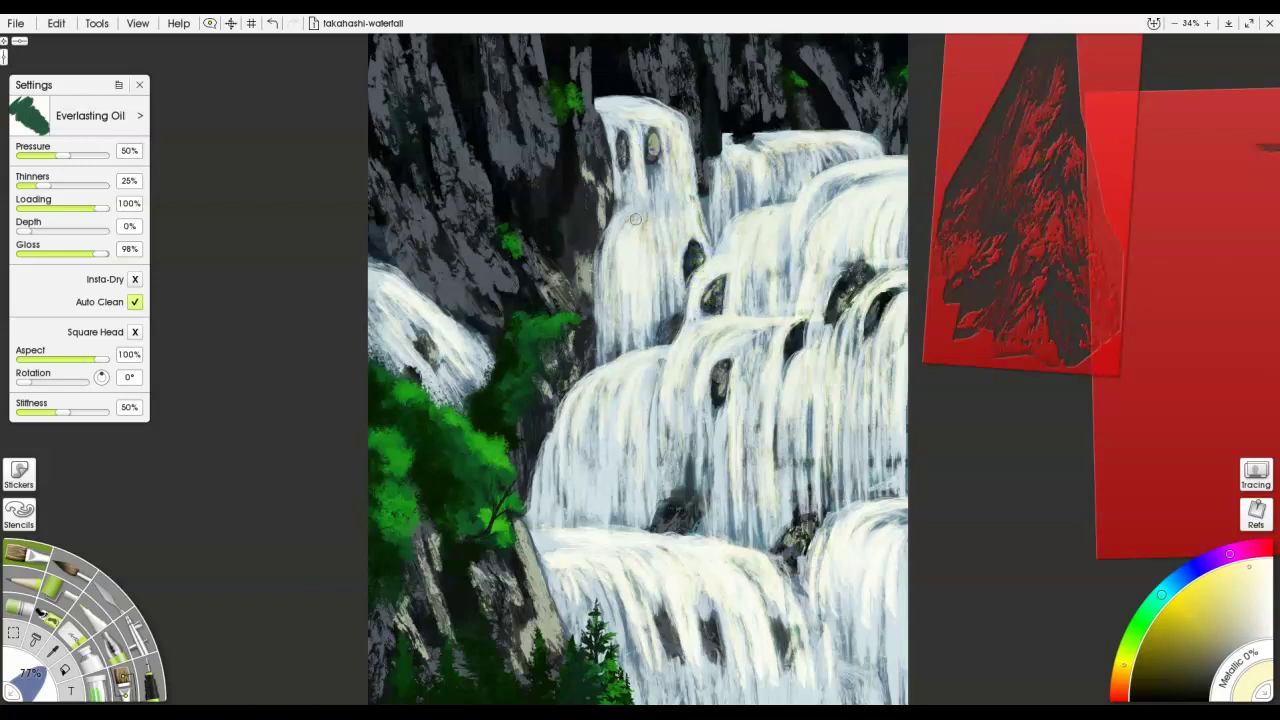
# Paint pale yellow highlights on the cliffs above the falls and texture the rocks above the small left fall through the tilted rock stencil.
pyautogui.moveTo(718, 66)
pyautogui.mouseDown()
pyautogui.moveTo(725, 99)
pyautogui.moveTo(725, 46)
pyautogui.moveTo(729, 136)
pyautogui.moveTo(692, 46)
pyautogui.moveTo(700, 133)
pyautogui.moveTo(677, 62)
pyautogui.mouseUp()
pyautogui.moveTo(495, 119)
pyautogui.mouseDown()
pyautogui.moveTo(514, 166)
pyautogui.moveTo(536, 172)
pyautogui.moveTo(540, 60)
pyautogui.moveTo(548, 147)
pyautogui.mouseUp()
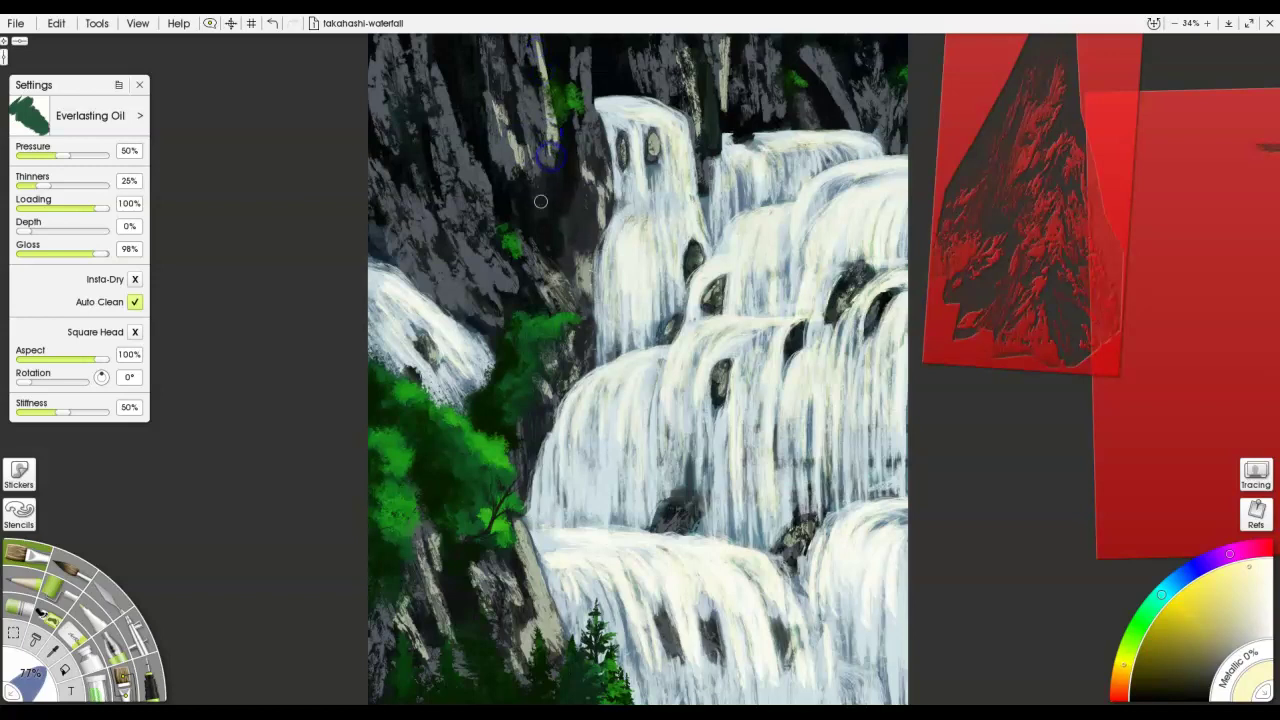
pyautogui.moveTo(1077, 330); pyautogui.dragTo(463, 374)
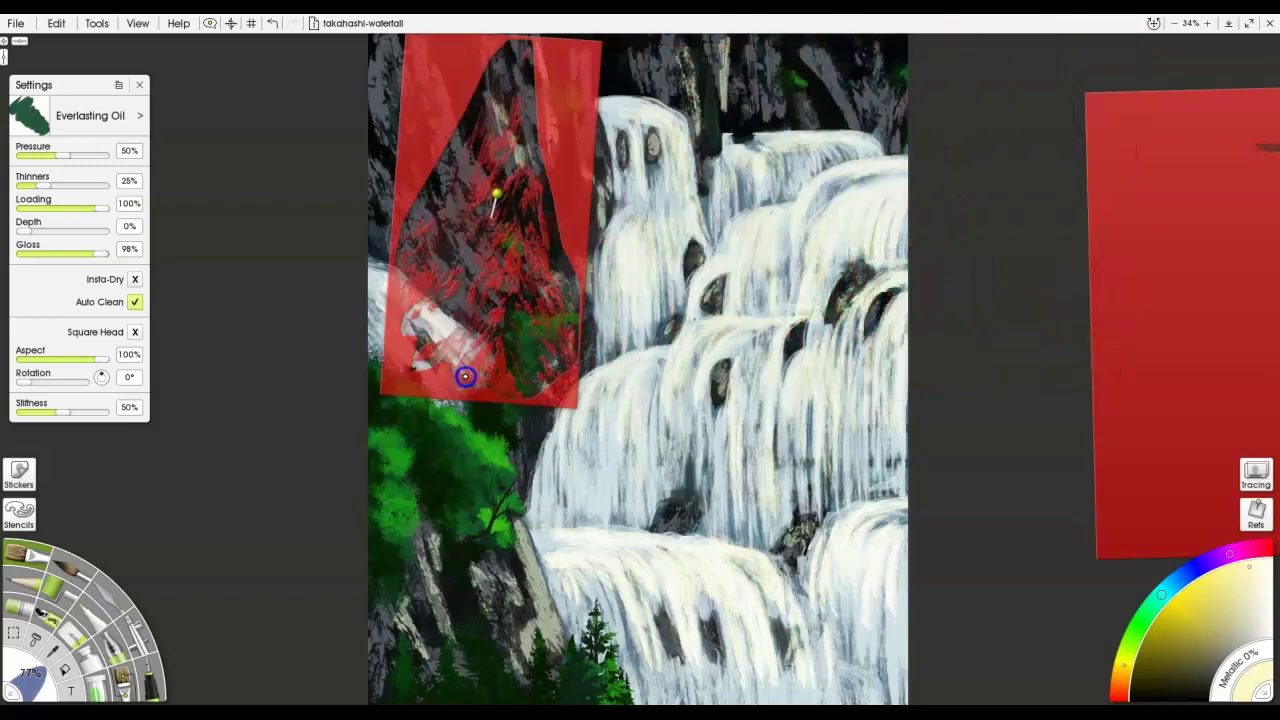
pyautogui.moveTo(588, 395); pyautogui.dragTo(550, 358)
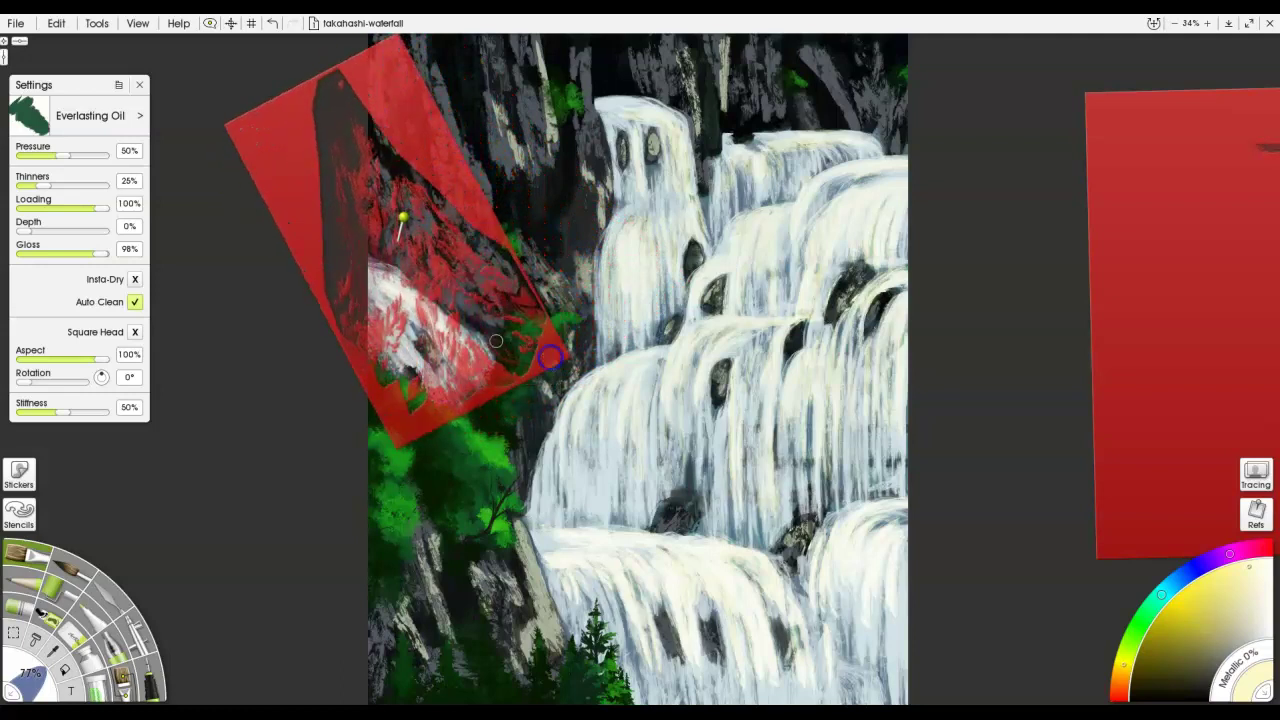
pyautogui.moveTo(447, 257)
pyautogui.mouseDown()
pyautogui.moveTo(462, 300)
pyautogui.moveTo(482, 300)
pyautogui.moveTo(490, 258)
pyautogui.moveTo(436, 245)
pyautogui.moveTo(422, 255)
pyautogui.moveTo(404, 228)
pyautogui.moveTo(400, 196)
pyautogui.moveTo(438, 134)
pyautogui.moveTo(430, 288)
pyautogui.mouseUp()
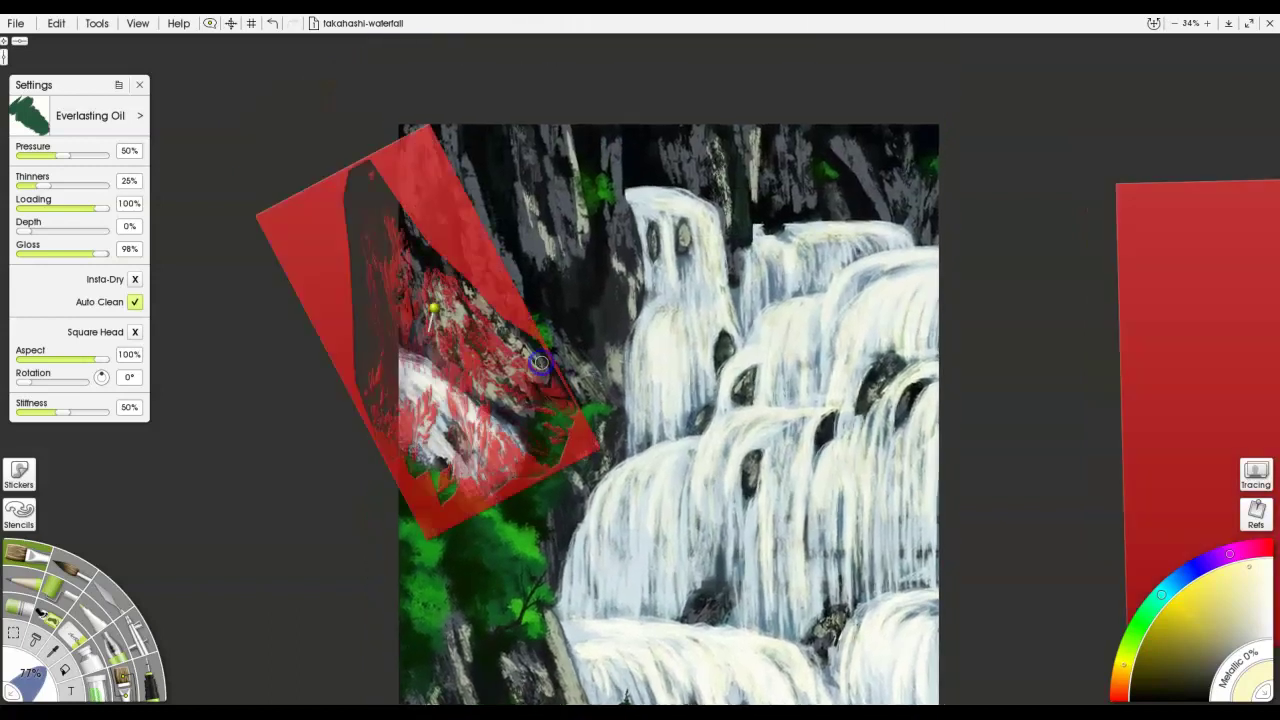
# Rotate the rock stencil upright over the upper-left cliff, flip it horizontally, and paint pale yellow texture on the rocks.
pyautogui.moveTo(577, 450); pyautogui.dragTo(574, 234)
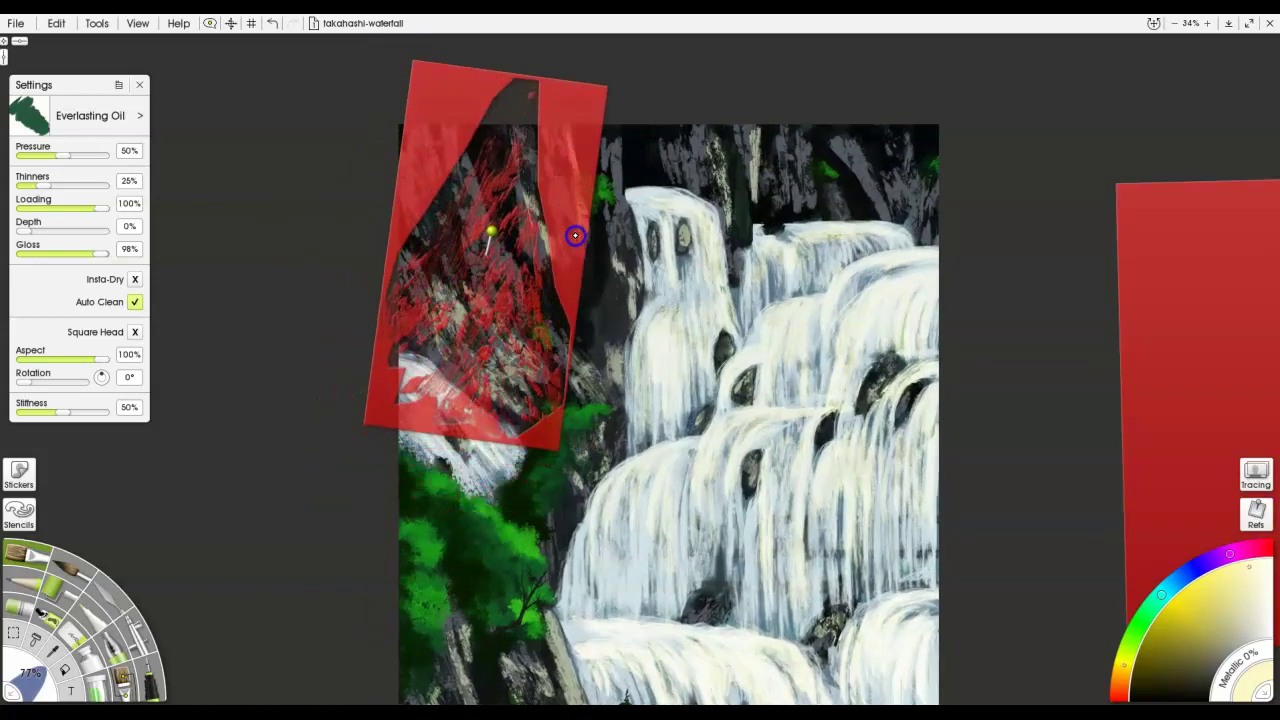
pyautogui.rightClick(558, 174)
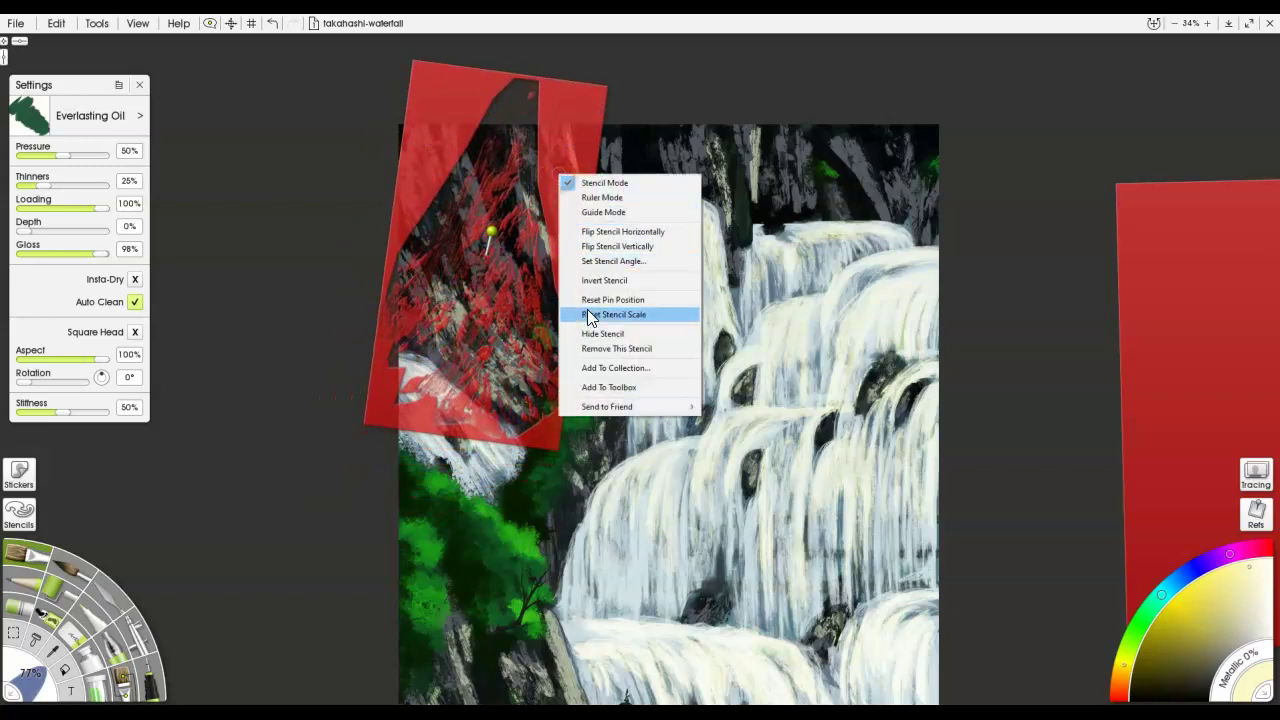
pyautogui.click(614, 238)
pyautogui.moveTo(465, 213)
pyautogui.mouseDown()
pyautogui.moveTo(497, 258)
pyautogui.moveTo(485, 222)
pyautogui.moveTo(485, 243)
pyautogui.moveTo(461, 214)
pyautogui.moveTo(457, 155)
pyautogui.moveTo(491, 250)
pyautogui.moveTo(447, 136)
pyautogui.moveTo(464, 190)
pyautogui.mouseUp()
# Texture the cliffs above the right cascade and beside the tall fall through the flipped stencil, and move it off the canvas.
pyautogui.moveTo(549, 196); pyautogui.dragTo(851, 145)
pyautogui.moveTo(876, 323); pyautogui.dragTo(822, 366)
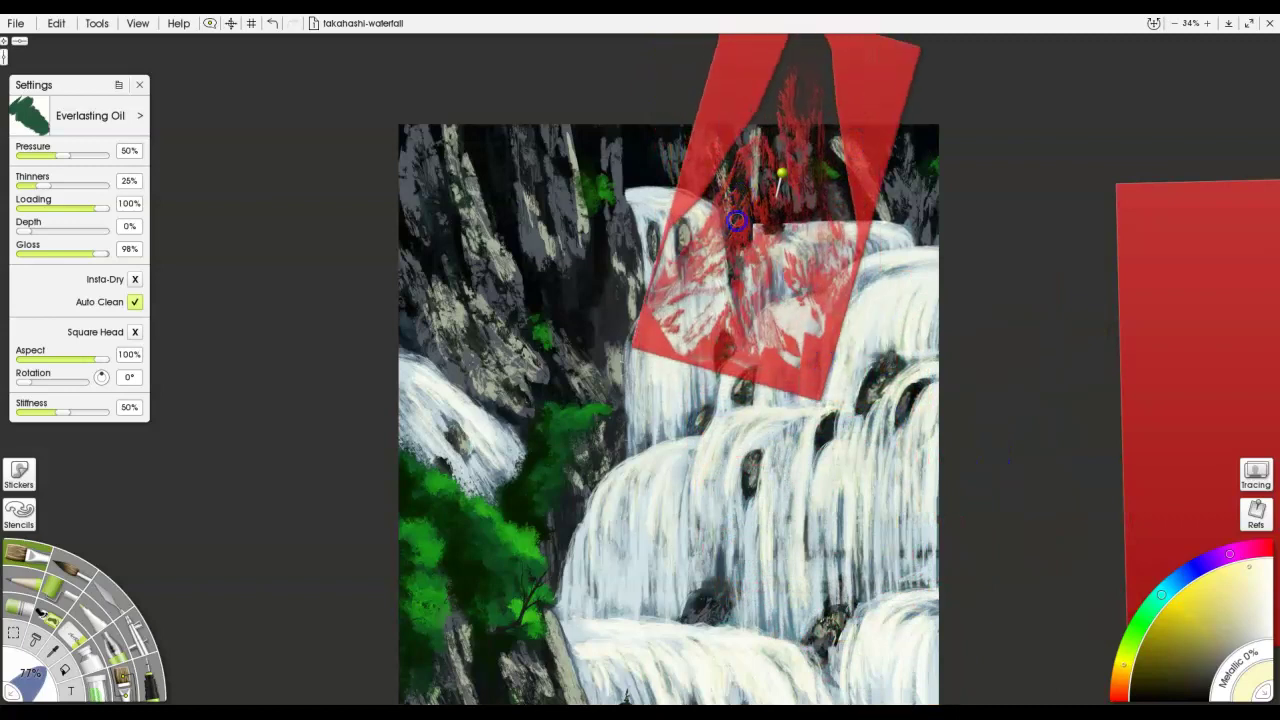
pyautogui.moveTo(833, 160); pyautogui.dragTo(664, 157)
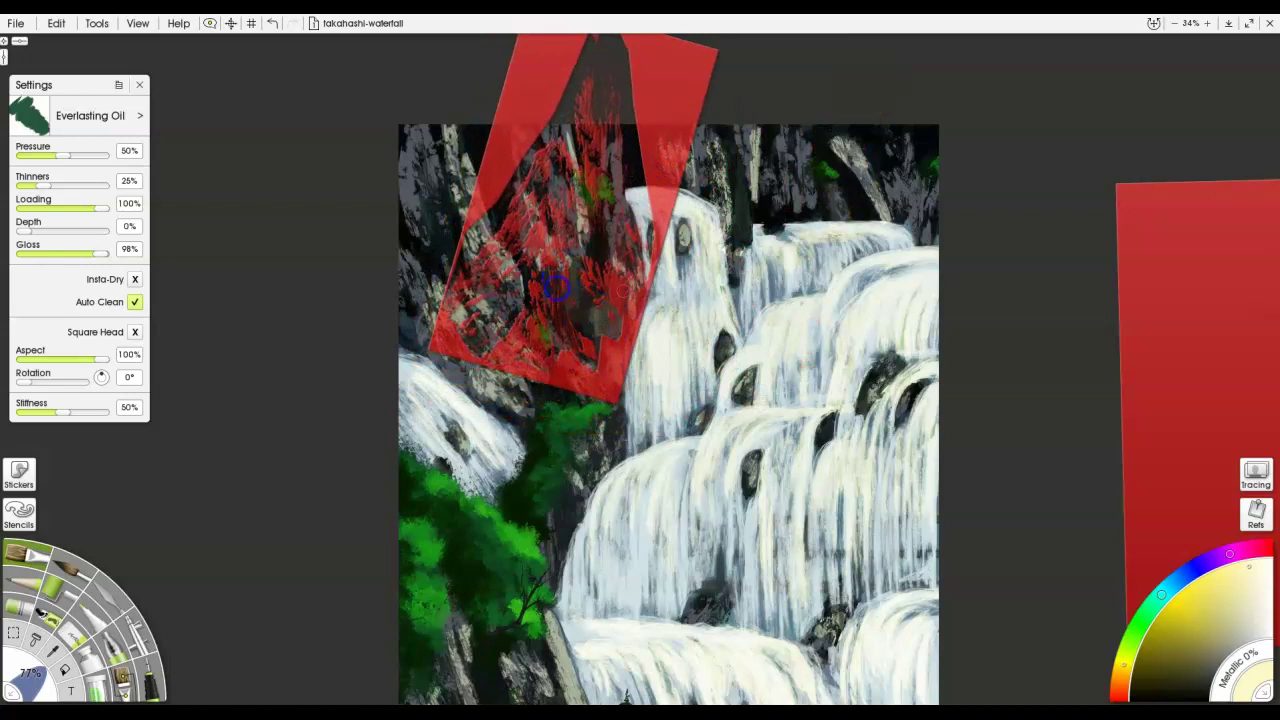
pyautogui.moveTo(682, 121); pyautogui.dragTo(1264, 110)
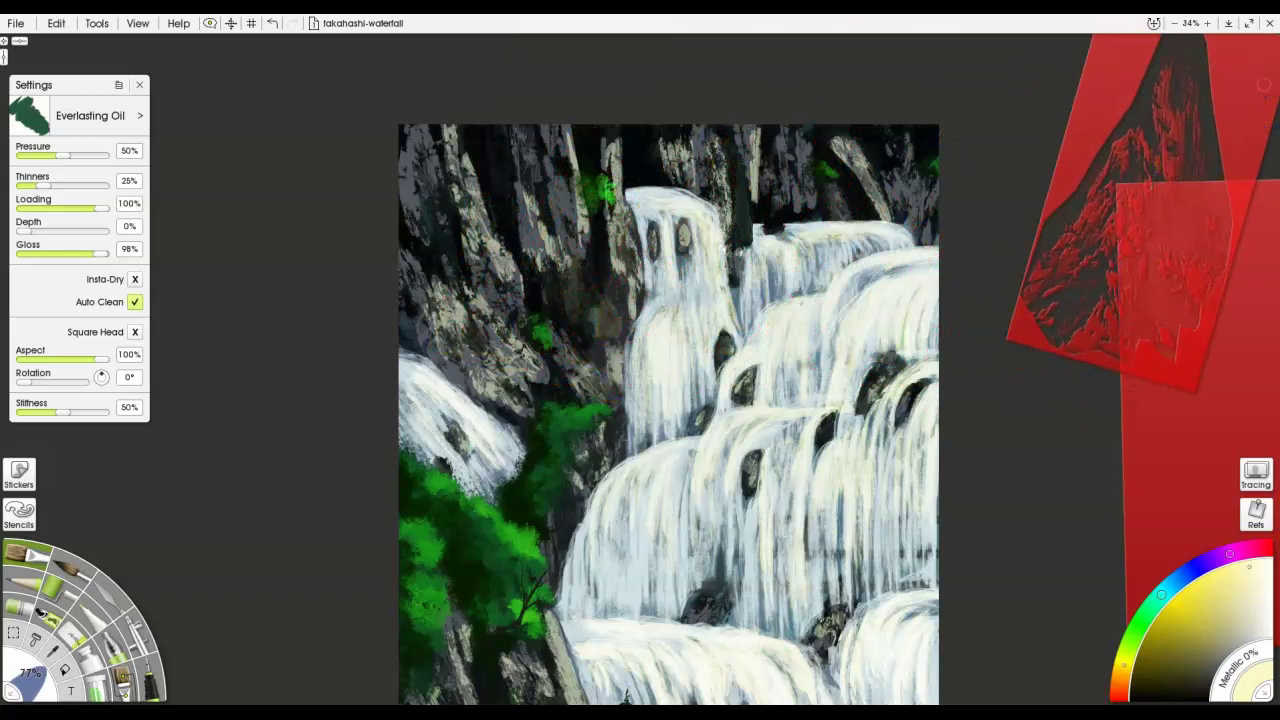
# Paint pale yellow highlights on the small dark rocks in the bottom cascade, and undo and redo the last stroke to compare.
pyautogui.scroll(-3, 537, 319)
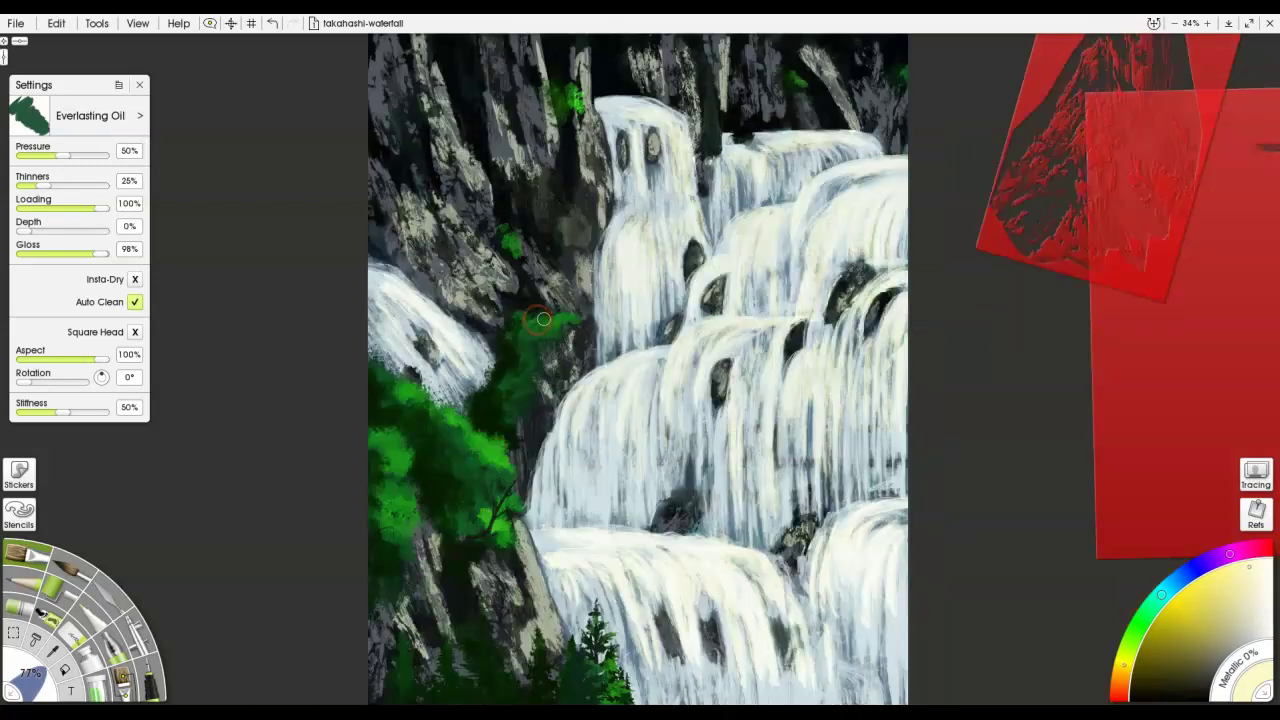
pyautogui.moveTo(661, 622)
pyautogui.mouseDown()
pyautogui.moveTo(668, 640)
pyautogui.moveTo(729, 652)
pyautogui.mouseUp()
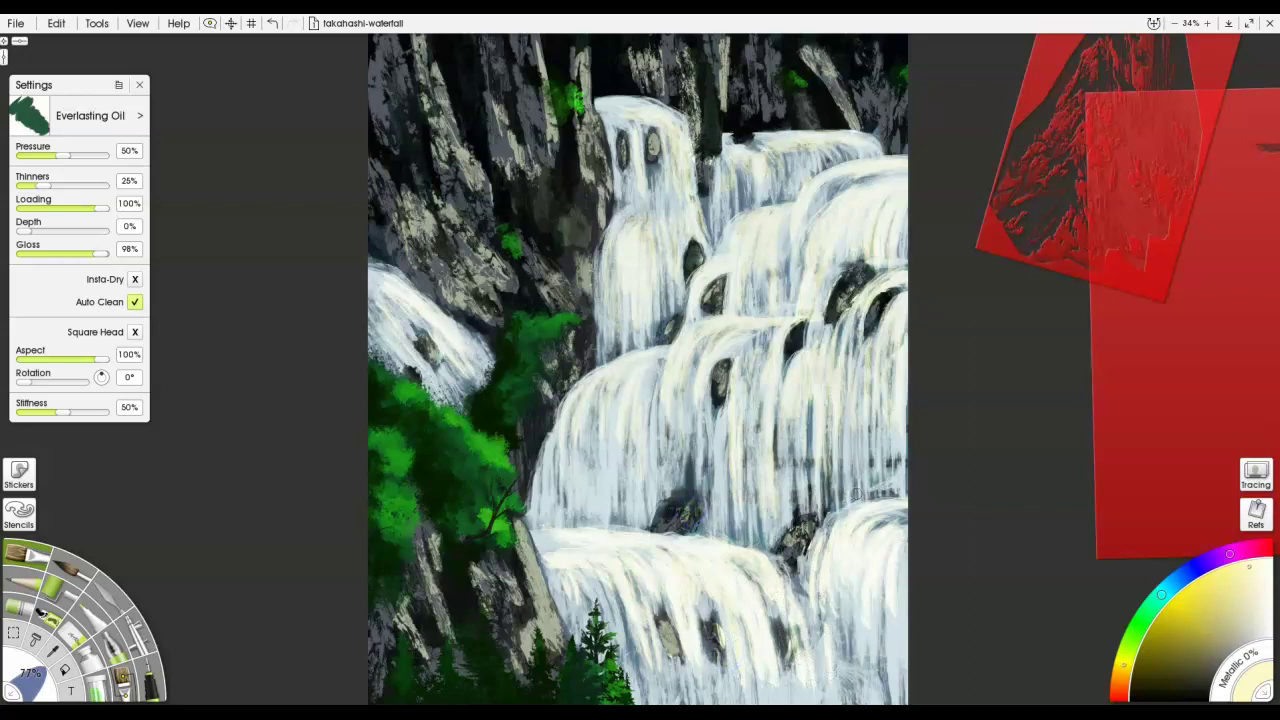
pyautogui.scroll(4, 706, 512)
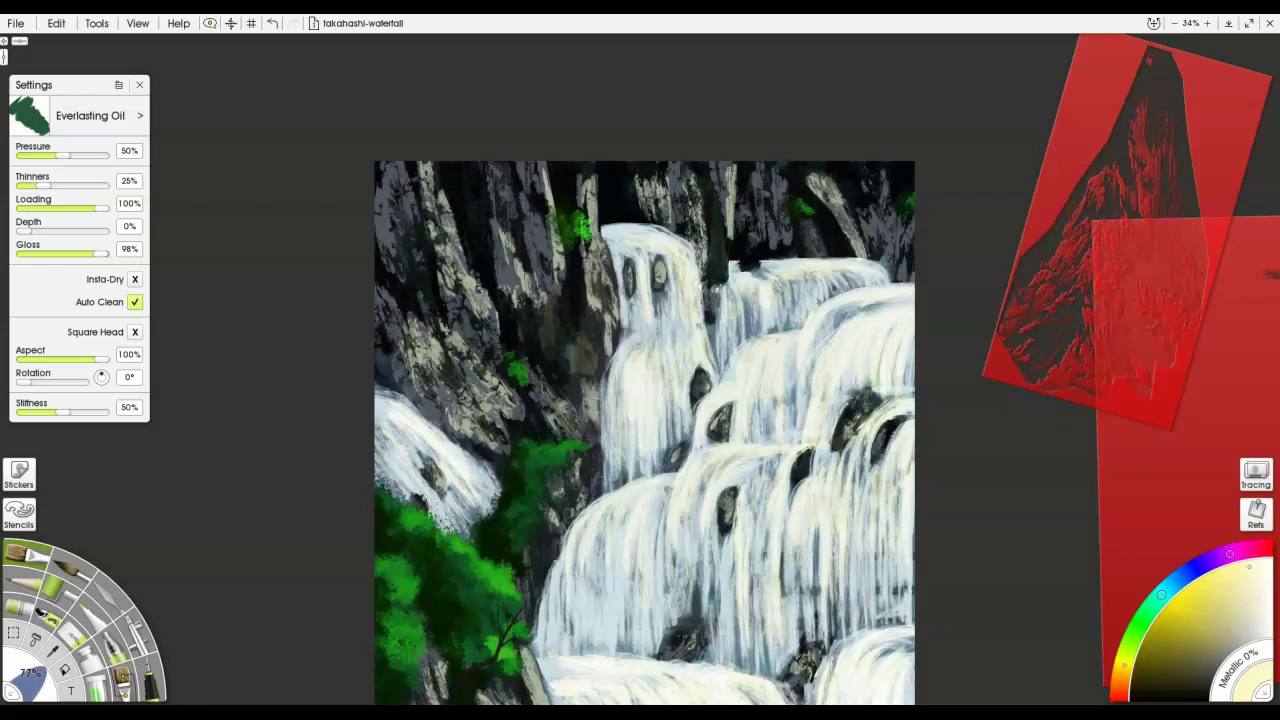
pyautogui.hotkey('ctrl', 'z')
pyautogui.hotkey('ctrl', 'y')
pyautogui.scroll(-3, 544, 449)
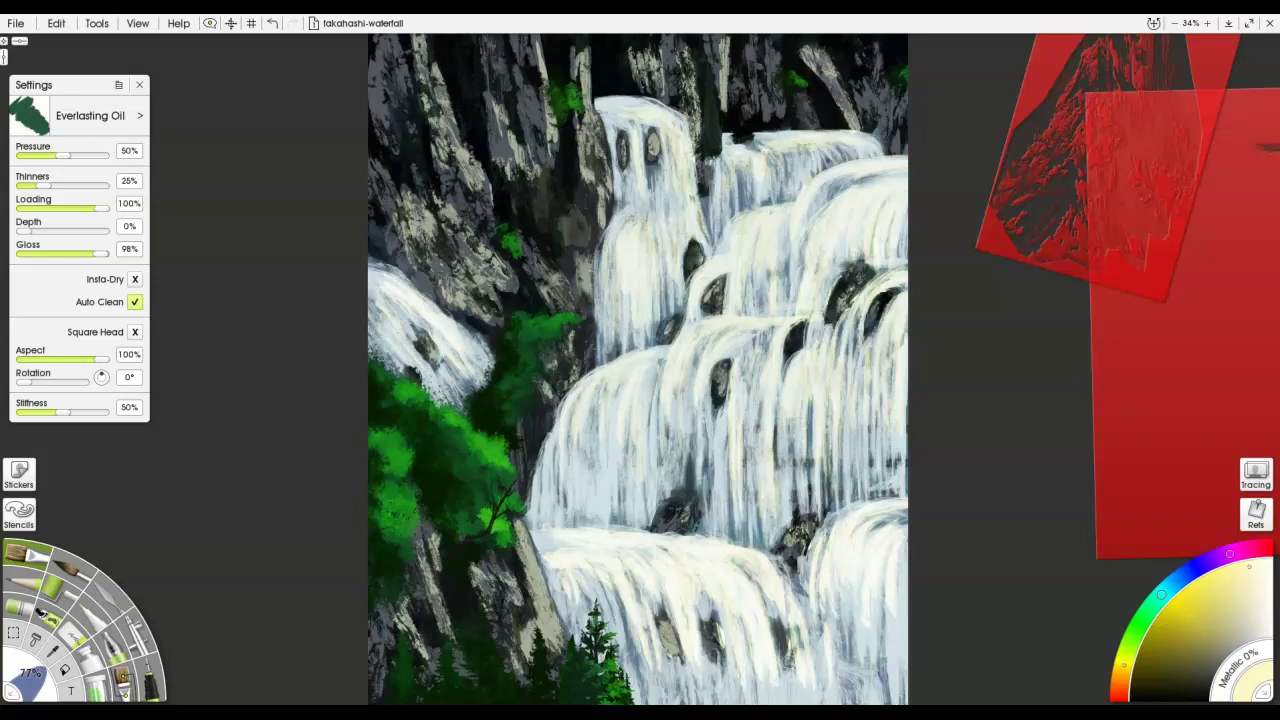
# Draw a dark brown horizontal line with the wax crayon across the middle cascade, from the painting's right edge to the left bush.
pyautogui.moveTo(760, 500); pyautogui.dragTo(840, 371)
pyautogui.scroll(3, 838, 372)
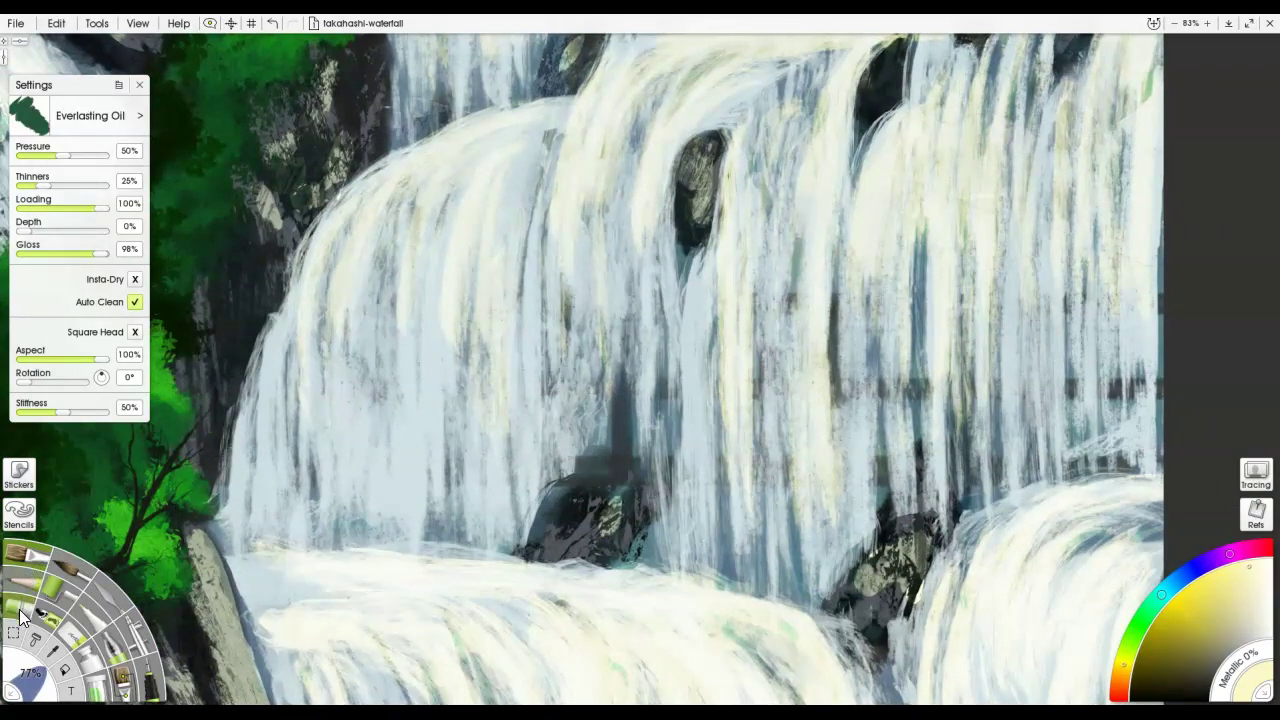
pyautogui.click(22, 615)
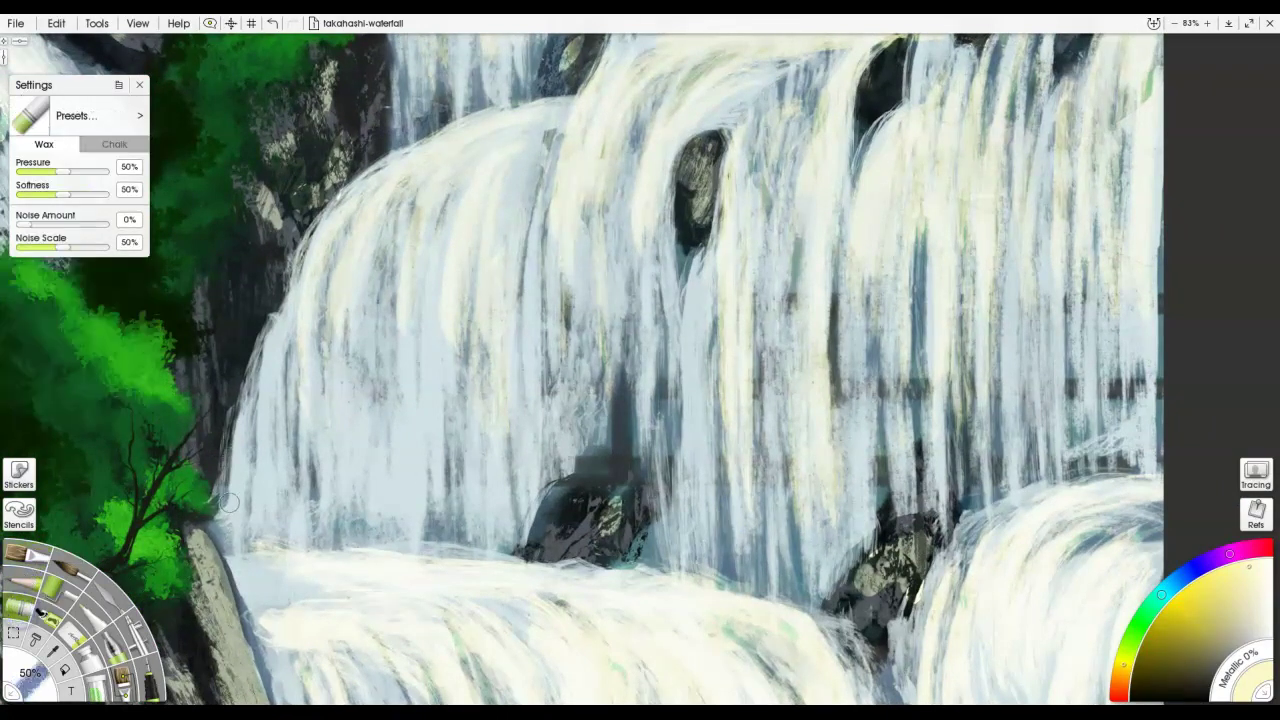
pyautogui.click(1127, 666)
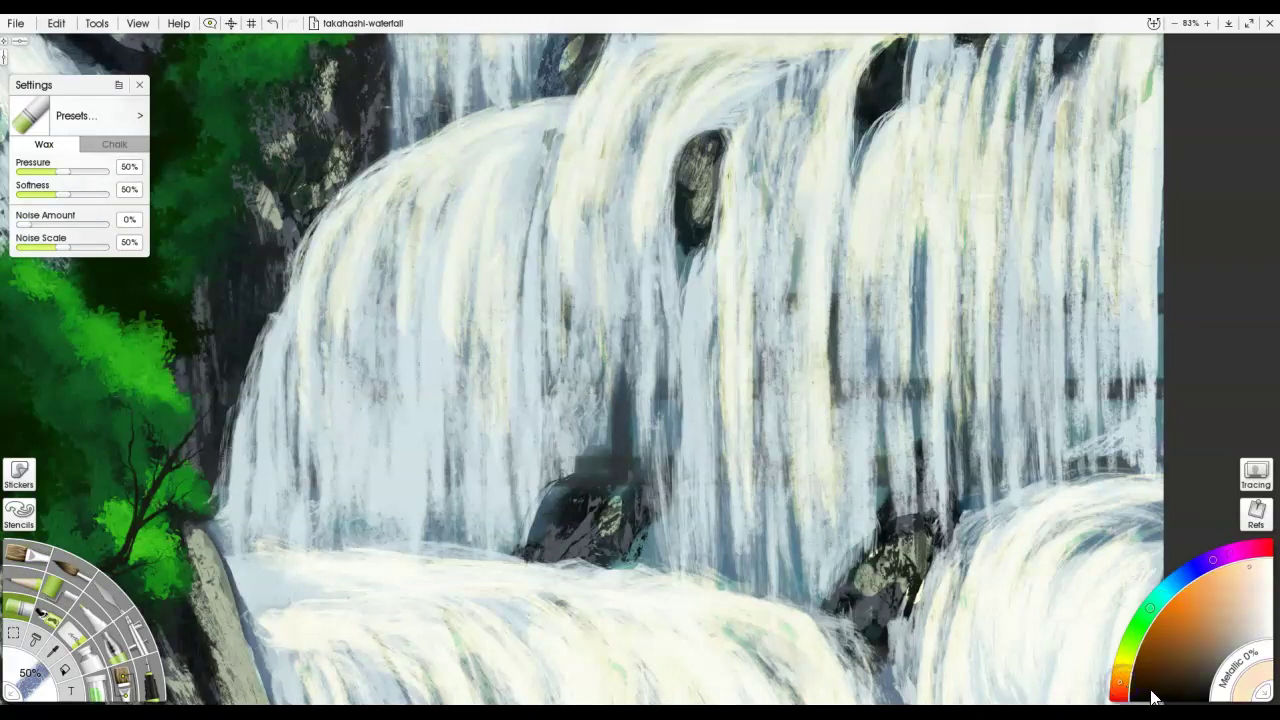
pyautogui.click(1150, 688)
pyautogui.moveTo(1156, 461); pyautogui.dragTo(385, 474)
pyautogui.moveTo(181, 475); pyautogui.dragTo(175, 475)
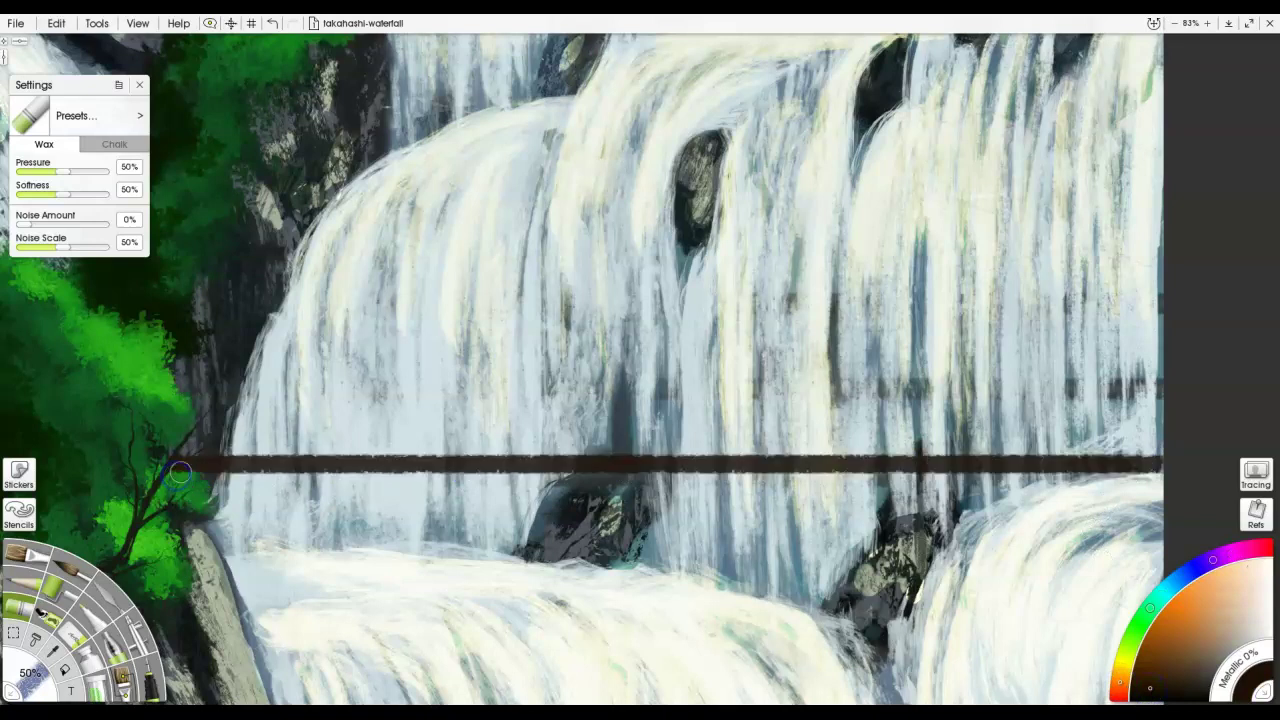
# Draw two more dark brown horizontal wax rails above the first one, from the painting's right edge to the left foliage.
pyautogui.moveTo(1187, 387); pyautogui.dragTo(331, 412)
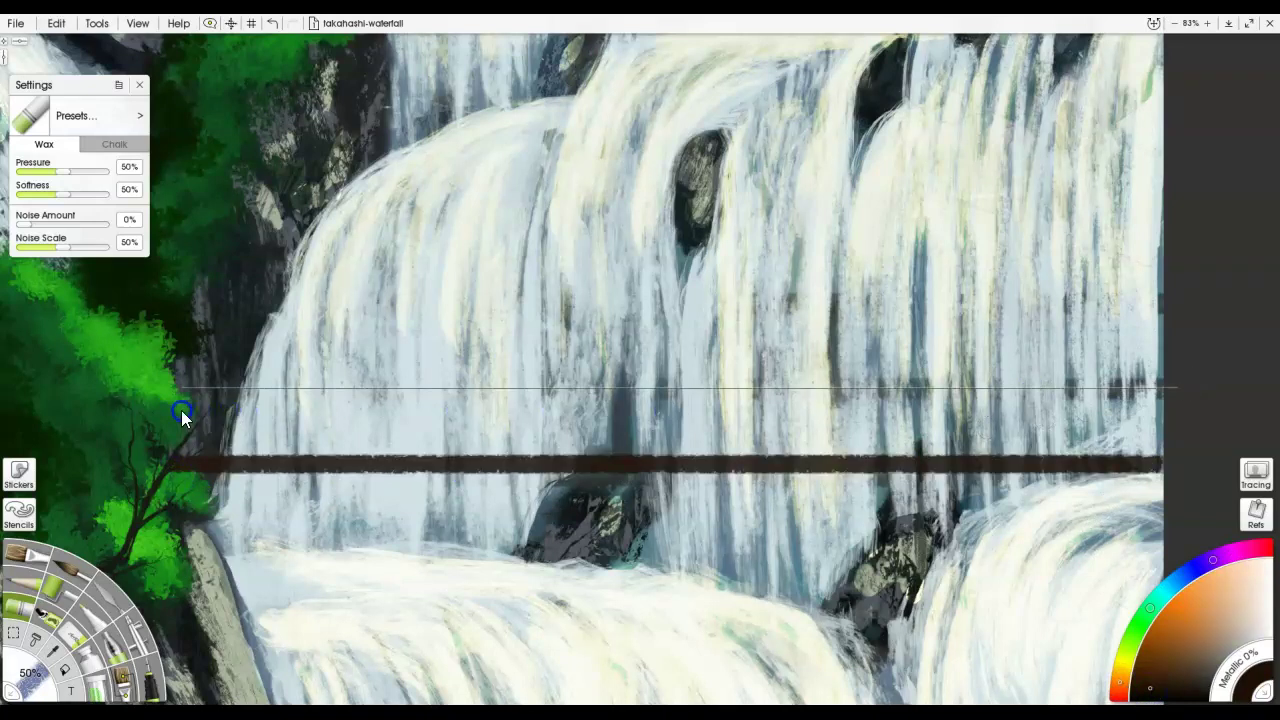
pyautogui.moveTo(181, 410); pyautogui.dragTo(181, 410)
pyautogui.moveTo(1160, 302); pyautogui.dragTo(87, 317)
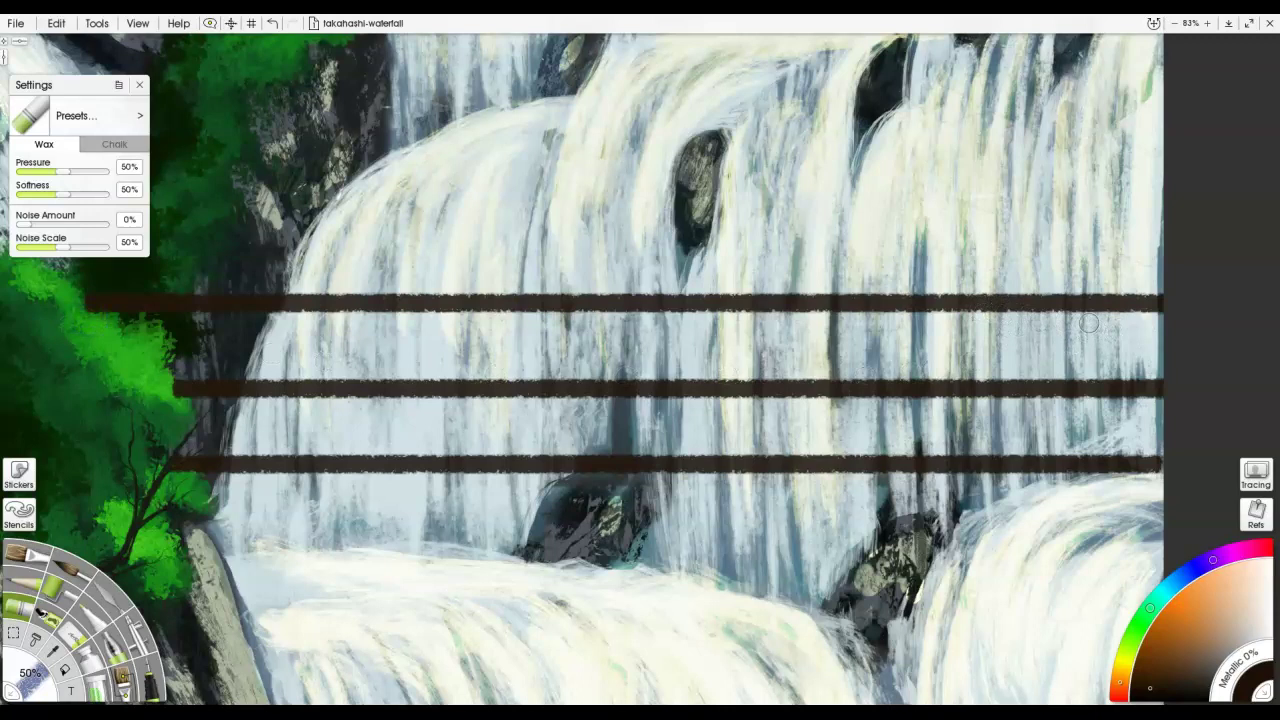
# Draw four dark brown vertical posts between the top and bottom rails across the right half of the bridge.
pyautogui.keyDown('shift'); pyautogui.click(1063, 463); pyautogui.keyUp('shift')
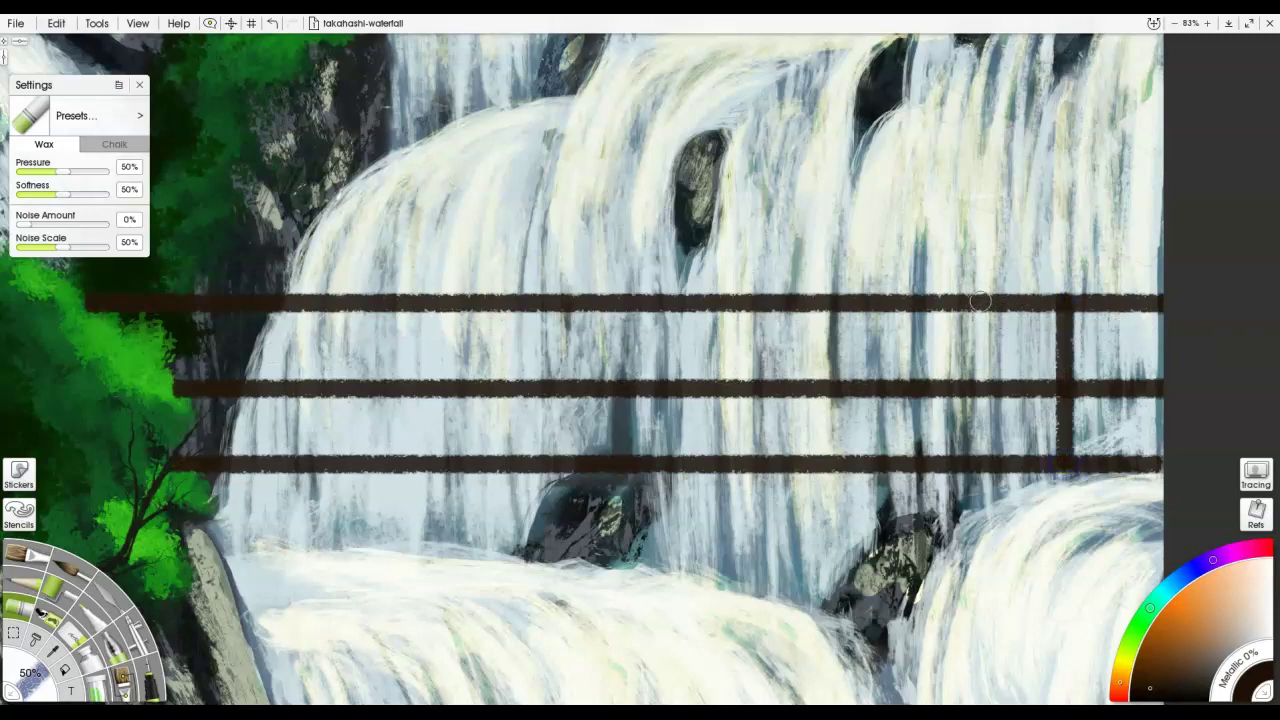
pyautogui.keyDown('shift'); pyautogui.click(1000, 463); pyautogui.keyUp('shift')
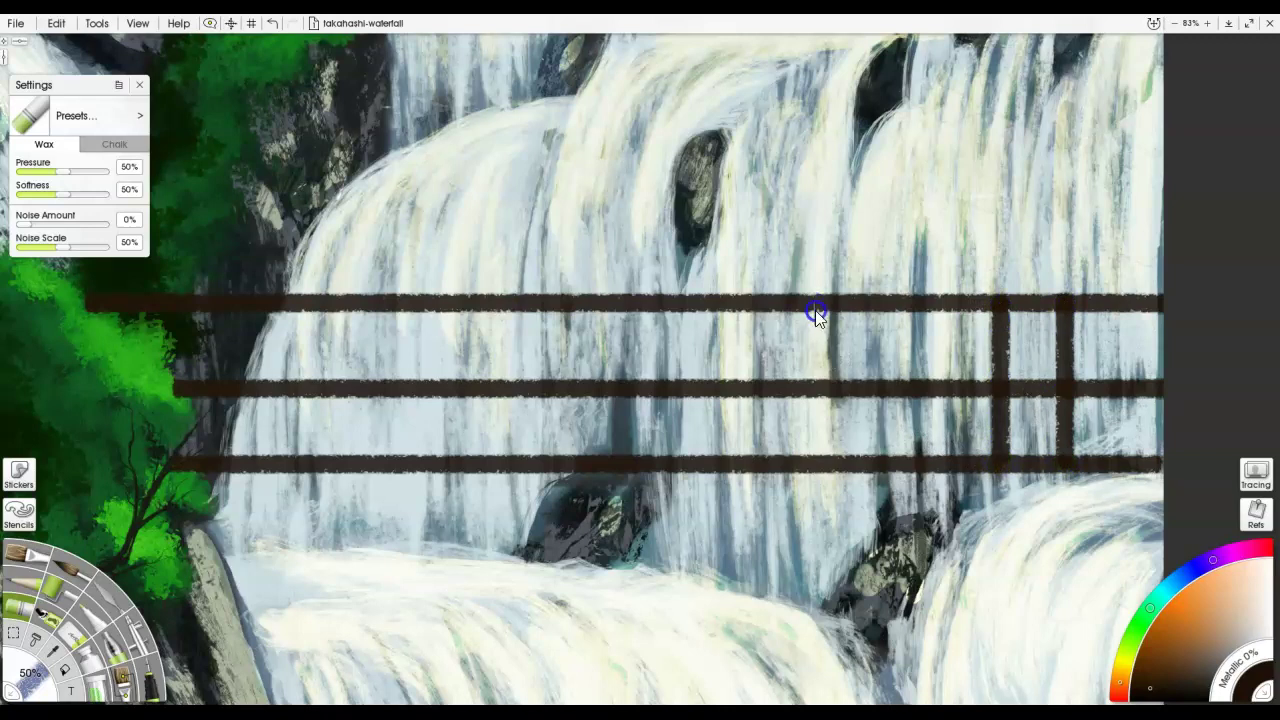
pyautogui.keyDown('shift'); pyautogui.click(815, 463); pyautogui.keyUp('shift')
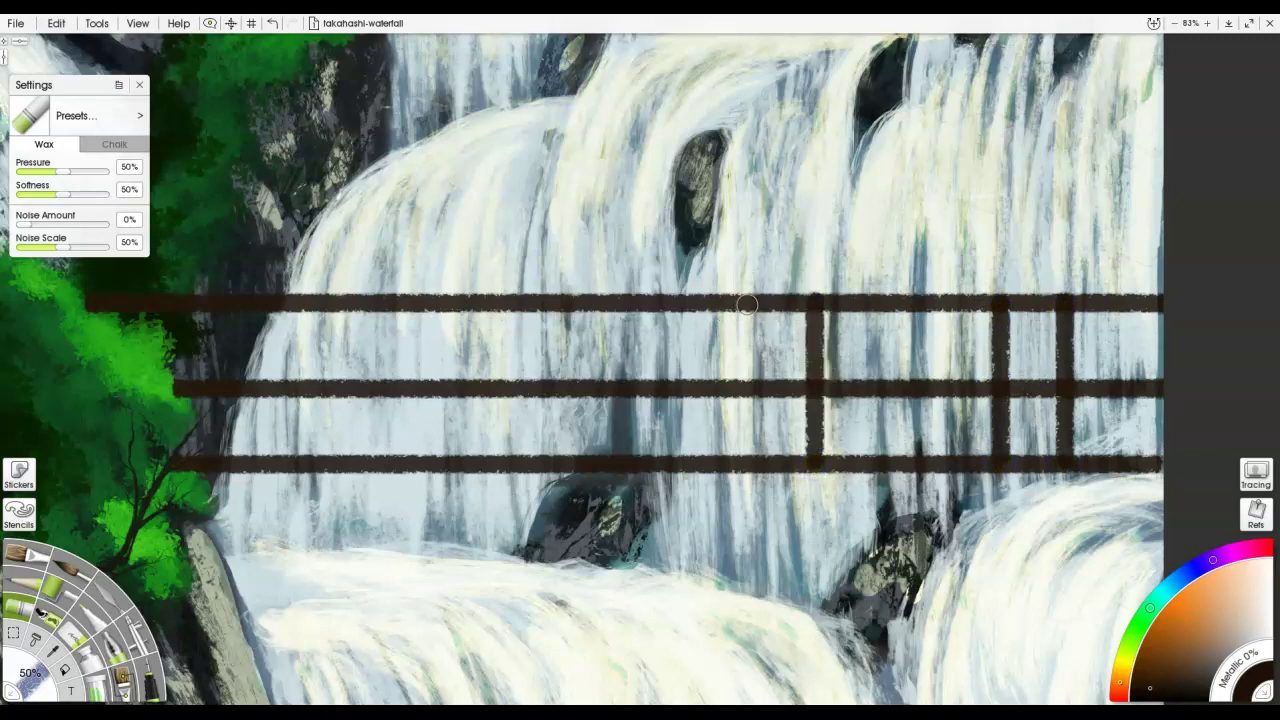
pyautogui.keyDown('shift'); pyautogui.click(758, 461); pyautogui.keyUp('shift')
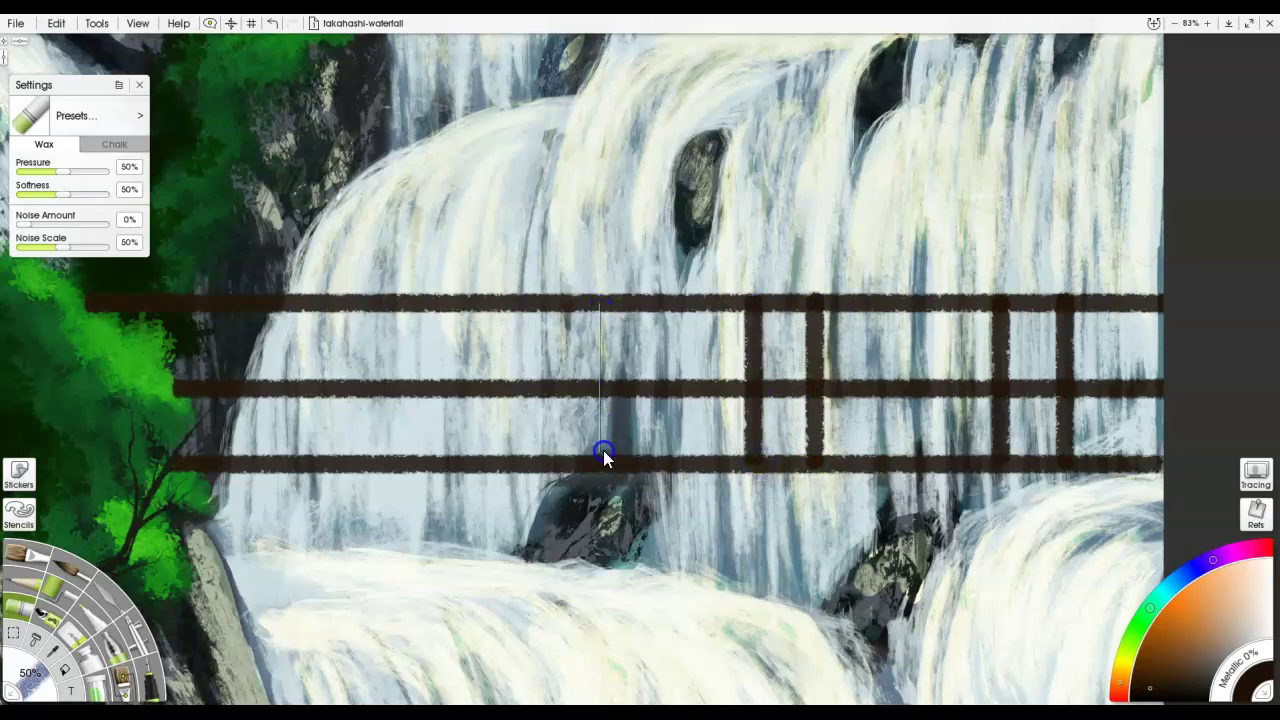
# Add five more dark brown posts between the rails from the bridge's middle to the cliff at its left end.
pyautogui.keyDown('shift'); pyautogui.click(603, 455); pyautogui.keyUp('shift')
pyautogui.click(532, 302)
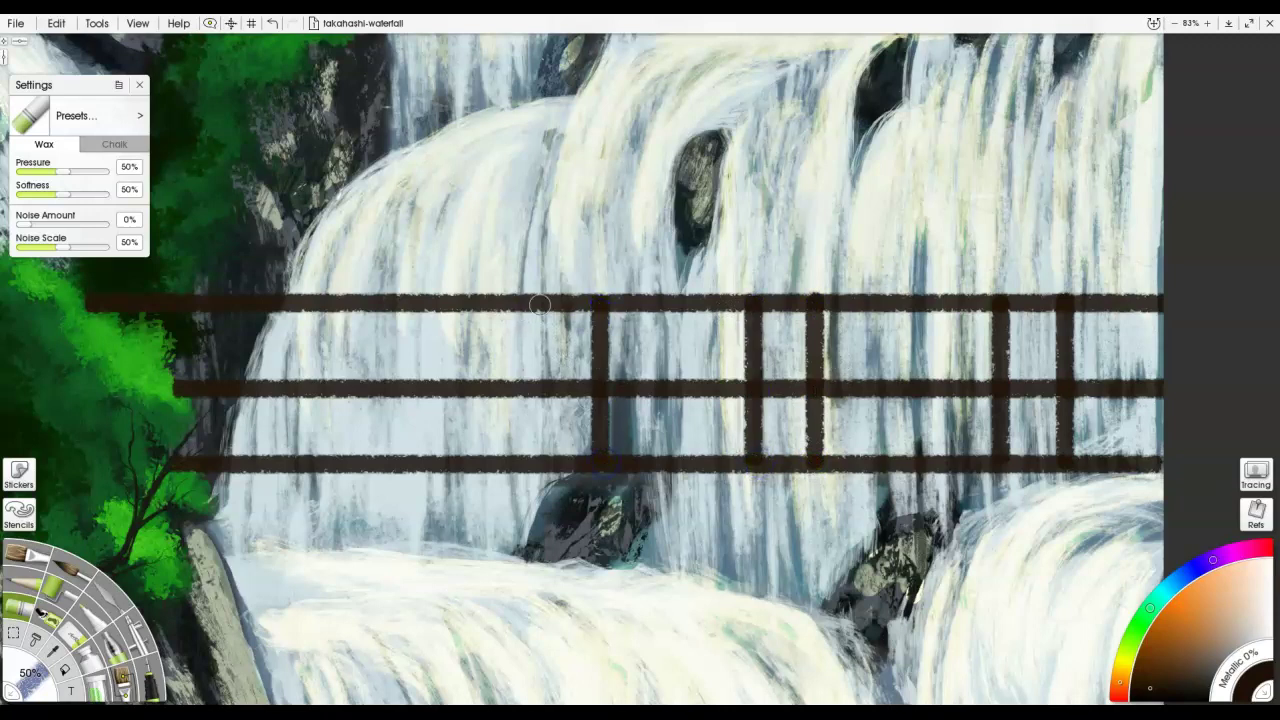
pyautogui.keyDown('shift'); pyautogui.click(536, 471); pyautogui.keyUp('shift')
pyautogui.click(364, 304)
pyautogui.keyDown('shift'); pyautogui.click(352, 463); pyautogui.keyUp('shift')
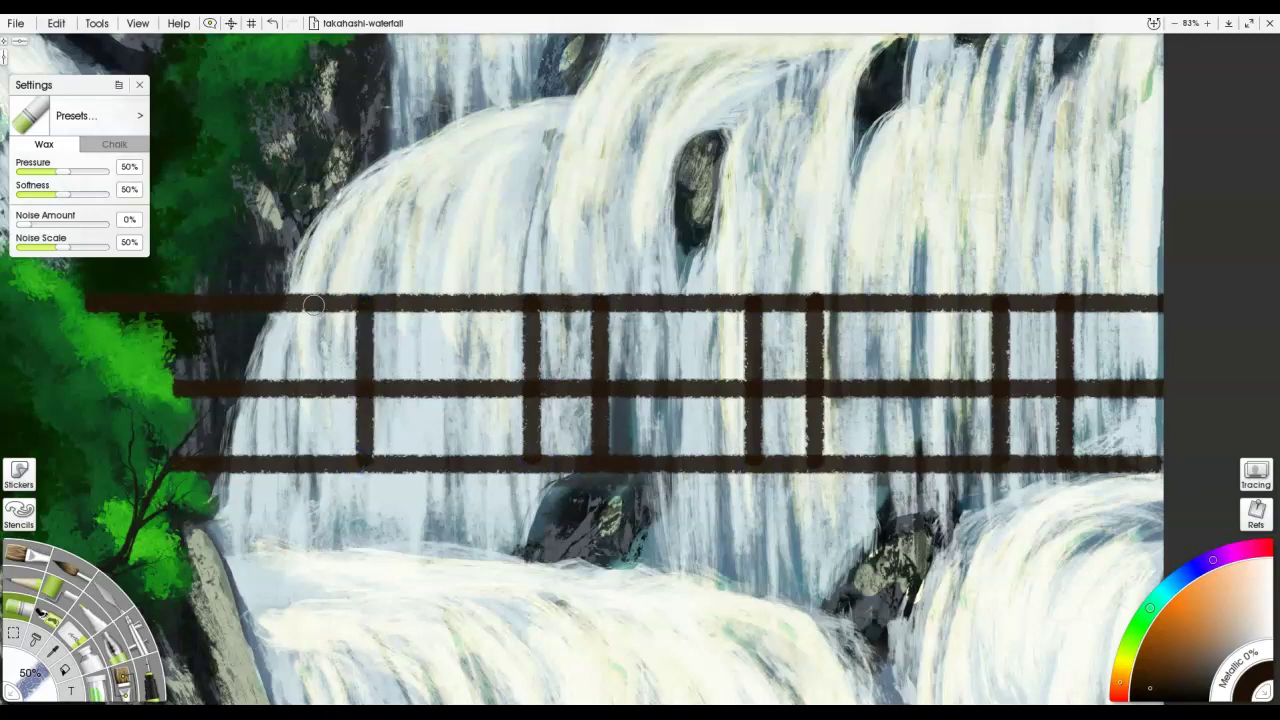
pyautogui.keyDown('shift'); pyautogui.click(318, 463); pyautogui.keyUp('shift')
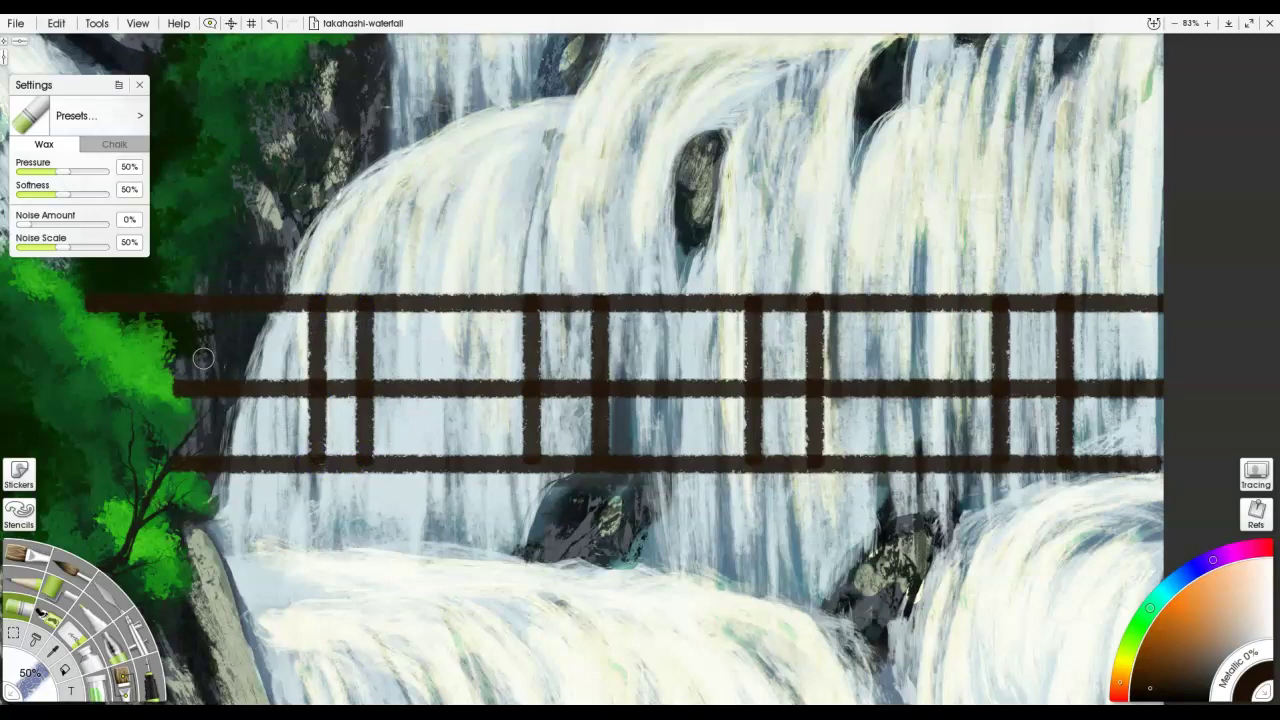
pyautogui.keyDown('shift'); pyautogui.click(204, 461); pyautogui.keyUp('shift')
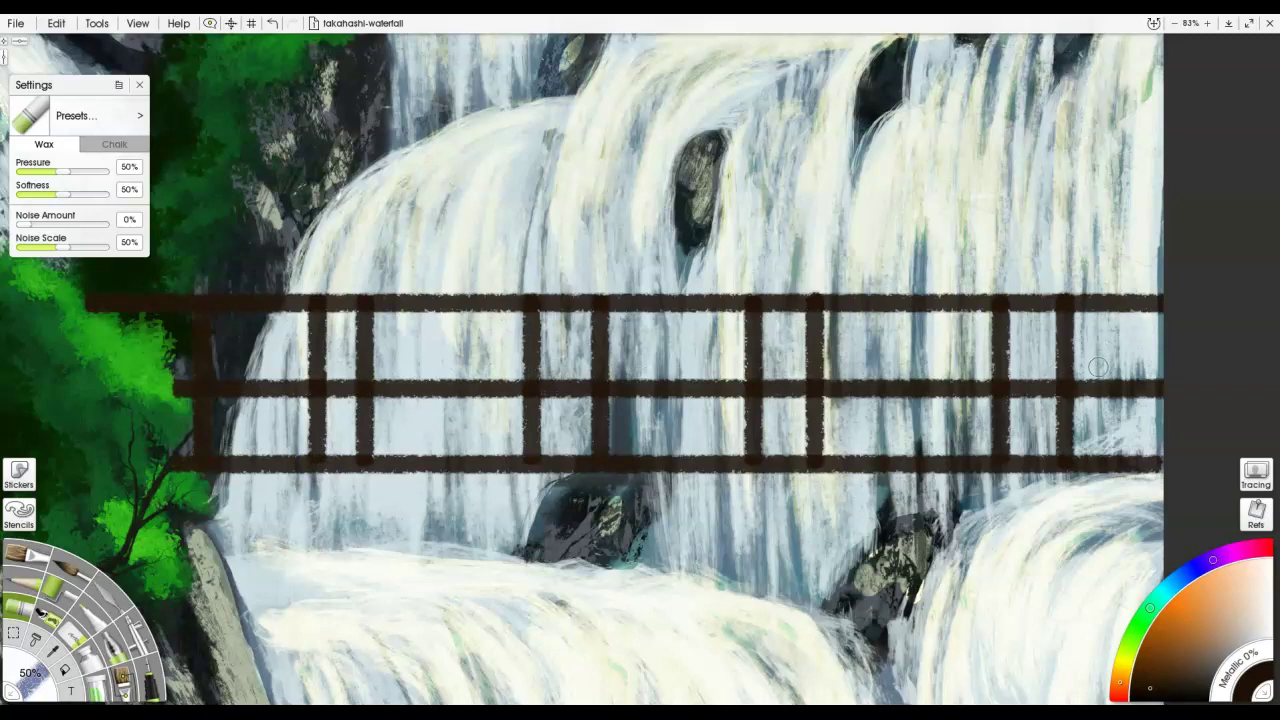
# Draw a thin light brown line along the upper edge of the top rail with the Hard Wet Blender preset.
pyautogui.hotkey('ctrl', '0')
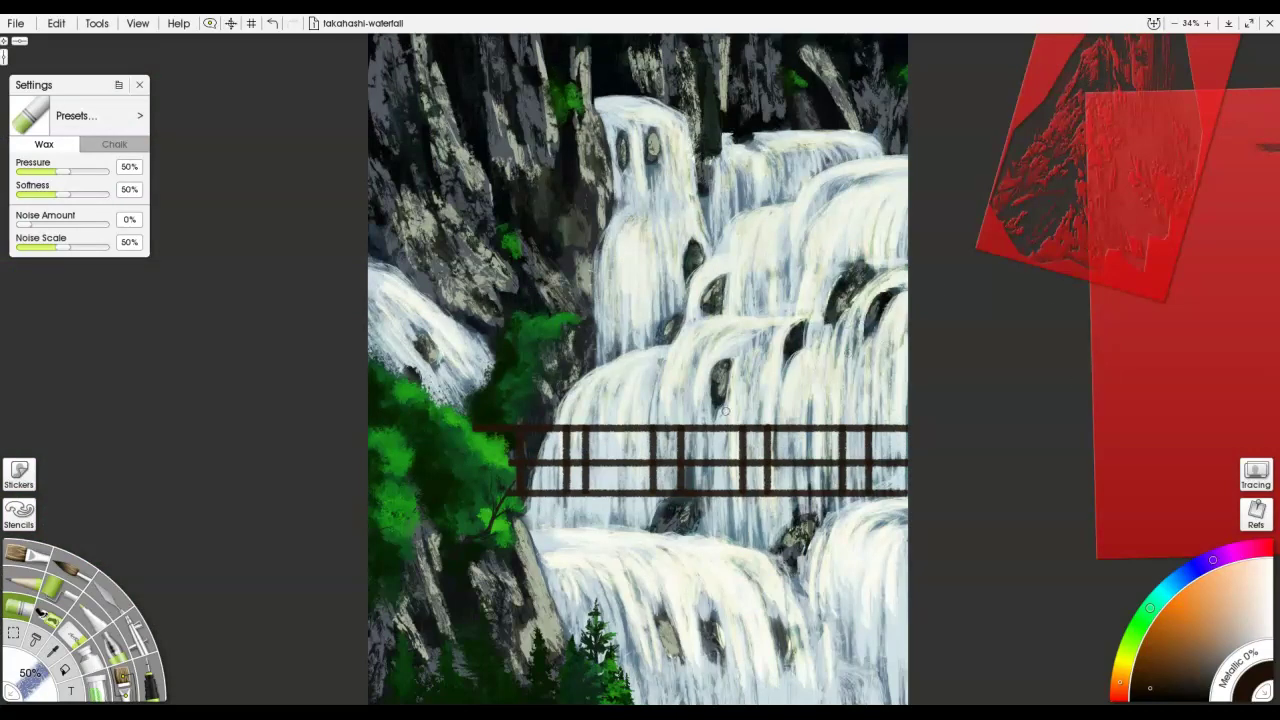
pyautogui.moveTo(520, 421); pyautogui.dragTo(519, 446)
pyautogui.scroll(5, 606, 449)
pyautogui.scroll(1, 730, 502)
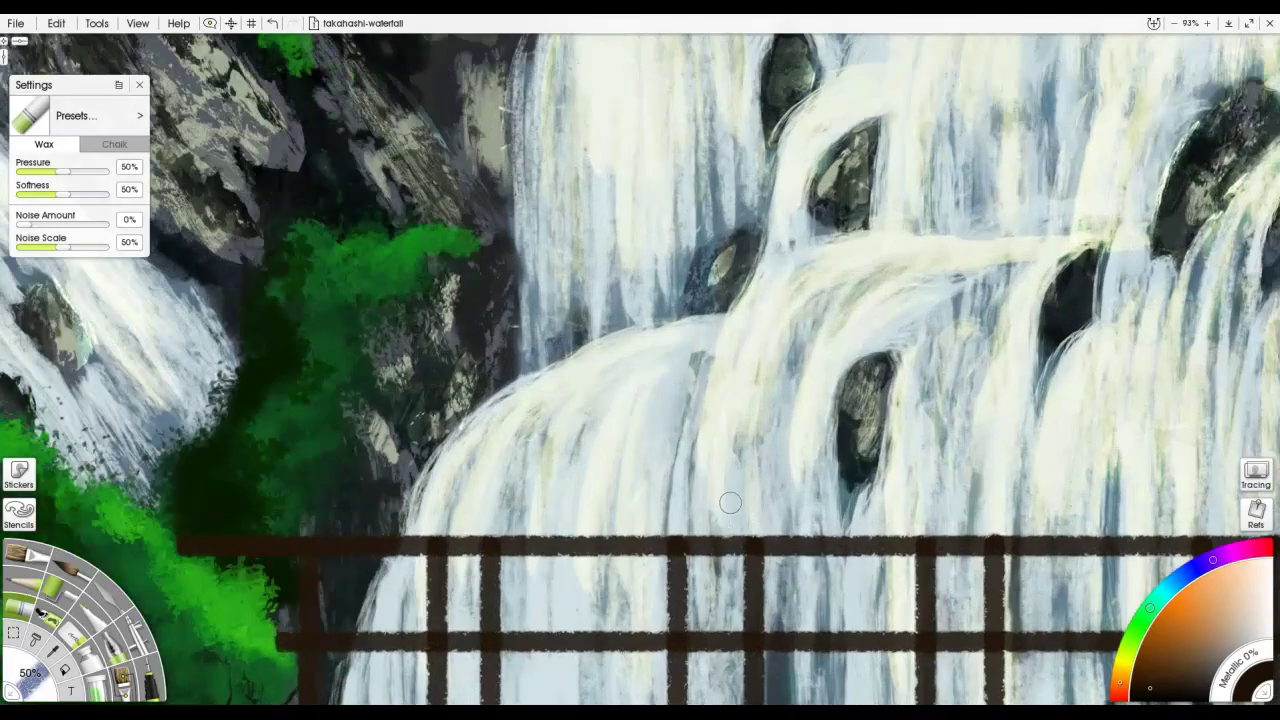
pyautogui.scroll(1, 688, 385)
pyautogui.moveTo(688, 385); pyautogui.dragTo(640, 366)
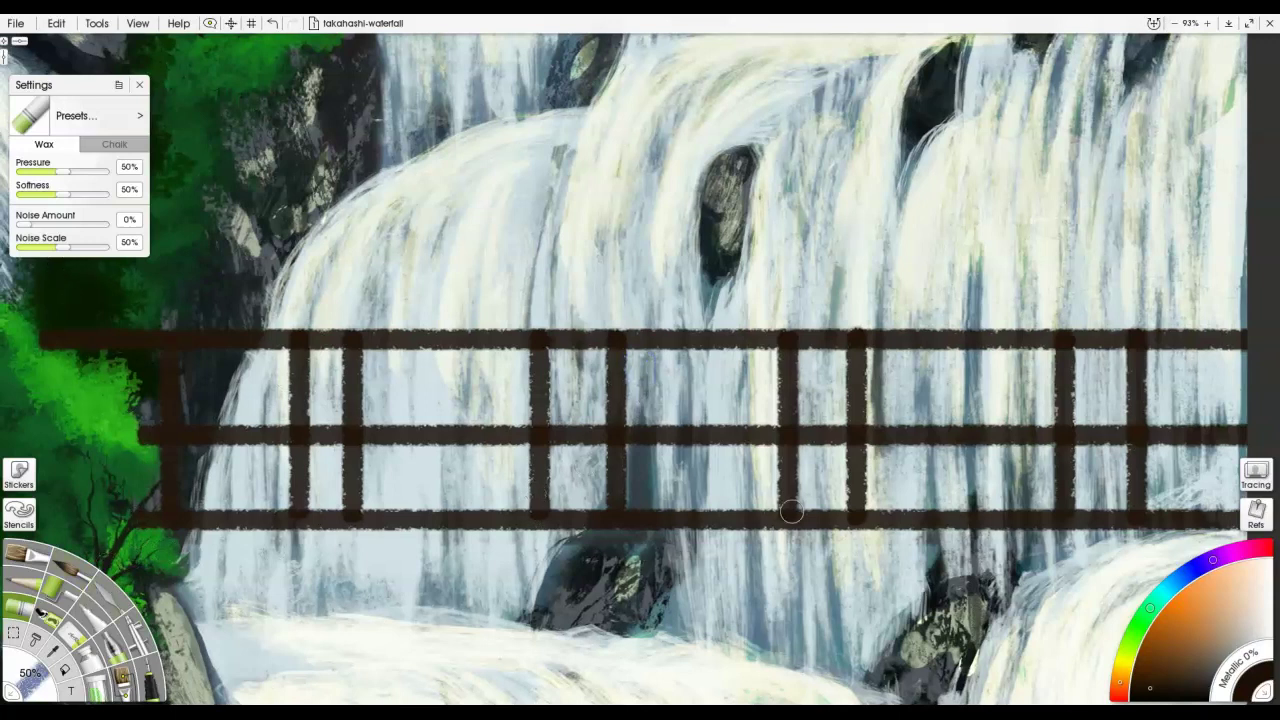
pyautogui.click(38, 586)
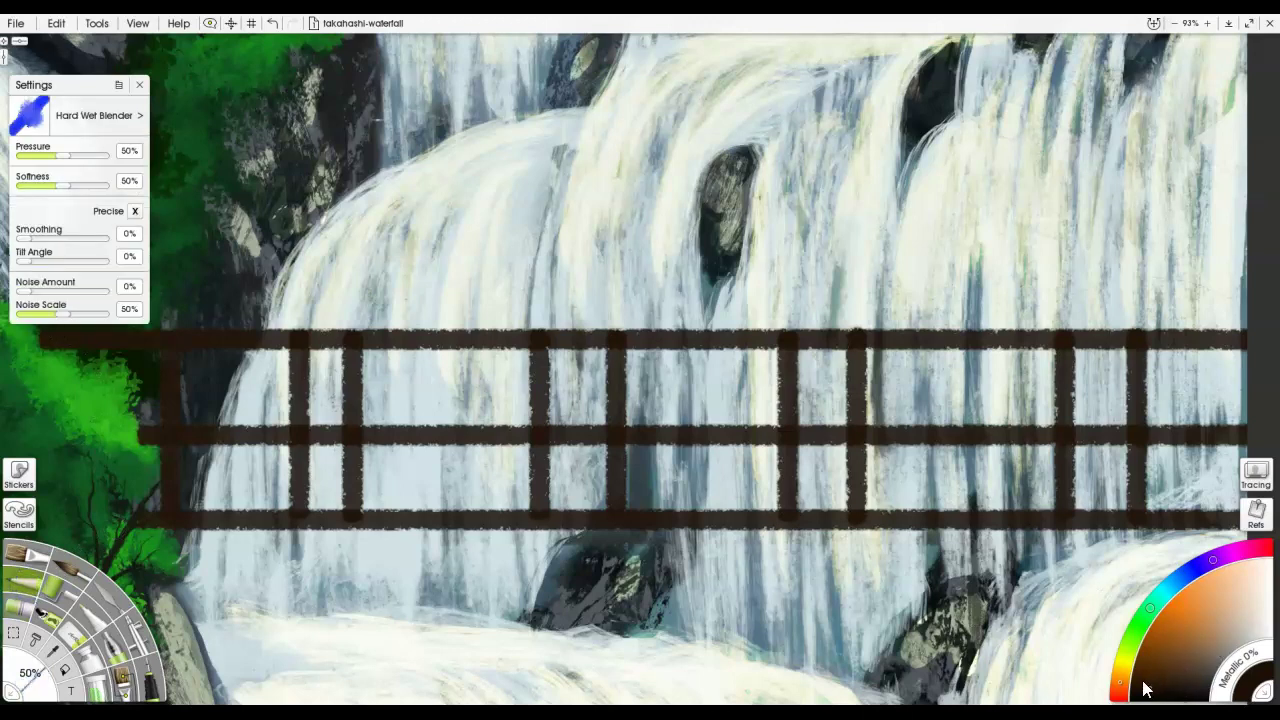
pyautogui.click(1216, 635)
pyautogui.moveTo(45, 332); pyautogui.dragTo(1248, 330)
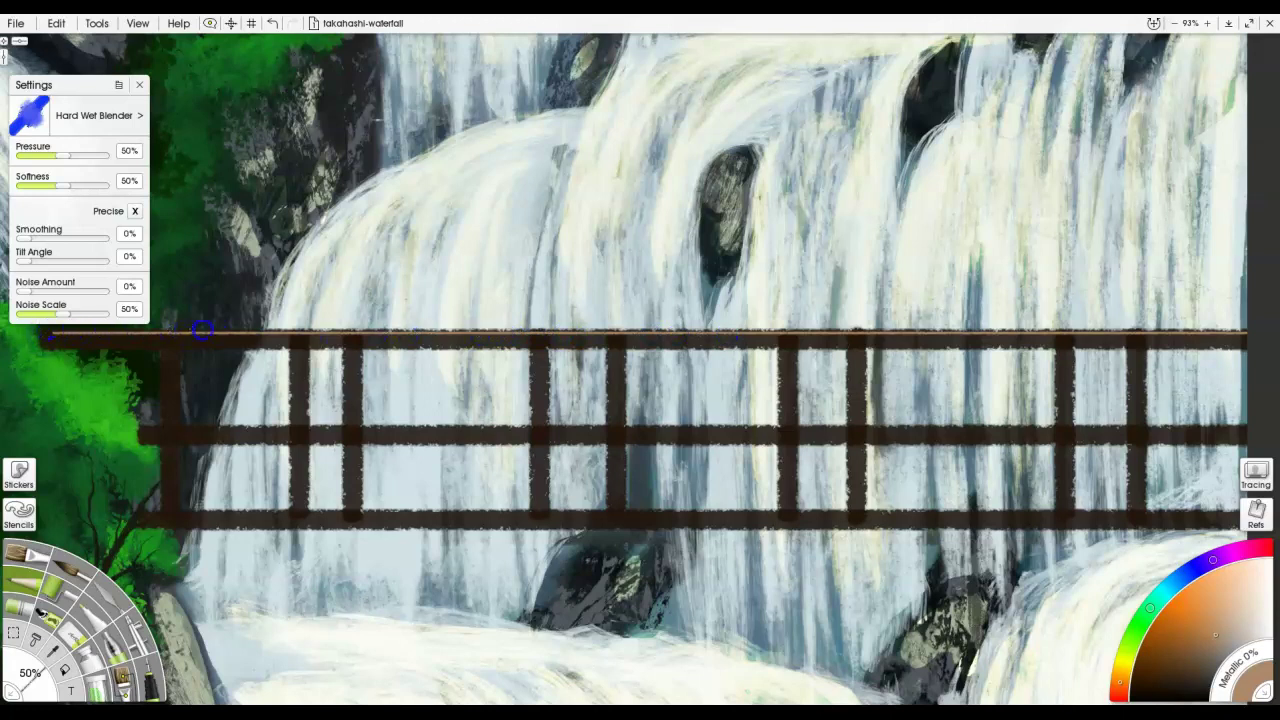
pyautogui.moveTo(45, 331); pyautogui.dragTo(62, 333)
pyautogui.moveTo(73, 95); pyautogui.dragTo(67, 77)
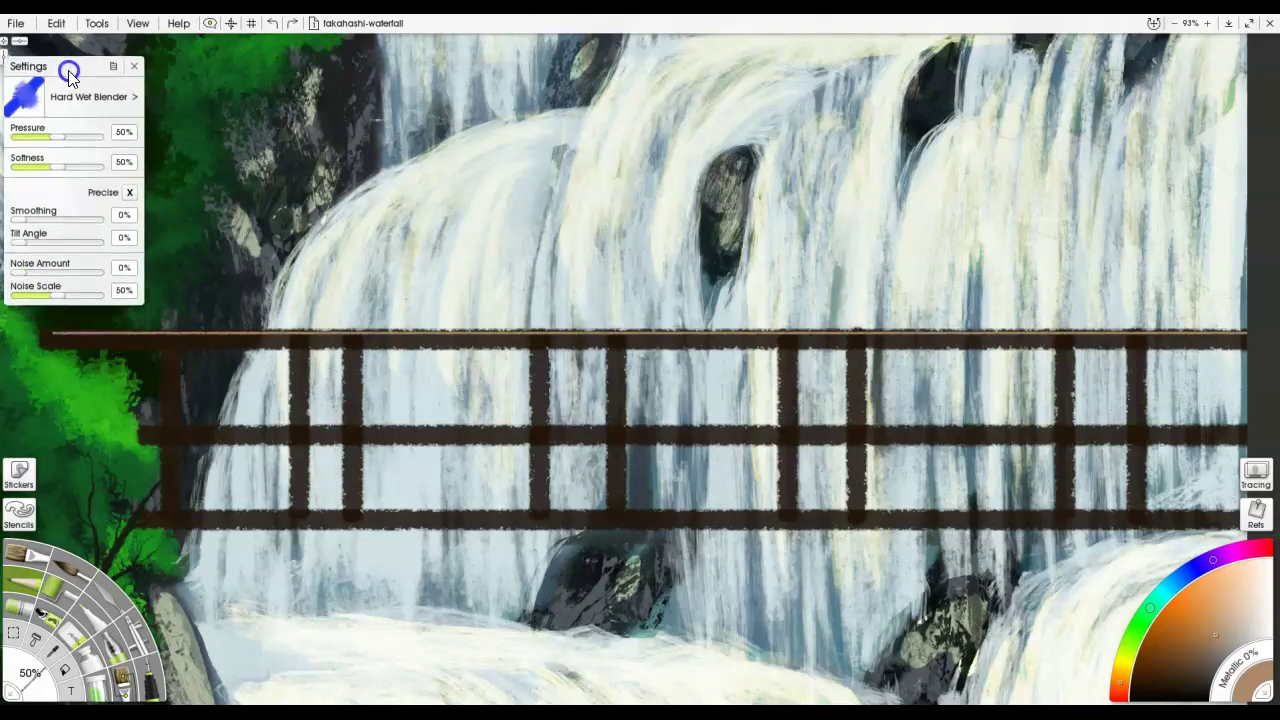
# Reduce the felt pen to 28% and strengthen the light brown highlight along the top rail and its left end.
pyautogui.click(92, 626)
pyautogui.press('[')
pyautogui.press('[')
pyautogui.press('[')
pyautogui.press('[')
pyautogui.press('[')
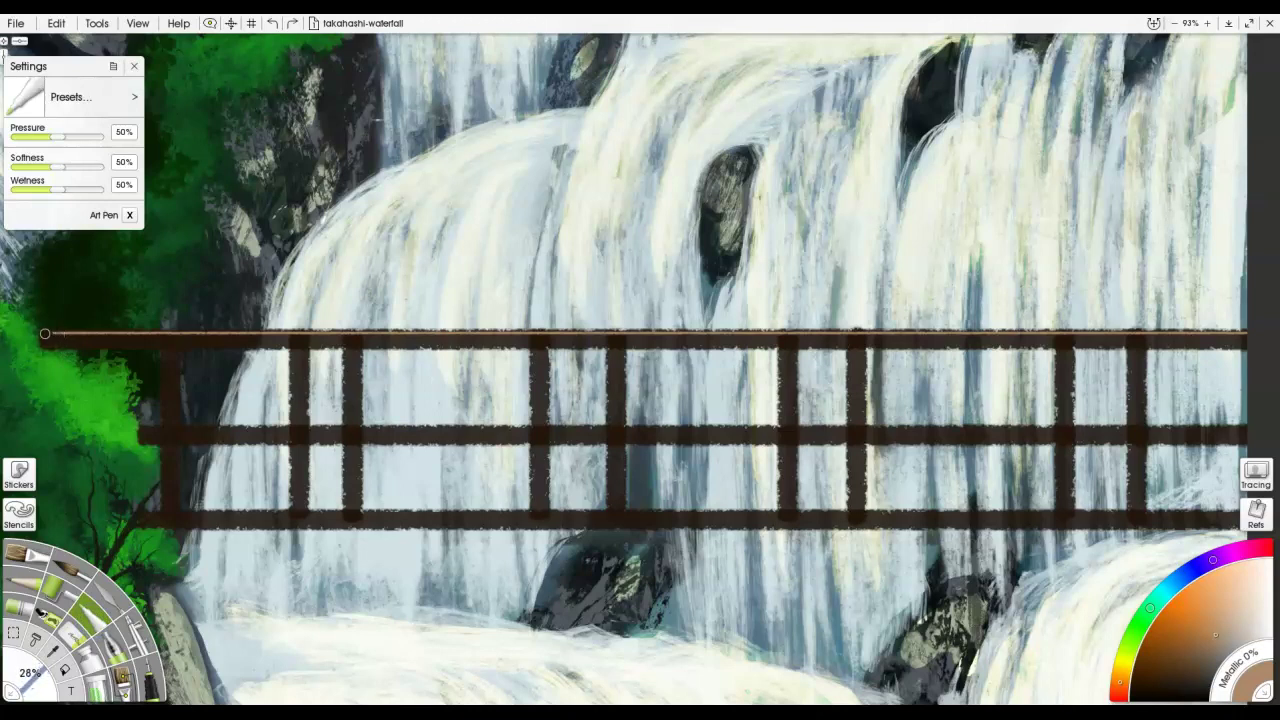
pyautogui.moveTo(44, 333); pyautogui.dragTo(1249, 331)
pyautogui.moveTo(54, 335)
pyautogui.mouseDown()
pyautogui.moveTo(120, 337)
pyautogui.moveTo(142, 321)
pyautogui.moveTo(134, 262)
pyautogui.moveTo(88, 356)
pyautogui.moveTo(57, 337)
pyautogui.moveTo(386, 337)
pyautogui.mouseUp()
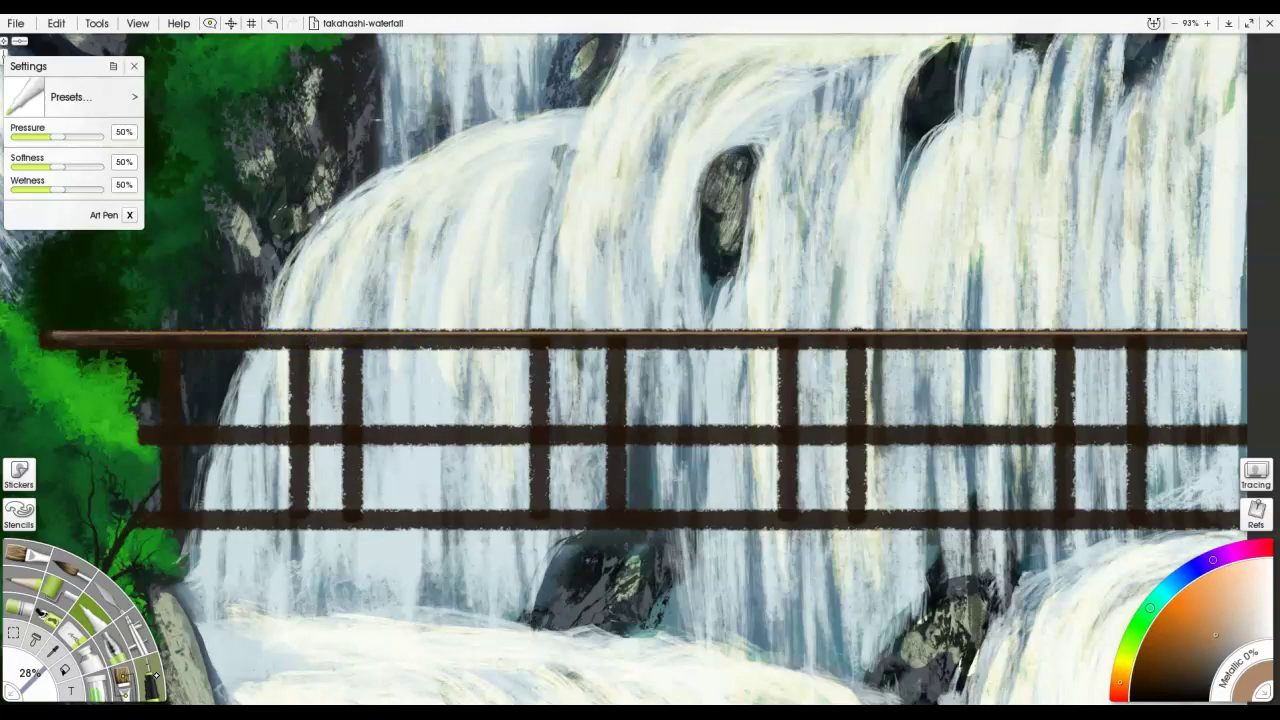
# Undo the thick ink line, reduce the ink pen to 6%, and draw a thin light brown line along the top rail's upper edge.
pyautogui.click(152, 678)
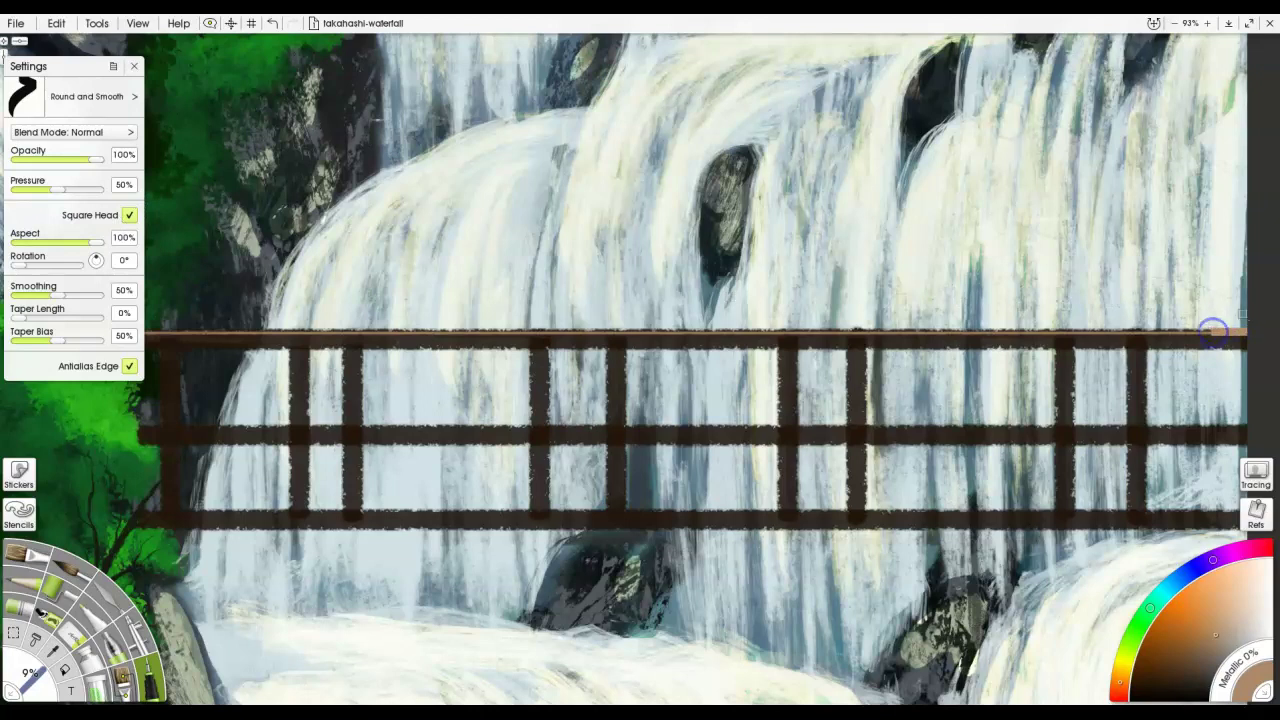
pyautogui.hotkey('ctrl', 'z')
pyautogui.press('[')
pyautogui.press('[')
pyautogui.press('[')
pyautogui.press('[')
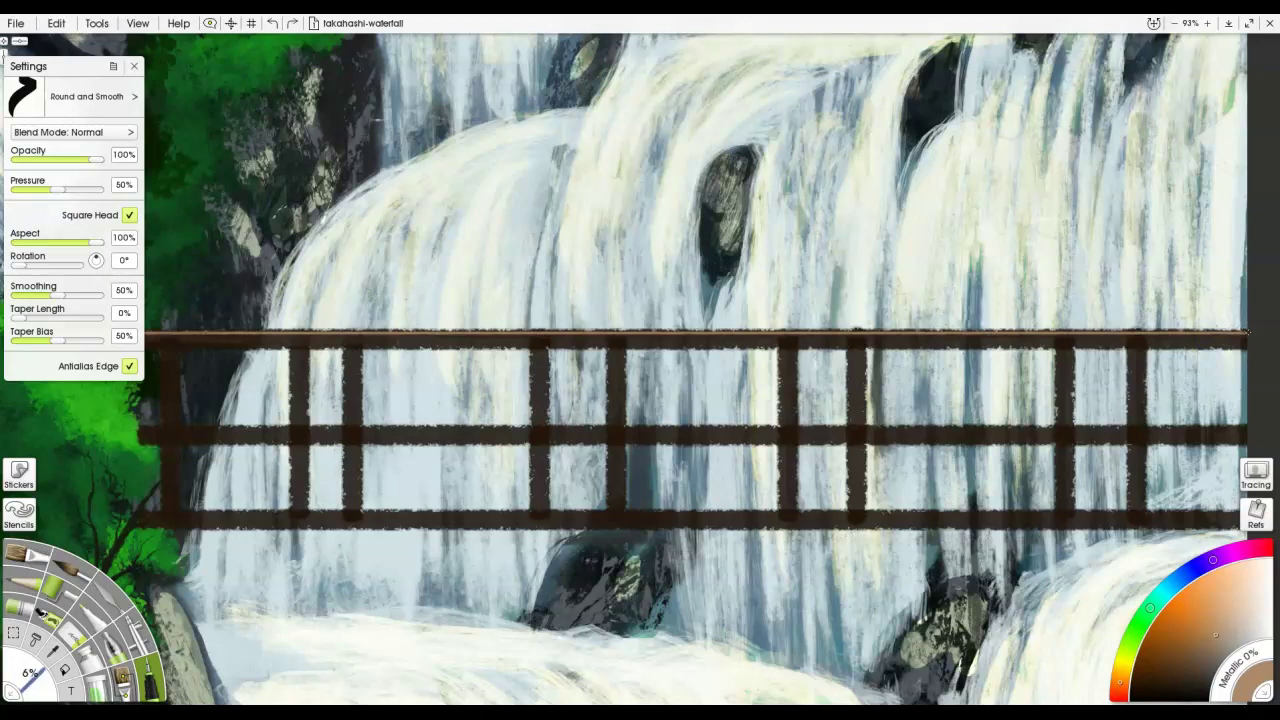
pyautogui.moveTo(1248, 330); pyautogui.dragTo(40, 330)
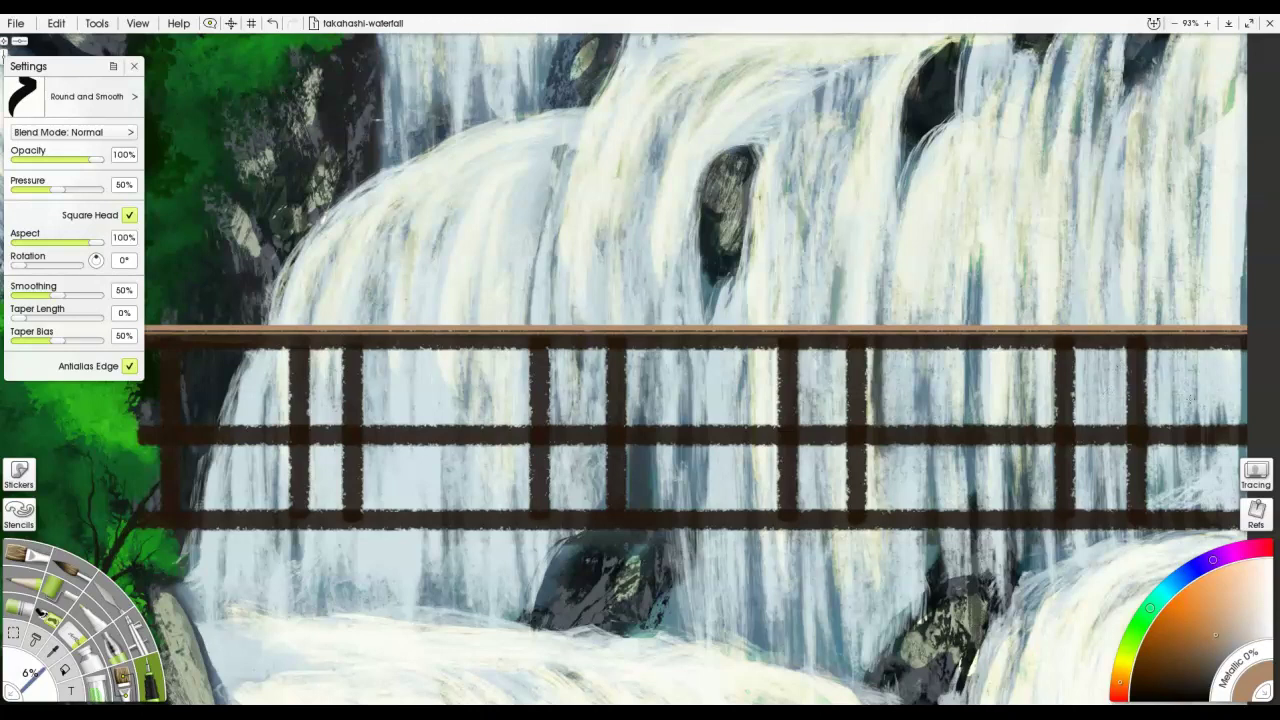
# Try to texture the top rail with the wood grain custom brush at 80% size, and undo the stroke.
pyautogui.click(135, 698)
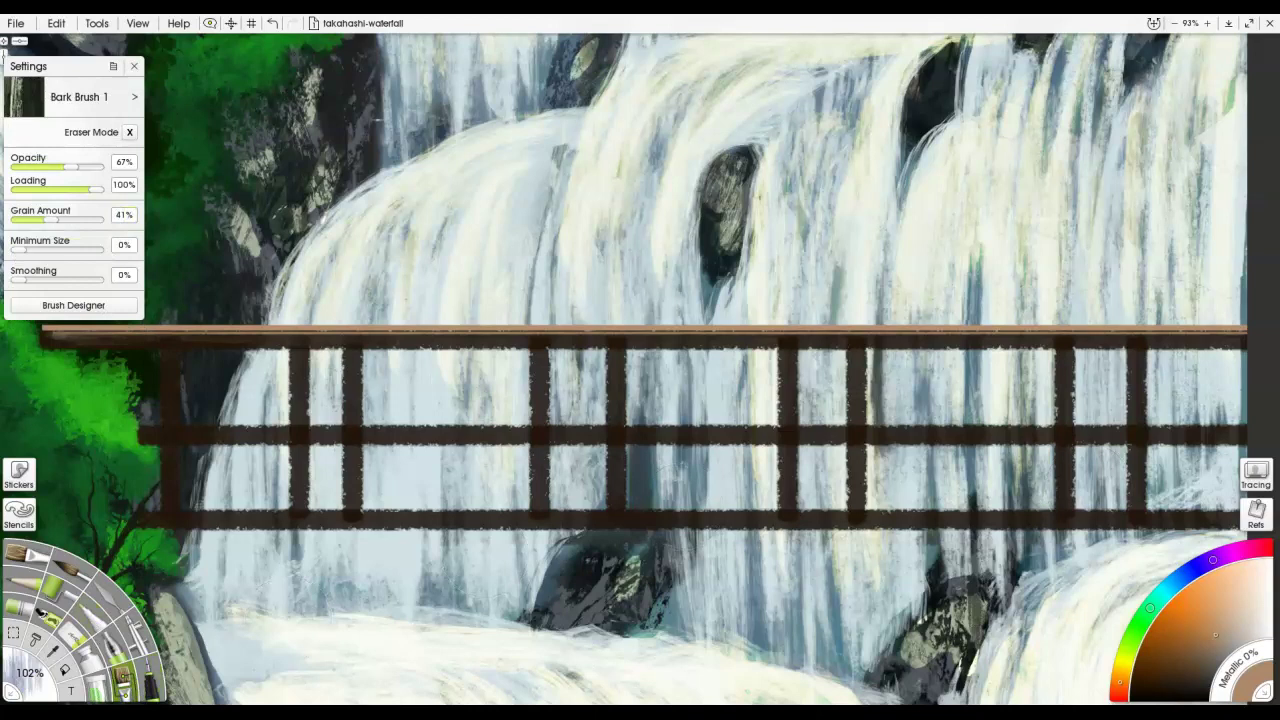
pyautogui.hotkey('ctrl', '1')
pyautogui.press('[')
pyautogui.press('[')
pyautogui.press('[')
pyautogui.press('[')
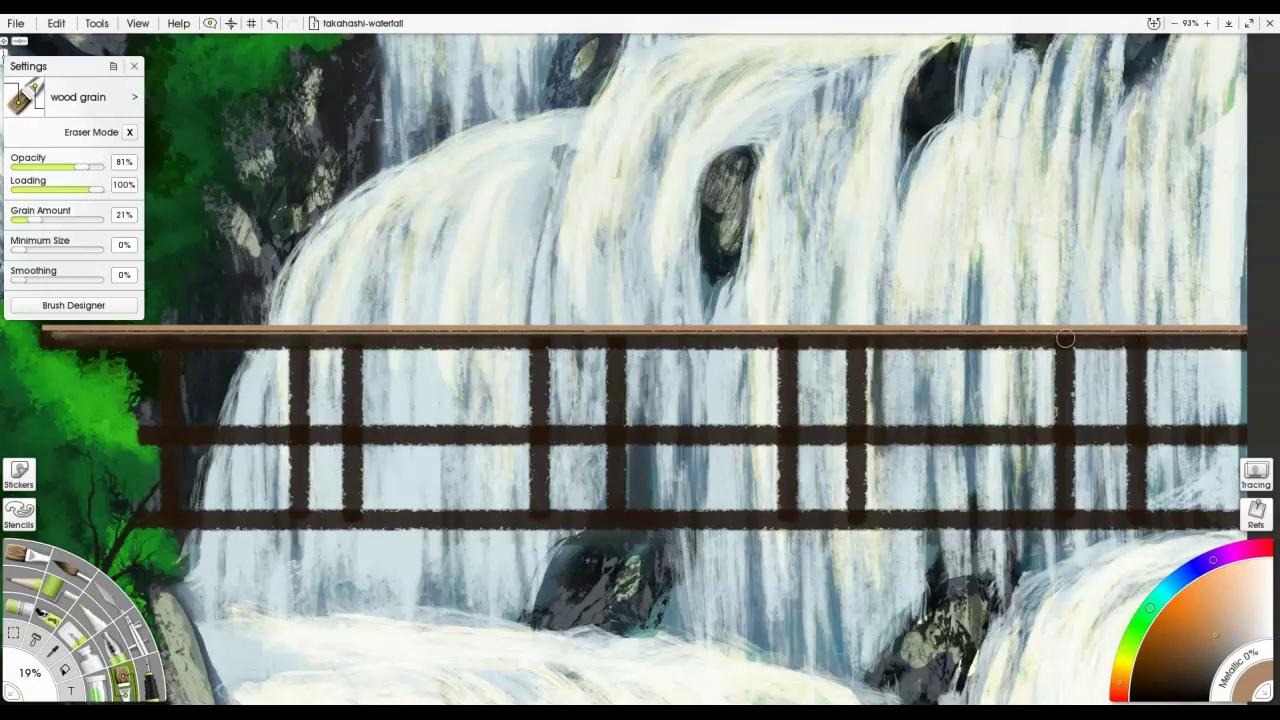
pyautogui.press(']')
pyautogui.press(']')
pyautogui.press(']')
pyautogui.press(']')
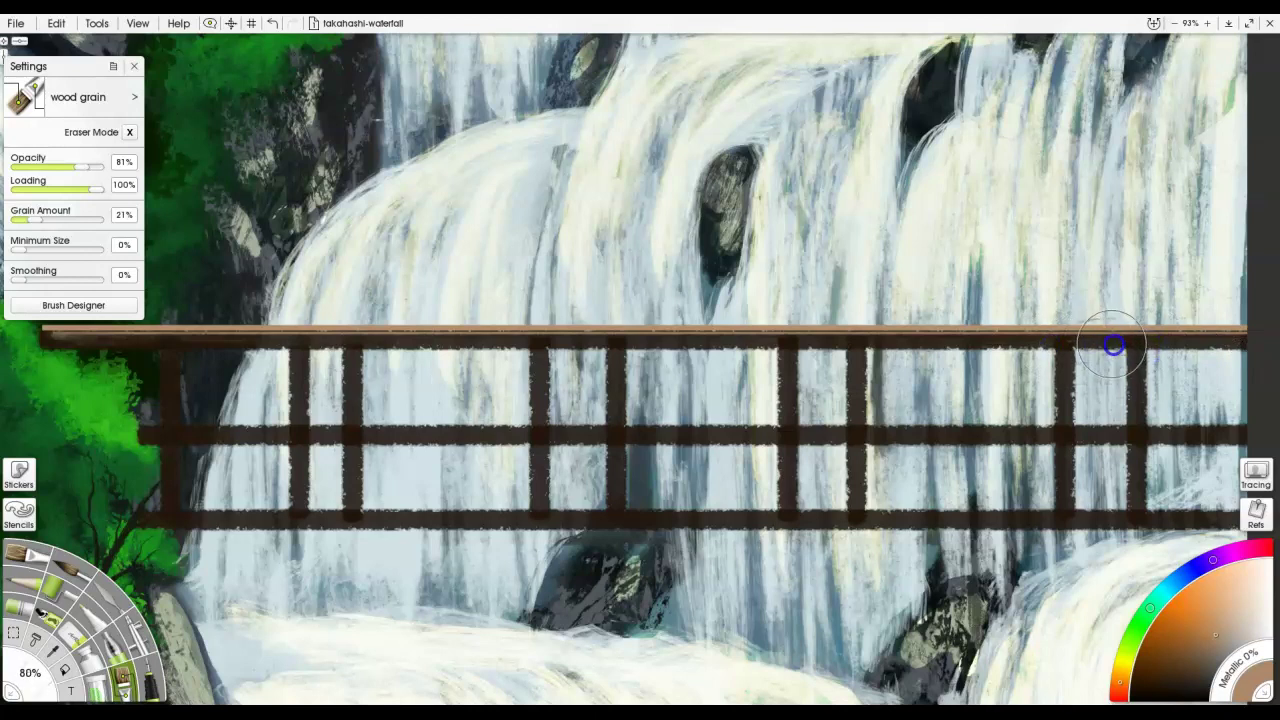
pyautogui.hotkey('ctrl', 'z')
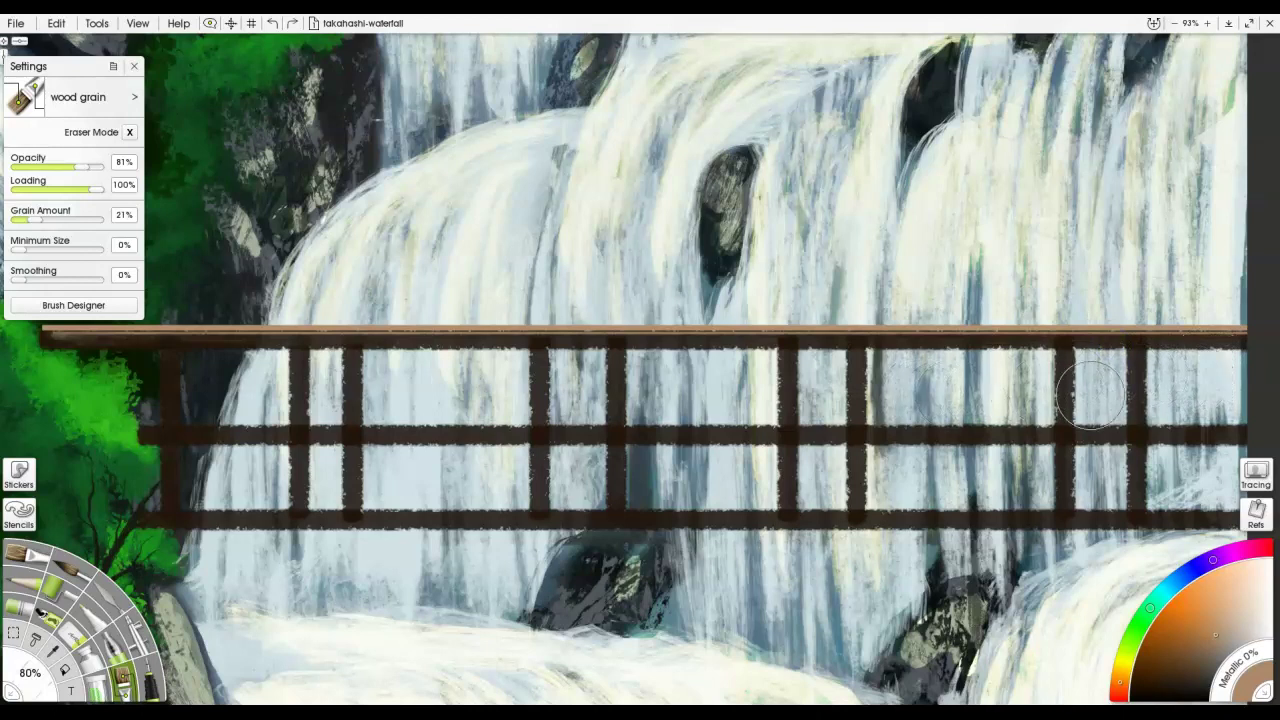
# Draw fine light brown grain lines on the right end of the top rail with the ink pen and the Hard Wet Blender preset.
pyautogui.press('i')
pyautogui.moveTo(1140, 342); pyautogui.dragTo(1080, 344)
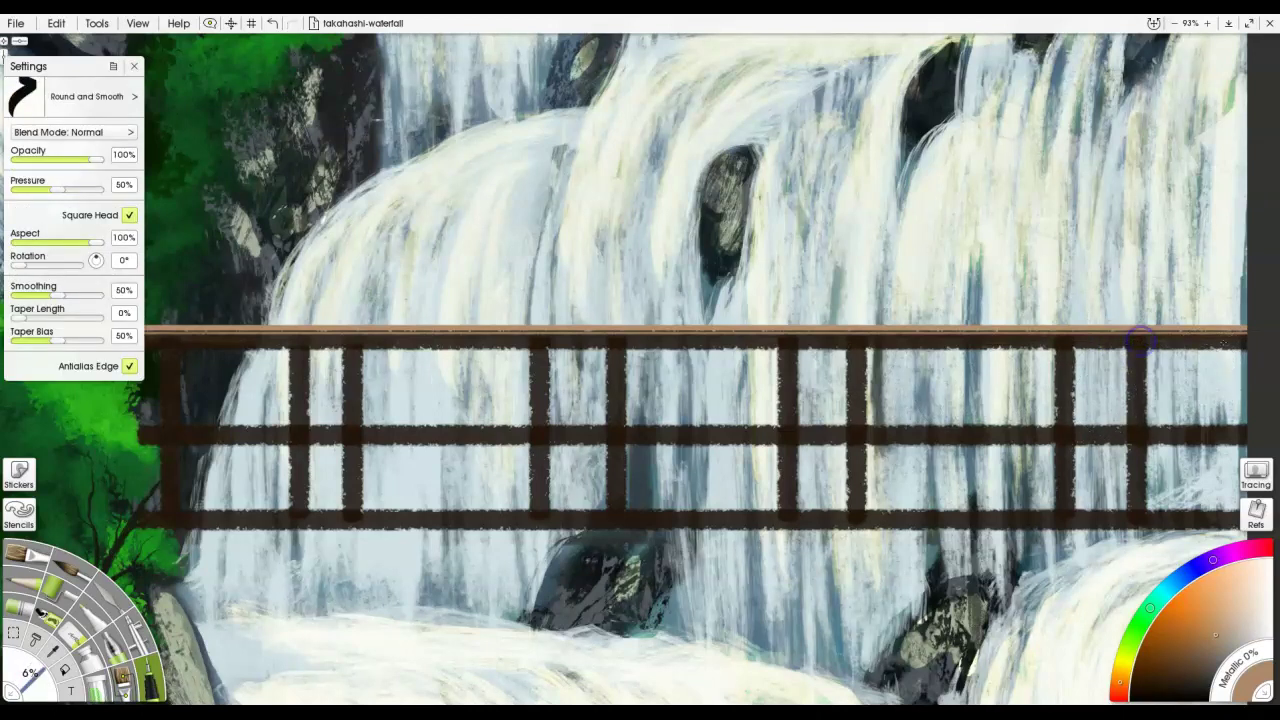
pyautogui.moveTo(1189, 344); pyautogui.dragTo(1246, 340)
pyautogui.press('k')
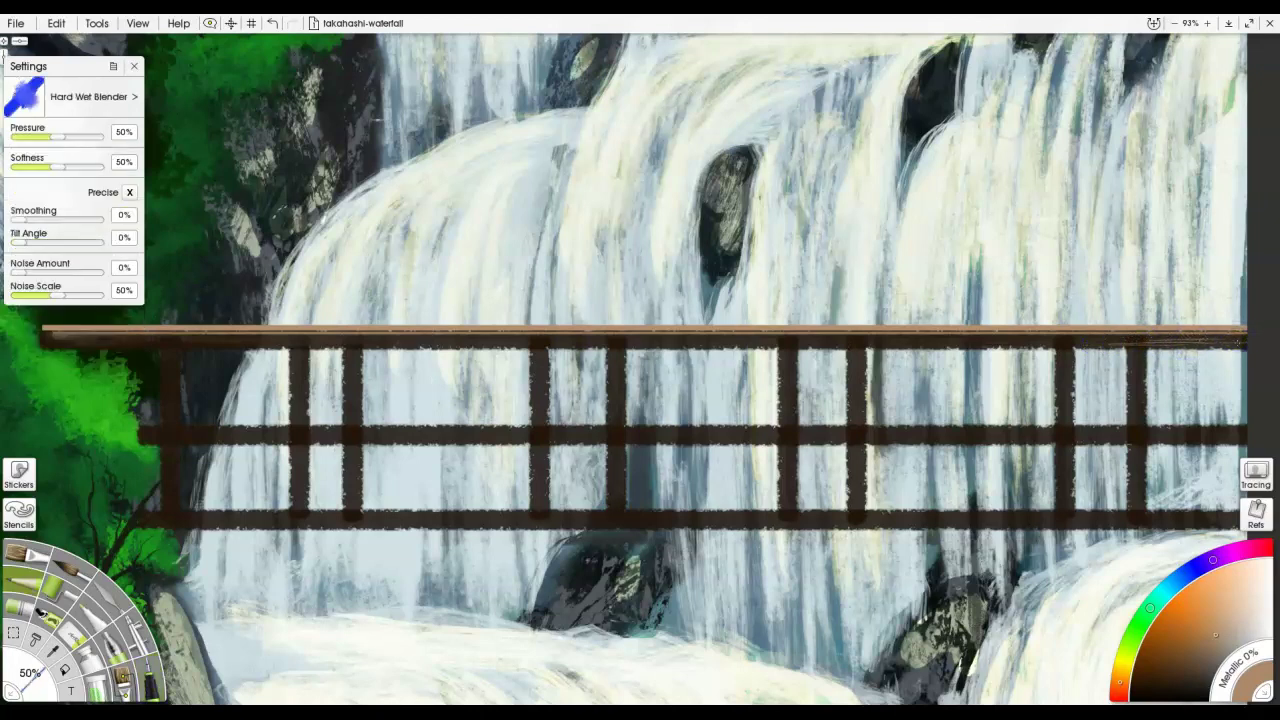
pyautogui.moveTo(1081, 341); pyautogui.dragTo(1235, 340)
# Switch to the Hard Tip pencil and continue the light brown wood grain lines along the rest of the top rail.
pyautogui.press('e')
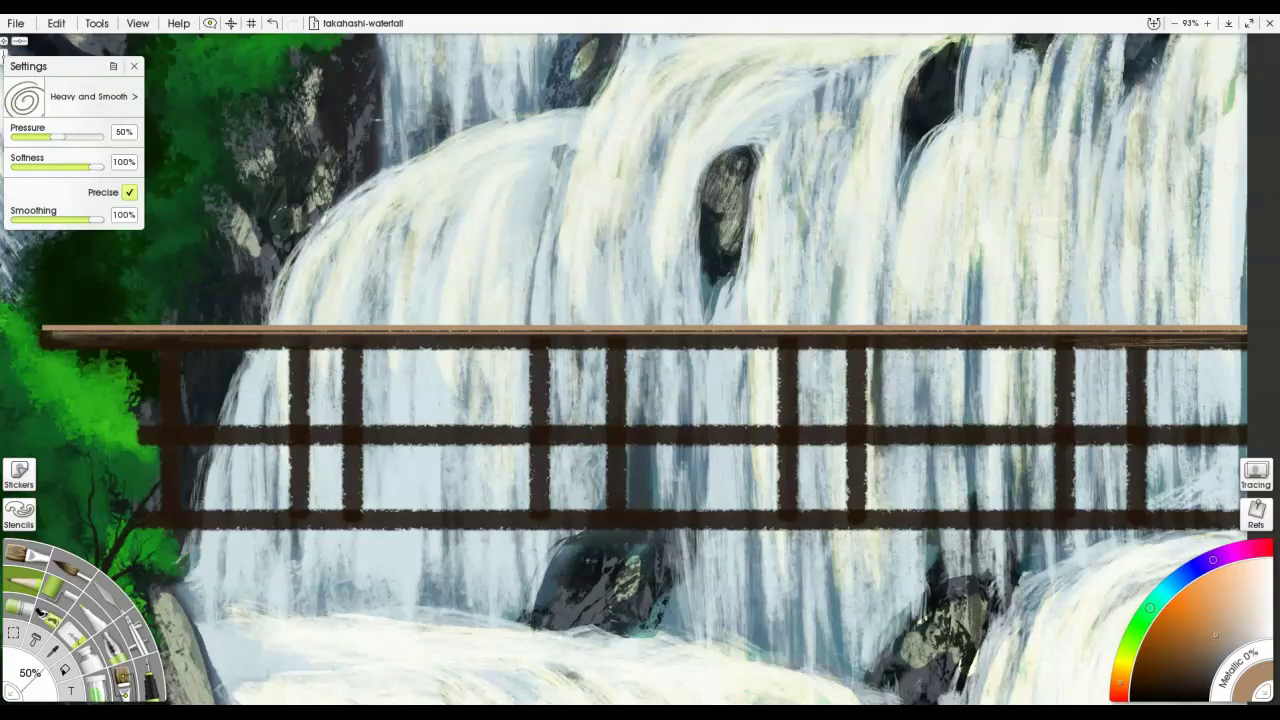
pyautogui.press('a')
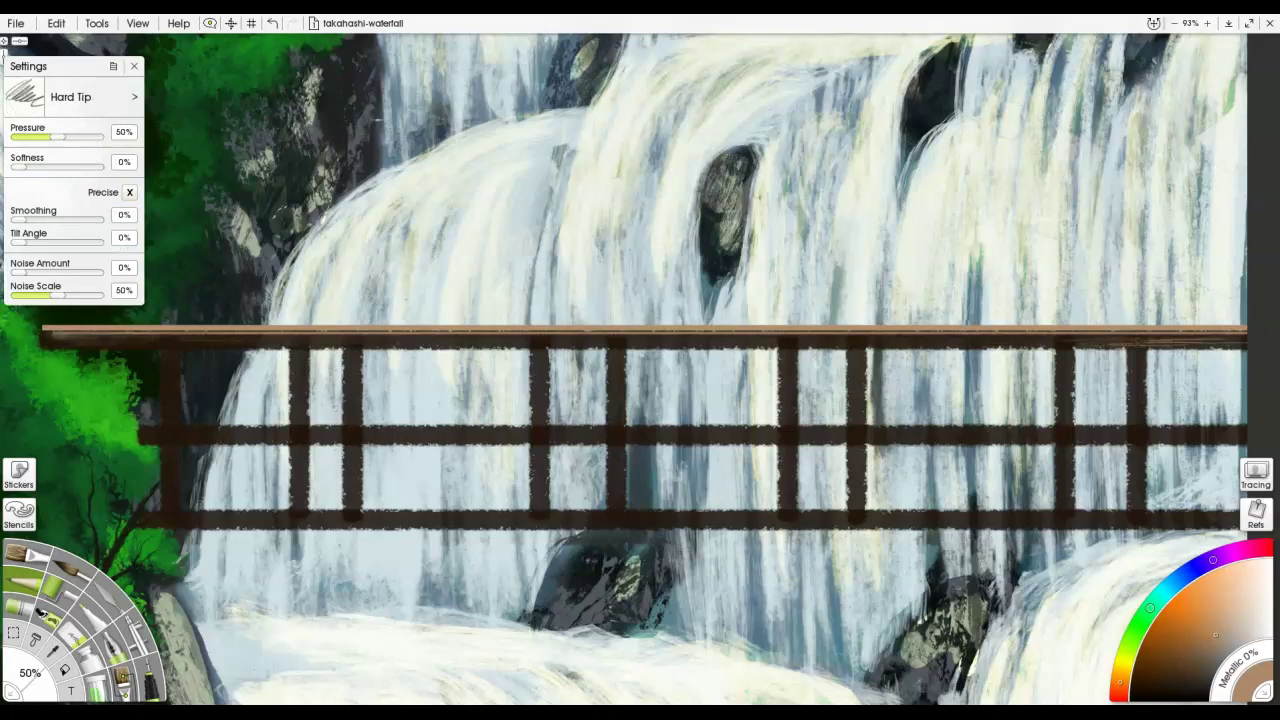
pyautogui.moveTo(1074, 337); pyautogui.dragTo(1063, 343)
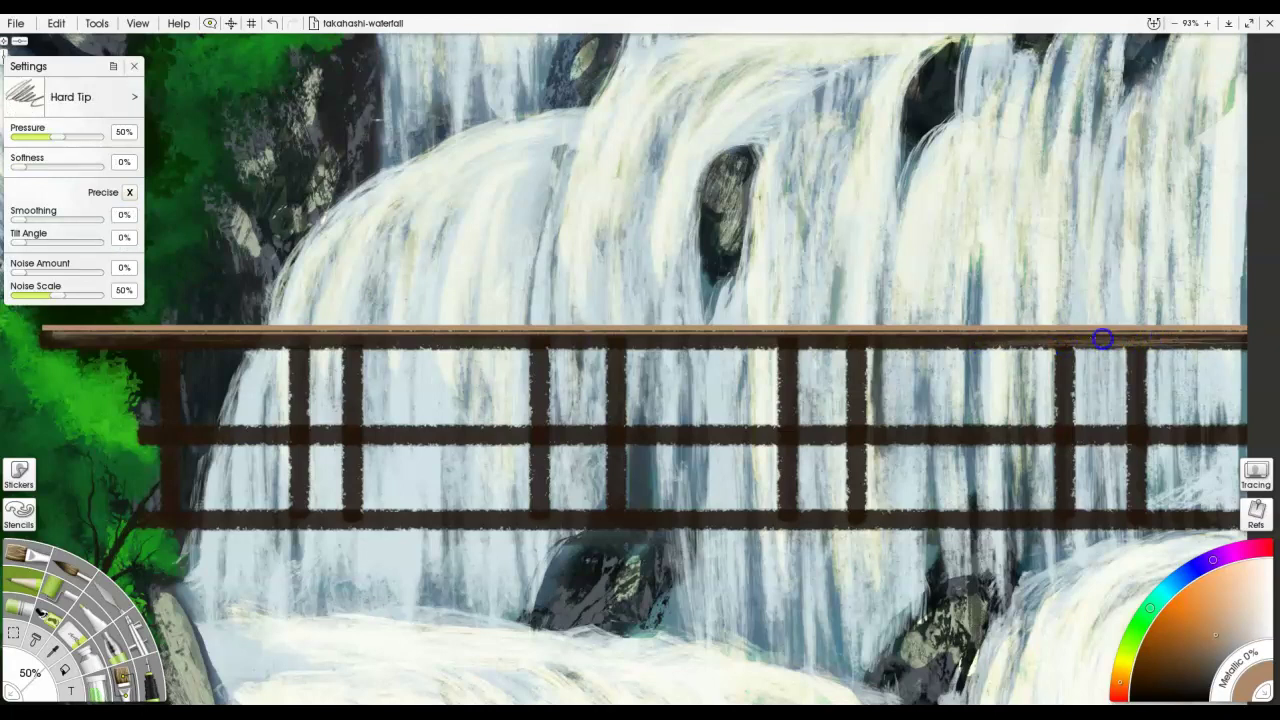
pyautogui.moveTo(981, 342); pyautogui.dragTo(357, 347)
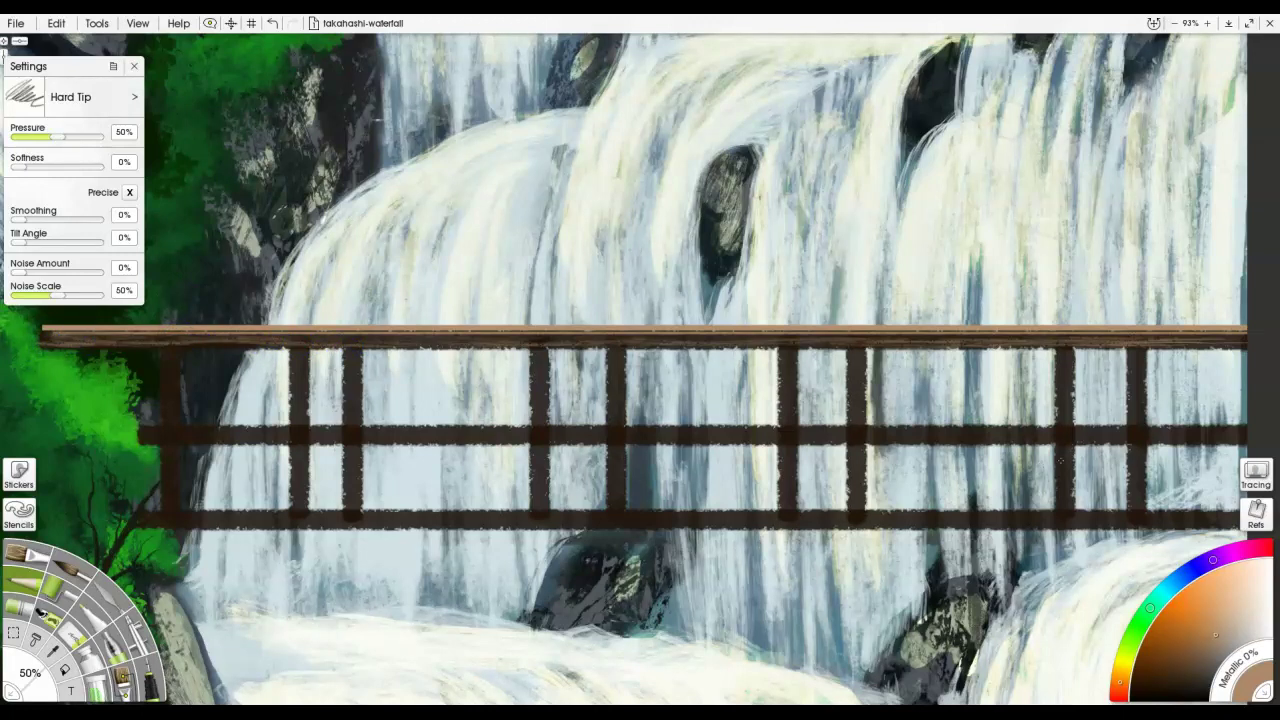
# Sample the dark brown of the bridge and sharpen the top rail's underside and the bottom rail's upper edge.
pyautogui.keyDown('alt'); pyautogui.click(1140, 440); pyautogui.keyUp('alt')
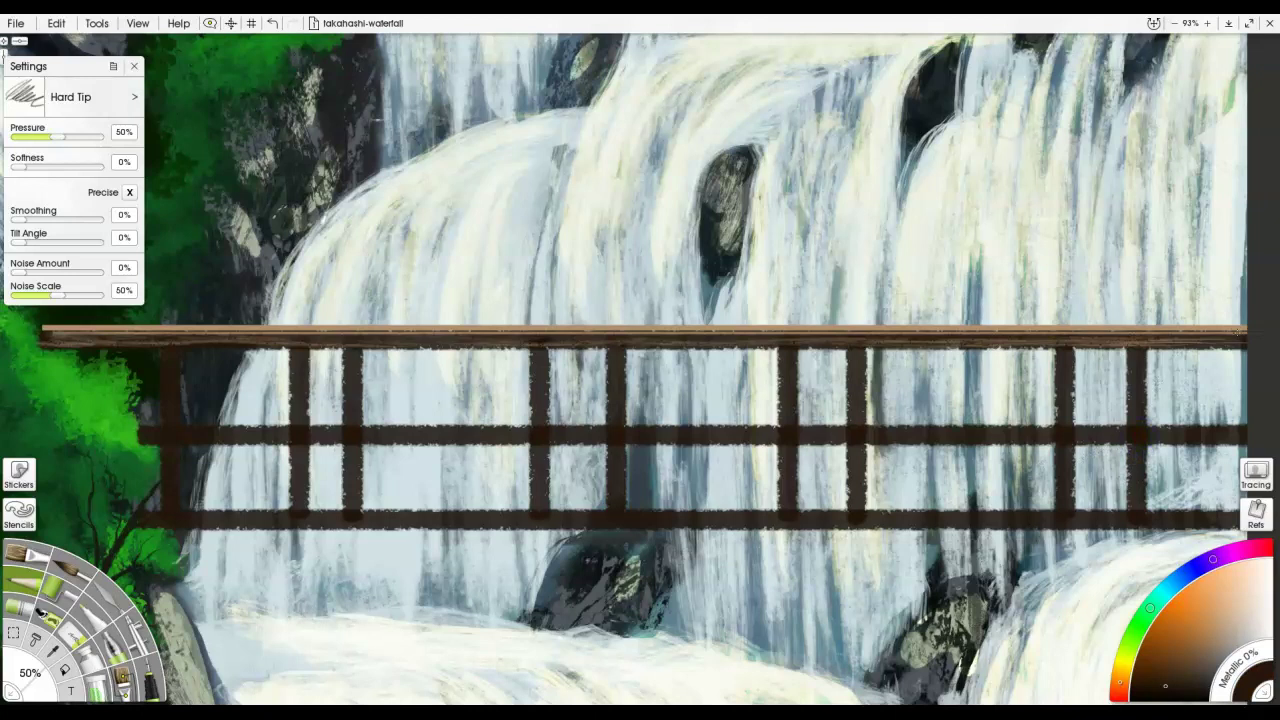
pyautogui.moveTo(1247, 352)
pyautogui.mouseDown()
pyautogui.moveTo(1183, 349)
pyautogui.moveTo(1240, 351)
pyautogui.moveTo(1135, 351)
pyautogui.moveTo(1244, 351)
pyautogui.moveTo(885, 348)
pyautogui.mouseUp()
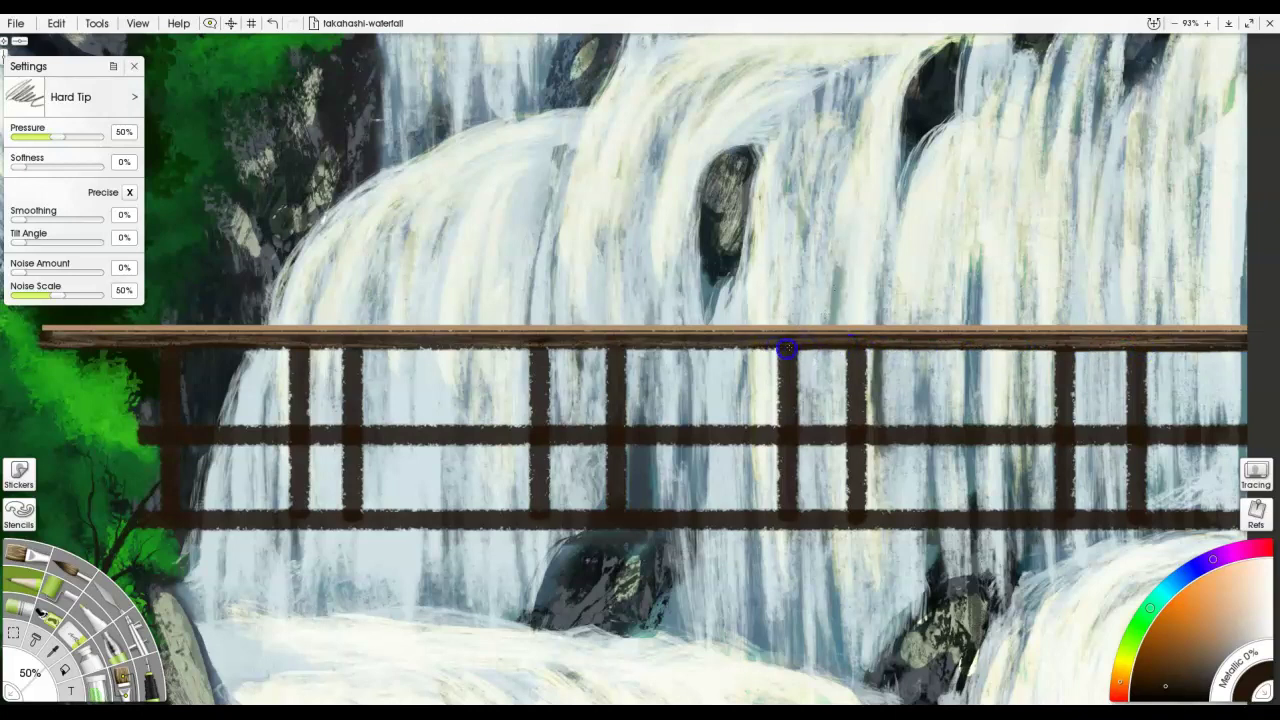
pyautogui.moveTo(758, 347); pyautogui.dragTo(405, 345)
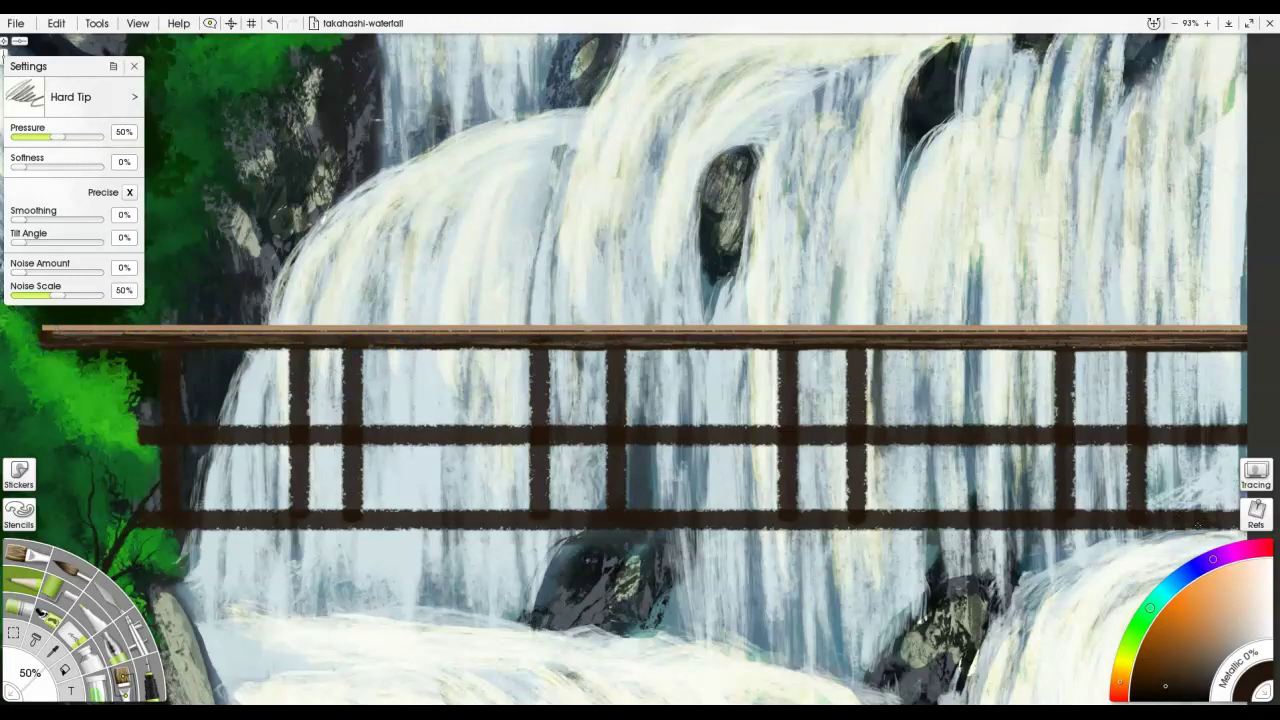
pyautogui.moveTo(1223, 512)
pyautogui.mouseDown()
pyautogui.moveTo(1210, 511)
pyautogui.moveTo(1223, 523)
pyautogui.moveTo(1150, 512)
pyautogui.mouseUp()
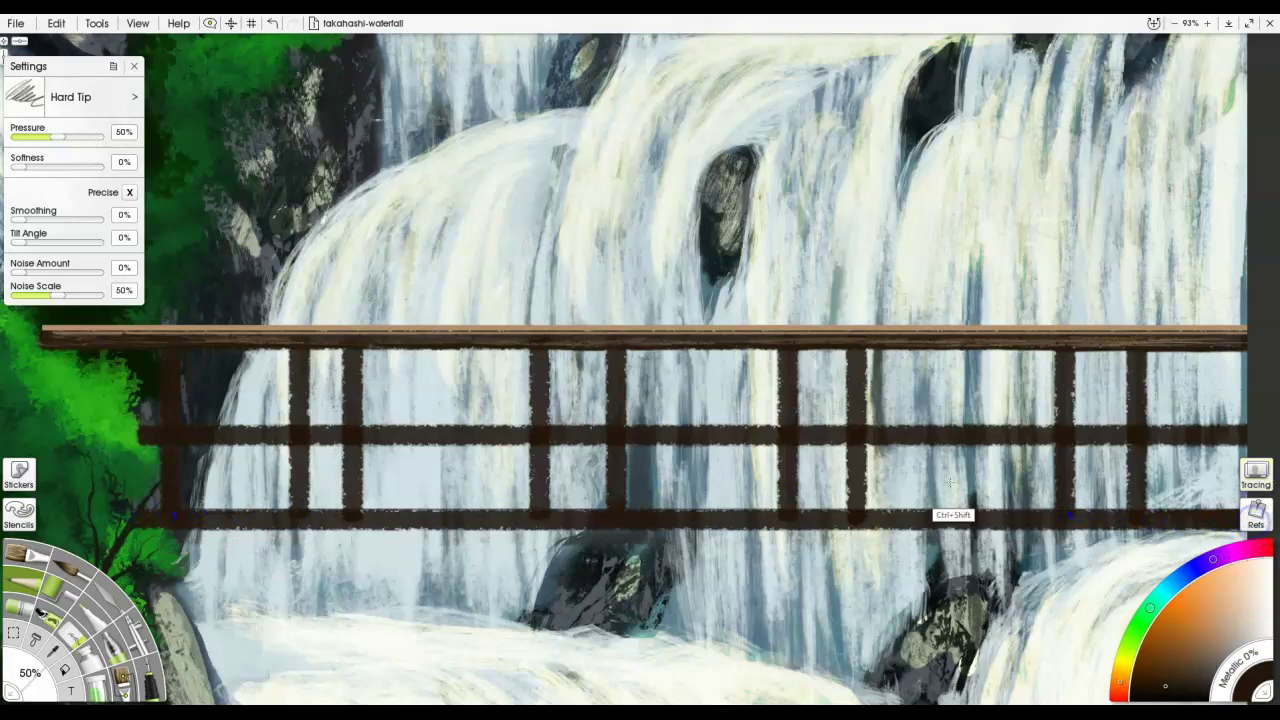
# Straighten the upper and lower edges of the bottom rail in dark brown with the Round and Smooth ink pen at 6% size.
pyautogui.press('i')
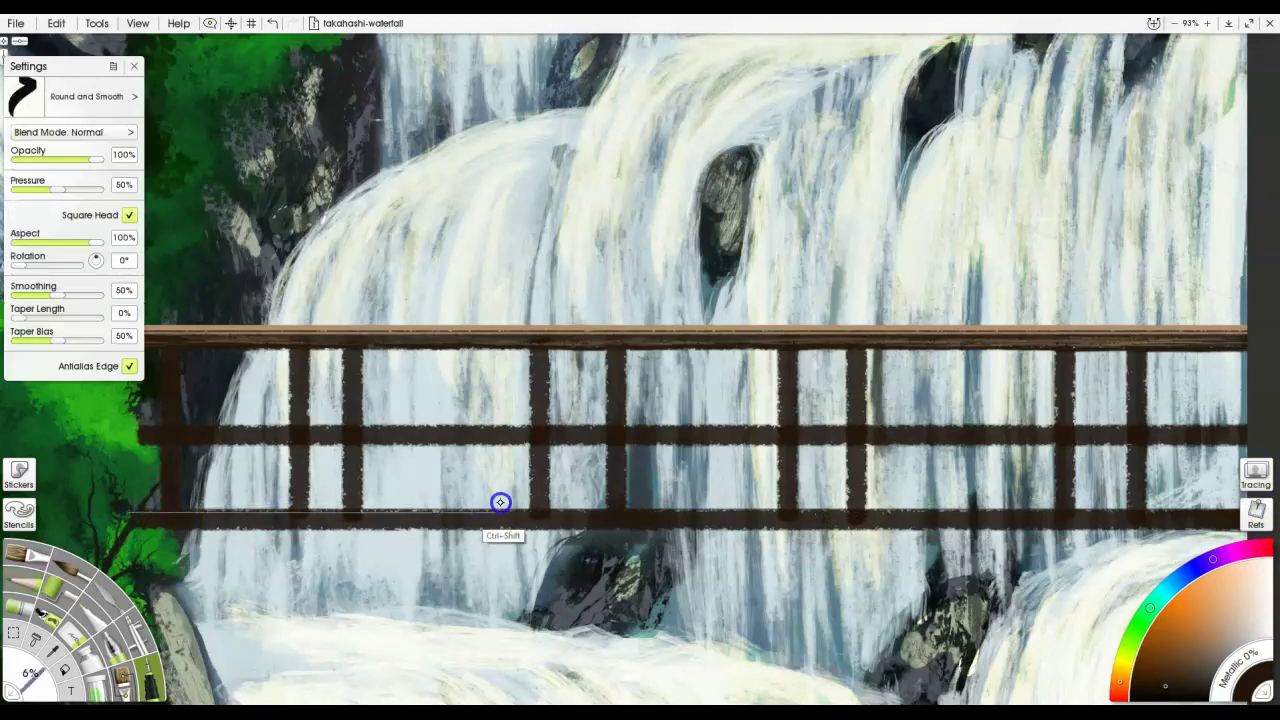
pyautogui.click(1250, 513)
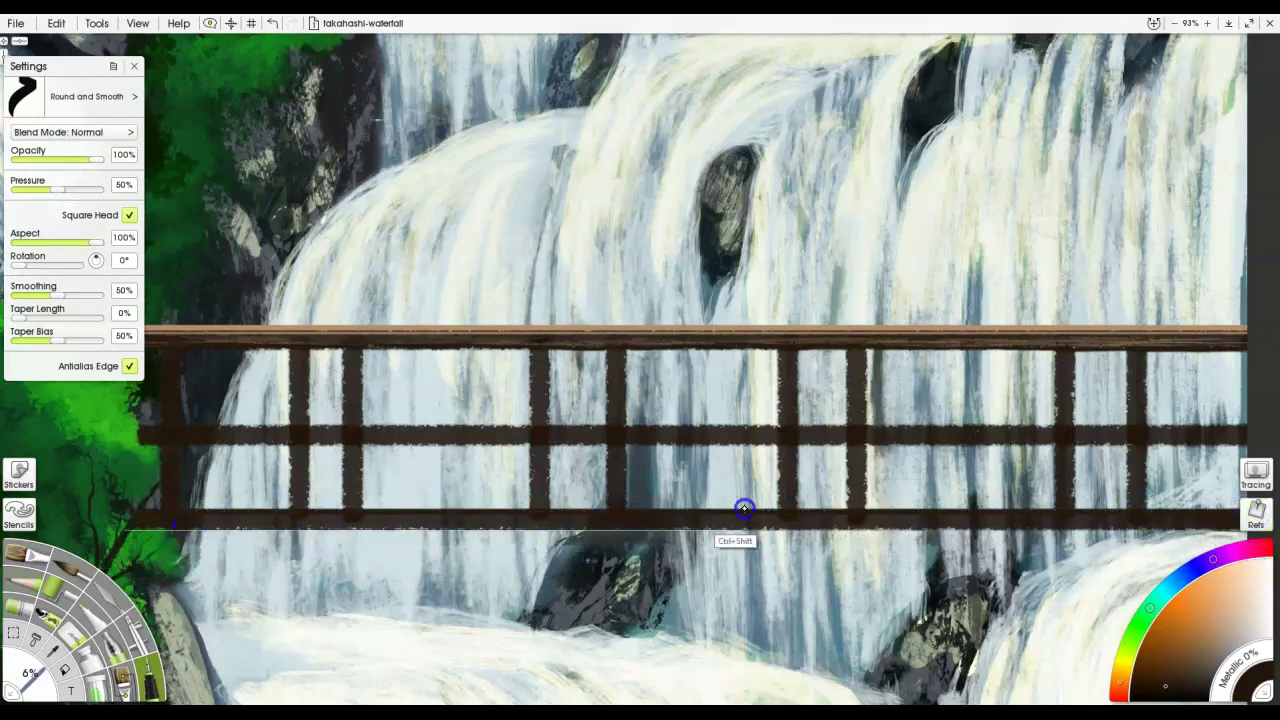
pyautogui.click(1254, 516)
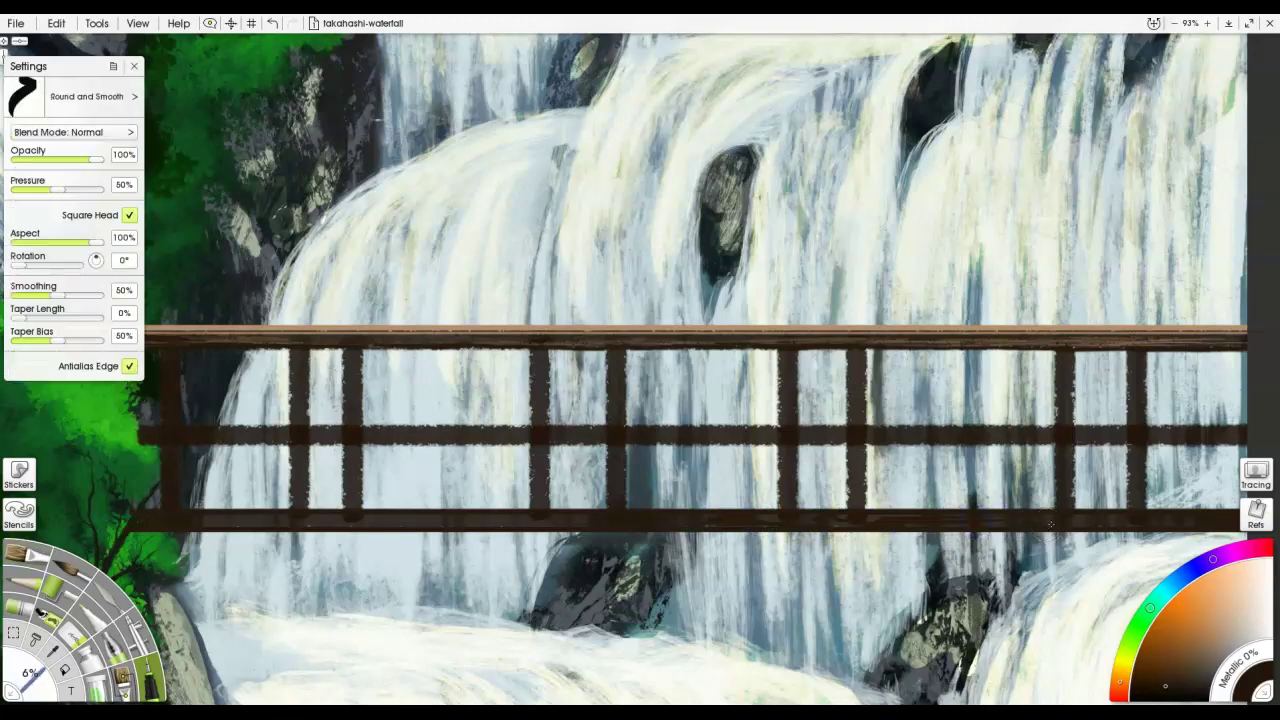
pyautogui.press('p')
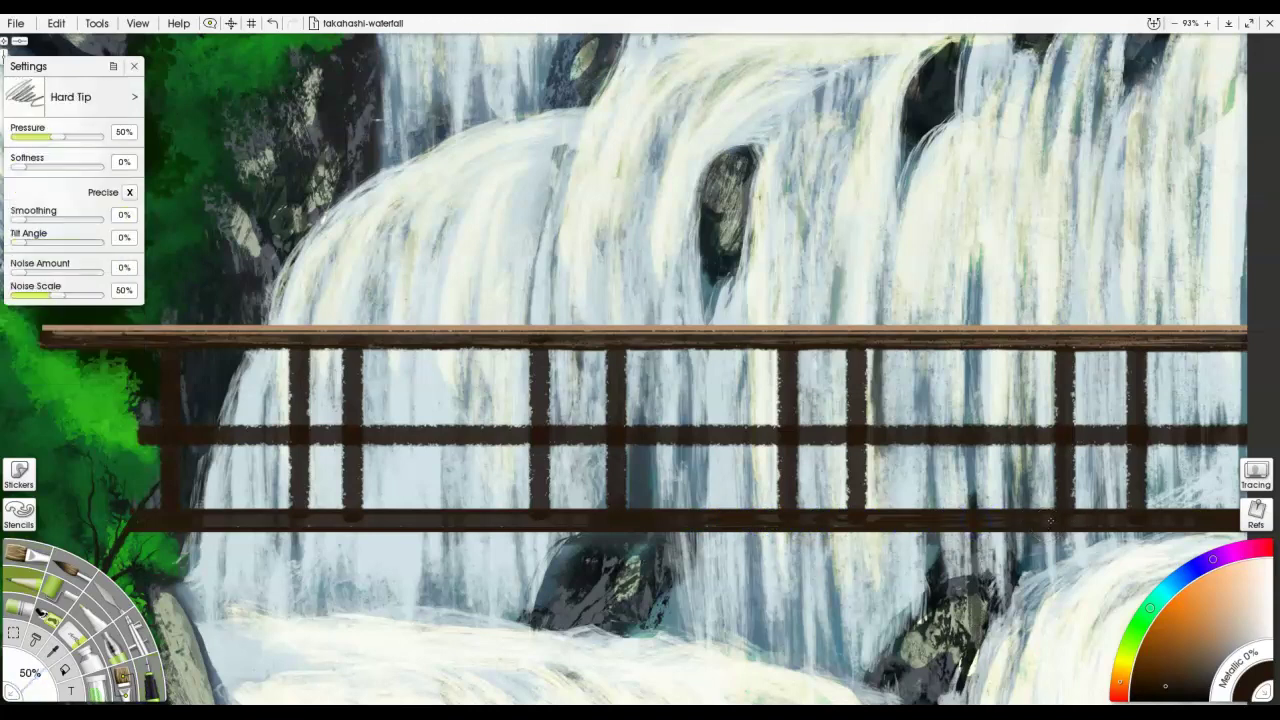
# Fill the bottom rail and the underside of the top rail with straight dark brown ink pen strokes at 13% size.
pyautogui.press('i')
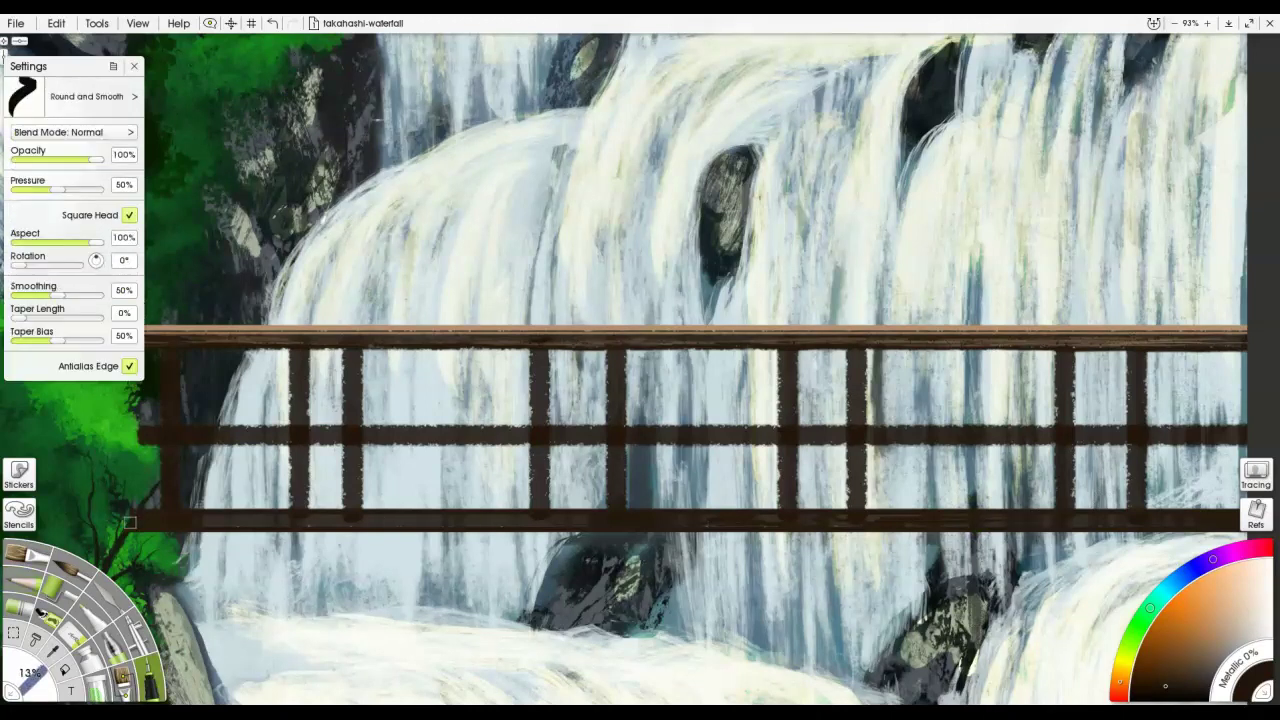
pyautogui.moveTo(132, 519)
pyautogui.mouseDown()
pyautogui.moveTo(520, 494)
pyautogui.moveTo(1252, 510)
pyautogui.mouseUp()
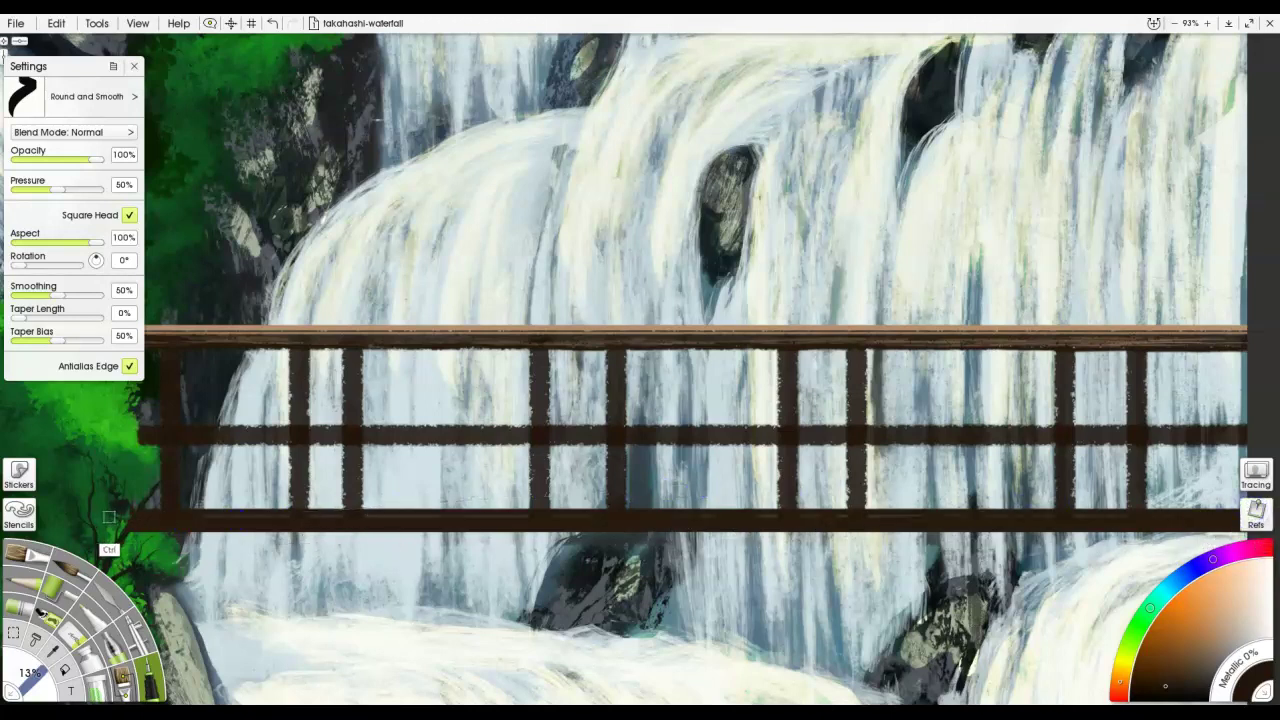
pyautogui.moveTo(123, 515); pyautogui.dragTo(1257, 516)
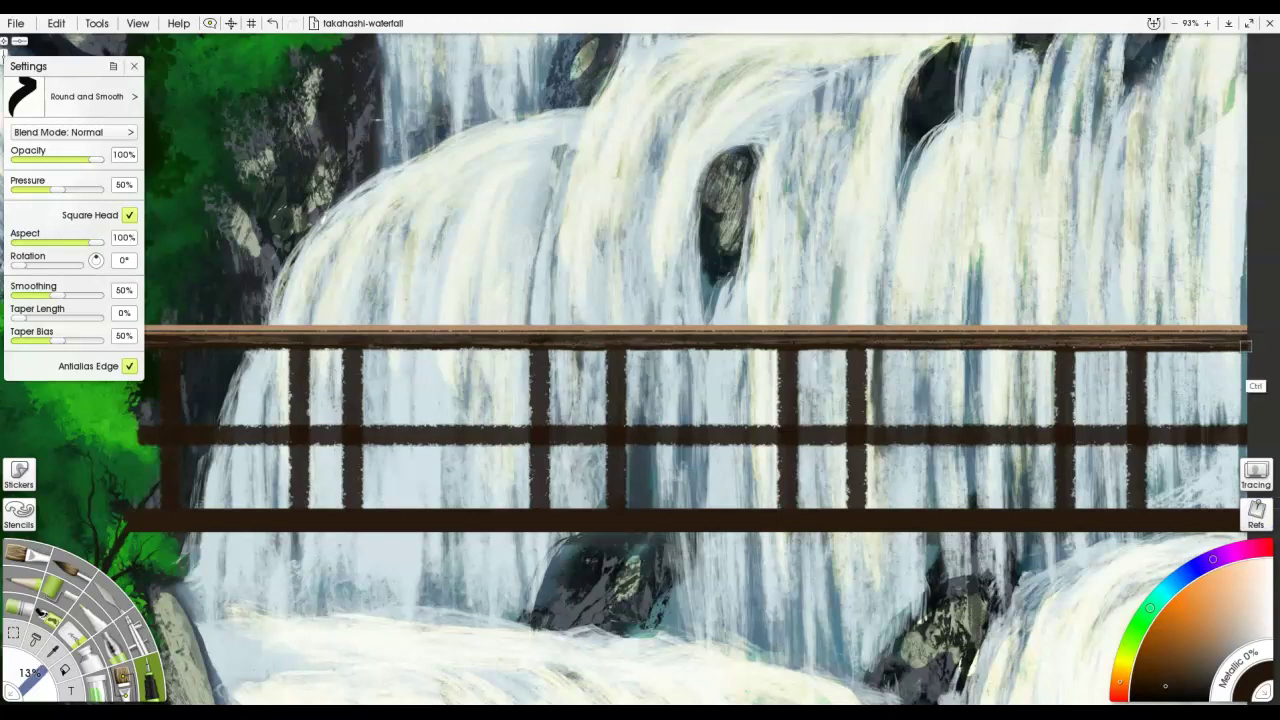
pyautogui.moveTo(1246, 342)
pyautogui.mouseDown()
pyautogui.moveTo(725, 336)
pyautogui.moveTo(390, 365)
pyautogui.moveTo(36, 370)
pyautogui.mouseUp()
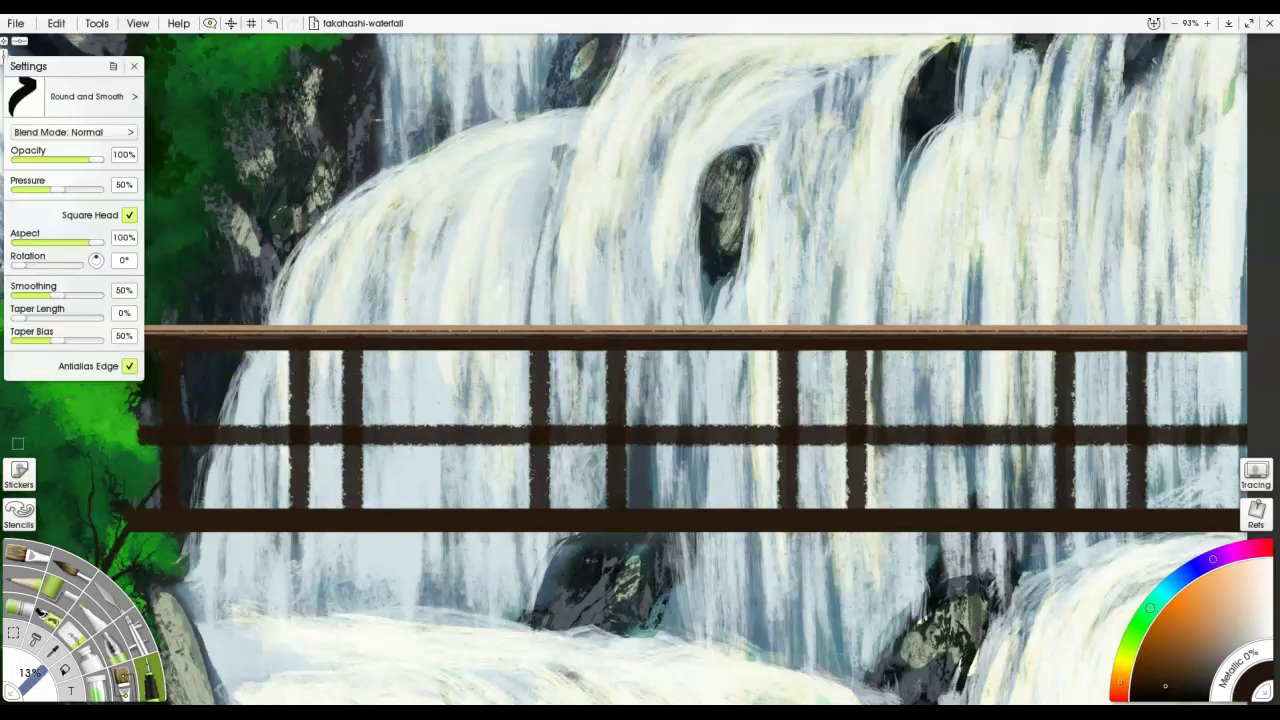
# Sample a medium brown from the top rail and draw a straight vertical face on each of the nine bridge posts.
pyautogui.press('alt')
pyautogui.keyDown('alt'); pyautogui.click(1080, 337); pyautogui.keyUp('alt')
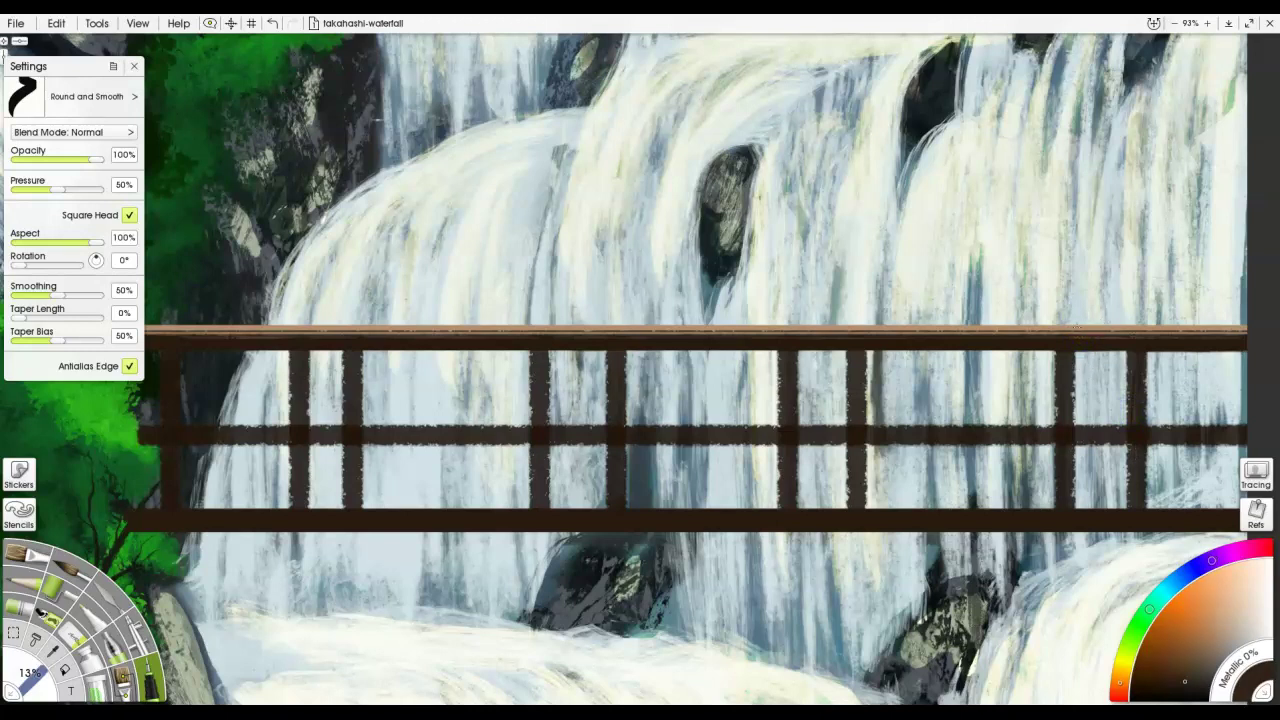
pyautogui.keyDown('alt'); pyautogui.click(1081, 337); pyautogui.keyUp('alt')
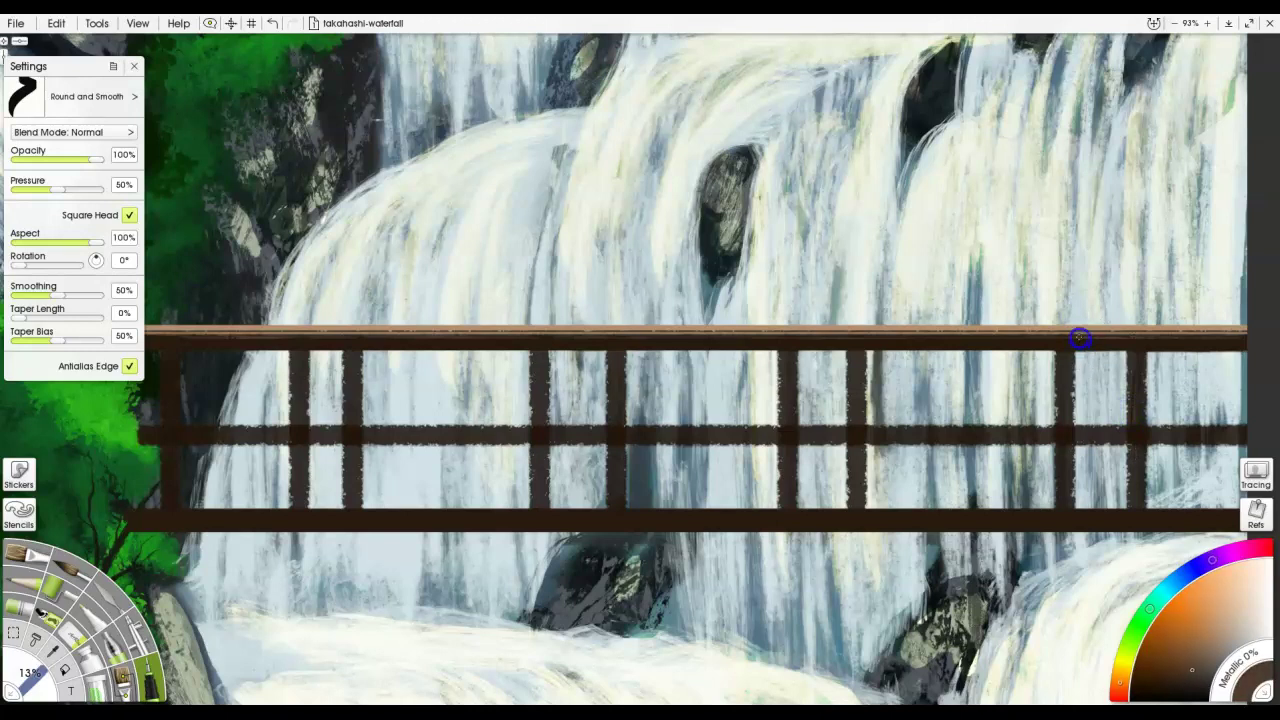
pyautogui.moveTo(1066, 350); pyautogui.dragTo(1068, 508)
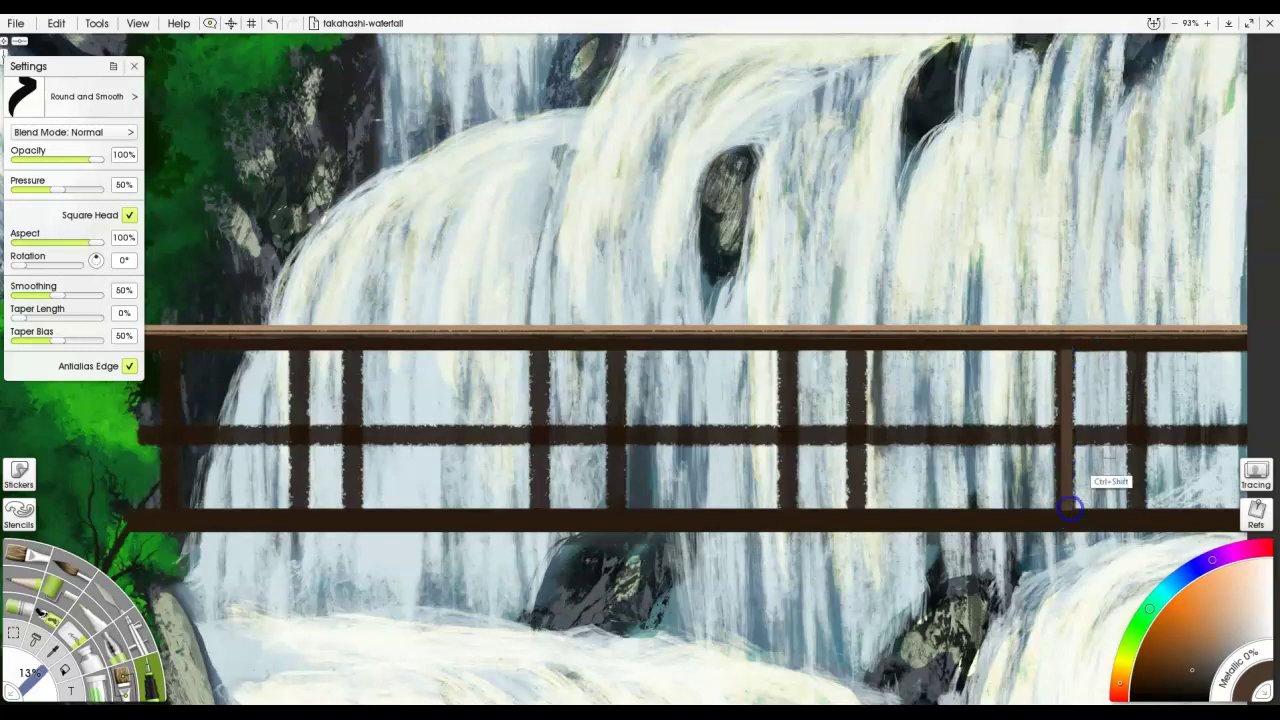
pyautogui.moveTo(1143, 355); pyautogui.dragTo(1146, 509)
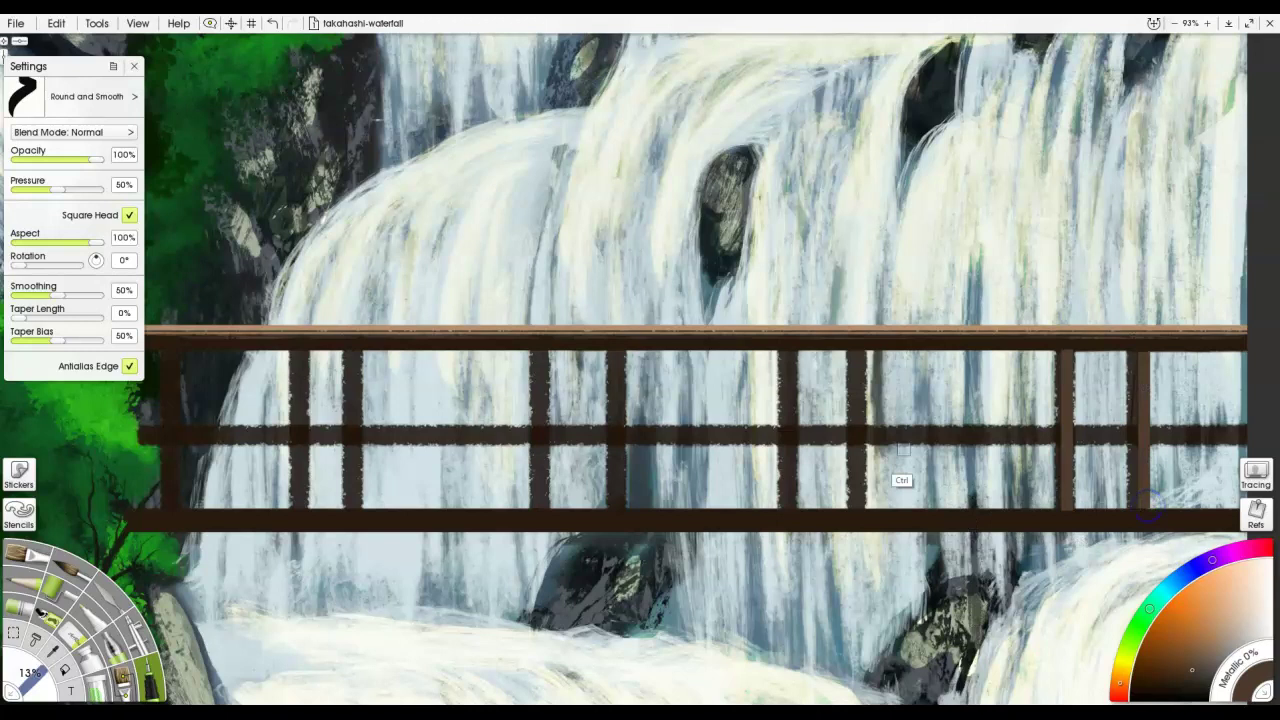
pyautogui.moveTo(862, 352); pyautogui.dragTo(866, 513)
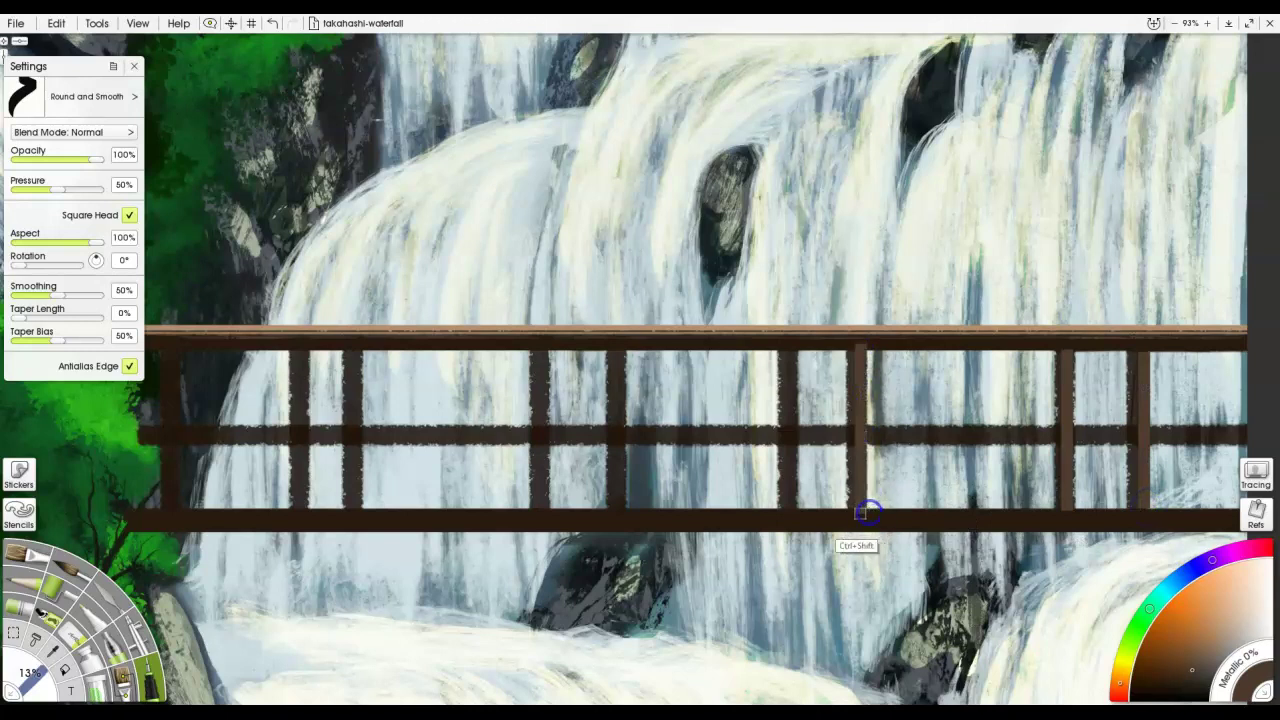
pyautogui.moveTo(792, 350); pyautogui.dragTo(803, 510)
pyautogui.moveTo(621, 346); pyautogui.dragTo(624, 513)
pyautogui.moveTo(548, 346); pyautogui.dragTo(548, 518)
pyautogui.moveTo(353, 354); pyautogui.dragTo(360, 514)
pyautogui.moveTo(305, 348); pyautogui.dragTo(313, 514)
pyautogui.moveTo(178, 348); pyautogui.dragTo(186, 516)
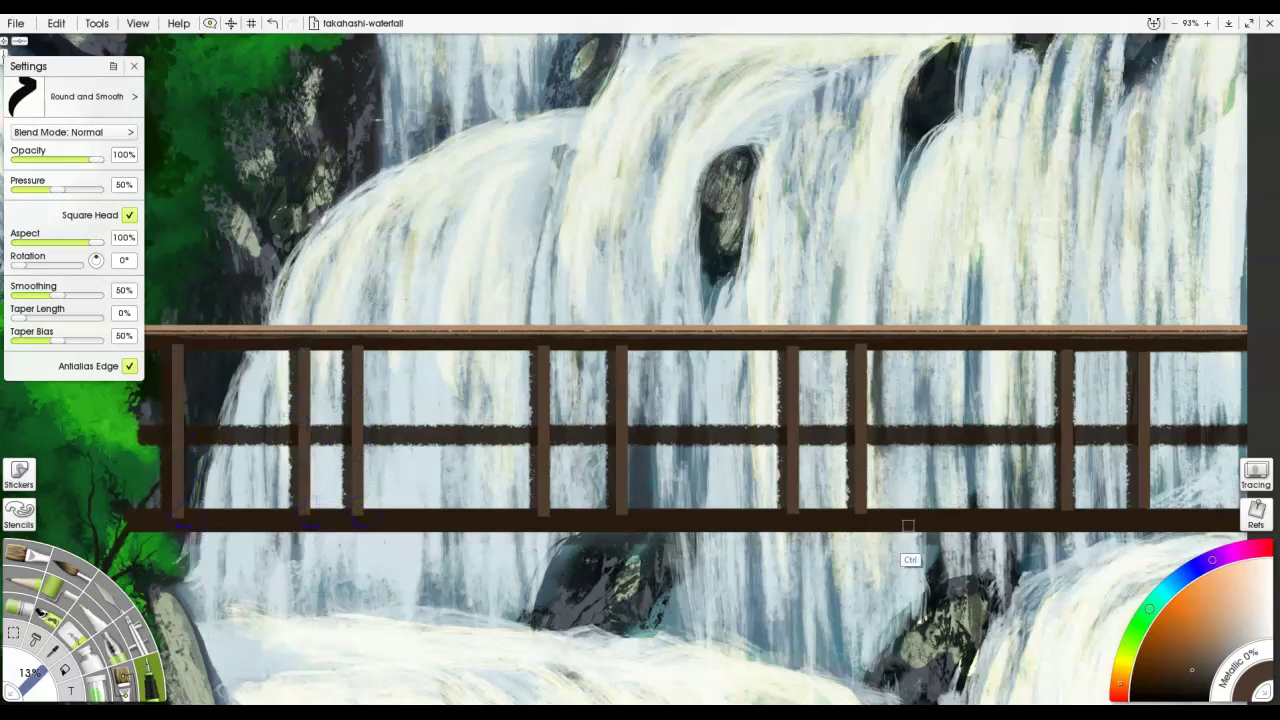
# Sample the dark brown to repaint the bottom rail and the middle rail between the posts, and redo the leftmost post in its lighter brown.
pyautogui.keyDown('alt'); pyautogui.click(960, 527); pyautogui.keyUp('alt')
pyautogui.moveTo(123, 516); pyautogui.dragTo(1250, 515)
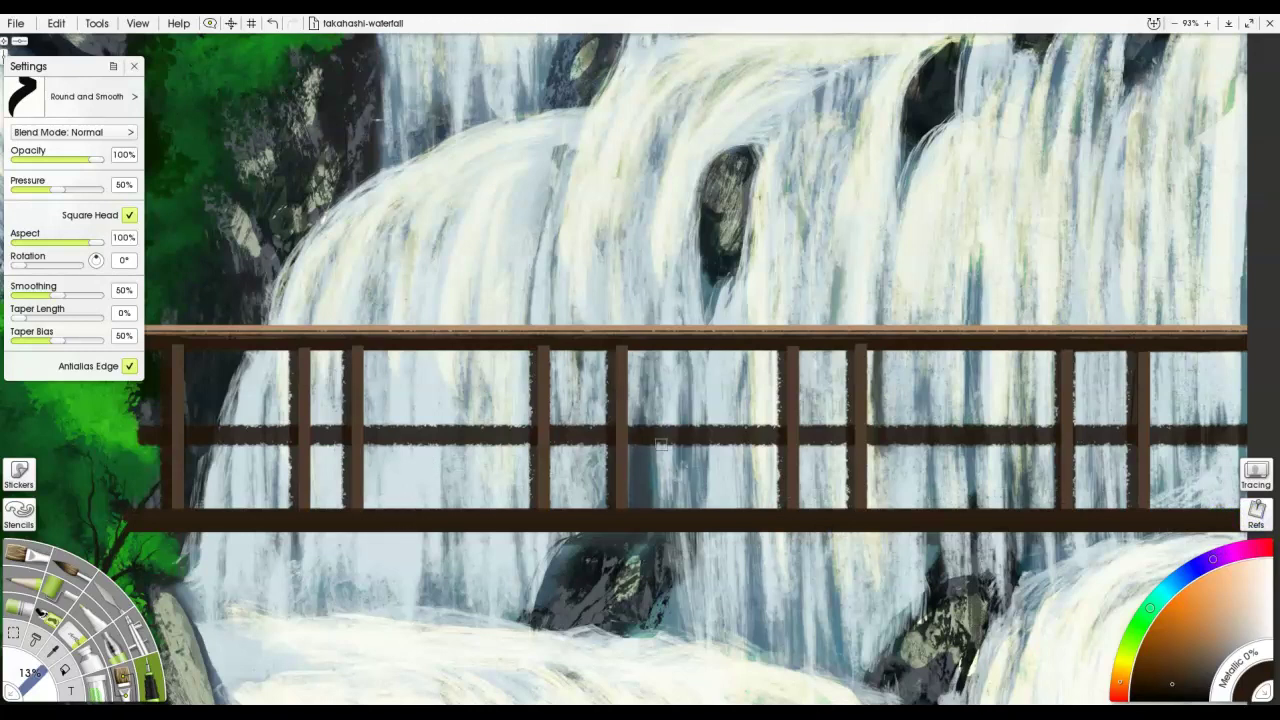
pyautogui.moveTo(633, 430); pyautogui.dragTo(1245, 430)
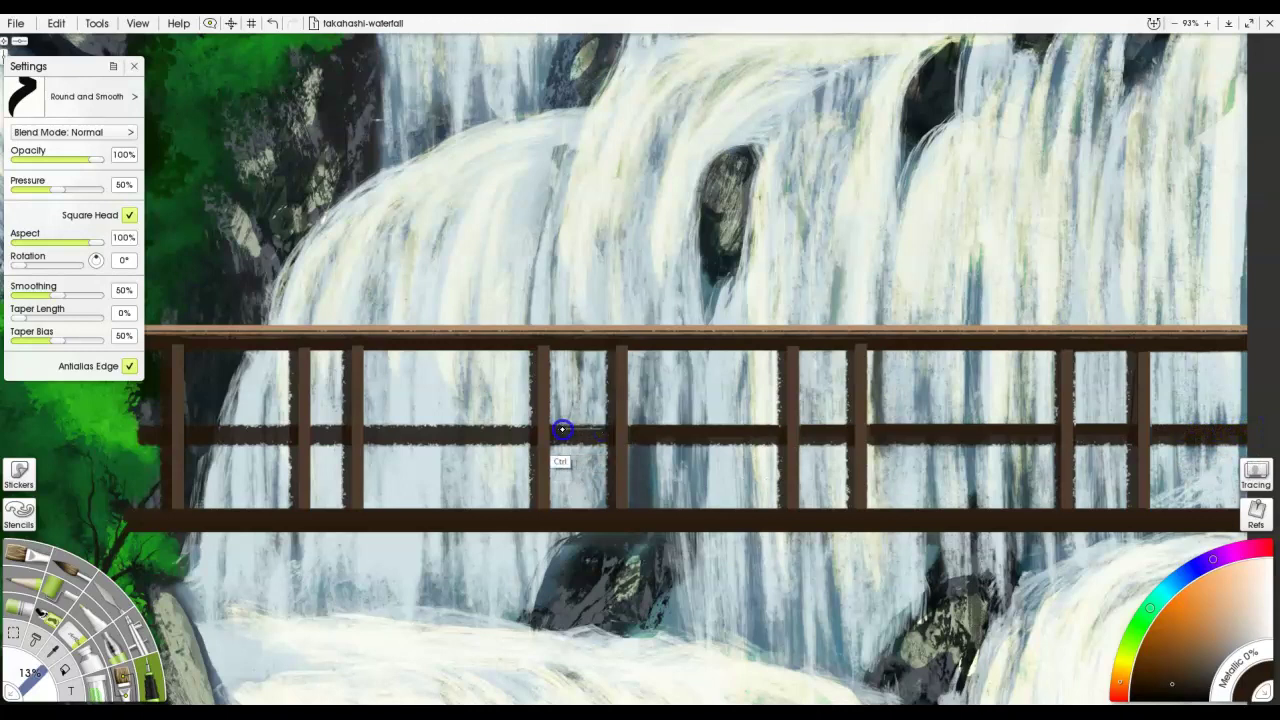
pyautogui.moveTo(528, 430); pyautogui.dragTo(180, 431)
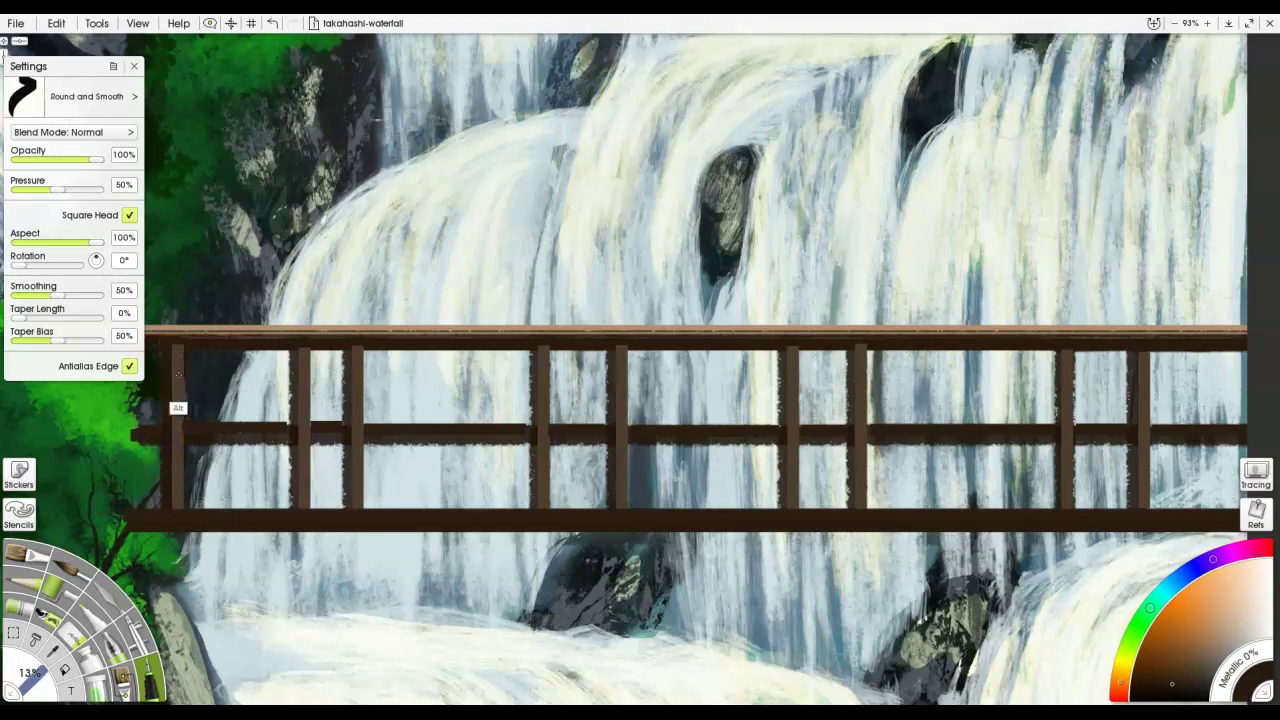
pyautogui.keyDown('alt'); pyautogui.click(178, 408); pyautogui.keyUp('alt')
pyautogui.moveTo(178, 345); pyautogui.dragTo(181, 503)
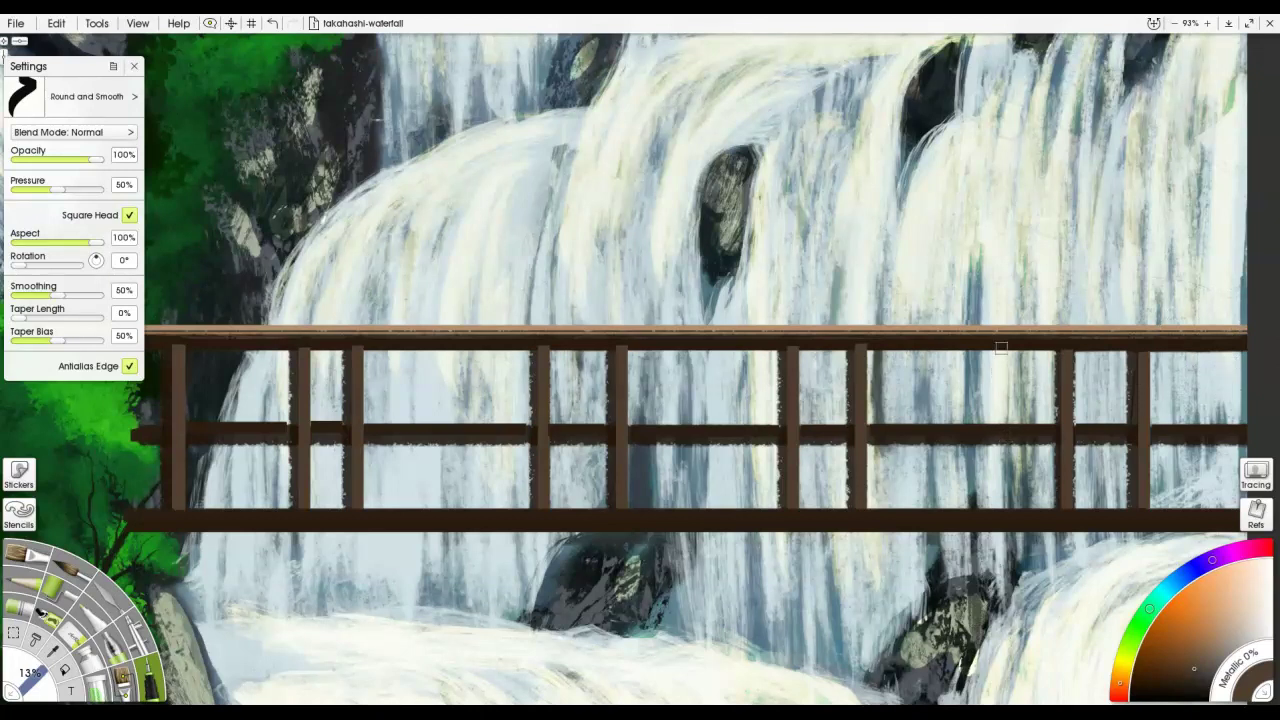
# Sample a light tan and use the Hard Tip pencil to draw wood grain on the two rightmost posts and the middle rail beside them.
pyautogui.keyDown('alt'); pyautogui.click(1001, 365); pyautogui.keyUp('alt')
pyautogui.moveTo(1034, 432); pyautogui.dragTo(881, 434)
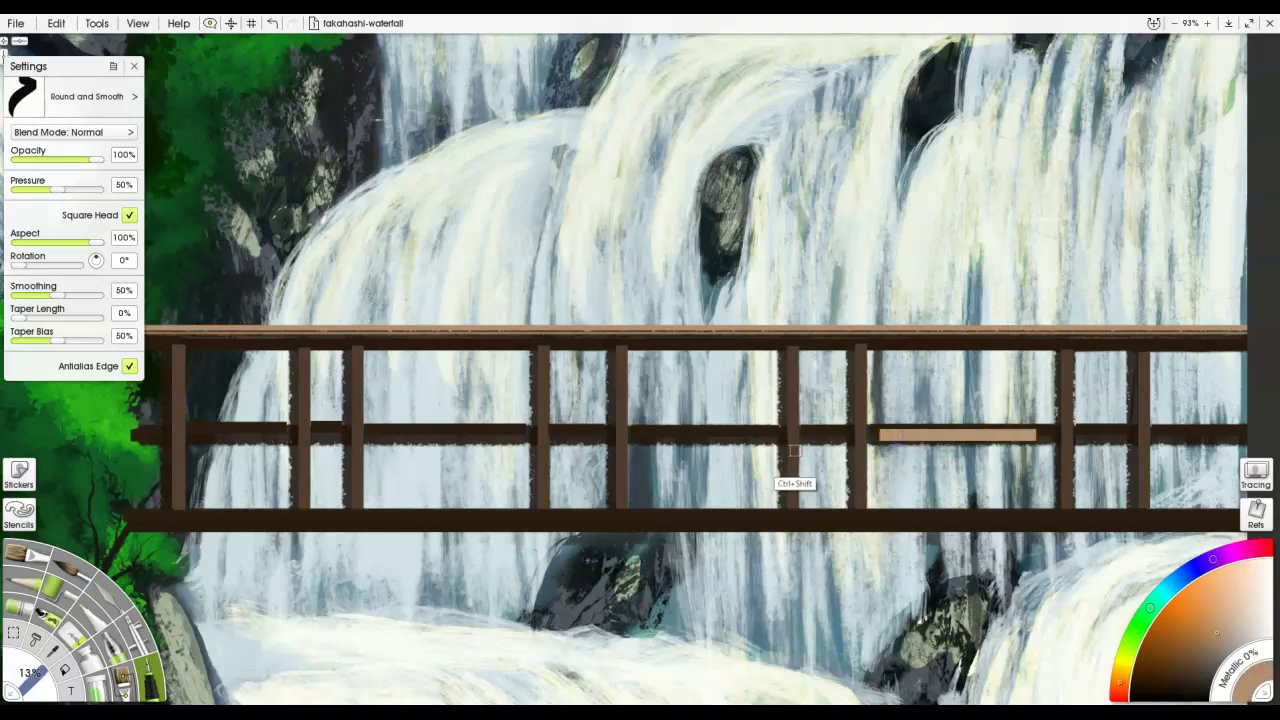
pyautogui.hotkey('ctrl', 'z')
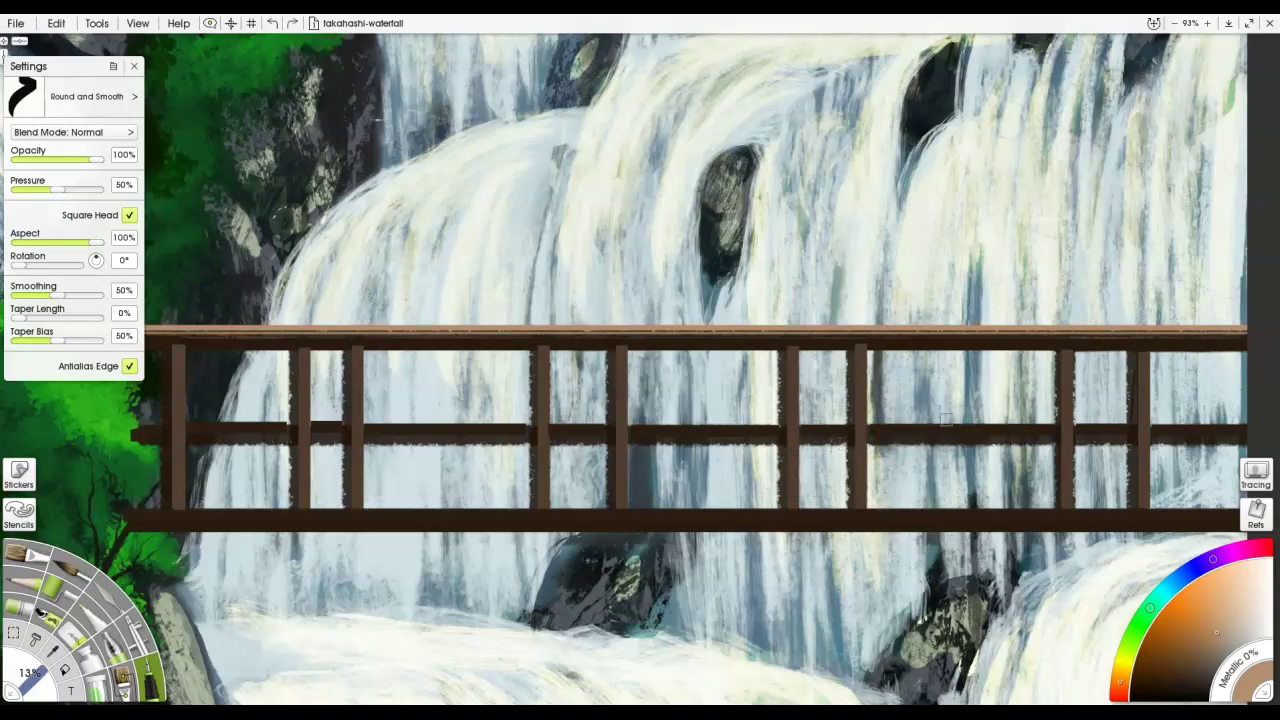
pyautogui.press('p')
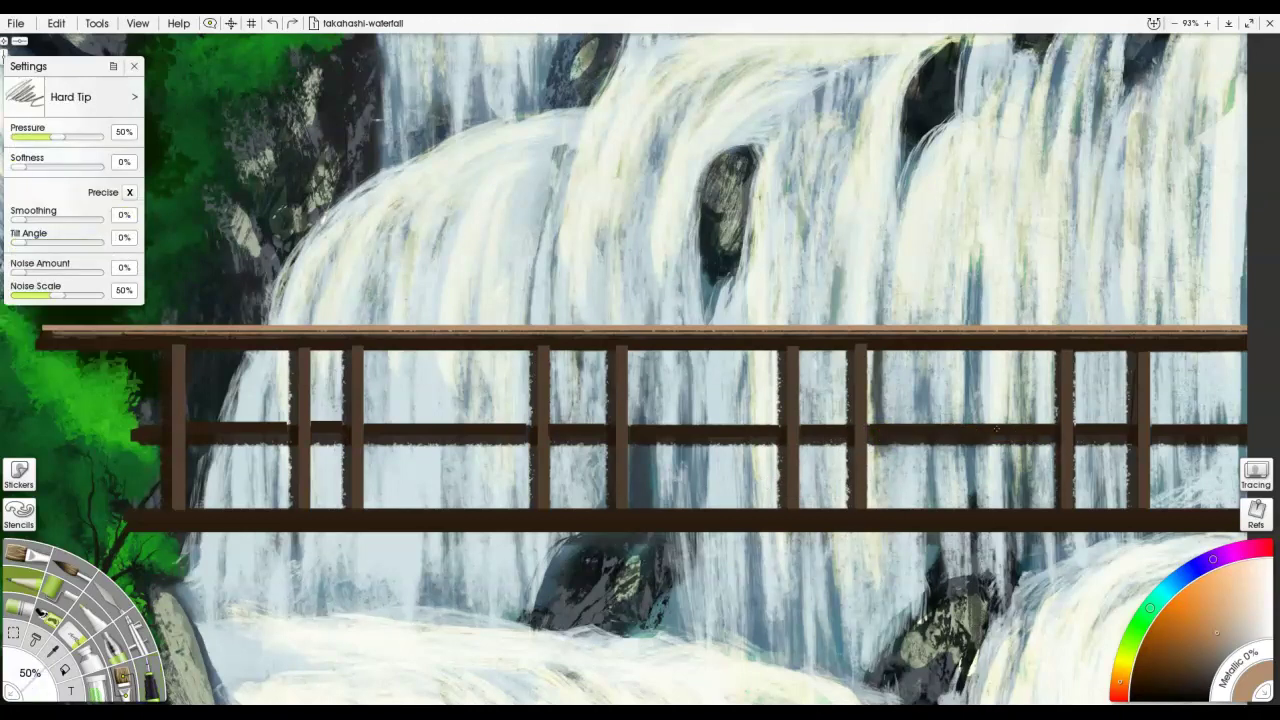
pyautogui.moveTo(943, 444)
pyautogui.mouseDown()
pyautogui.moveTo(895, 445)
pyautogui.moveTo(1043, 442)
pyautogui.moveTo(918, 432)
pyautogui.moveTo(996, 440)
pyautogui.moveTo(956, 432)
pyautogui.mouseUp()
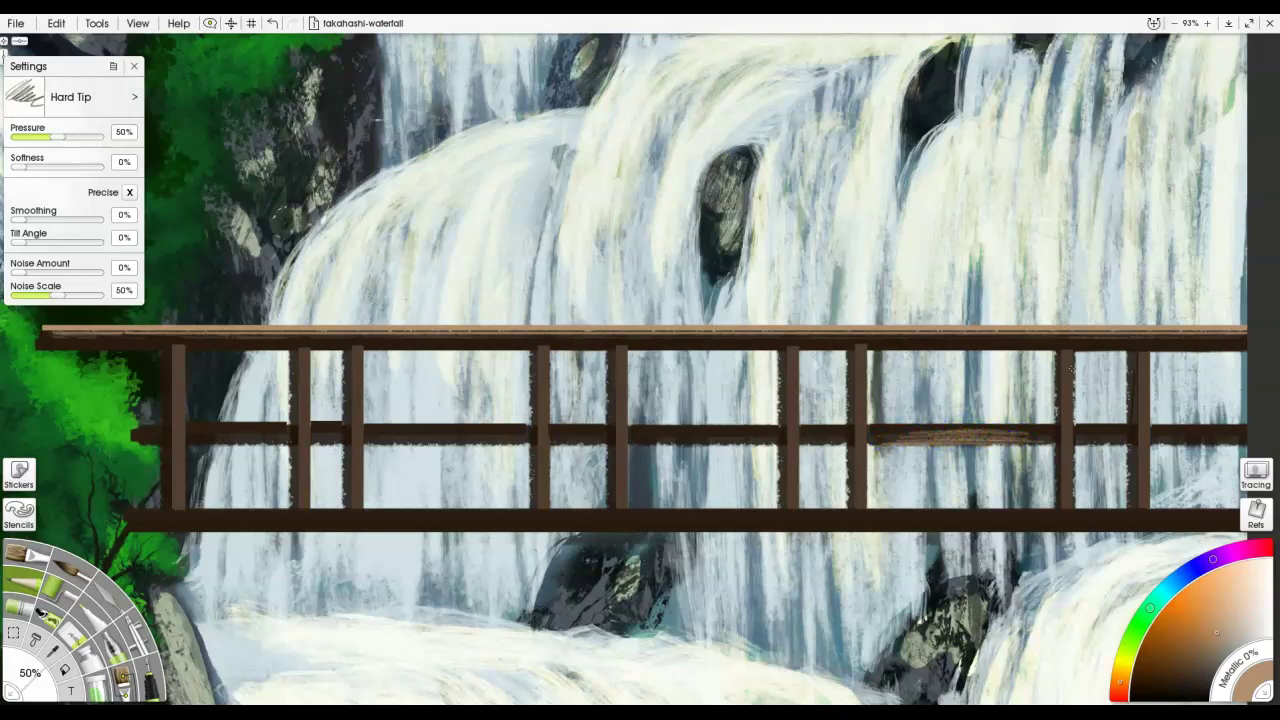
pyautogui.moveTo(1075, 360)
pyautogui.mouseDown()
pyautogui.moveTo(1075, 502)
pyautogui.moveTo(1069, 375)
pyautogui.mouseUp()
pyautogui.moveTo(1146, 389)
pyautogui.mouseDown()
pyautogui.moveTo(1140, 443)
pyautogui.moveTo(1147, 350)
pyautogui.moveTo(1145, 502)
pyautogui.moveTo(1141, 362)
pyautogui.mouseUp()
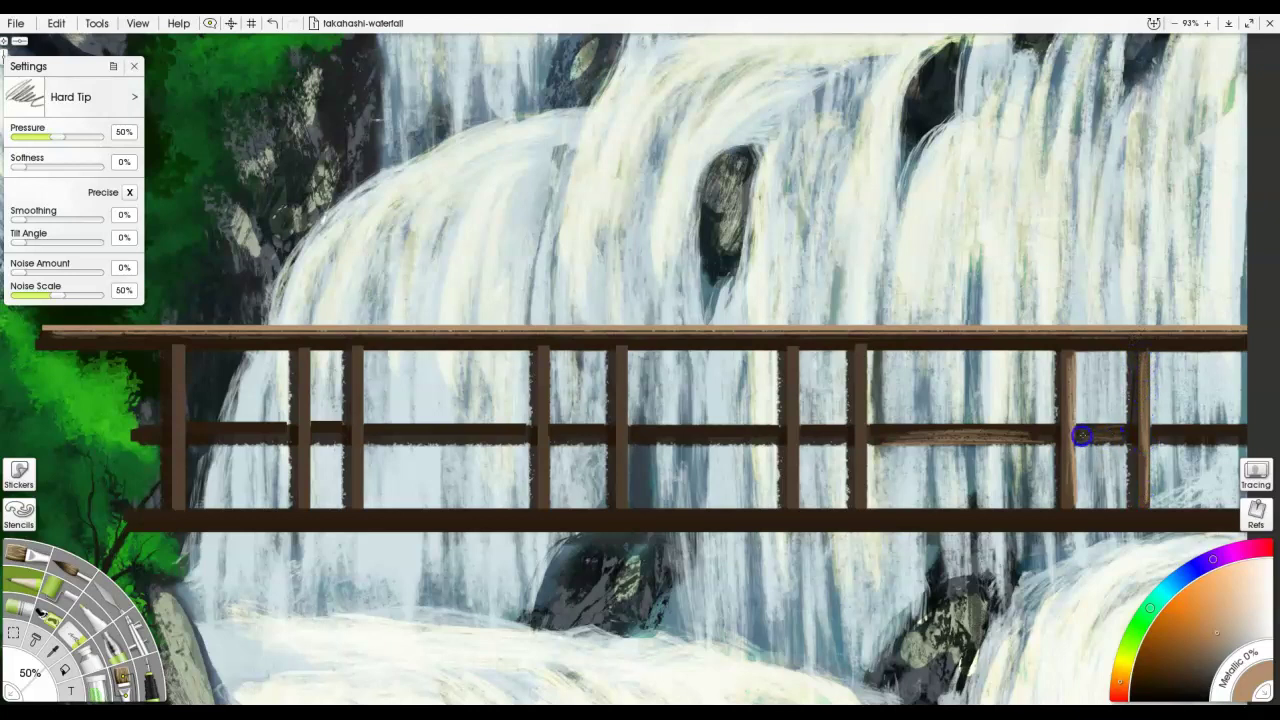
pyautogui.moveTo(1095, 432); pyautogui.dragTo(1178, 442)
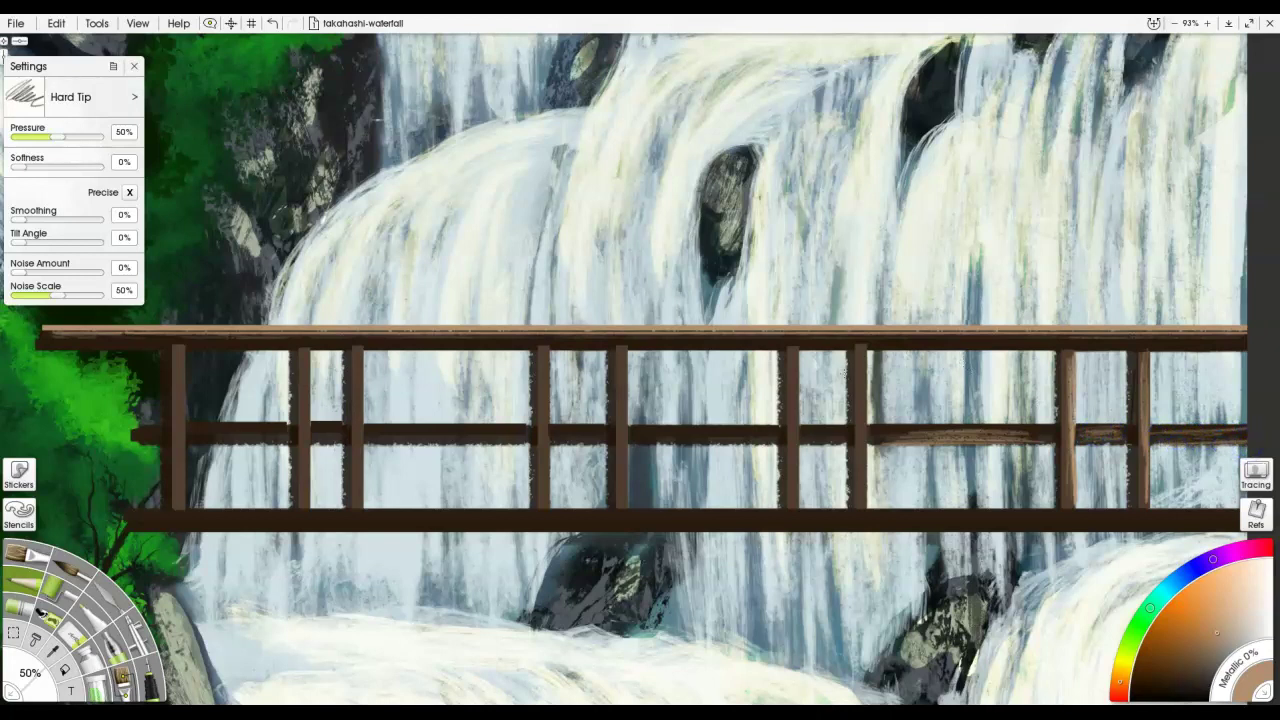
# Draw tan vertical wood grain on the remaining seven posts, plus horizontal grain on the middle rail at the bridge's center.
pyautogui.moveTo(860, 357)
pyautogui.mouseDown()
pyautogui.moveTo(863, 502)
pyautogui.moveTo(862, 375)
pyautogui.moveTo(864, 481)
pyautogui.mouseUp()
pyautogui.moveTo(800, 374)
pyautogui.mouseDown()
pyautogui.moveTo(791, 499)
pyautogui.moveTo(794, 362)
pyautogui.moveTo(793, 500)
pyautogui.mouseUp()
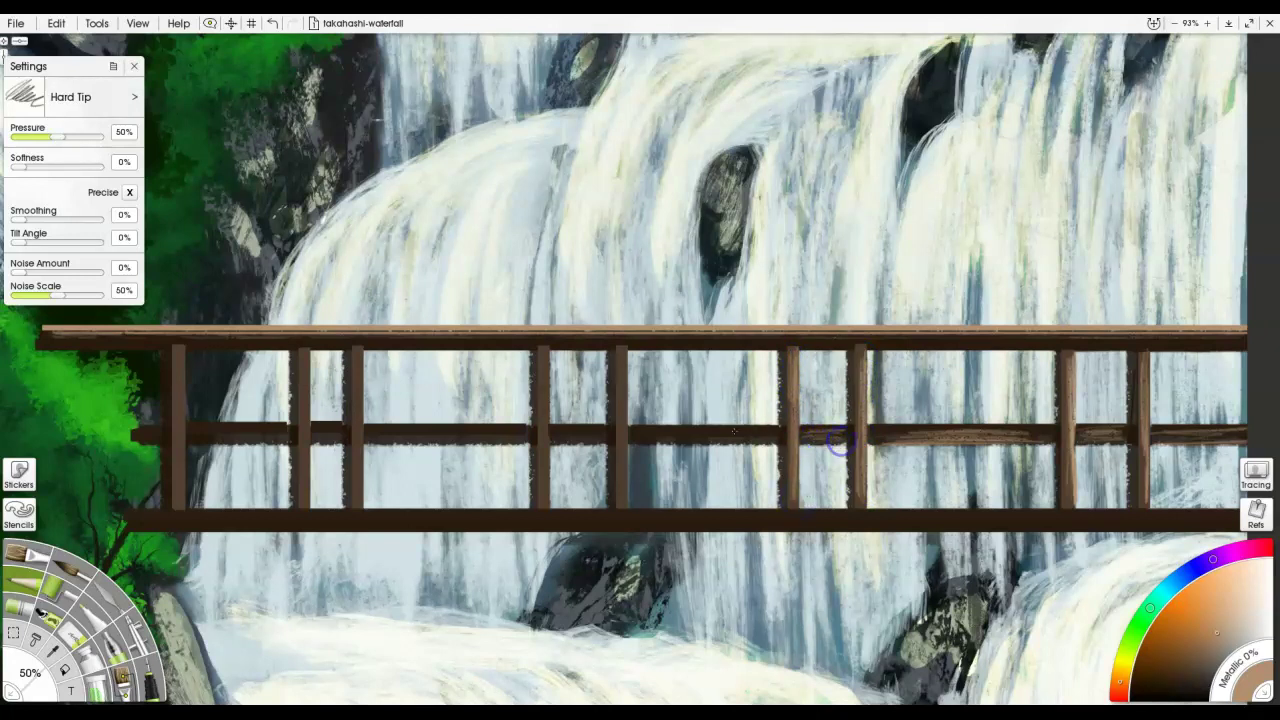
pyautogui.moveTo(661, 428)
pyautogui.mouseDown()
pyautogui.moveTo(756, 434)
pyautogui.moveTo(655, 432)
pyautogui.mouseUp()
pyautogui.moveTo(616, 416)
pyautogui.mouseDown()
pyautogui.moveTo(625, 495)
pyautogui.moveTo(623, 359)
pyautogui.moveTo(621, 501)
pyautogui.mouseUp()
pyautogui.moveTo(548, 447)
pyautogui.mouseDown()
pyautogui.moveTo(541, 367)
pyautogui.moveTo(545, 506)
pyautogui.mouseUp()
pyautogui.moveTo(362, 348)
pyautogui.mouseDown()
pyautogui.moveTo(362, 500)
pyautogui.moveTo(357, 364)
pyautogui.moveTo(357, 471)
pyautogui.mouseUp()
pyautogui.moveTo(306, 350); pyautogui.dragTo(307, 503)
pyautogui.moveTo(179, 432)
pyautogui.mouseDown()
pyautogui.moveTo(177, 506)
pyautogui.moveTo(183, 355)
pyautogui.mouseUp()
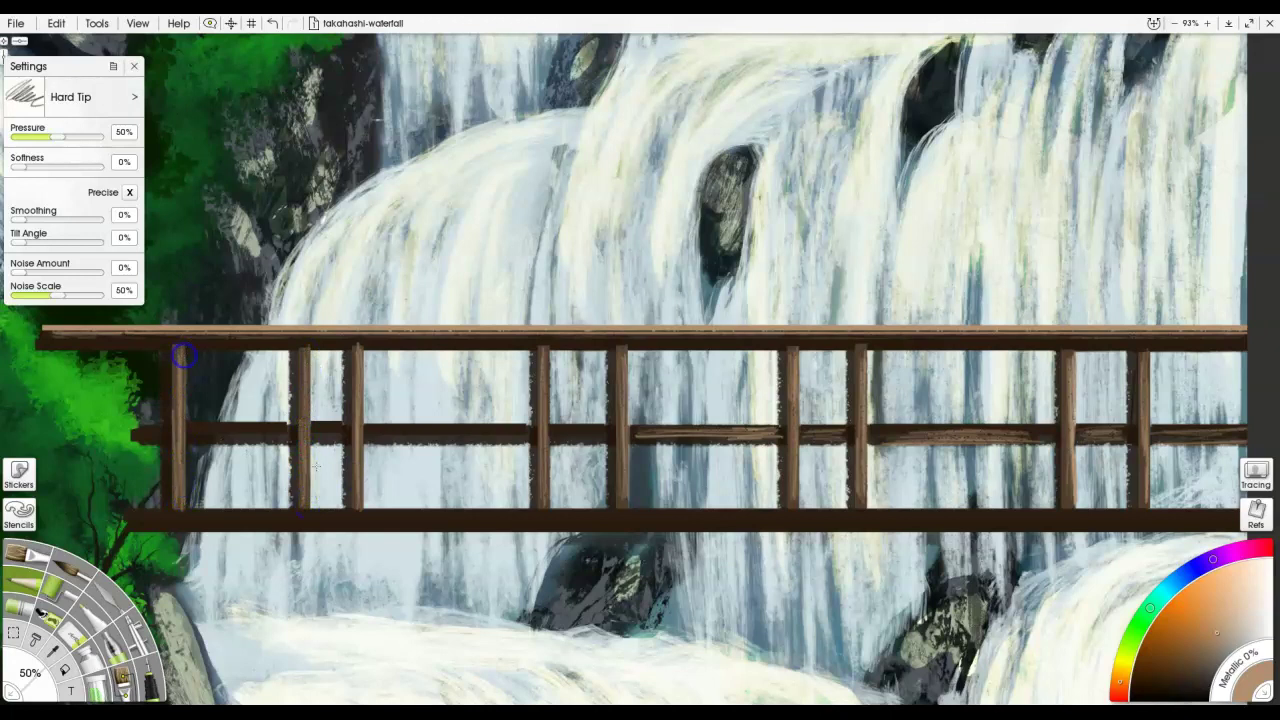
# Draw tan wood grain on the remaining sections of the middle rail across the left half of the bridge.
pyautogui.moveTo(515, 434)
pyautogui.mouseDown()
pyautogui.moveTo(378, 433)
pyautogui.moveTo(504, 431)
pyautogui.moveTo(447, 439)
pyautogui.moveTo(502, 432)
pyautogui.mouseUp()
pyautogui.moveTo(591, 438)
pyautogui.mouseDown()
pyautogui.moveTo(560, 437)
pyautogui.moveTo(591, 443)
pyautogui.mouseUp()
pyautogui.moveTo(315, 437)
pyautogui.mouseDown()
pyautogui.moveTo(325, 440)
pyautogui.moveTo(200, 429)
pyautogui.moveTo(243, 430)
pyautogui.moveTo(220, 433)
pyautogui.mouseUp()
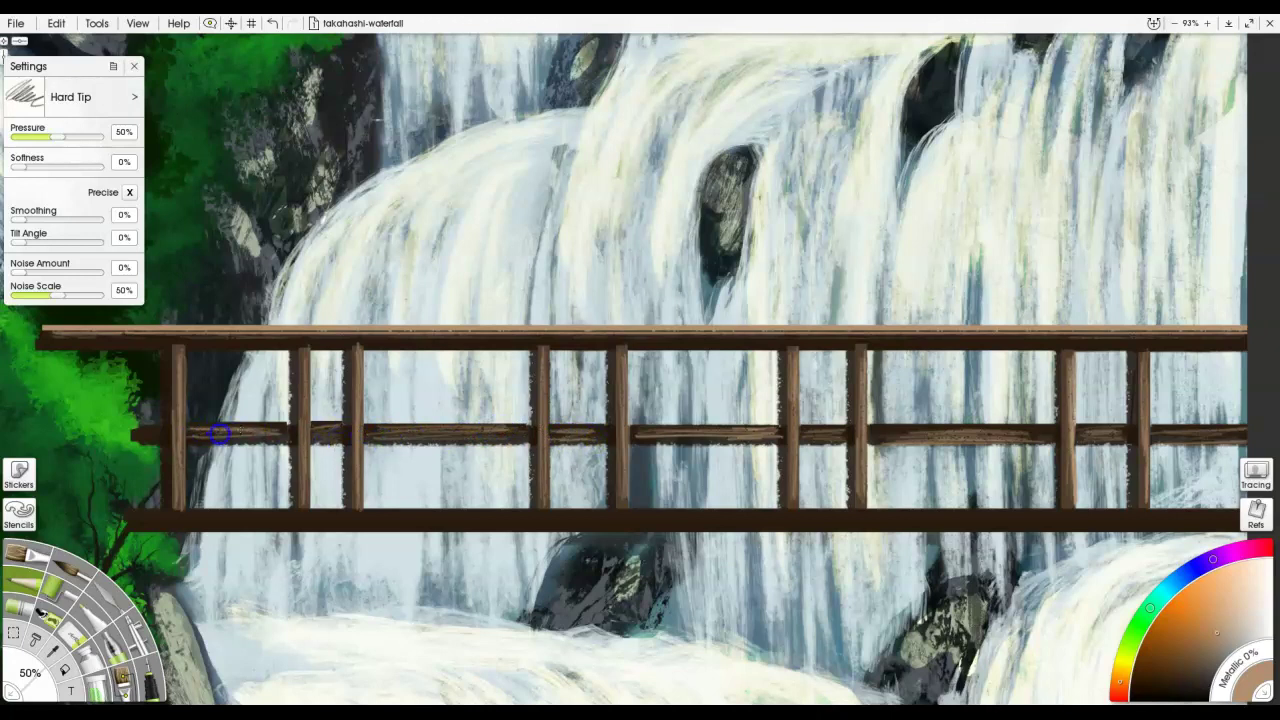
# Draw tan wood grain along the dark underside of the top rail and along the full length of the bottom rail.
pyautogui.moveTo(896, 338)
pyautogui.mouseDown()
pyautogui.moveTo(809, 344)
pyautogui.moveTo(1179, 345)
pyautogui.moveTo(478, 343)
pyautogui.mouseUp()
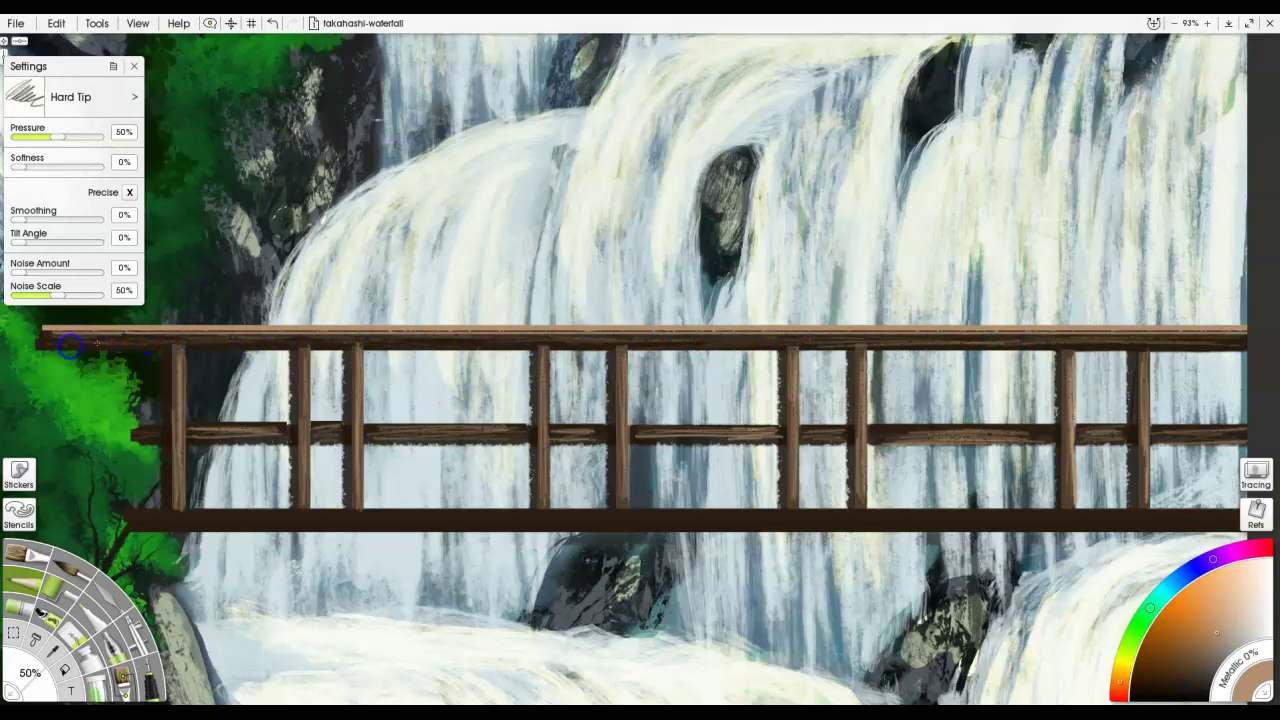
pyautogui.moveTo(1130, 516)
pyautogui.mouseDown()
pyautogui.moveTo(1240, 516)
pyautogui.moveTo(1217, 516)
pyautogui.mouseUp()
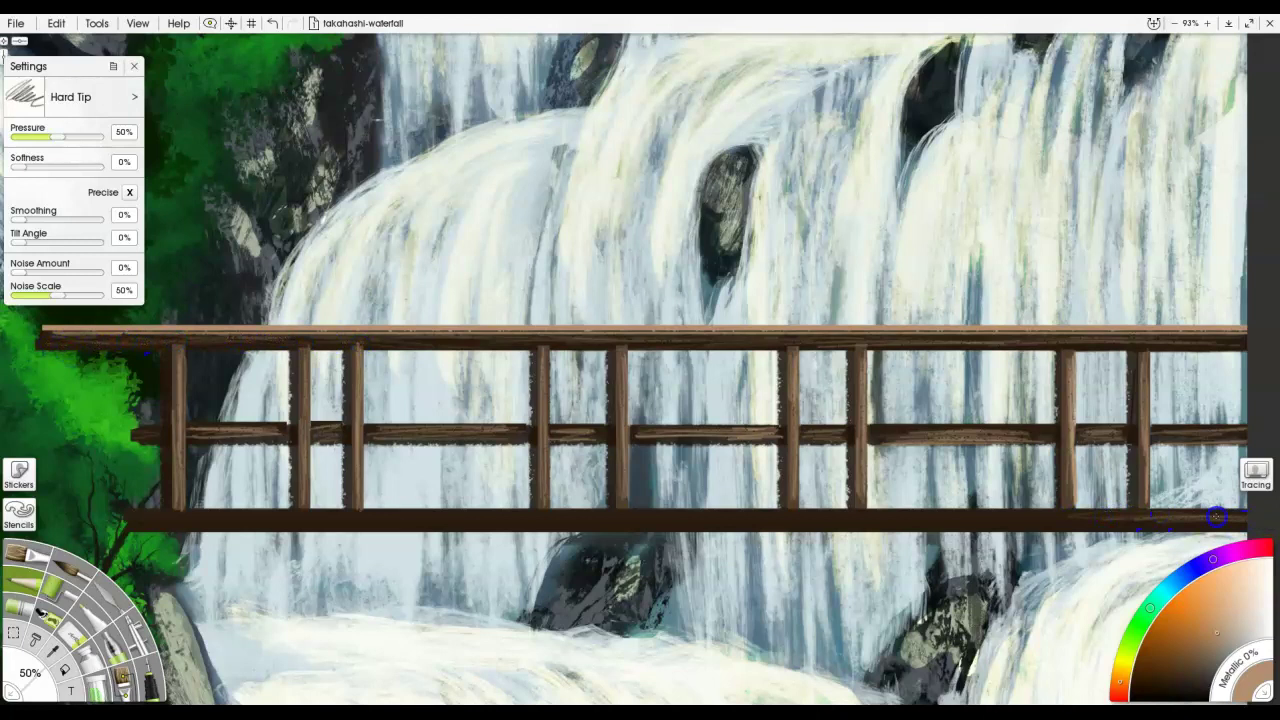
pyautogui.moveTo(1023, 524)
pyautogui.mouseDown()
pyautogui.moveTo(910, 526)
pyautogui.moveTo(1099, 522)
pyautogui.moveTo(741, 517)
pyautogui.moveTo(957, 521)
pyautogui.moveTo(710, 529)
pyautogui.moveTo(951, 533)
pyautogui.moveTo(650, 517)
pyautogui.mouseUp()
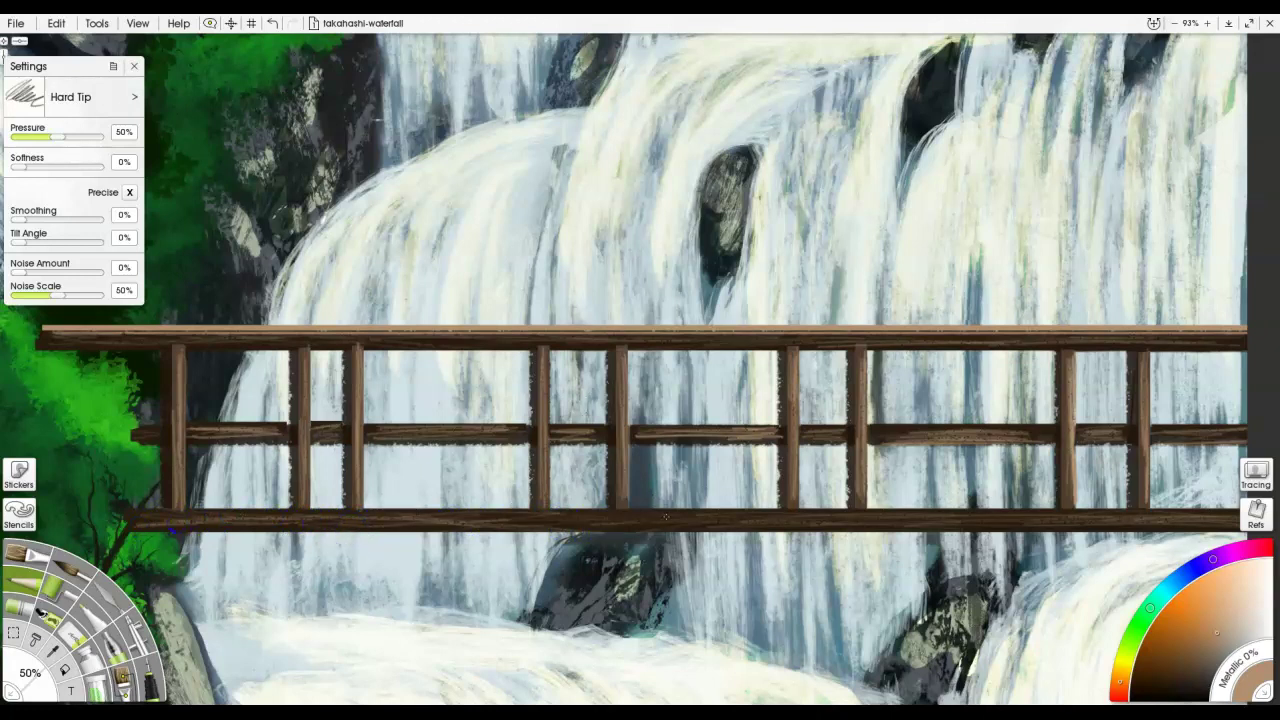
# Sample the bridge's dark brown and pencil clean, shadowed left edges down the posts.
pyautogui.keyDown('alt'); pyautogui.click(614, 468); pyautogui.keyUp('alt')
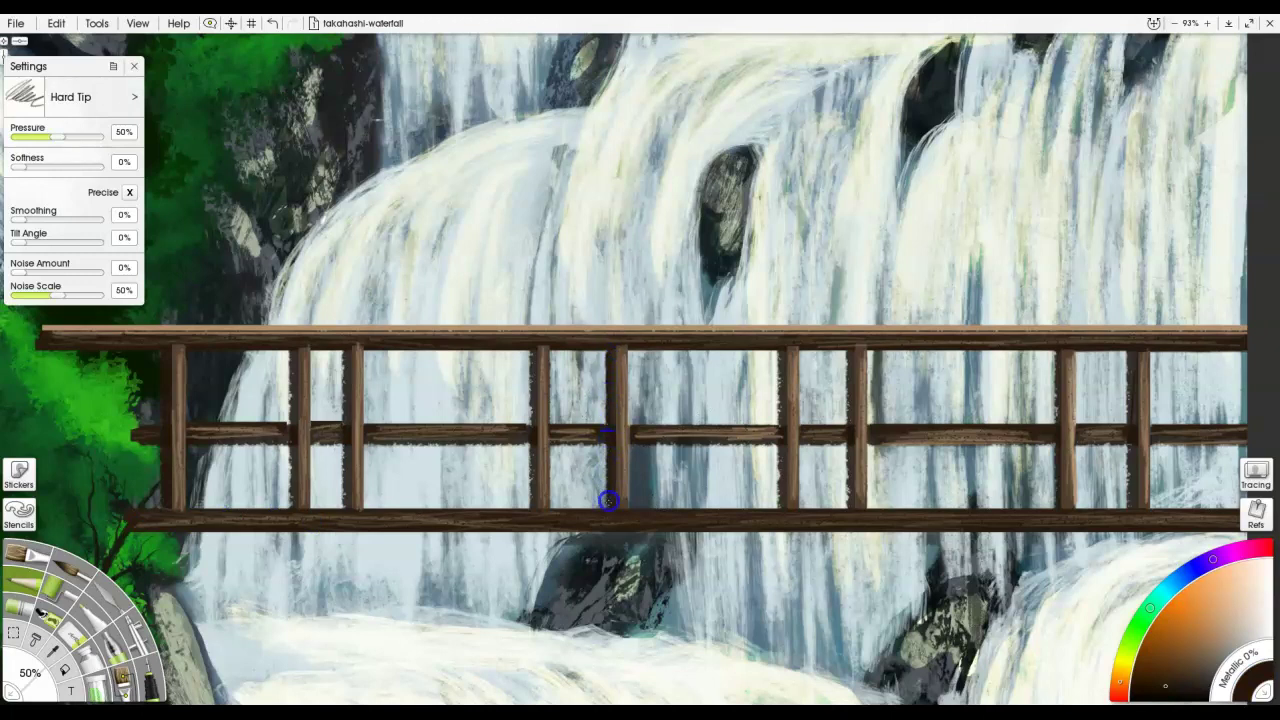
pyautogui.moveTo(528, 502); pyautogui.dragTo(533, 351)
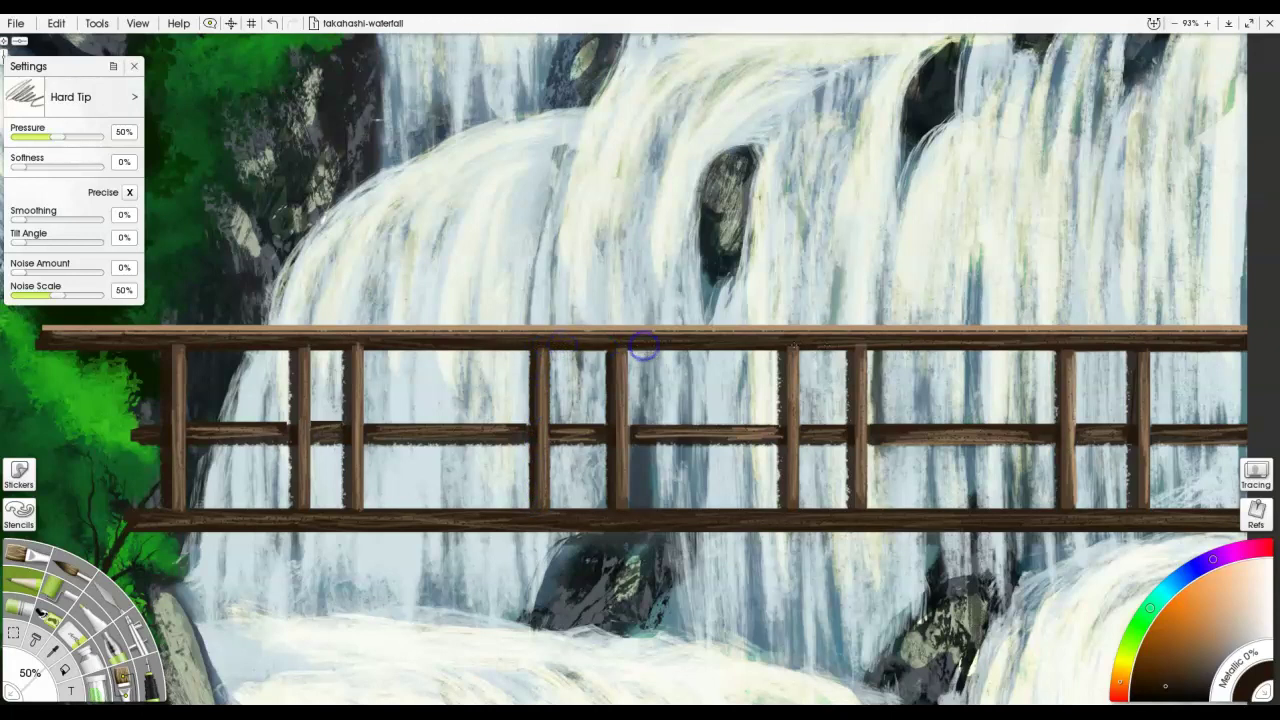
pyautogui.moveTo(846, 357); pyautogui.dragTo(847, 482)
pyautogui.moveTo(779, 354)
pyautogui.mouseDown()
pyautogui.moveTo(774, 491)
pyautogui.moveTo(777, 467)
pyautogui.mouseUp()
pyautogui.moveTo(1056, 360); pyautogui.dragTo(1056, 497)
pyautogui.moveTo(1122, 350); pyautogui.dragTo(1130, 496)
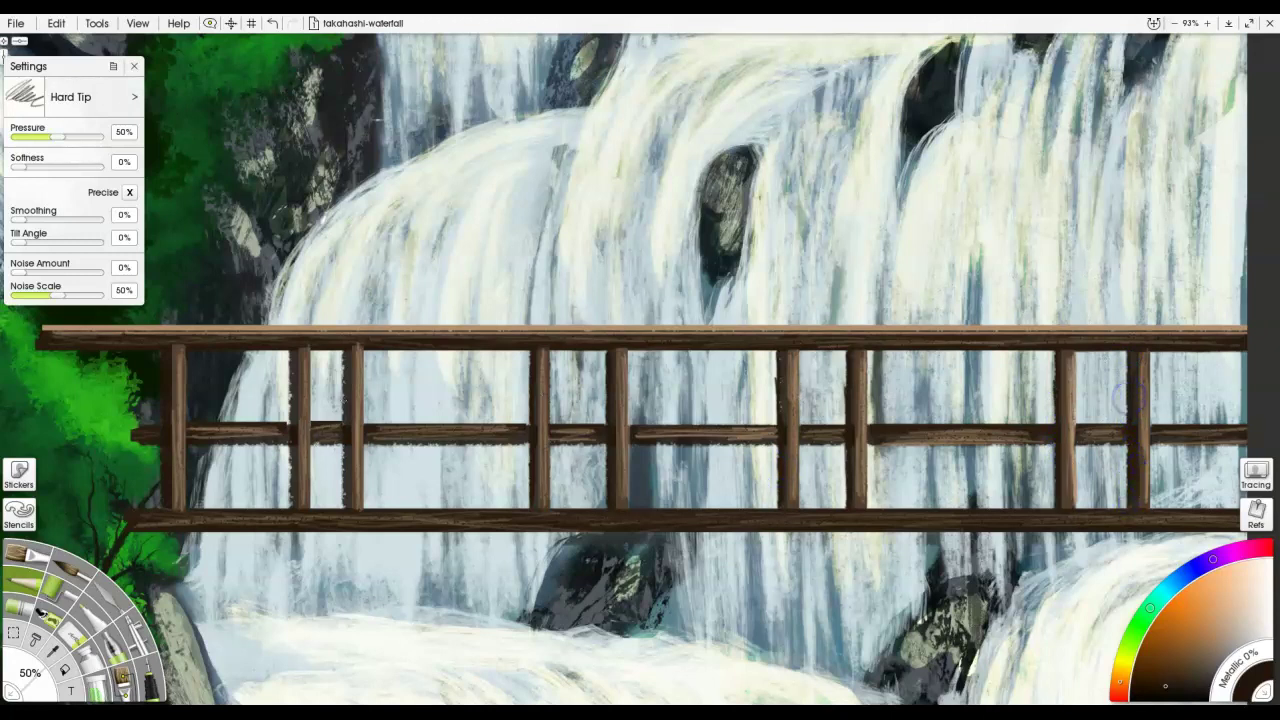
pyautogui.moveTo(346, 352); pyautogui.dragTo(344, 472)
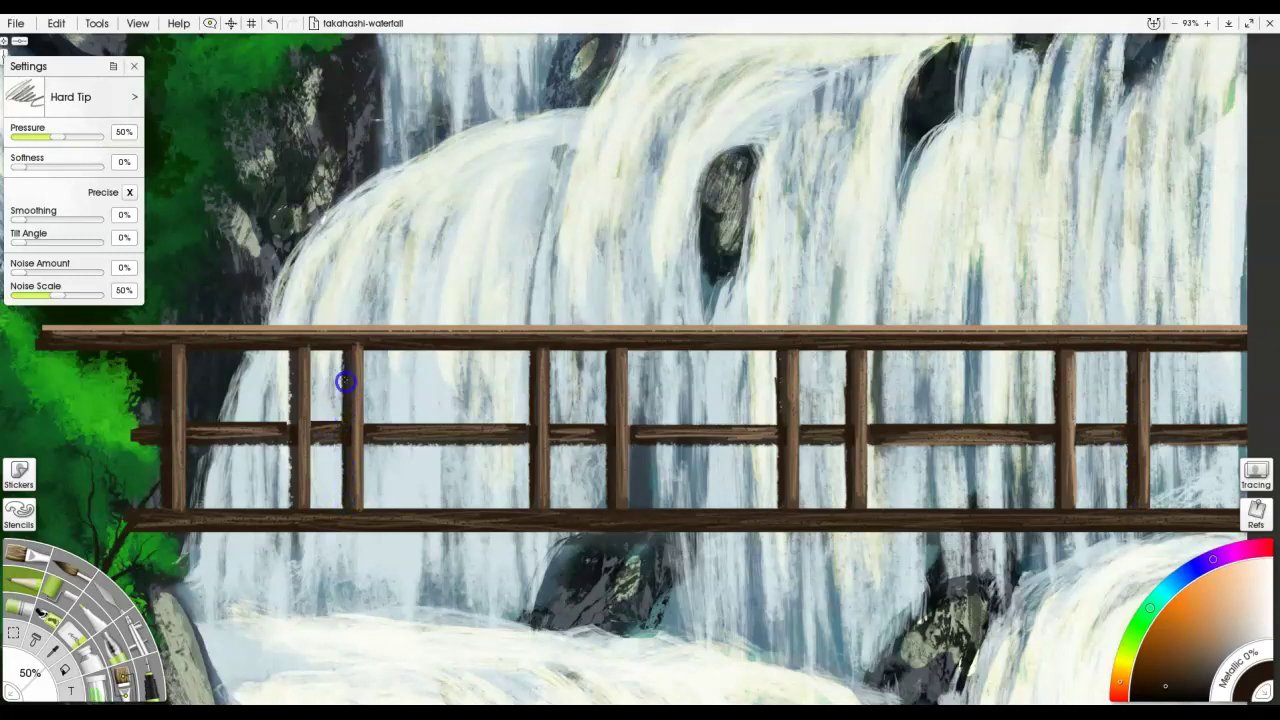
pyautogui.moveTo(292, 350)
pyautogui.mouseDown()
pyautogui.moveTo(292, 440)
pyautogui.moveTo(288, 371)
pyautogui.mouseUp()
pyautogui.moveTo(288, 447); pyautogui.dragTo(289, 500)
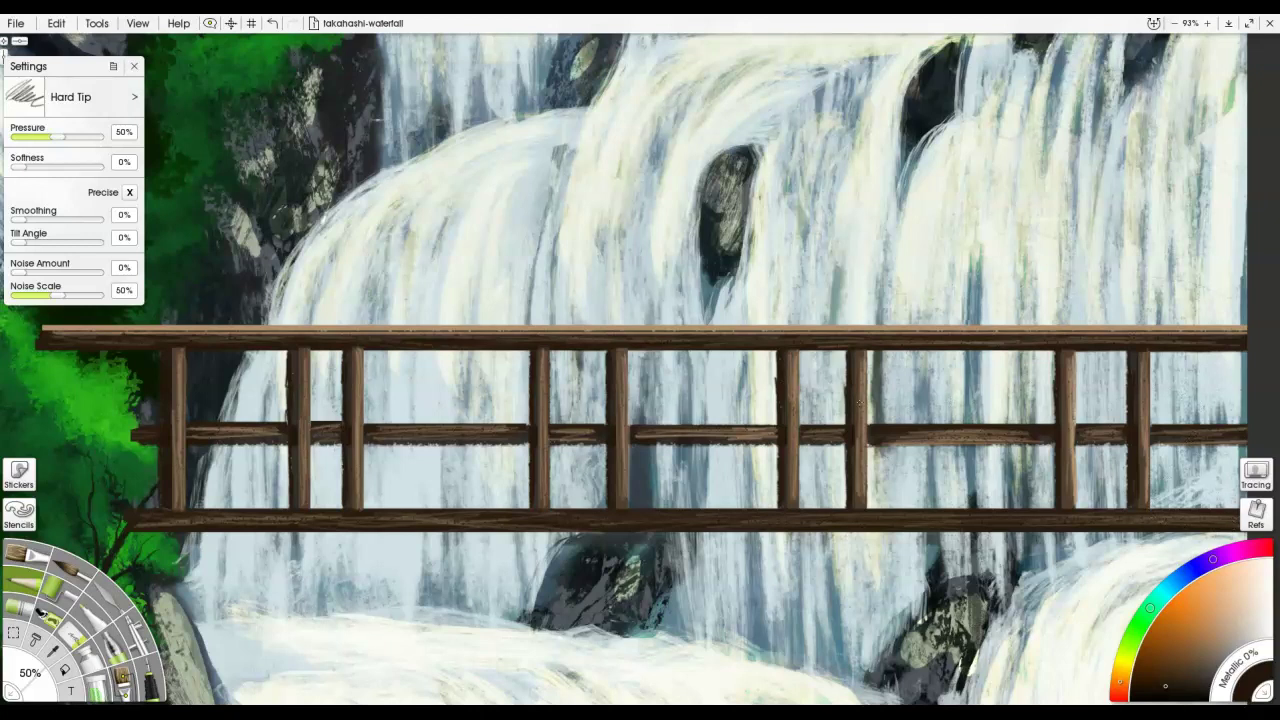
# Clean up the middle rail's lower edge and a post edge with dark brown pencil strokes, and save the painting.
pyautogui.moveTo(655, 449); pyautogui.dragTo(1245, 452)
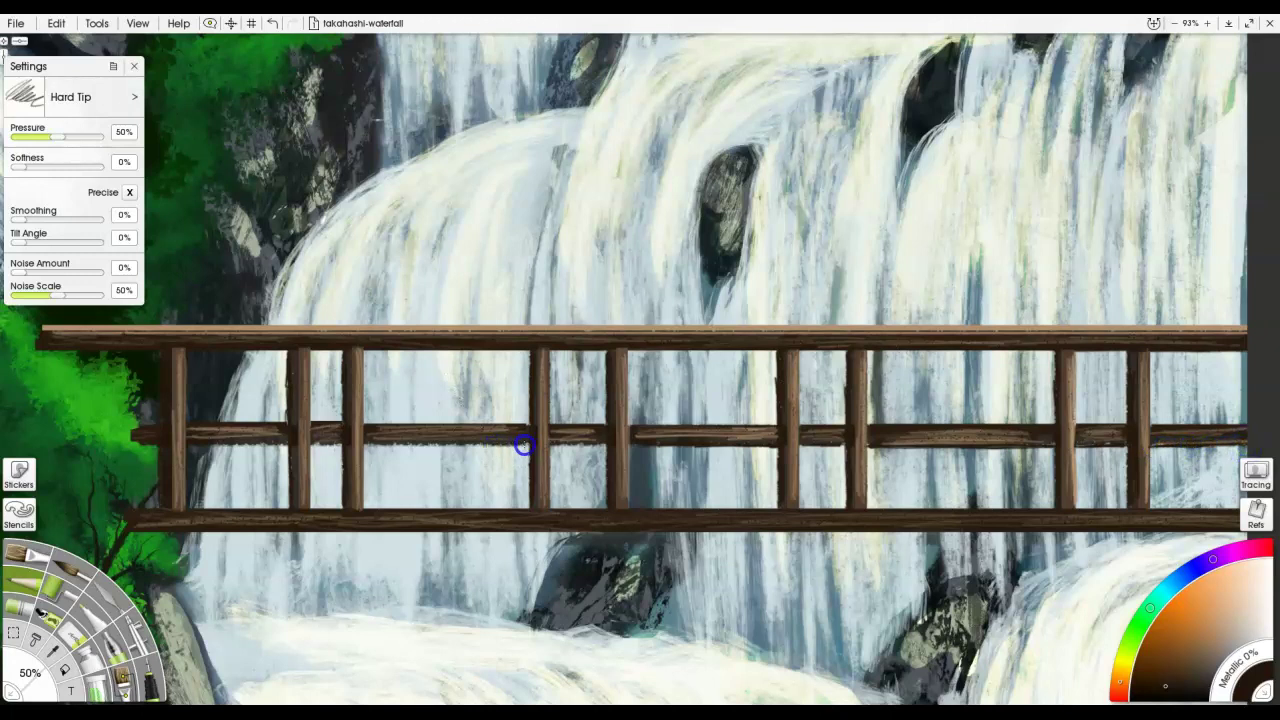
pyautogui.moveTo(517, 444); pyautogui.dragTo(190, 447)
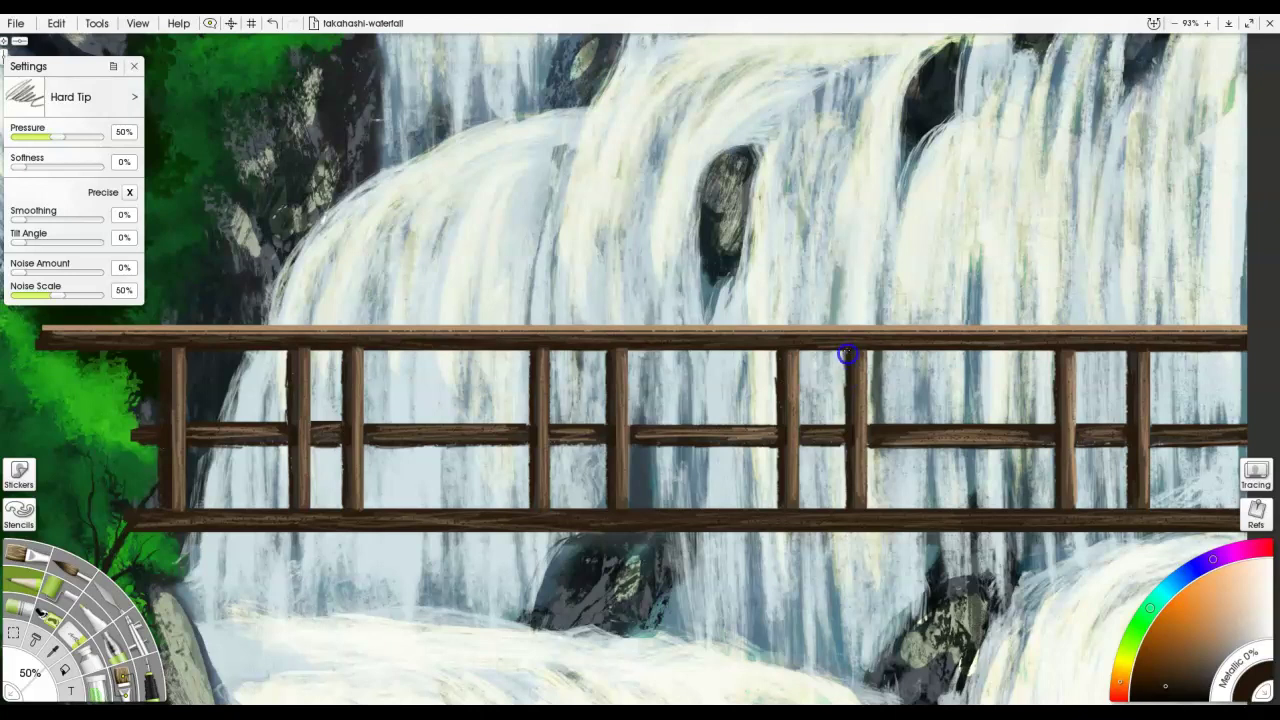
pyautogui.moveTo(776, 357)
pyautogui.mouseDown()
pyautogui.moveTo(769, 383)
pyautogui.moveTo(767, 362)
pyautogui.mouseUp()
pyautogui.hotkey('ctrl', '0')
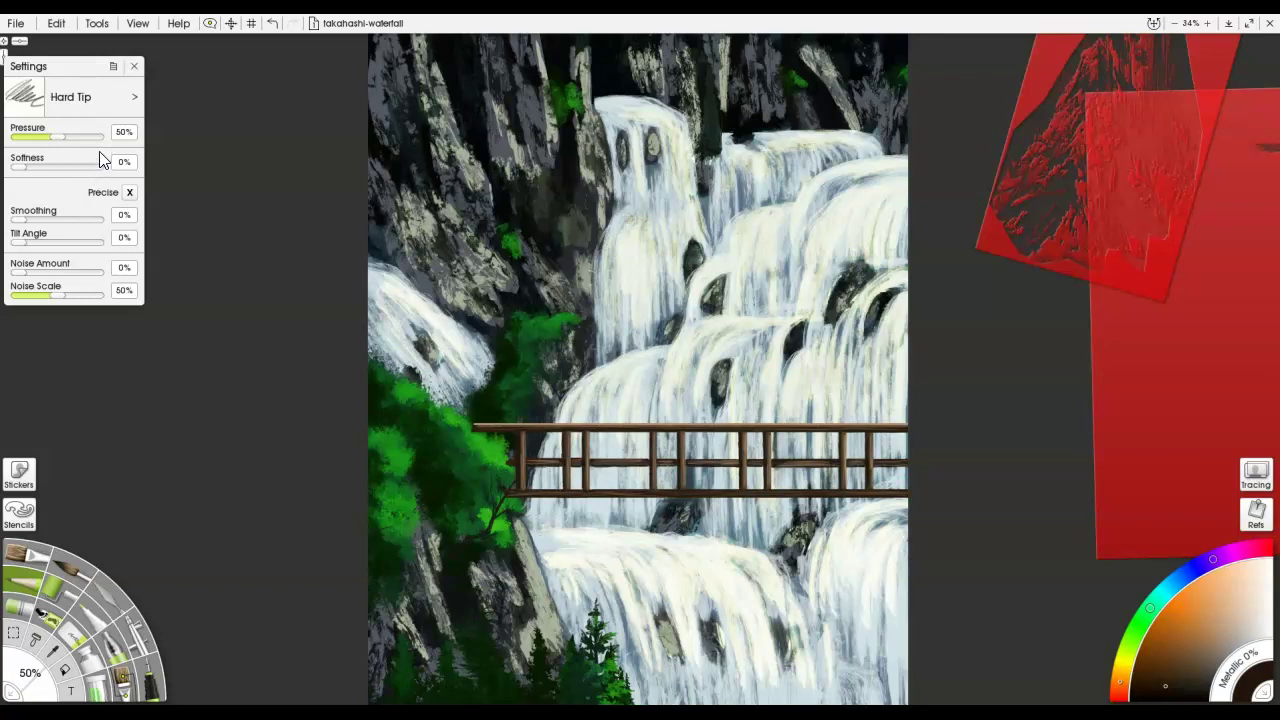
pyautogui.hotkey('ctrl', 's')
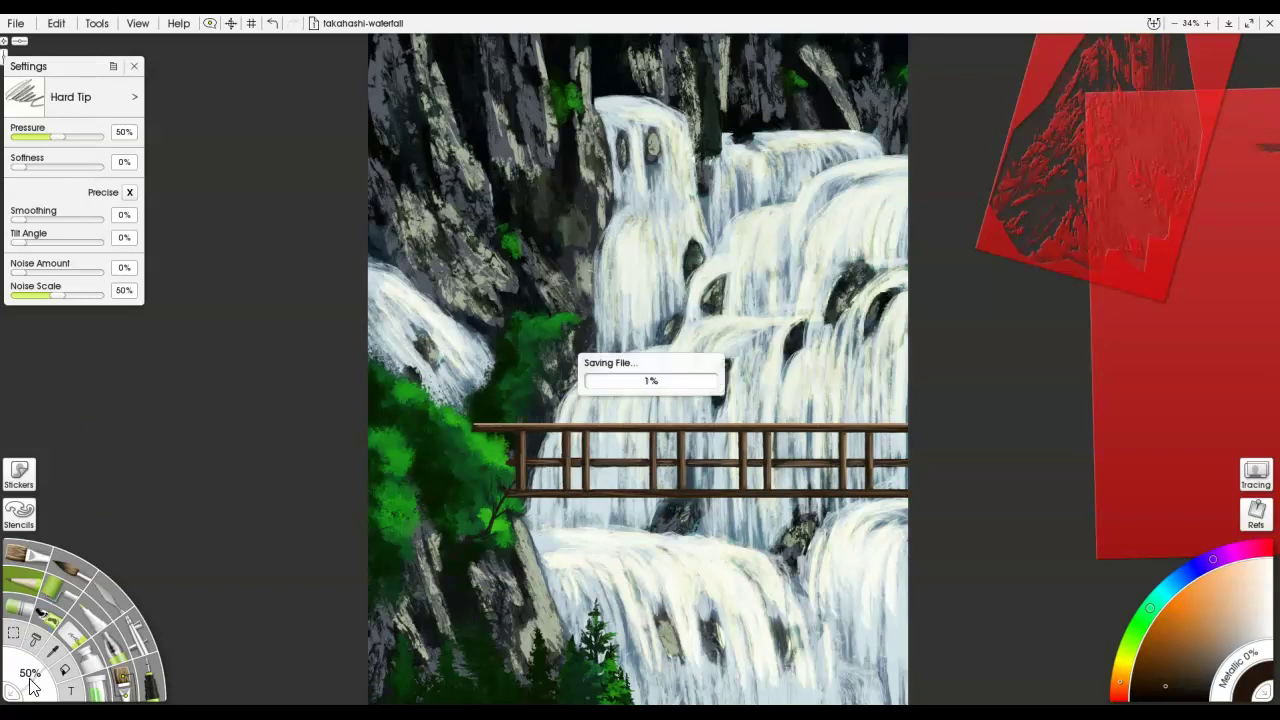